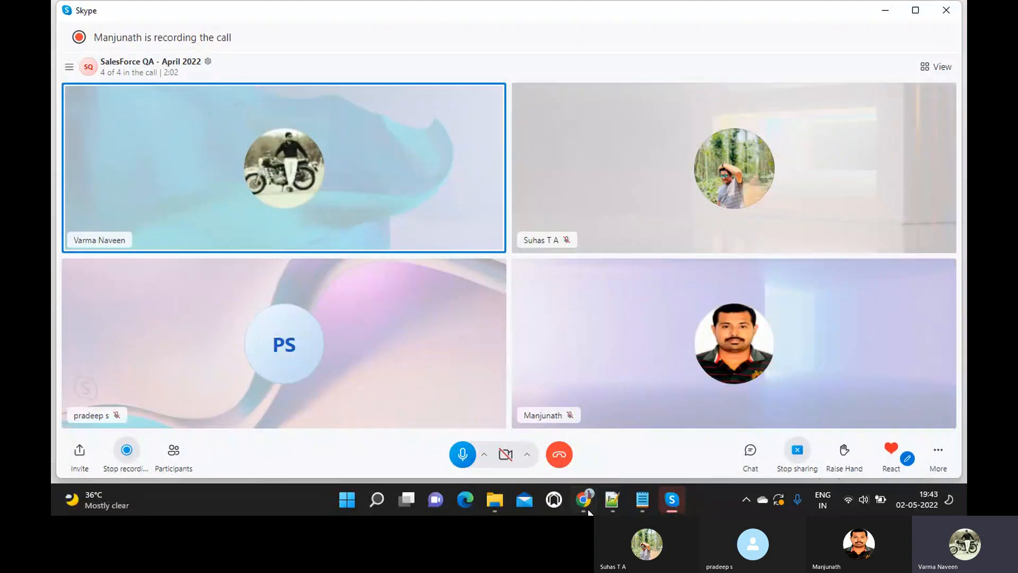
- Switch the shared screen to the 29Apr_ProcessBuilder_Level3 Notepad file from its taskbar preview
mouse_move(638, 505)
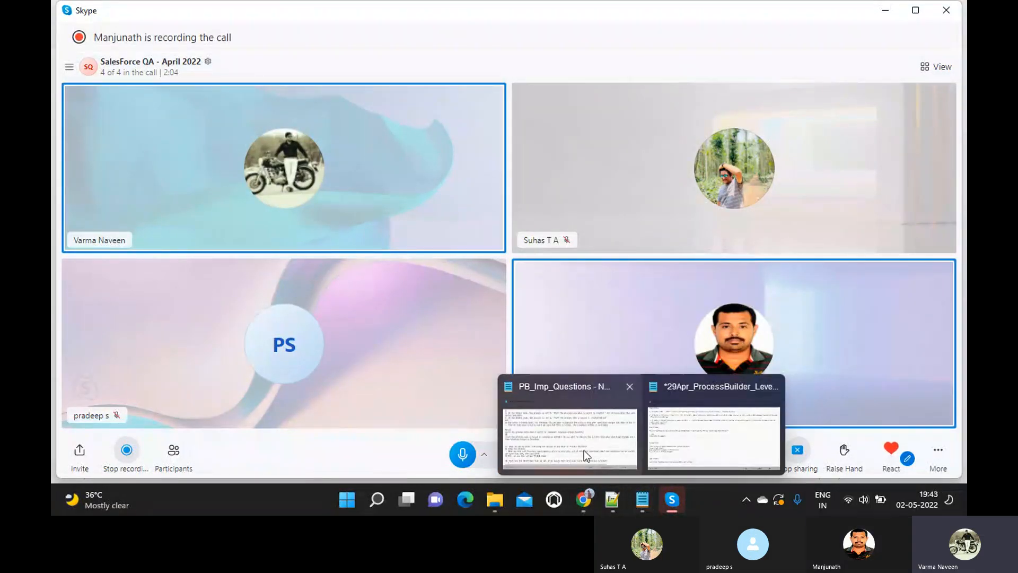
left_click(677, 441)
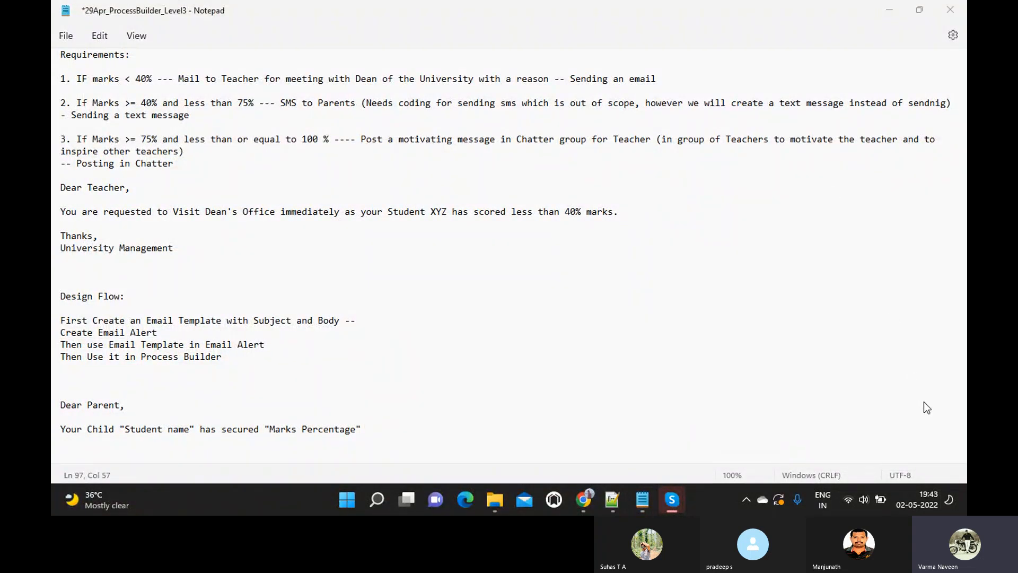
- Add 'Please Contact the University Staff for any issues.' with a 'Thanks, University Admin' sign-off
left_click(385, 430)
key("Return")
type("Please")
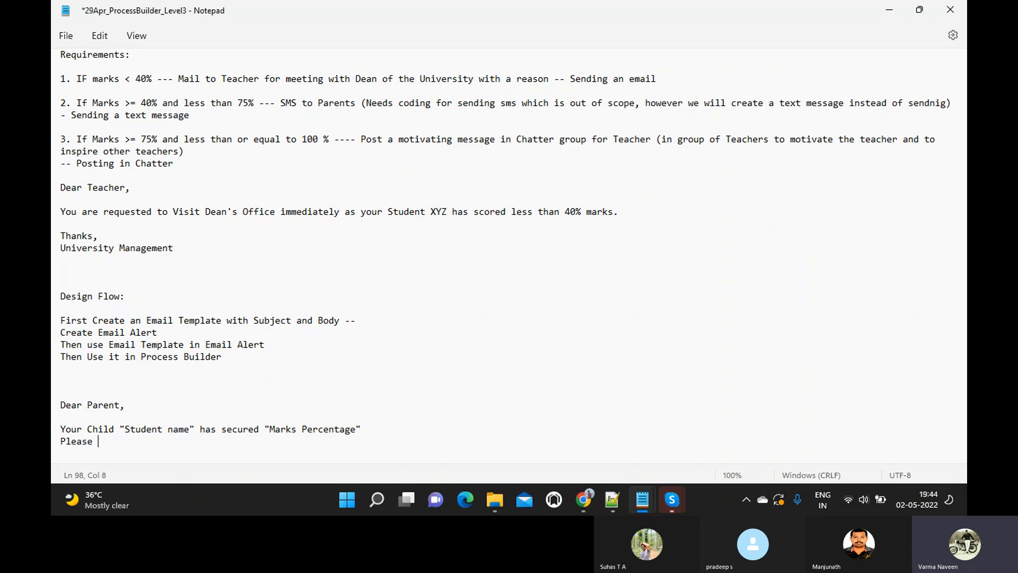
type(" C")
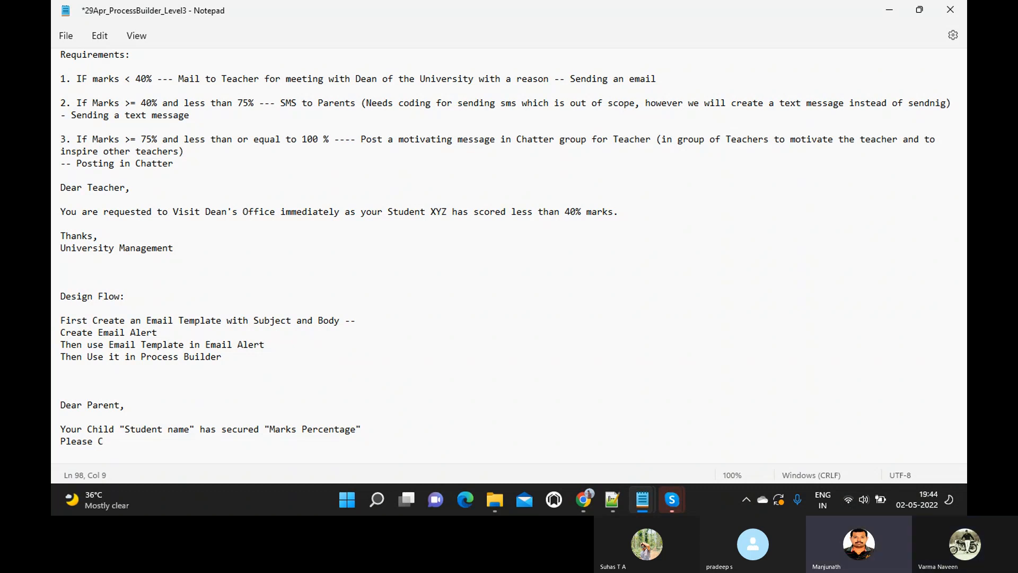
type("ontact ")
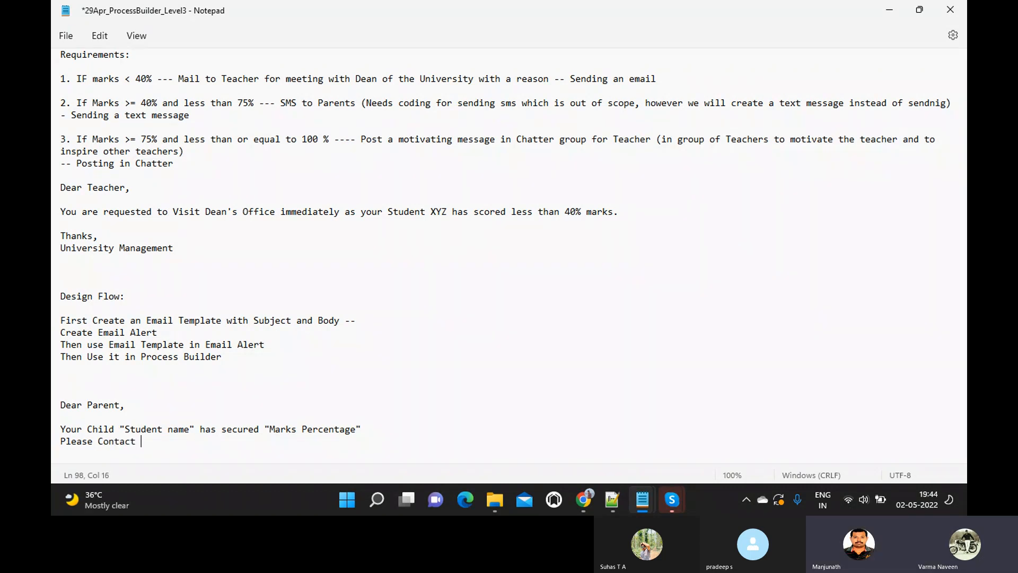
type("the A")
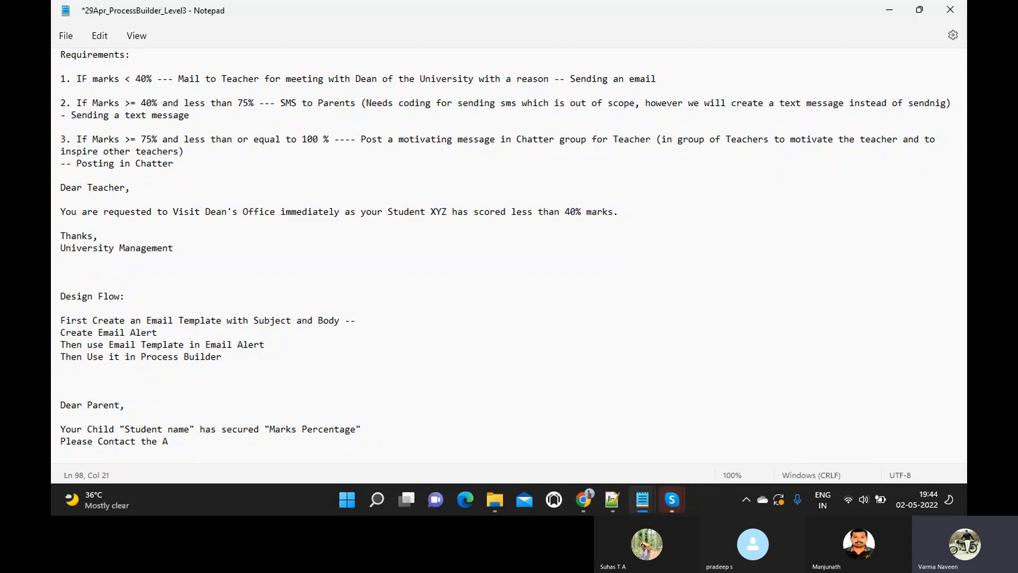
type("dmin")
key("BackSpace")
key("BackSpace")
key("BackSpace")
key("BackSpace")
key("BackSpace")
type("Unis")
key("BackSpace")
type("versity Stag")
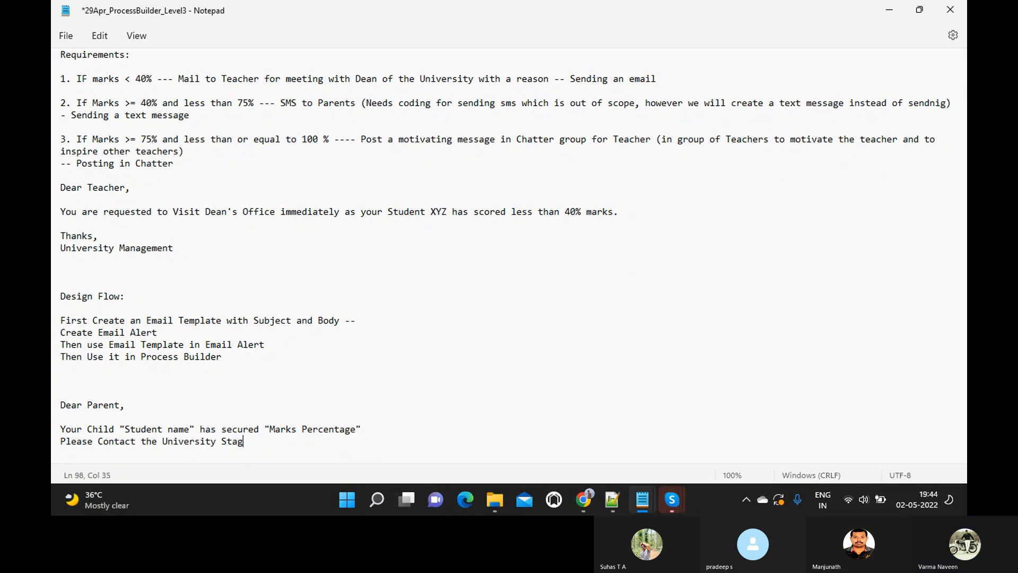
key("BackSpace")
type("ff for any ")
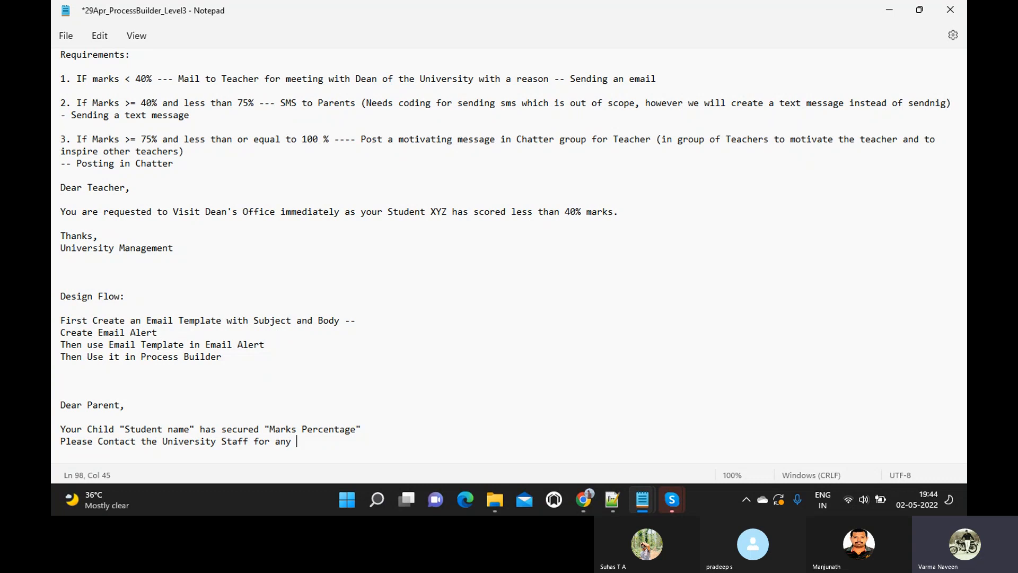
type("issues.")
key("Return")
key("Return")
type("Thanks,")
key("Return")
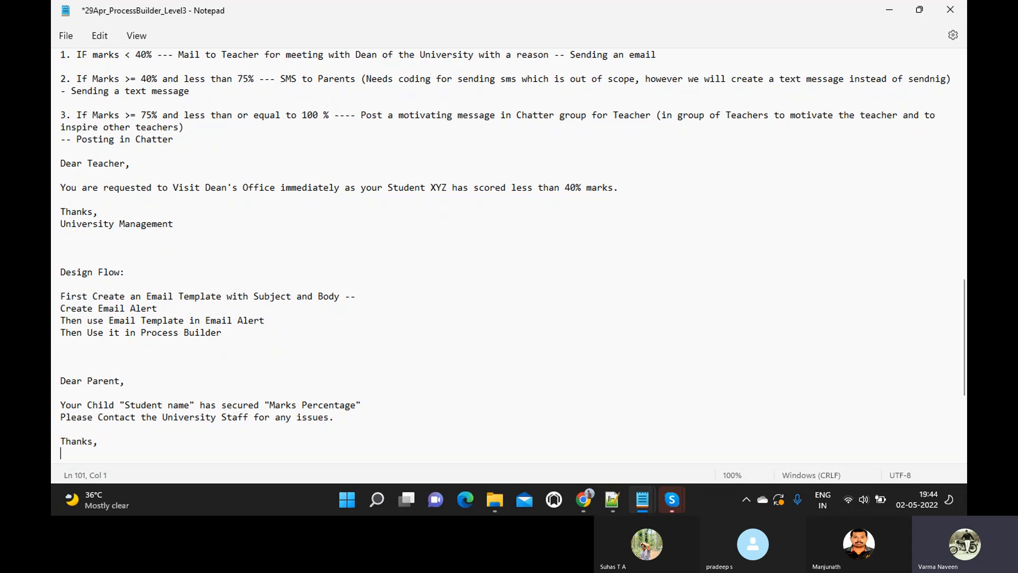
type("Univers")
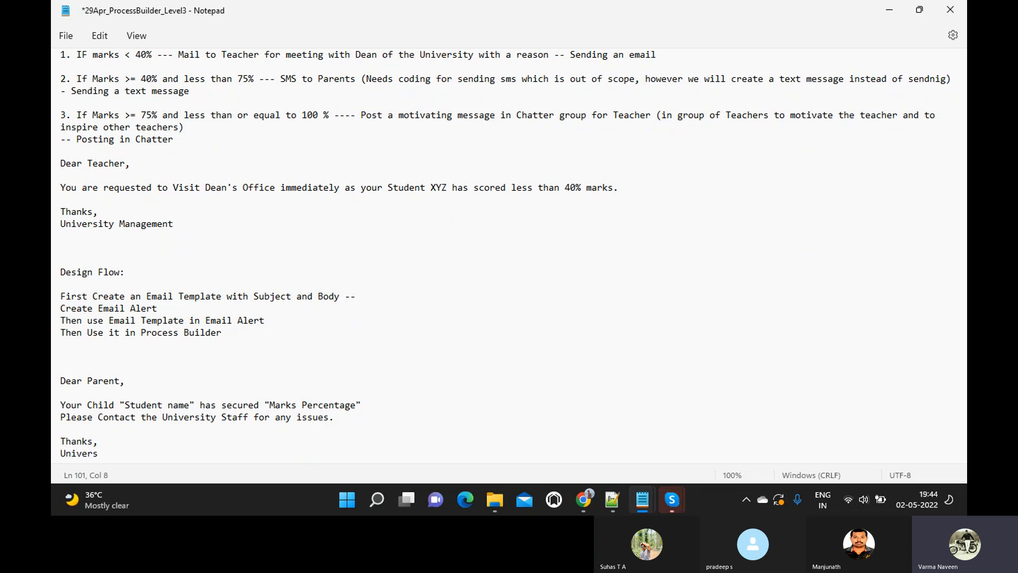
type("ity Admin")
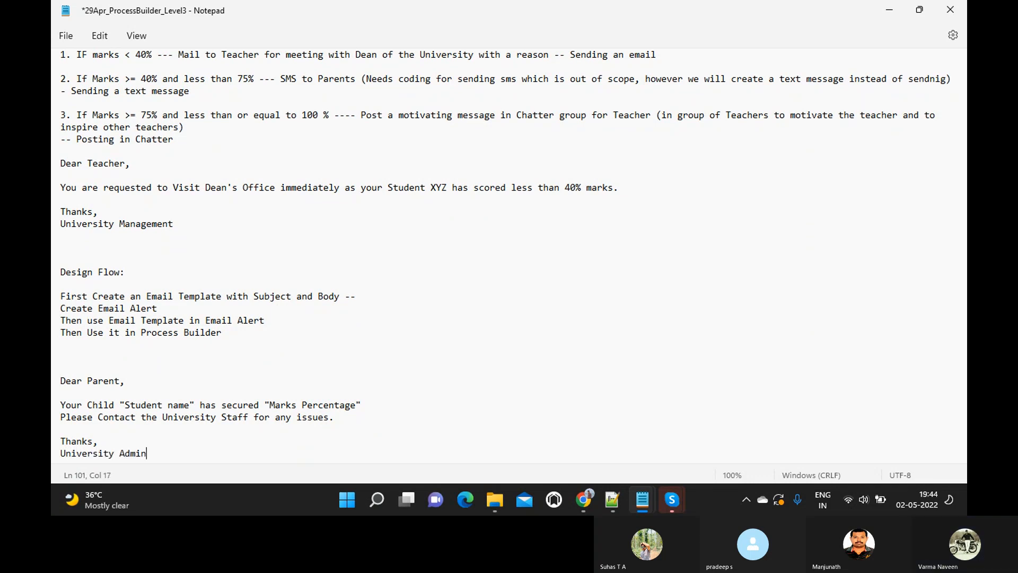
- Select the quoted Student name placeholder in the Dear Parent message
left_click(121, 404)
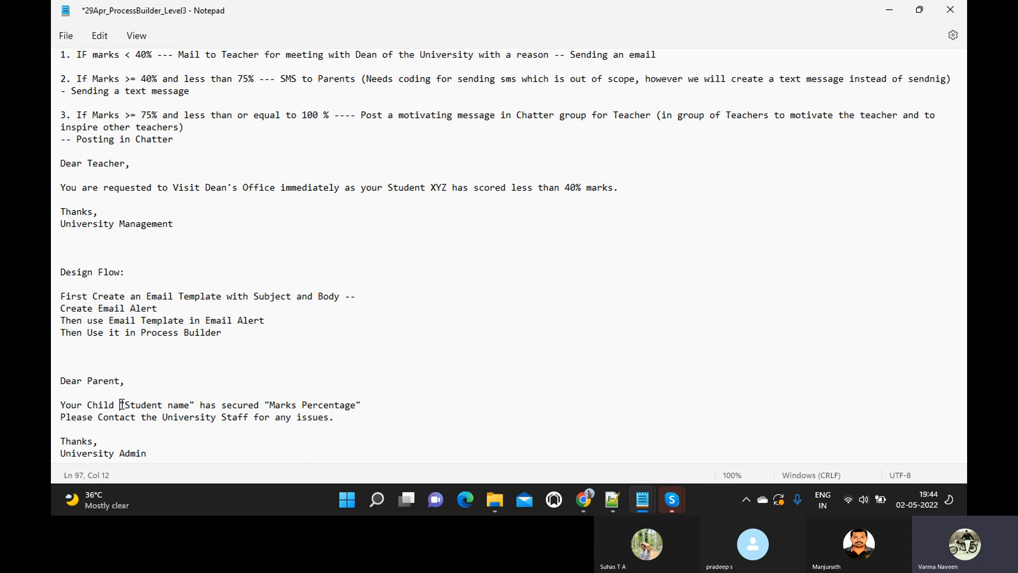
left_click(194, 404, "shift")
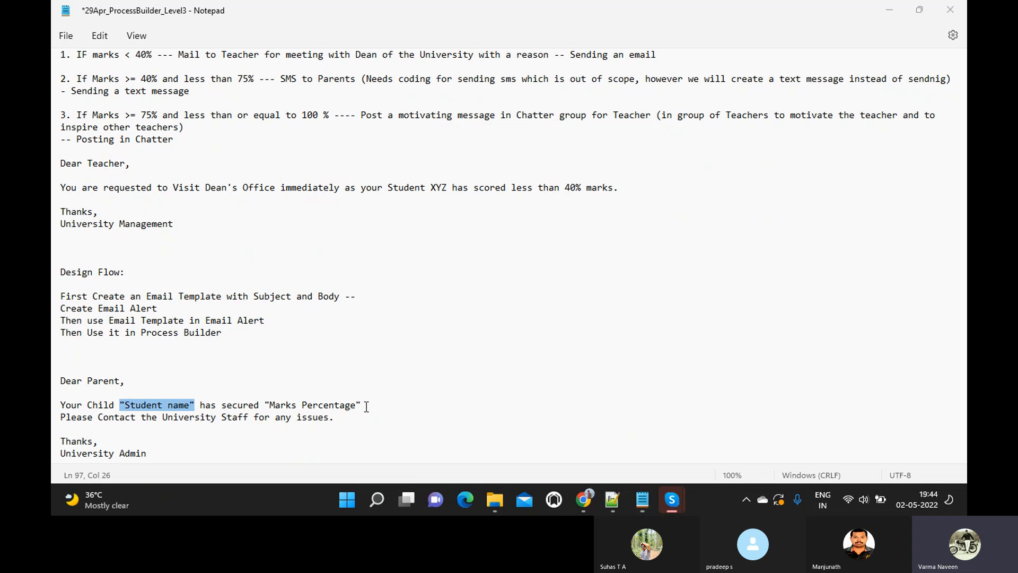
key("alt+Tab")
key("alt+Tab")
key("alt+Tab")
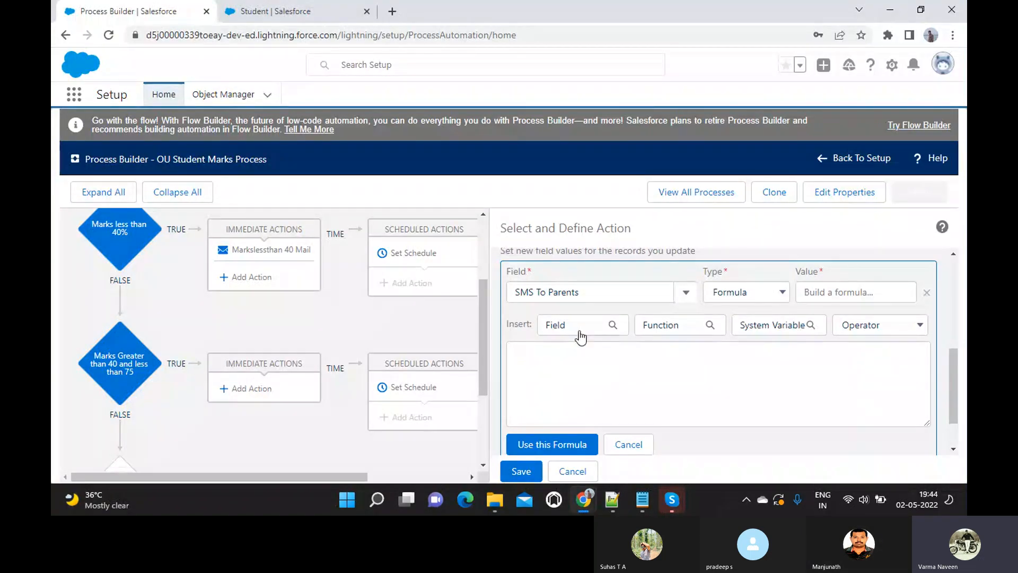
- Insert the Student Name field, [Student__c].Name, into the SMS To Parents formula and select it
left_click(580, 329)
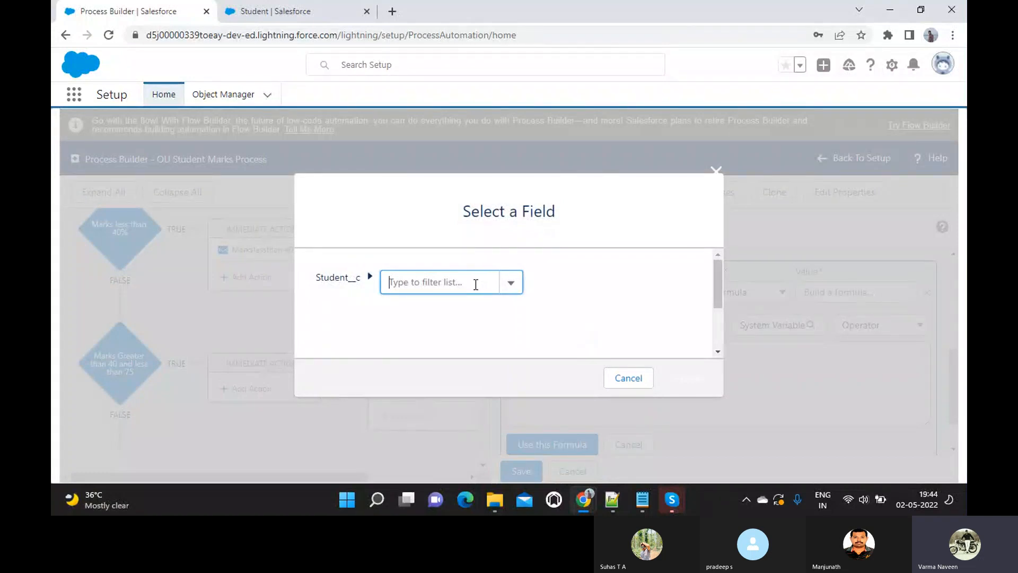
left_click(476, 284)
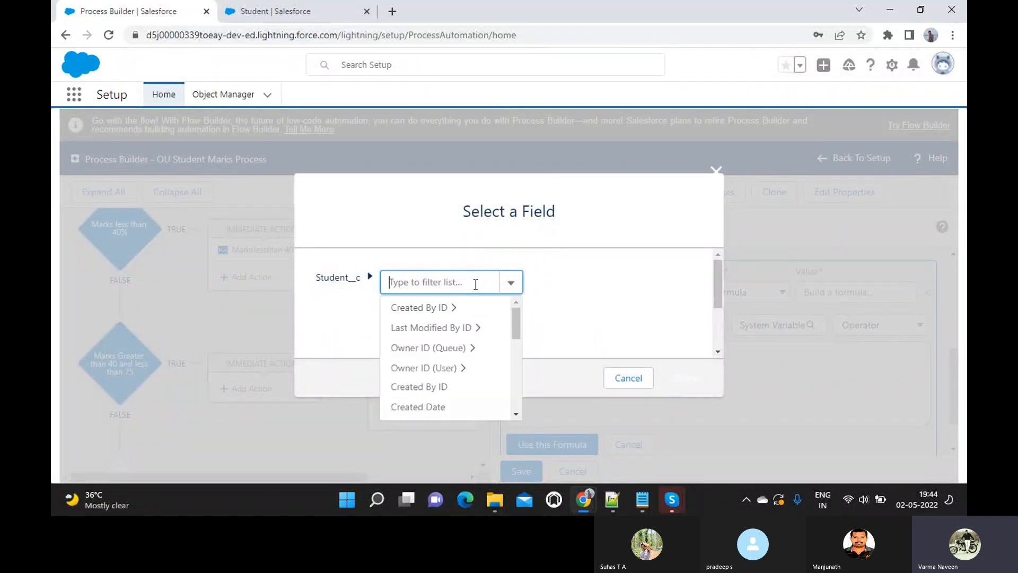
type("Name")
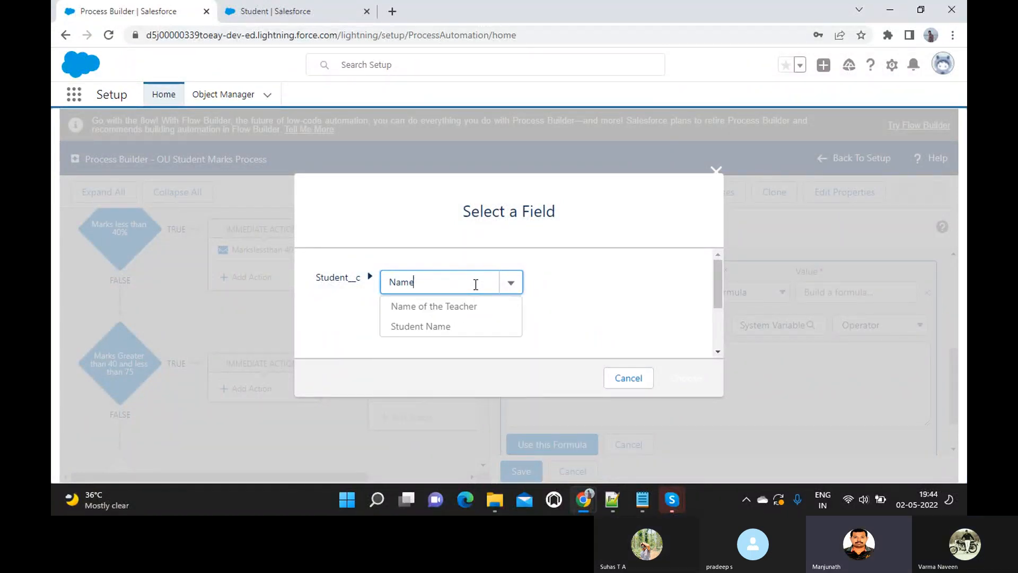
left_click(422, 328)
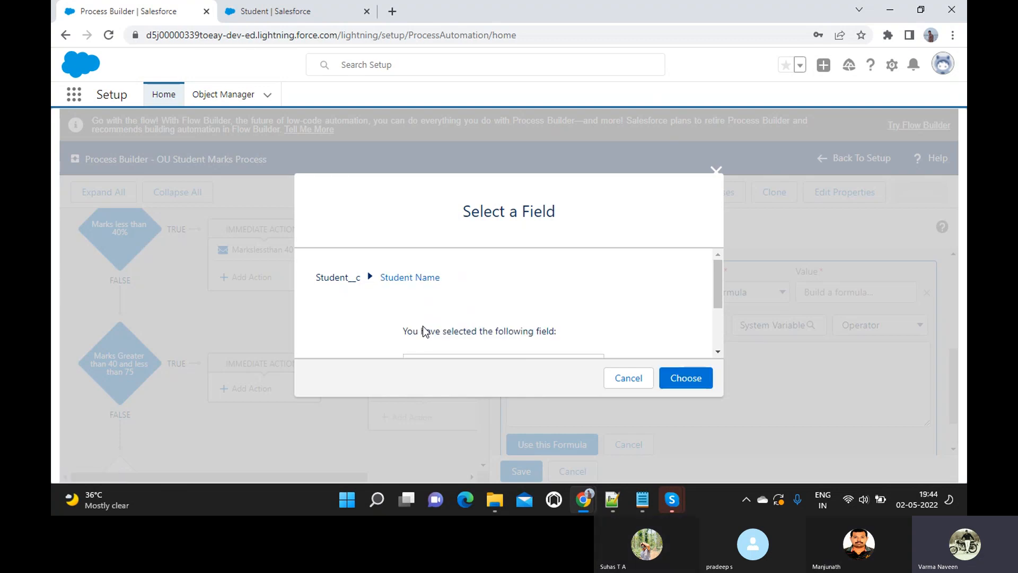
scroll(647, 324, "down", 2)
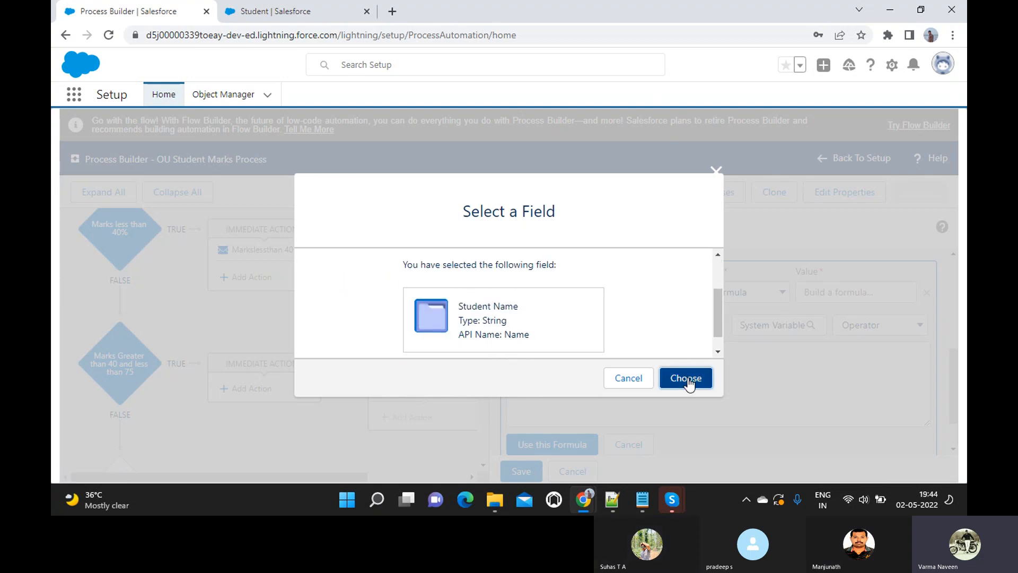
left_click(686, 378)
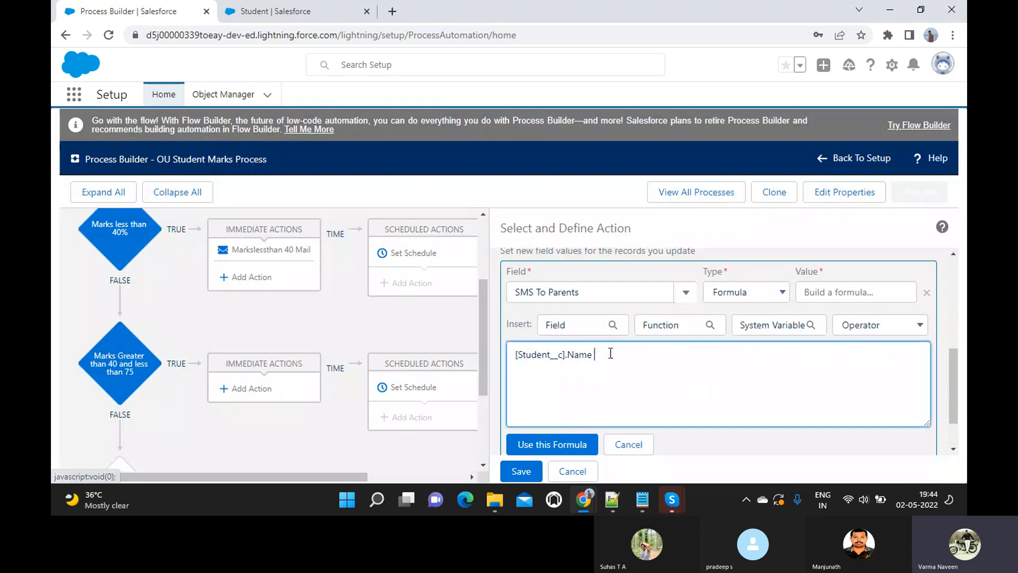
key("ctrl+a")
key("ctrl+c")
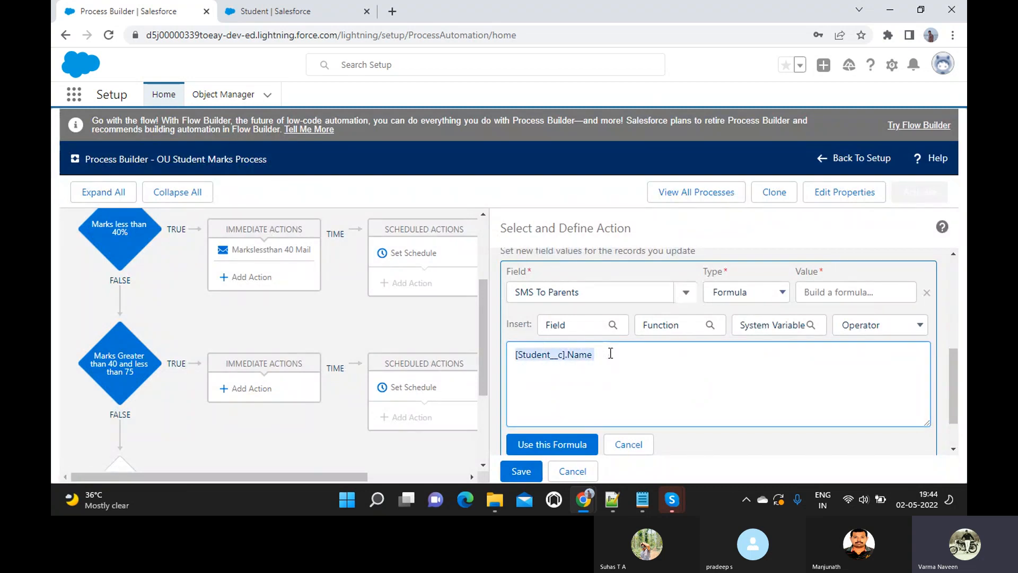
key("alt+Tab")
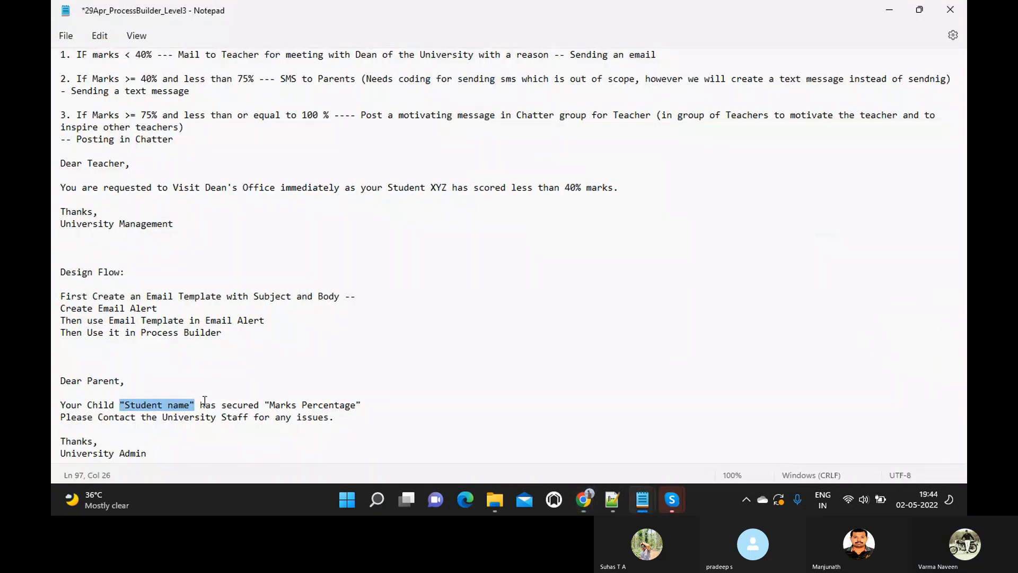
- Paste [Student__c].Name over the Student name placeholder in the Notepad message
key("ctrl+v")
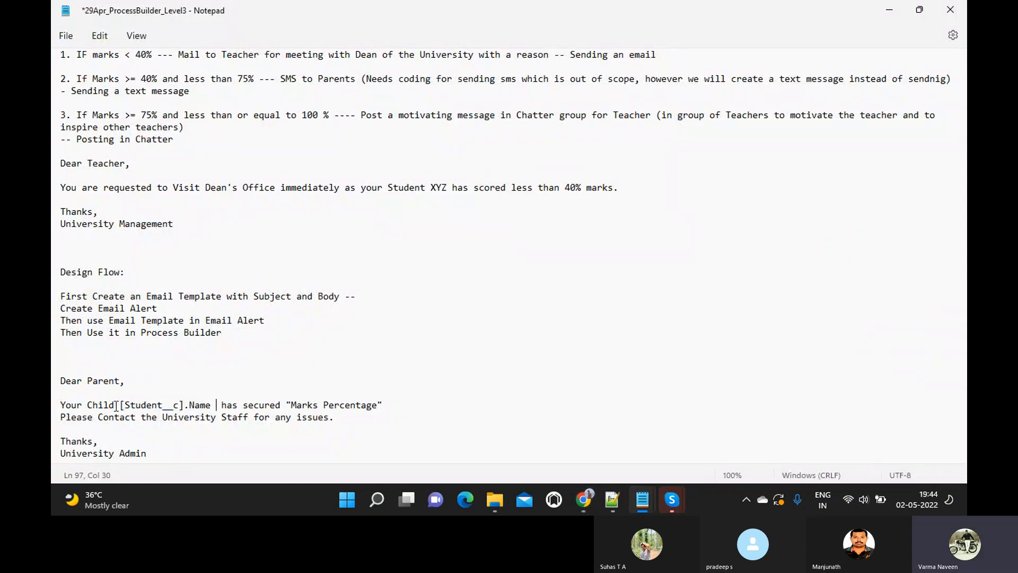
key("BackSpace")
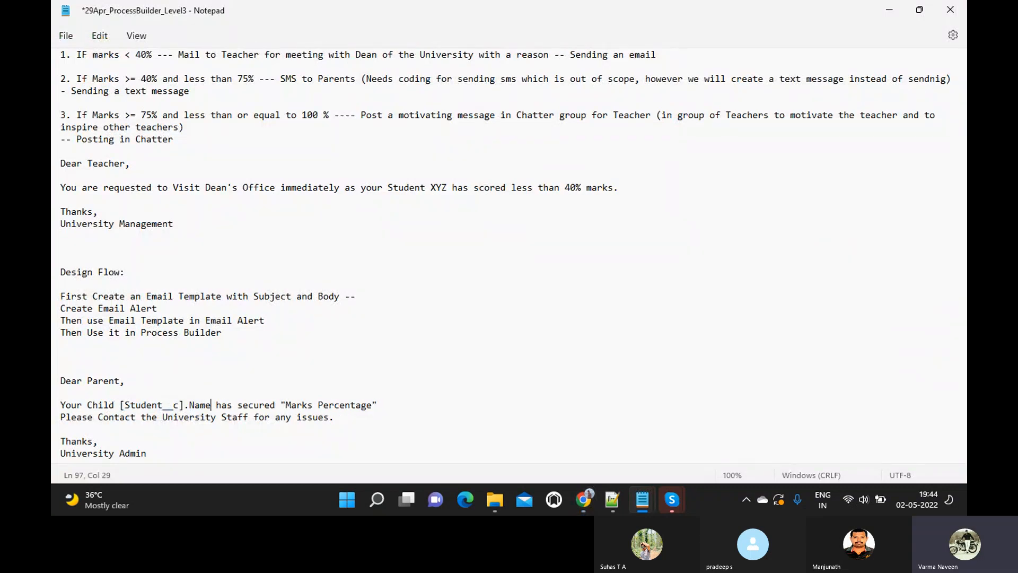
left_click(117, 404)
key("Left")
key("Left")
key("Left")
key("Left")
key("Left")
key("Left")
key("Left")
key("Left")
key("Left")
key("Left")
- Add a leading quote before Dear Parent and '" +' / '+ "' around the Name reference
left_click(58, 381)
type("\"")
left_click(116, 406)
type("\"")
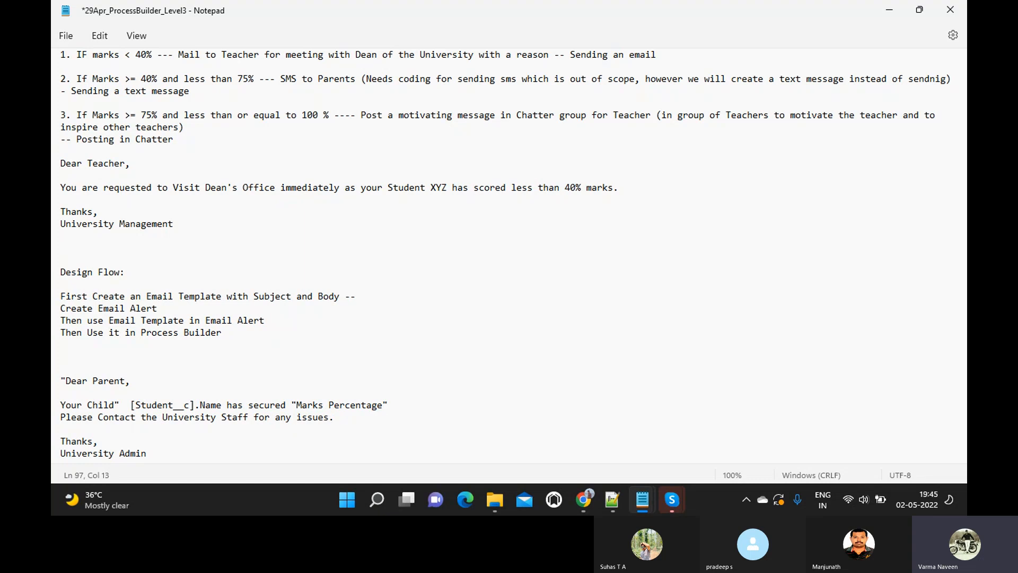
type(" +")
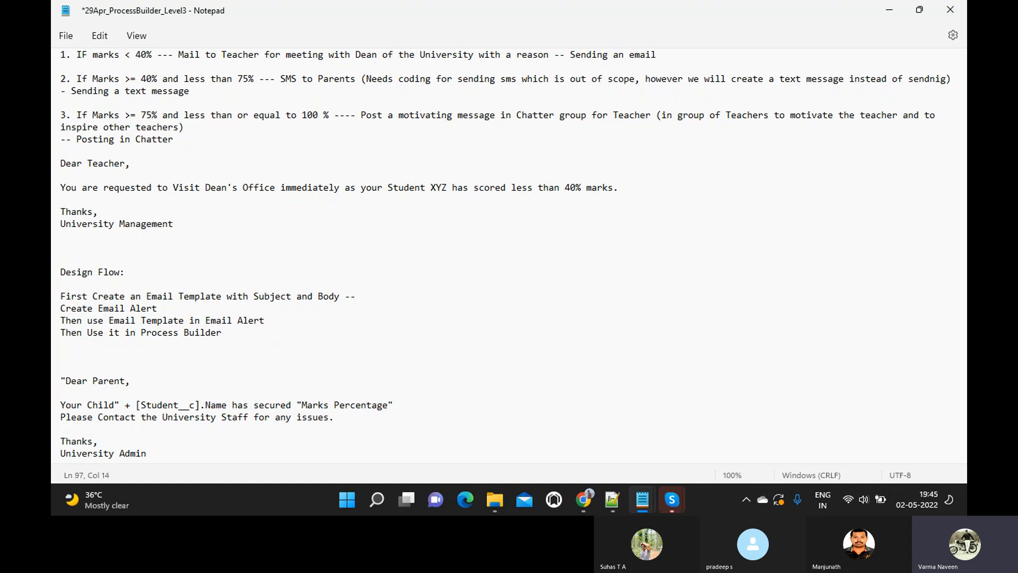
left_click(227, 407)
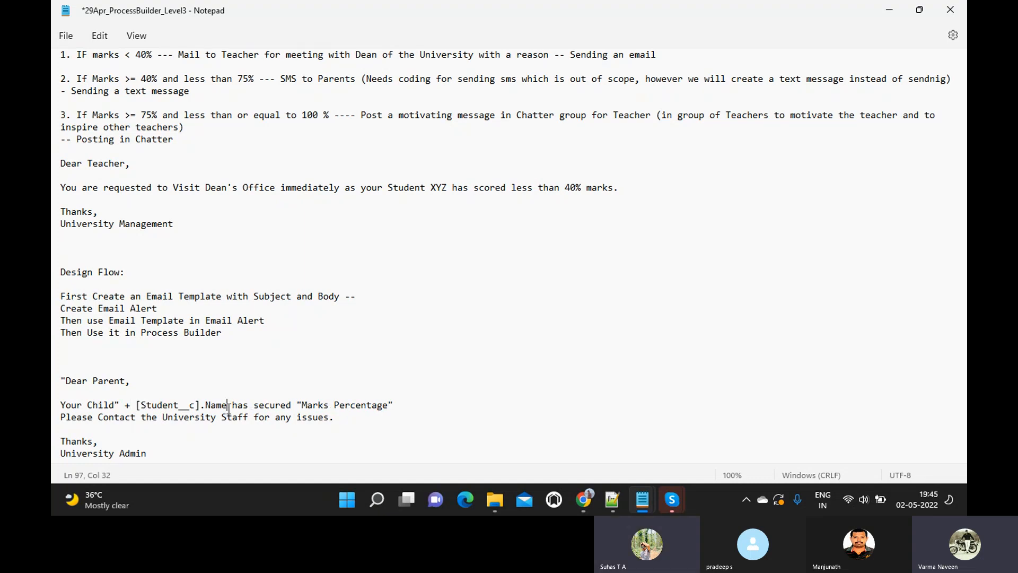
type("+")
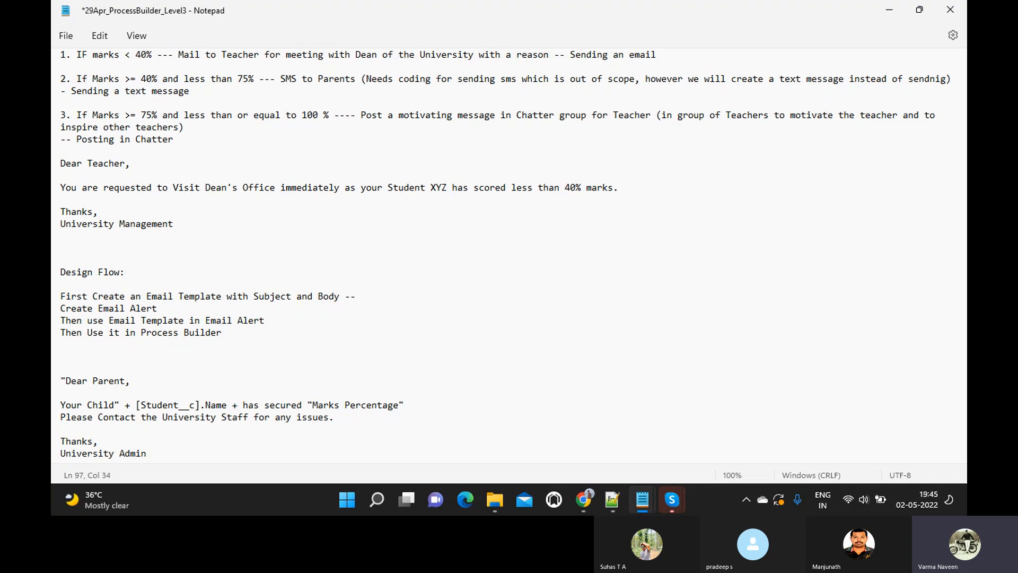
type(" \"")
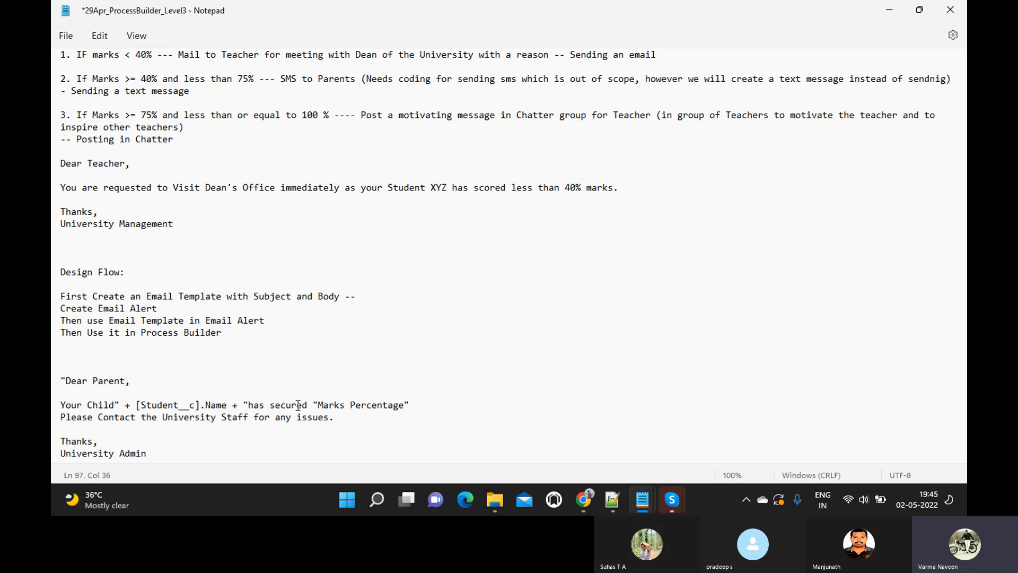
type("\"")
- Set the update row's field to Marks Percentage with a Formula value type
key("alt+Tab")
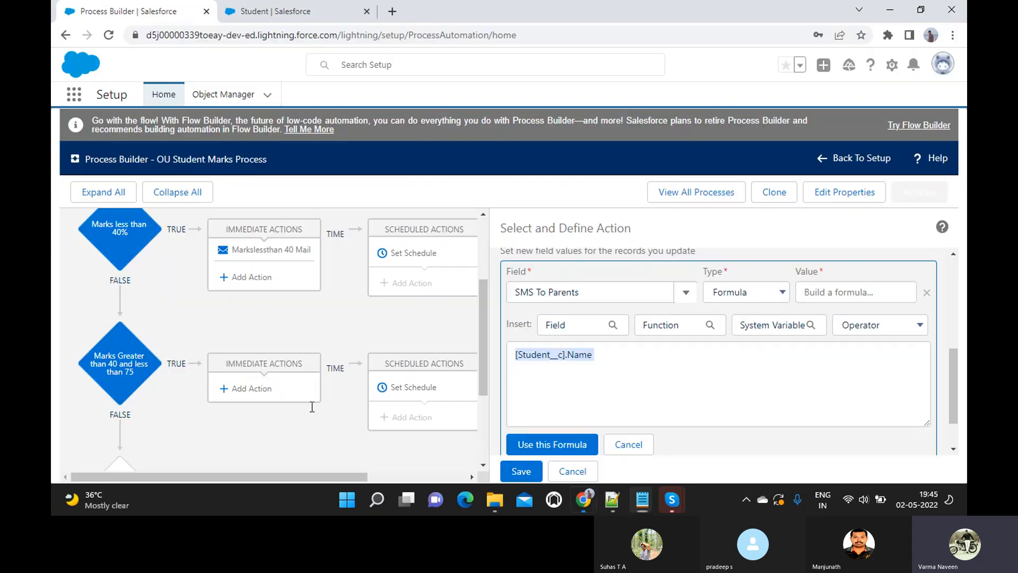
left_click(619, 294)
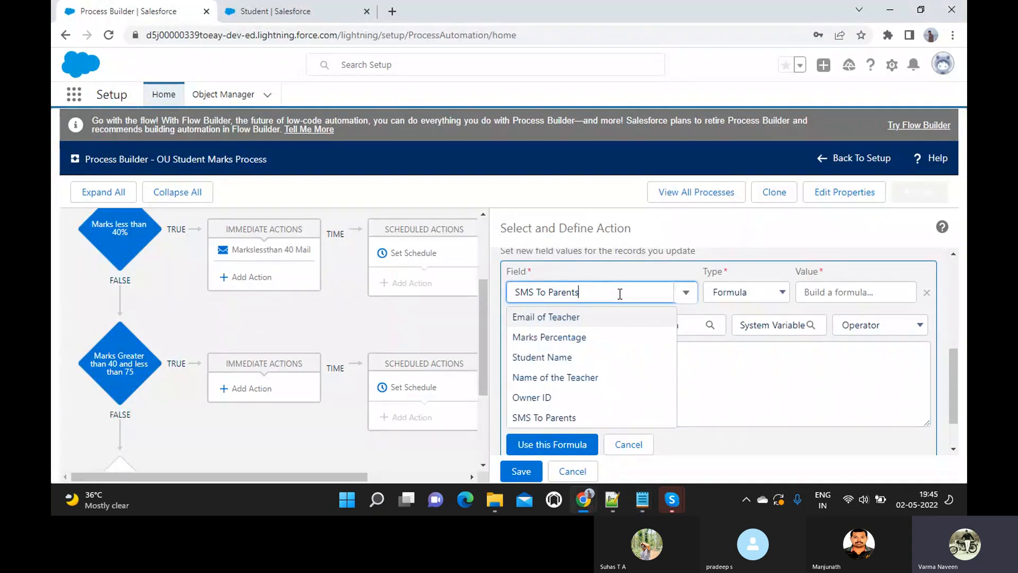
key("ctrl+a")
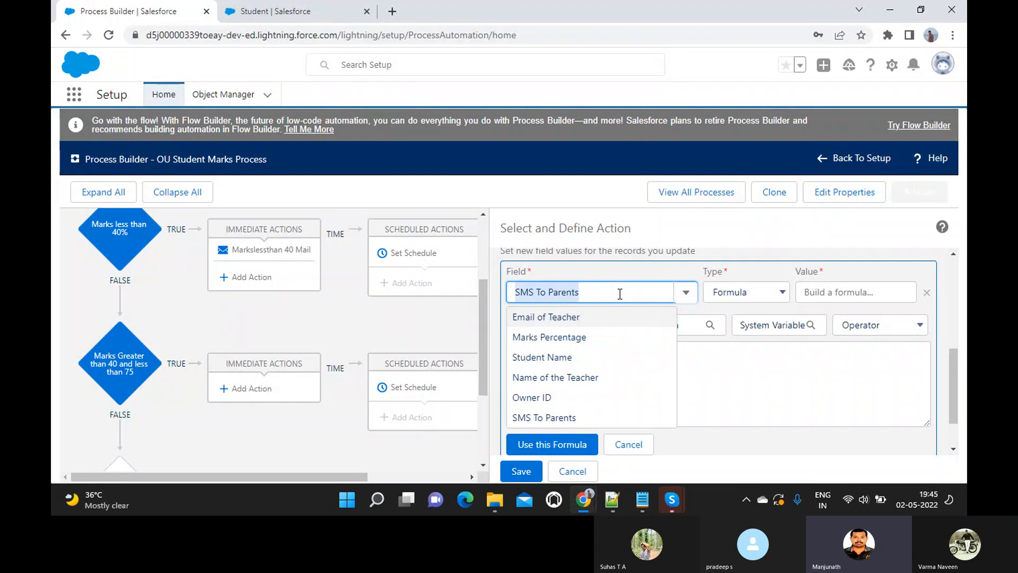
left_click(522, 337)
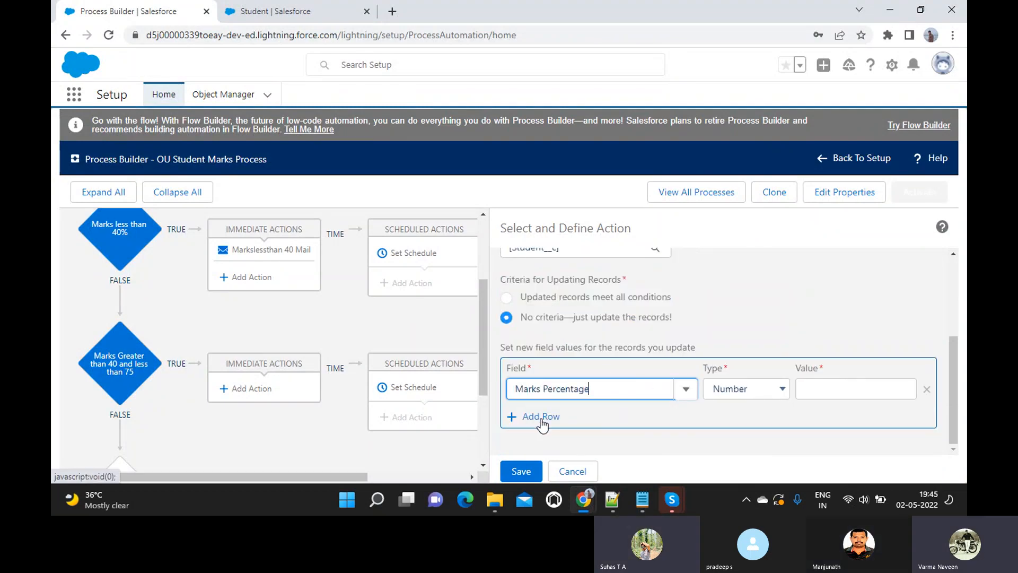
key("ctrl+a")
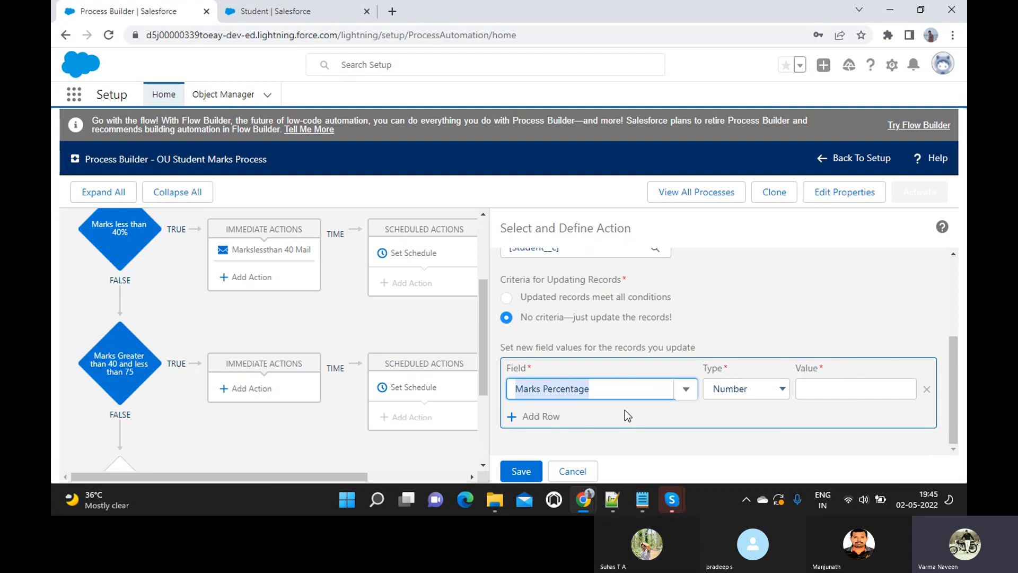
left_click(728, 394)
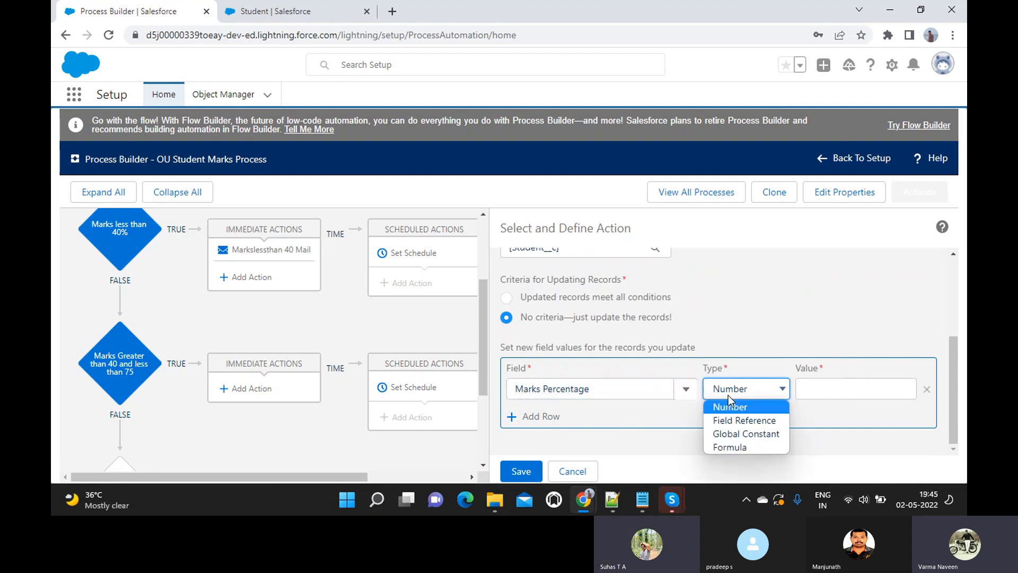
left_click(717, 446)
scroll(635, 419, "down", 3)
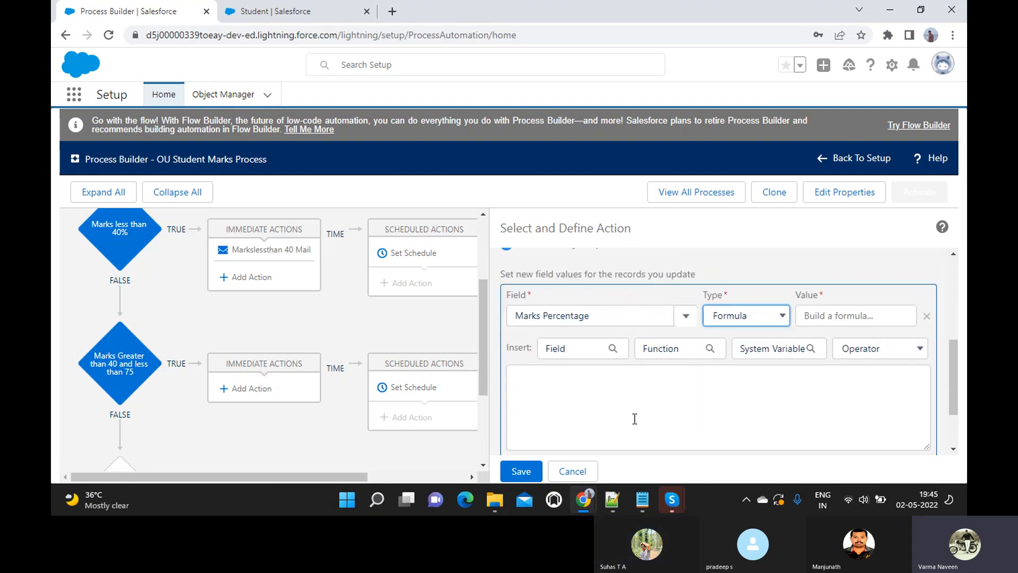
- Insert the [Student__c].Marks_Percentage__c reference into the formula and select it
left_click(574, 276)
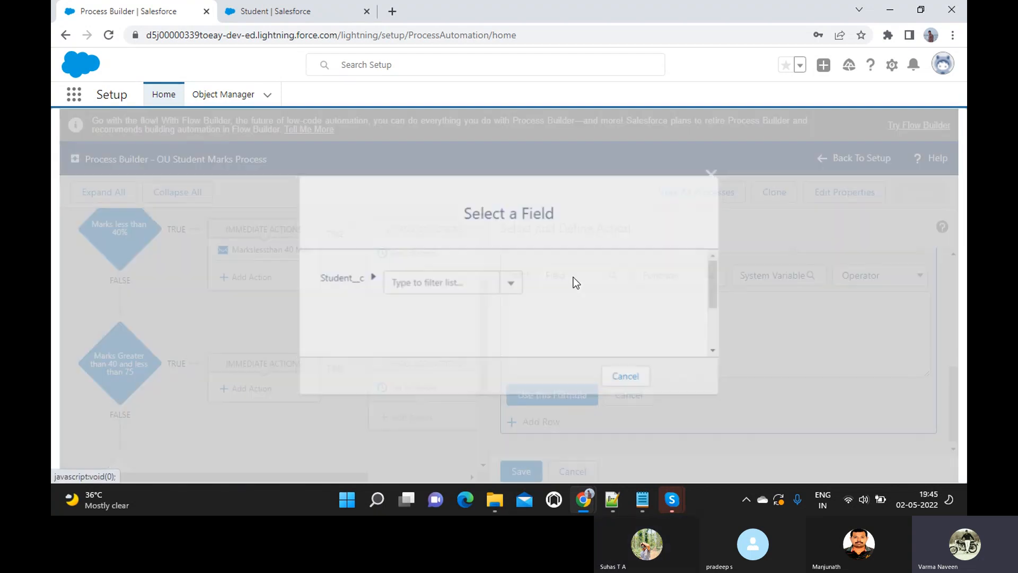
type("Marks")
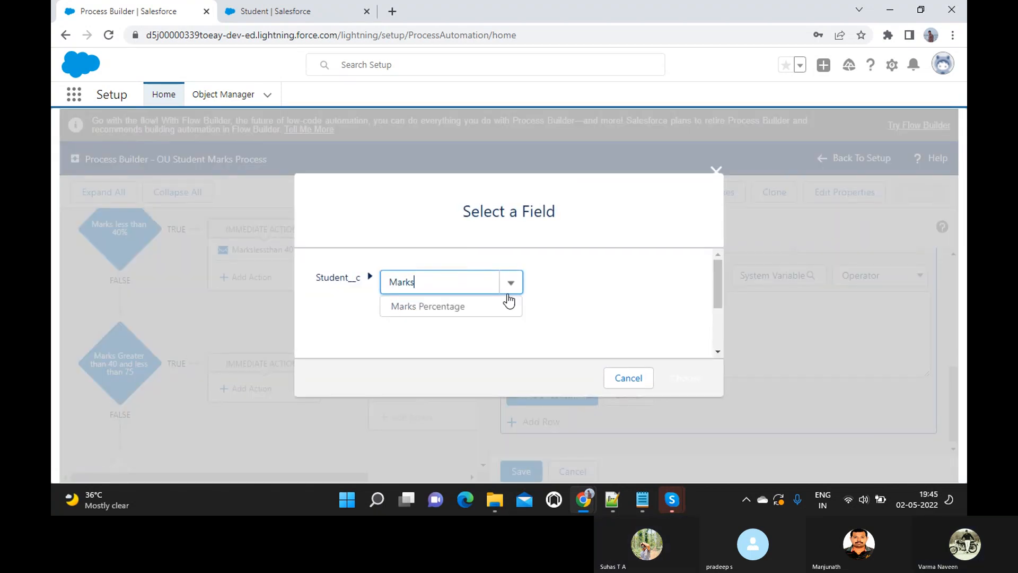
left_click(477, 306)
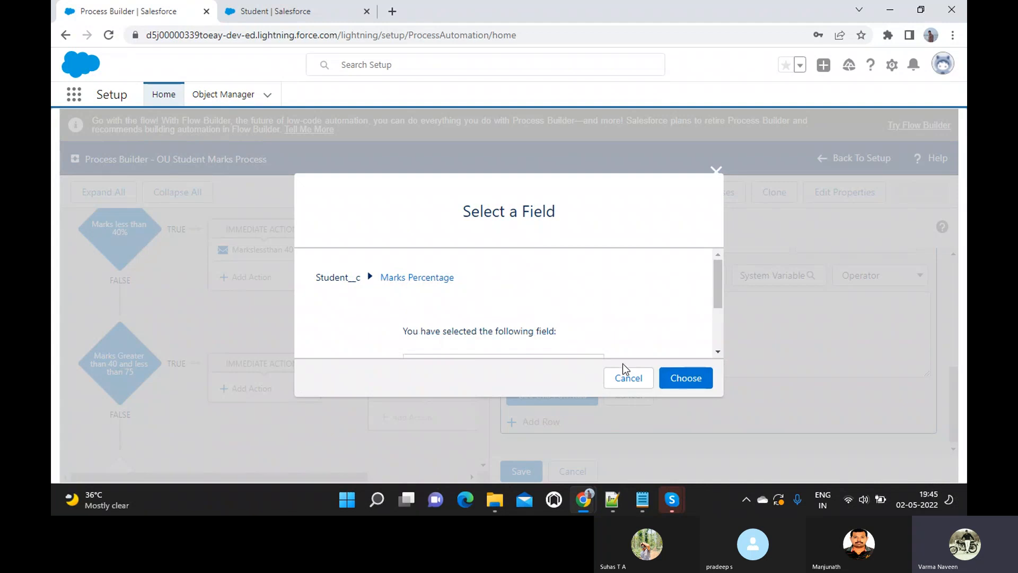
left_click(672, 377)
left_click(677, 306)
key("ctrl+a")
key("ctrl+c")
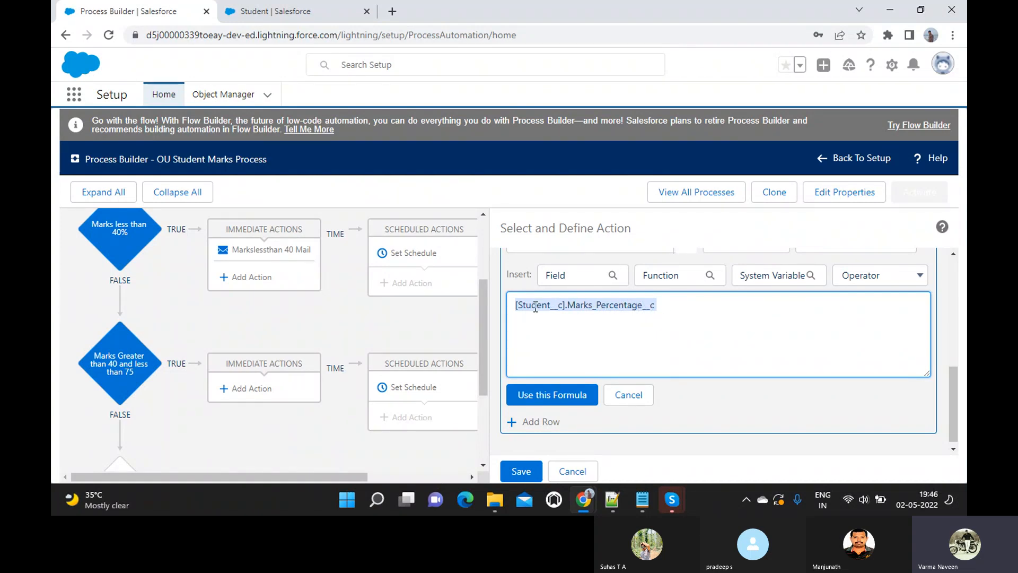
- Replace the Marks Percentage placeholder with [Student__c].Marks_Percentage__c, adding + and a quote before Please Contact
key("alt+Tab")
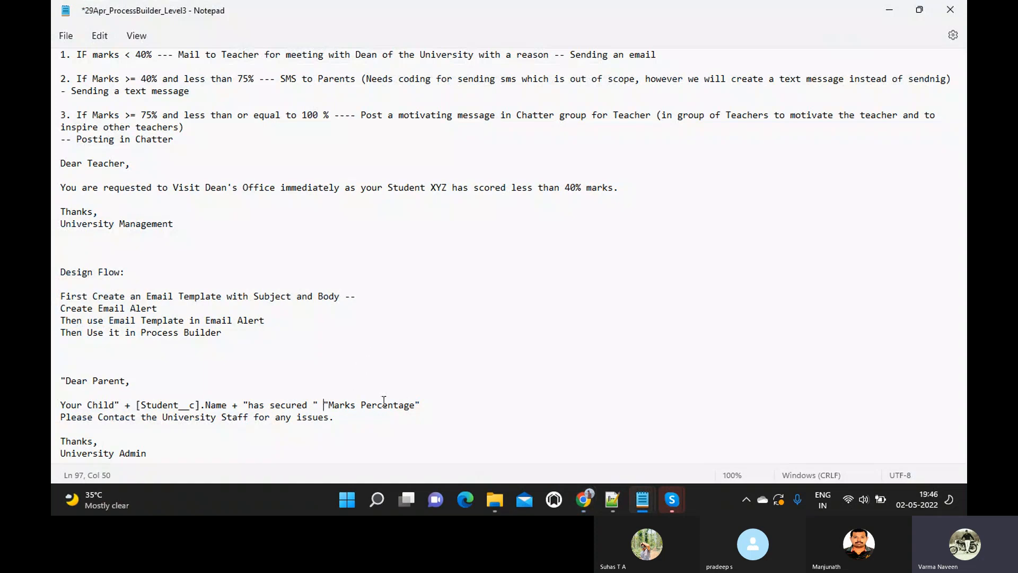
left_click(420, 405, "shift")
key("ctrl+v")
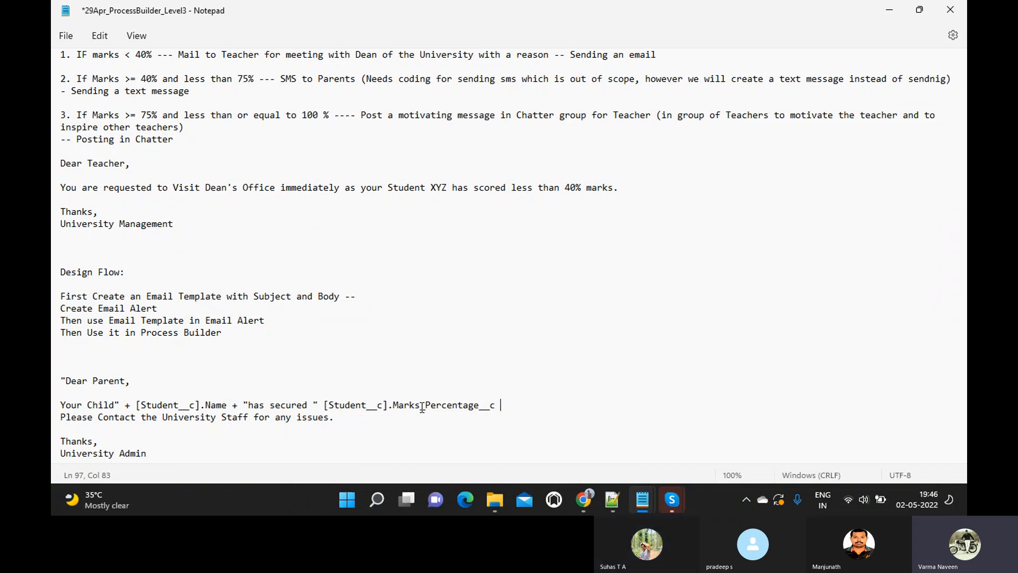
type("+")
left_click(63, 419)
type("\"")
left_click(148, 454)
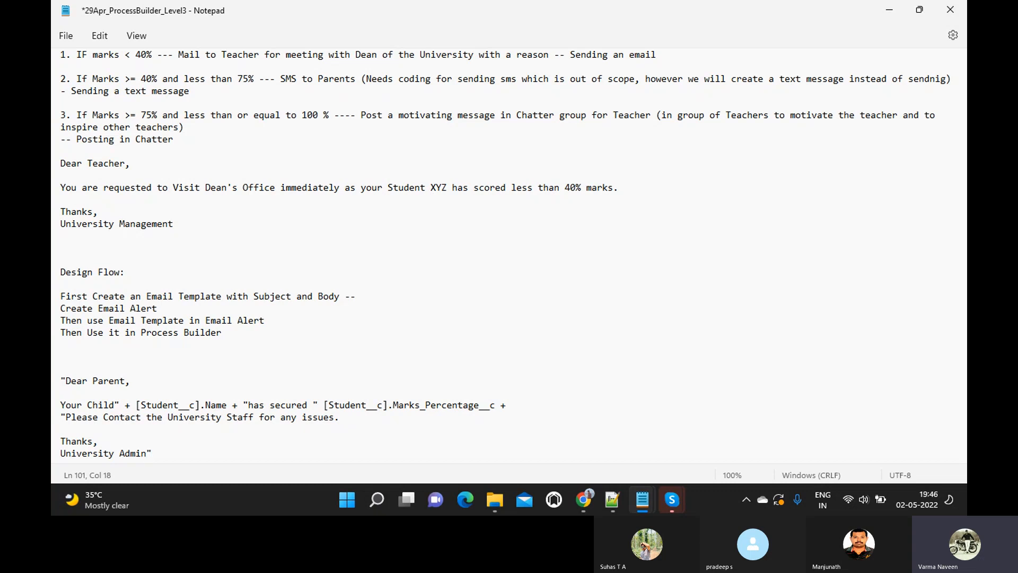
left_click(54, 383, "shift")
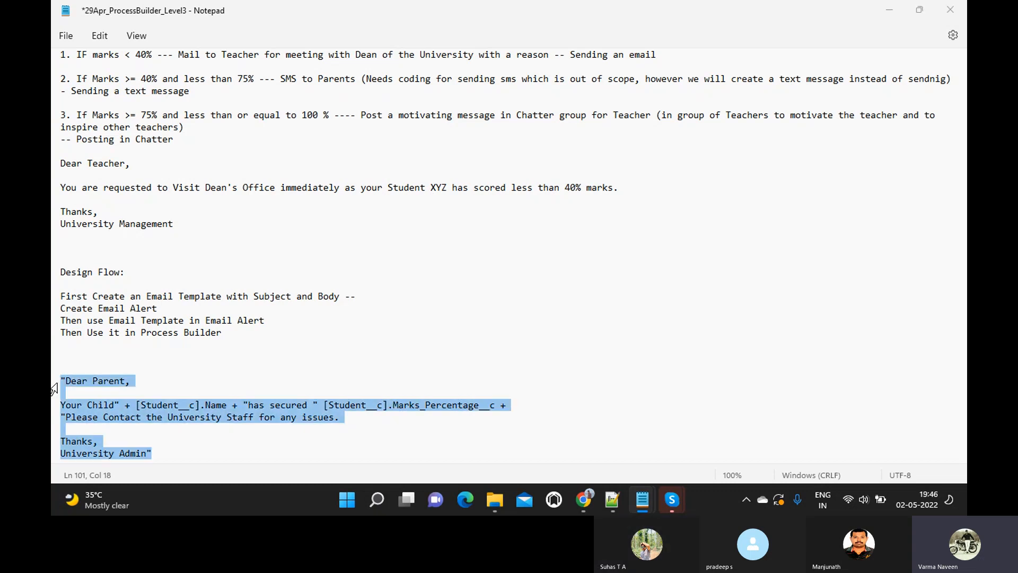
key("alt+Tab")
scroll(599, 298, "up", 2)
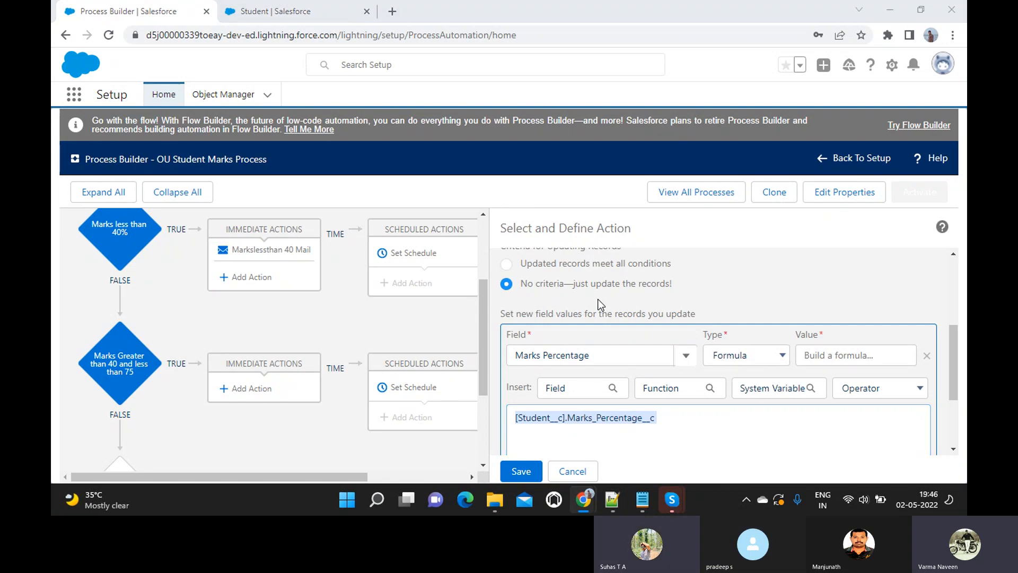
- Add a + before the Marks_Percentage reference and select the whole Dear Parent message
key("alt+Tab")
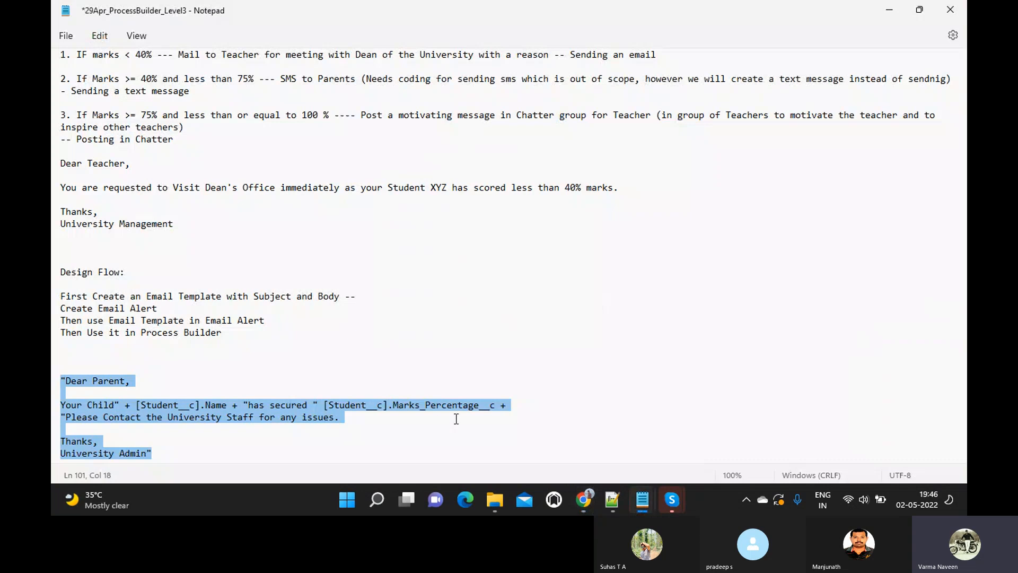
left_click(325, 404)
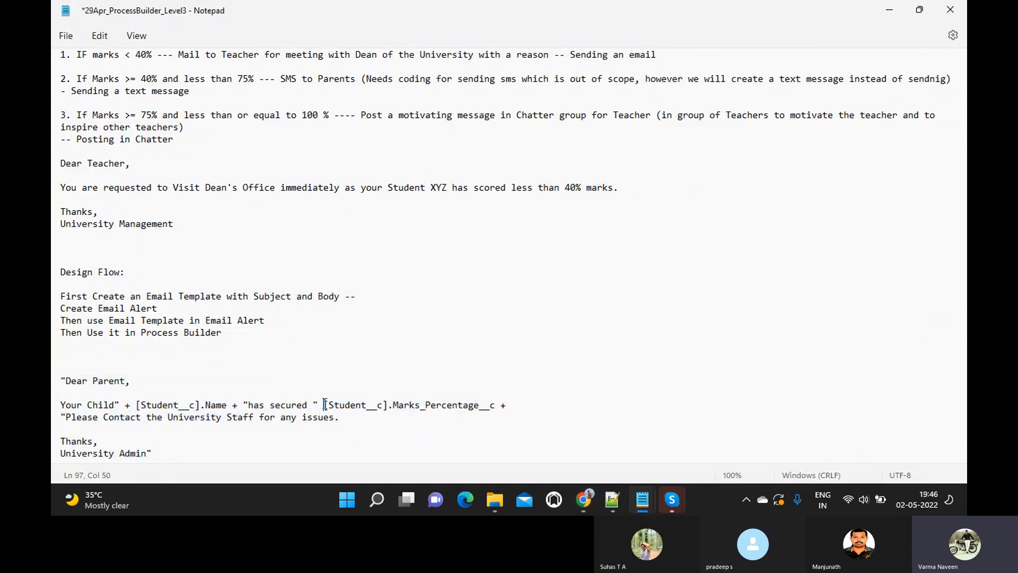
type("+")
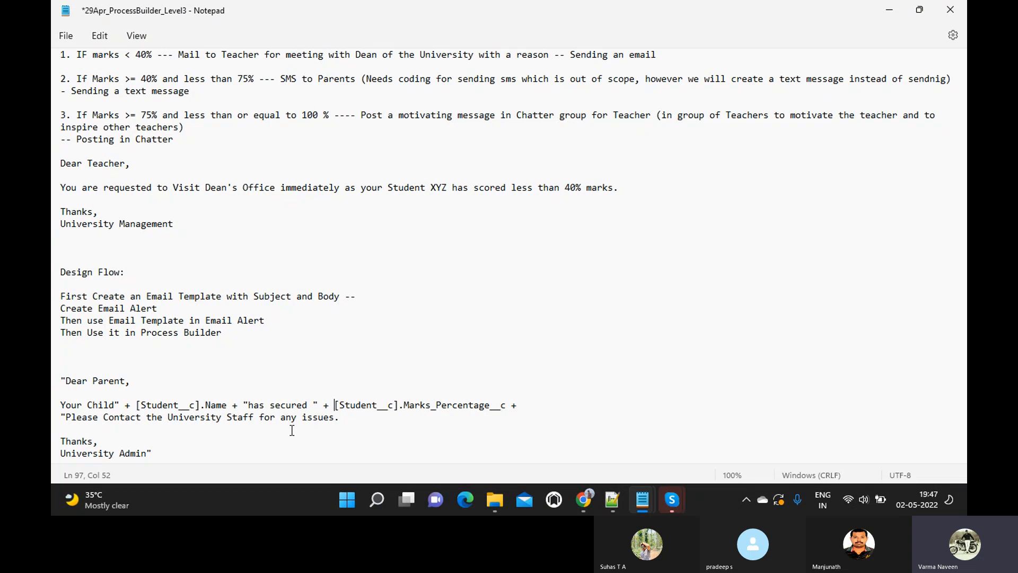
left_click_drag(157, 452, 55, 383)
key("ctrl+c")
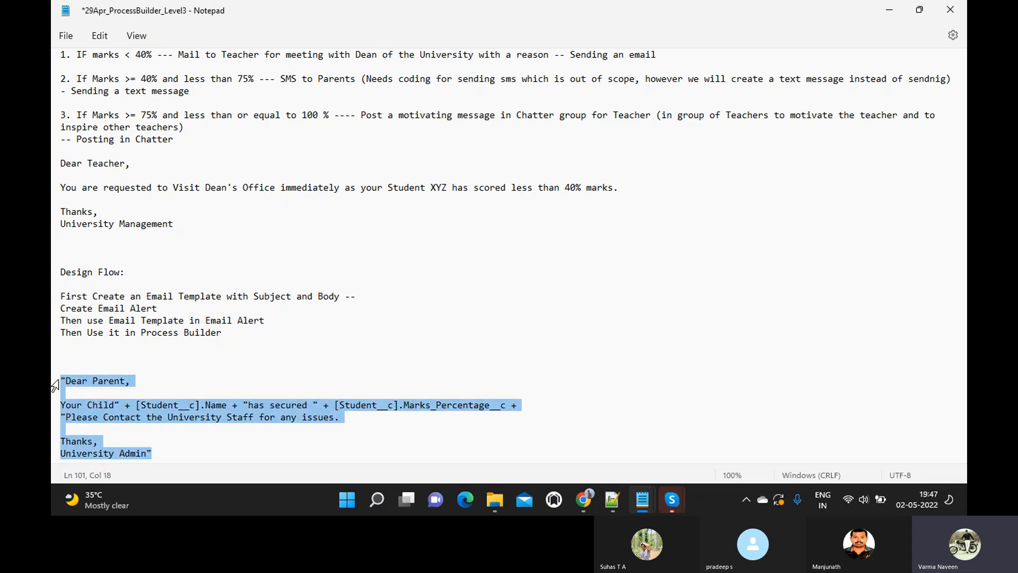
key("alt+Tab")
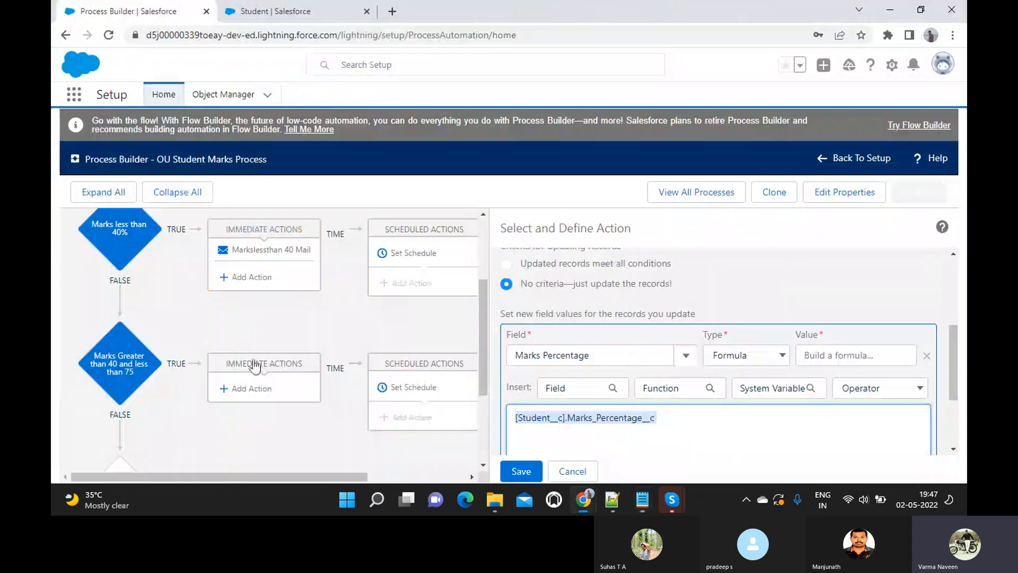
- Delete the Marks Percentage formula and pick SMS To Parents as the field to update
left_click(811, 444)
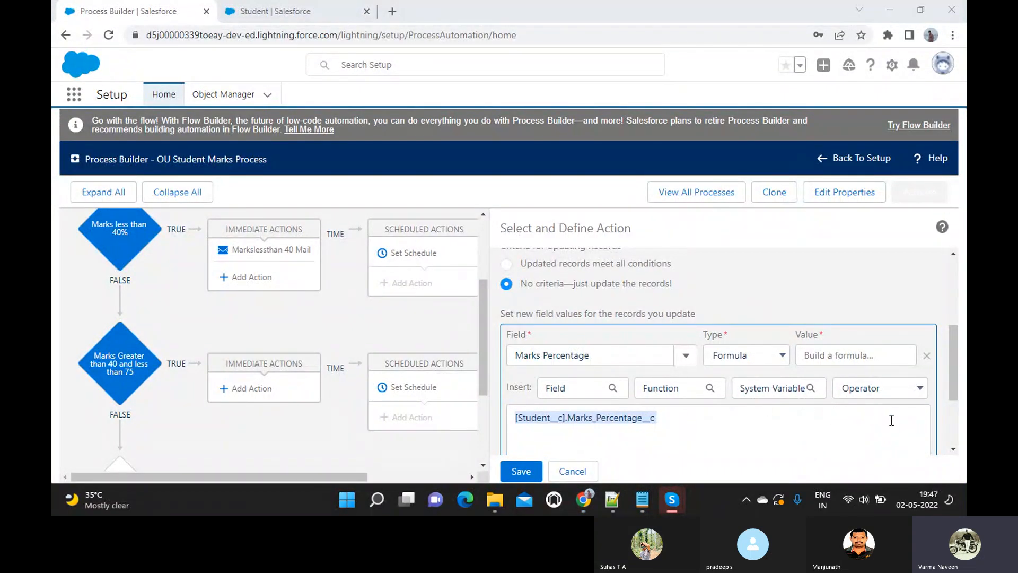
left_click(684, 423)
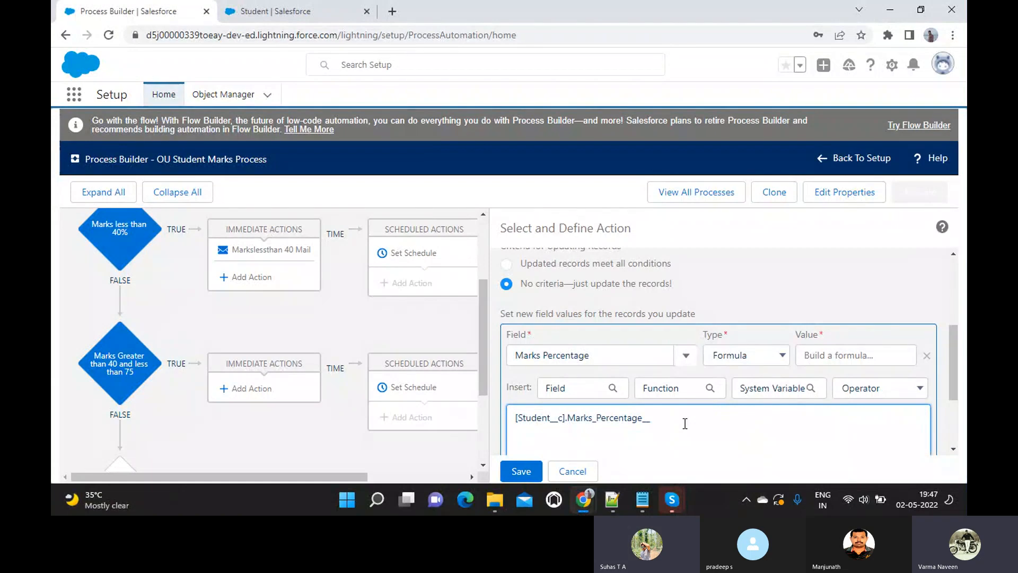
key("ctrl+a")
key("BackSpace")
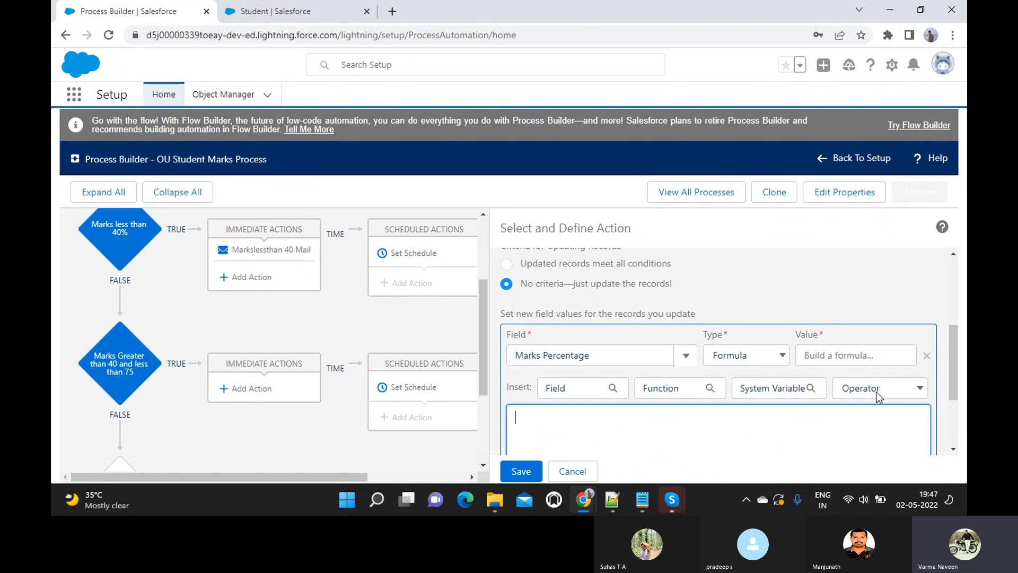
left_click(686, 356)
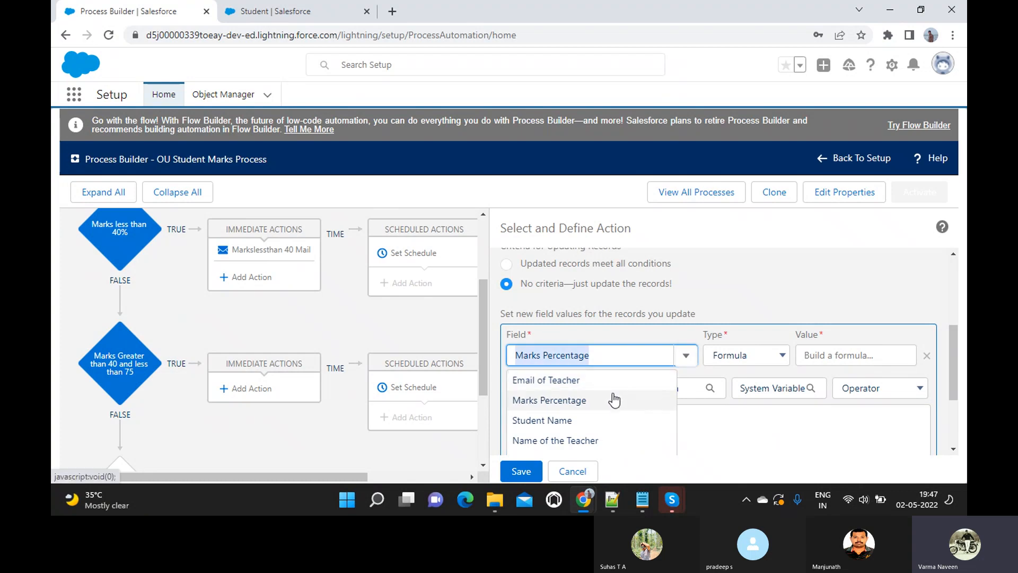
type("SMS")
left_click(557, 384)
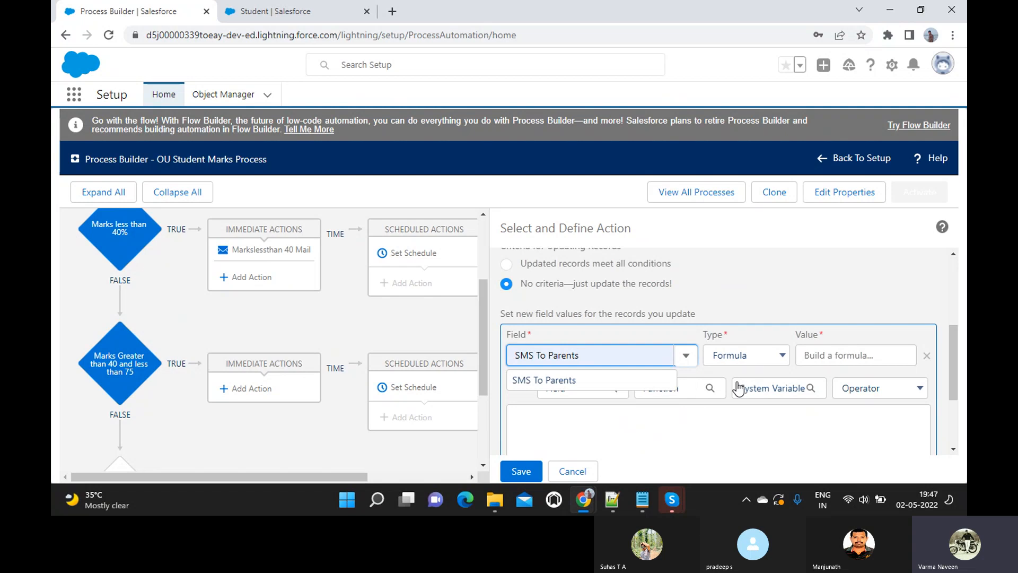
left_click(568, 380)
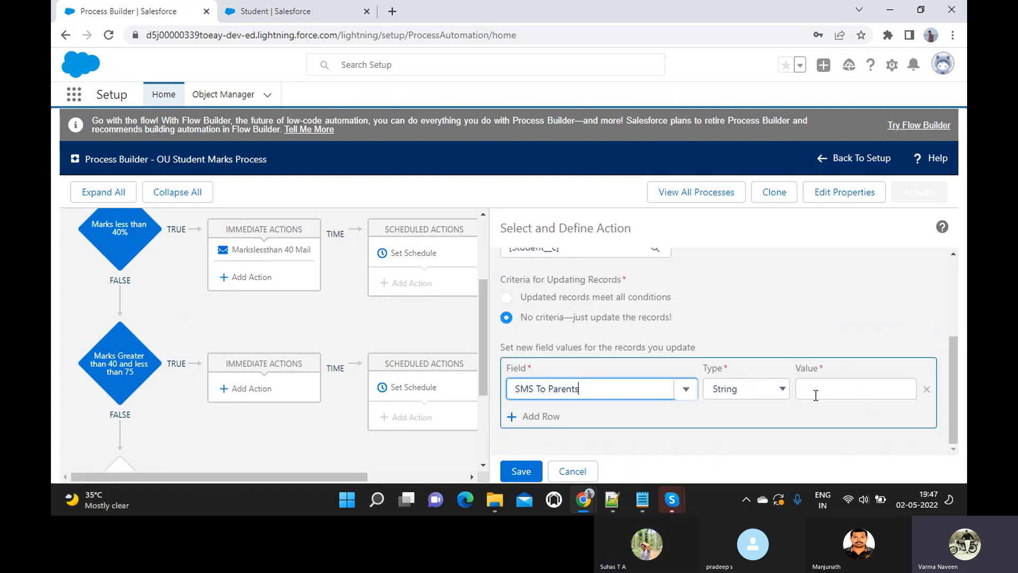
- Paste the Dear Parent formula as the SMS To Parents Formula value and save, hitting a syntax error
left_click(762, 389)
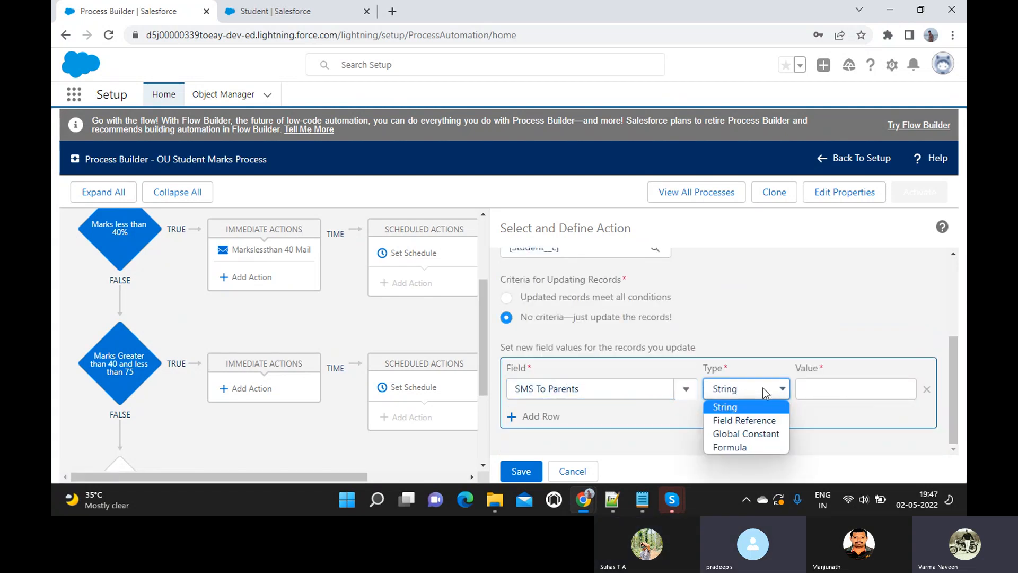
left_click(730, 442)
left_click(824, 389)
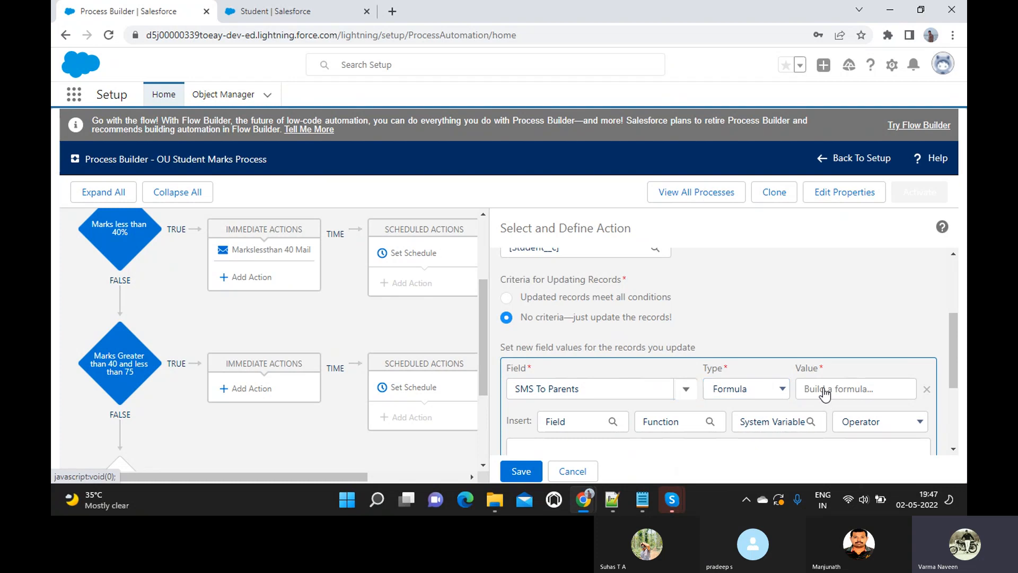
scroll(825, 394, "down", 2)
scroll(824, 387, "down", 1)
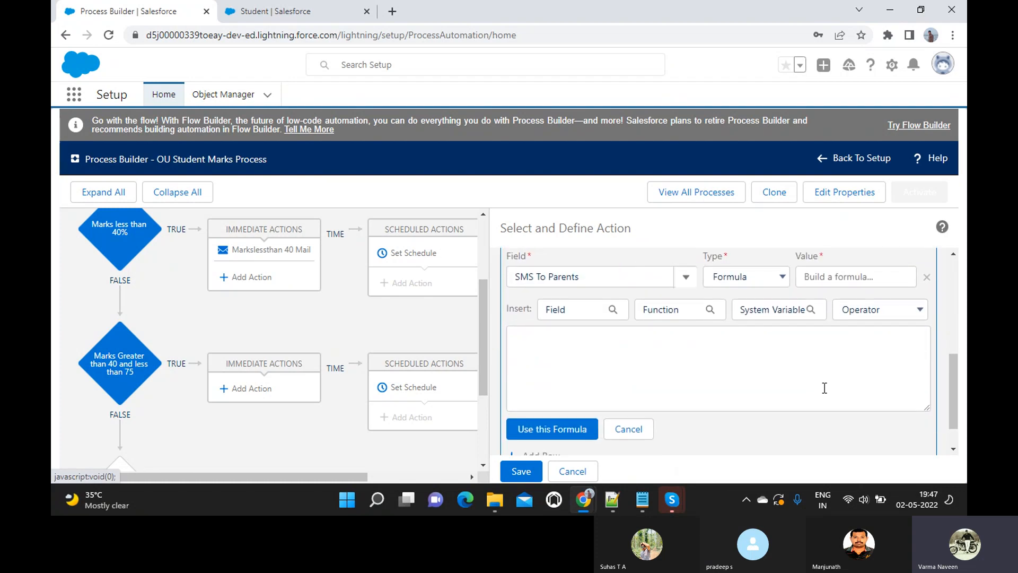
left_click(644, 352)
key("ctrl+v")
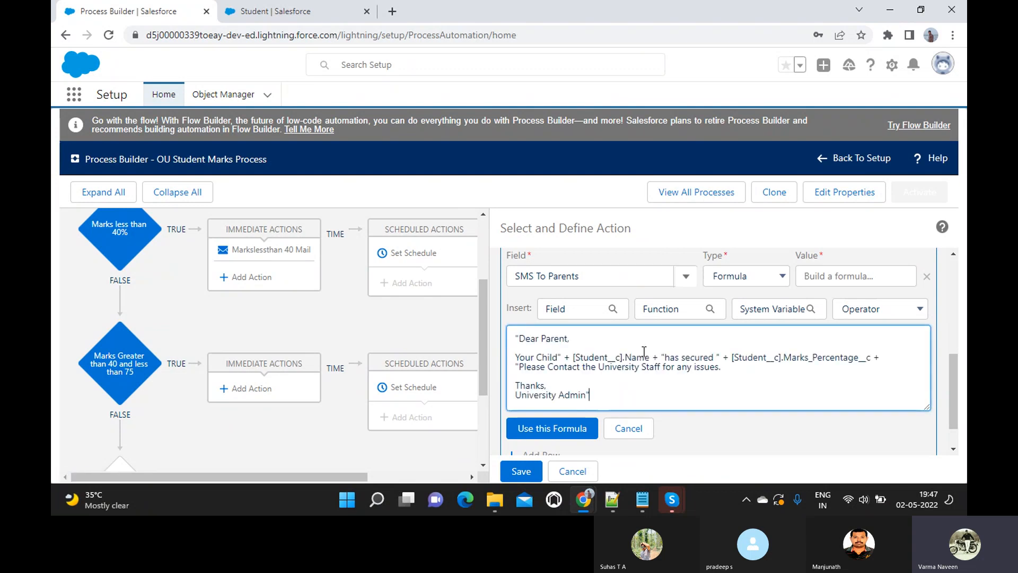
scroll(644, 351, "down", 1)
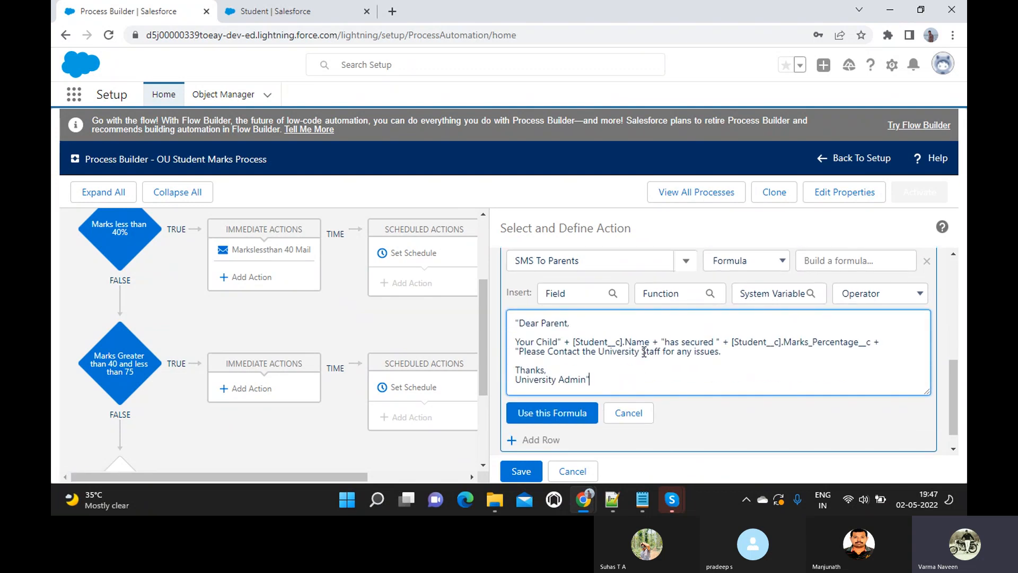
left_click(557, 412)
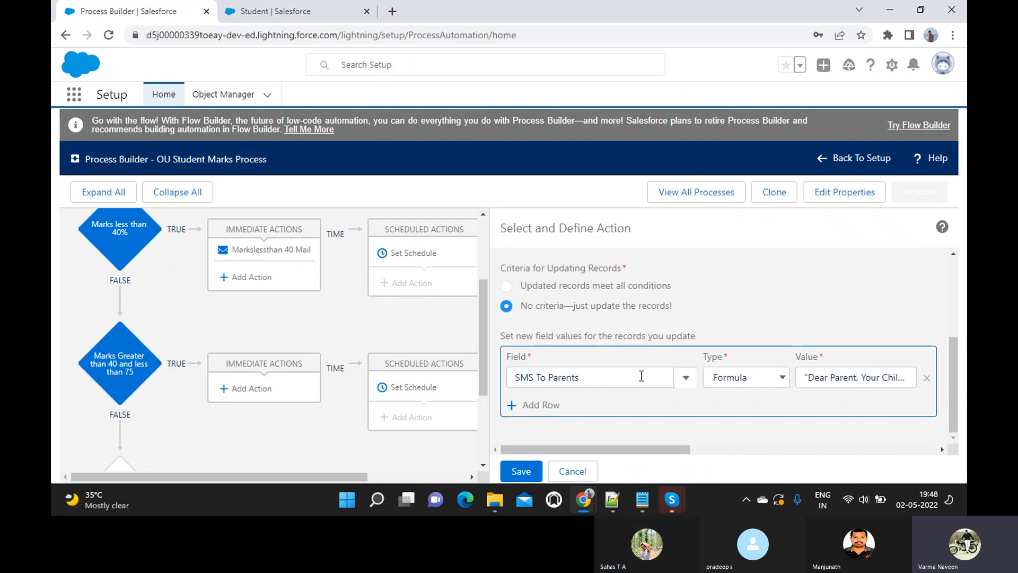
left_click(522, 473)
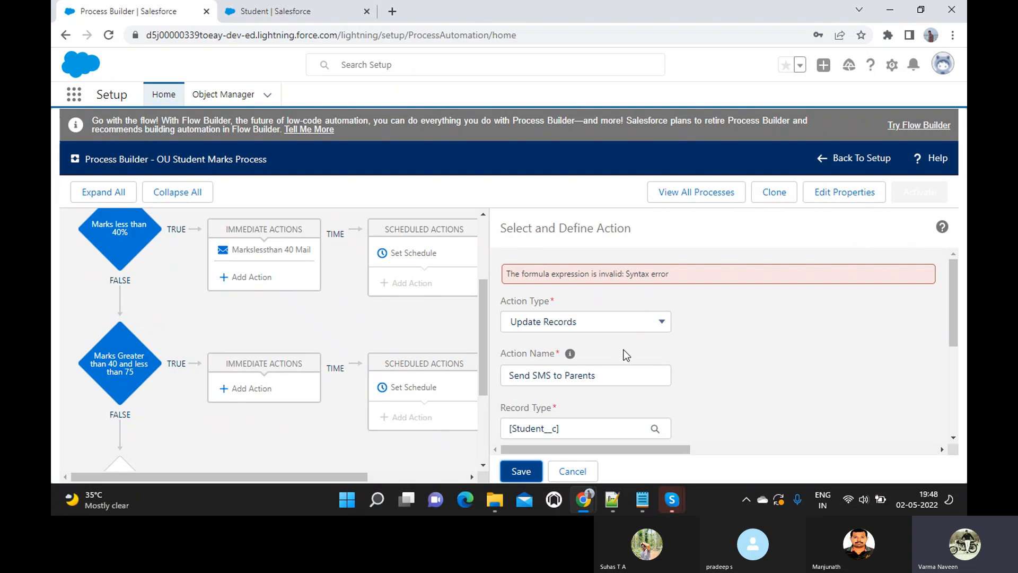
- Wrap [Student__c].Marks_Percentage__c and [Student__c].Name in { } braces in the formula editor
scroll(626, 332, "down", 2)
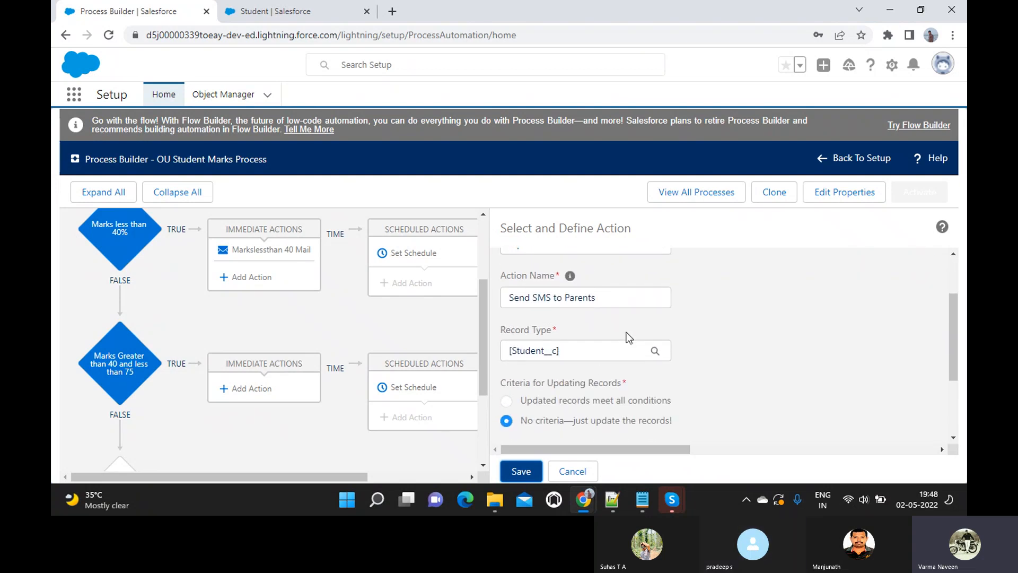
scroll(625, 332, "down", 3)
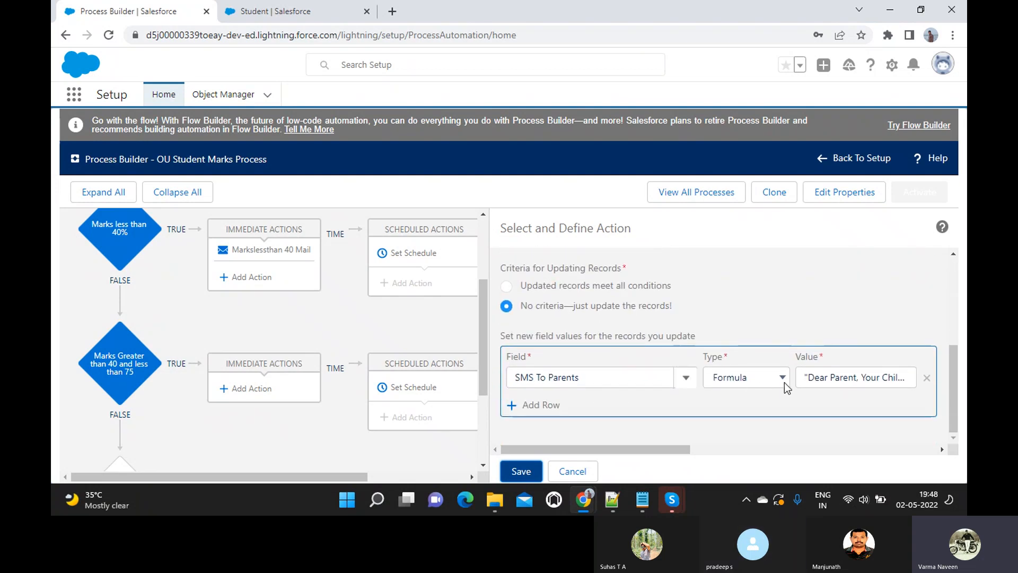
left_click(822, 383)
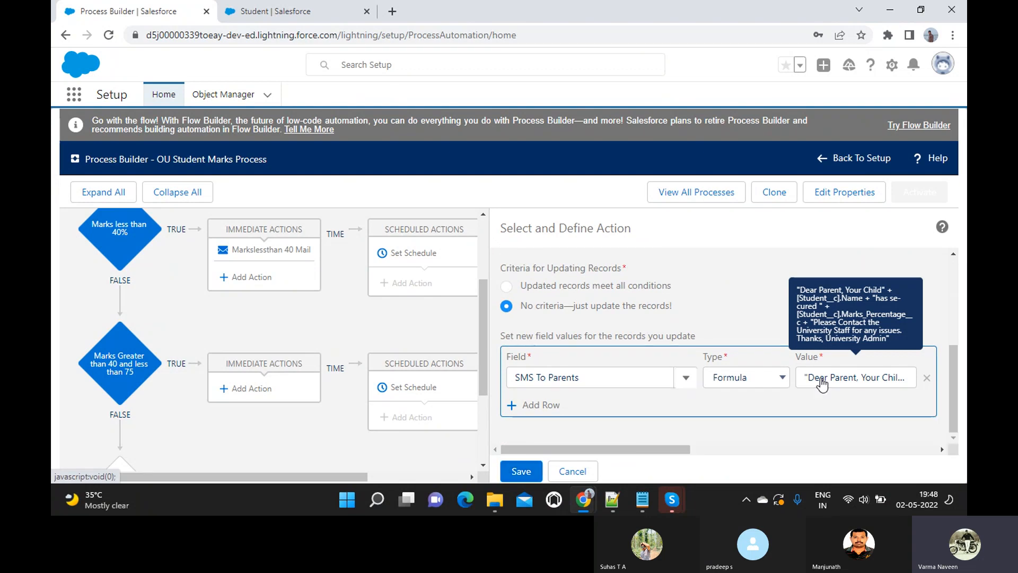
scroll(822, 382, "down", 3)
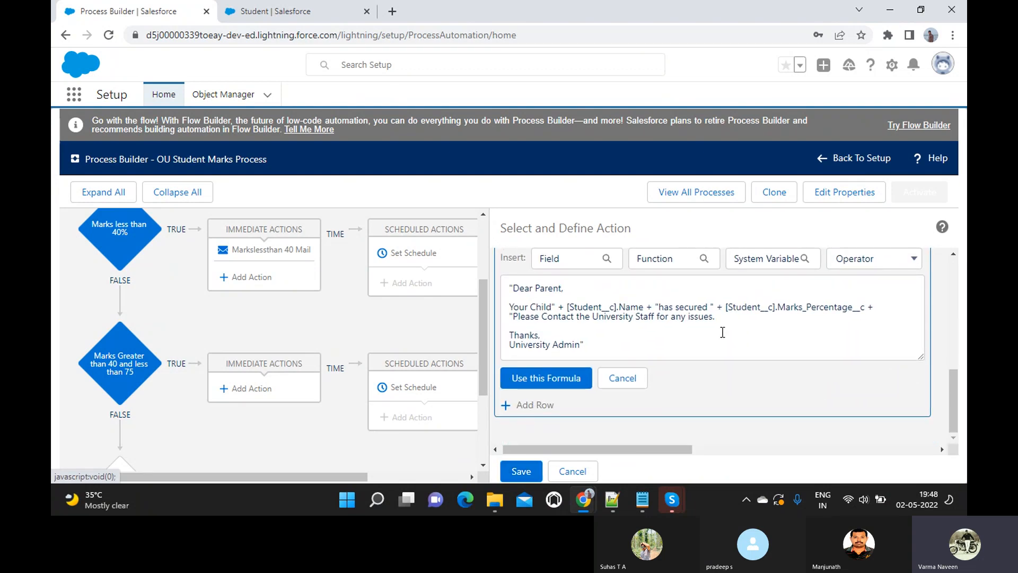
left_click(725, 309)
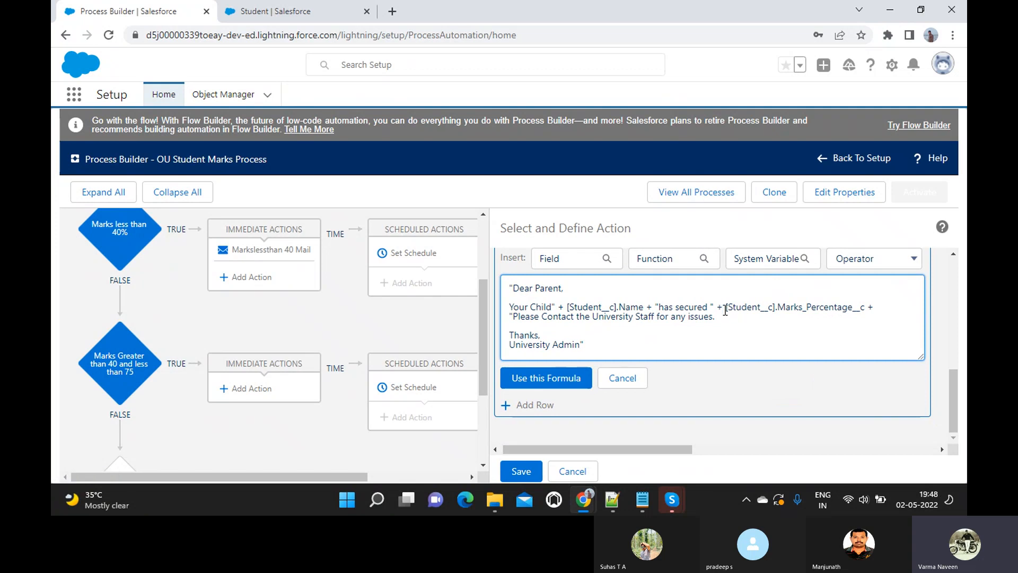
type("{")
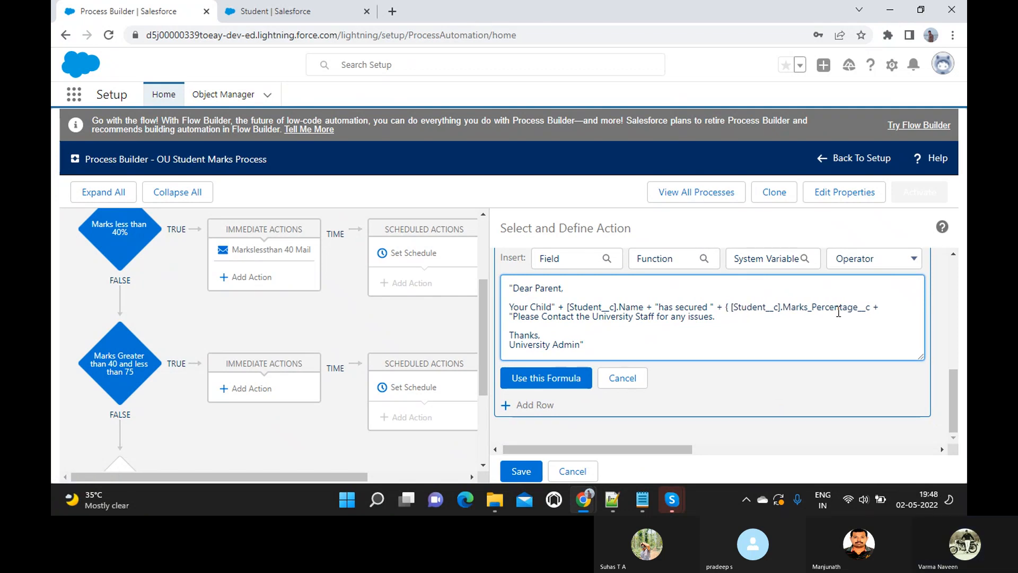
left_click(872, 312)
type("}")
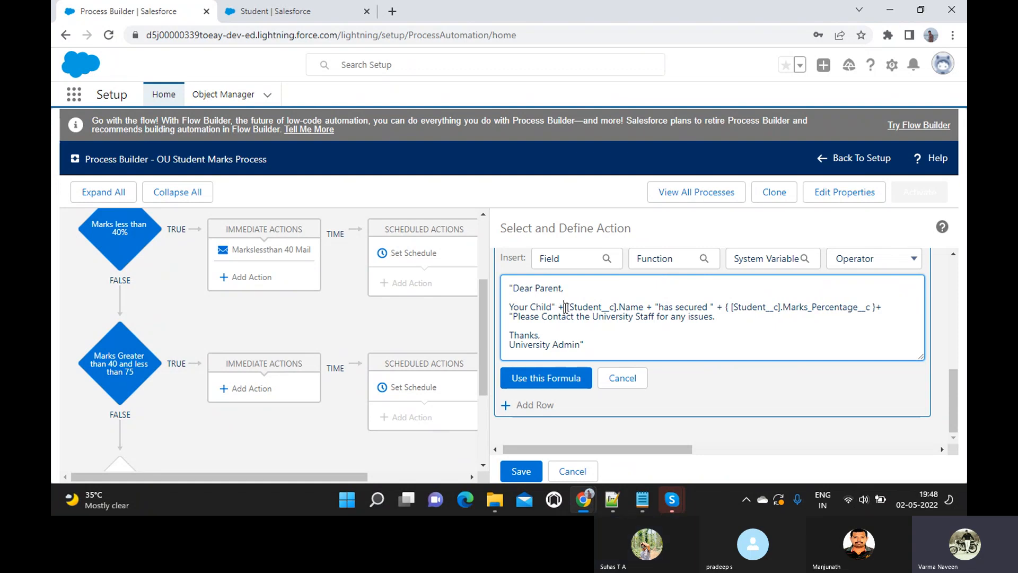
left_click(566, 308)
type("{")
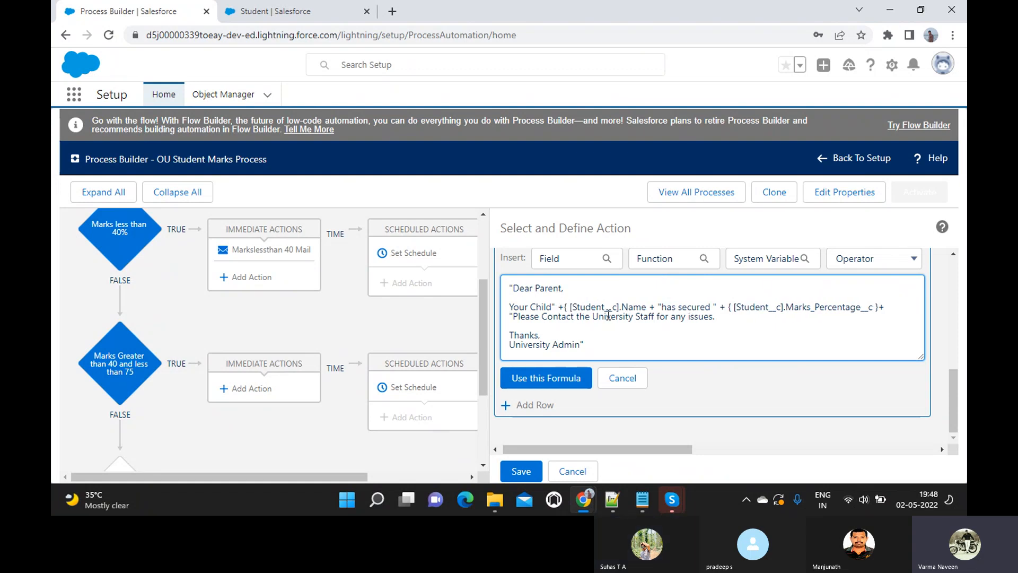
left_click(650, 307)
type("}")
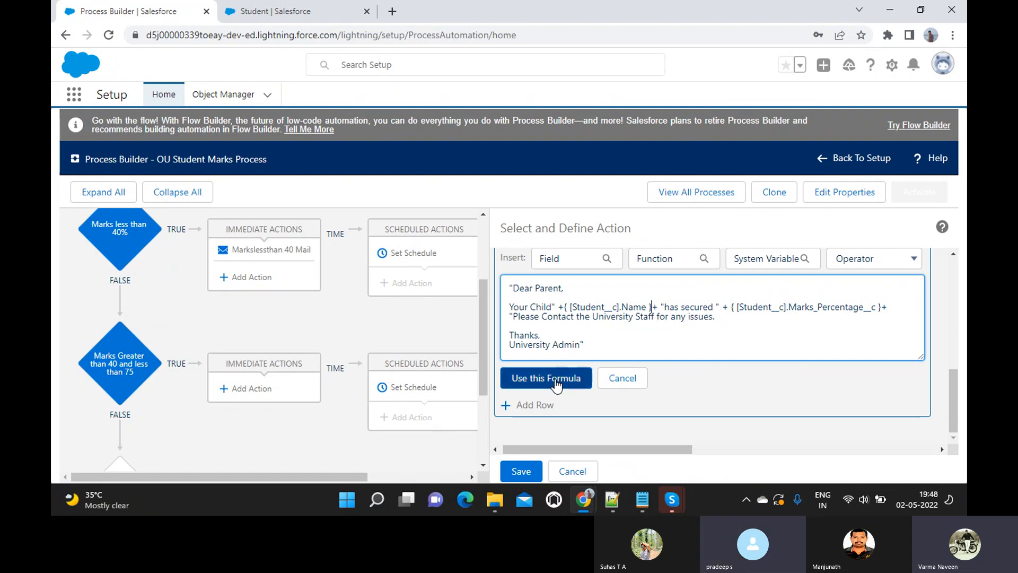
- Apply the edited formula as the SMS To Parents value and save the action again
left_click(588, 329)
key("ctrl+a")
left_click(549, 377)
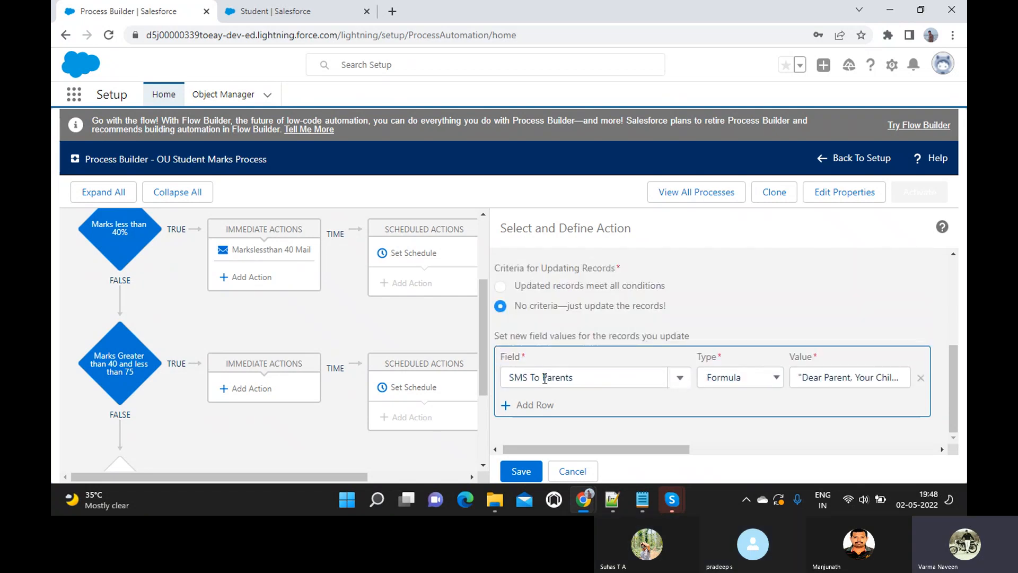
left_click(525, 469)
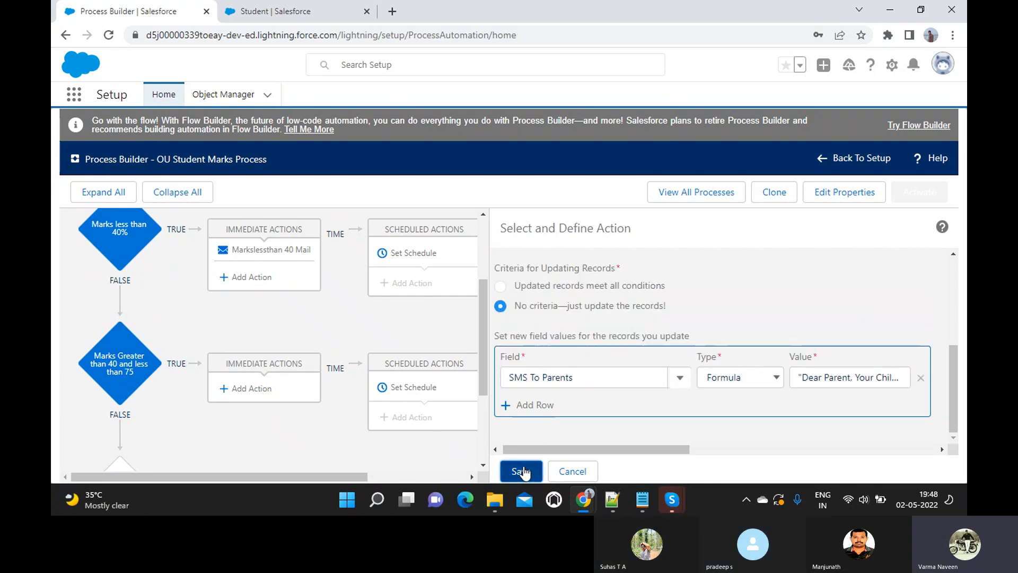
- Remove the braces and spaces around [Student__c].Name and put quotes around it instead
scroll(571, 342, "down", 4)
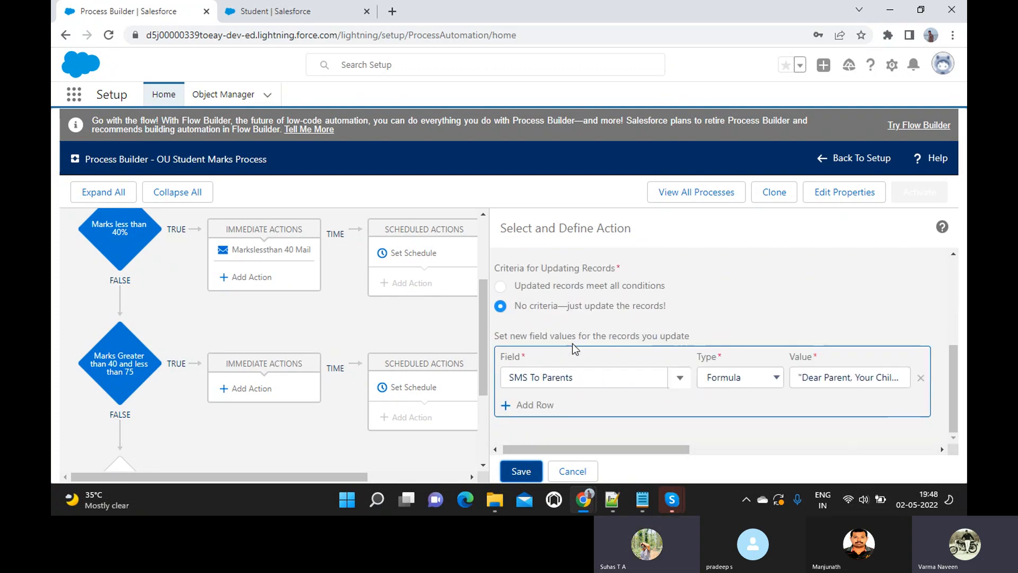
left_click(815, 377)
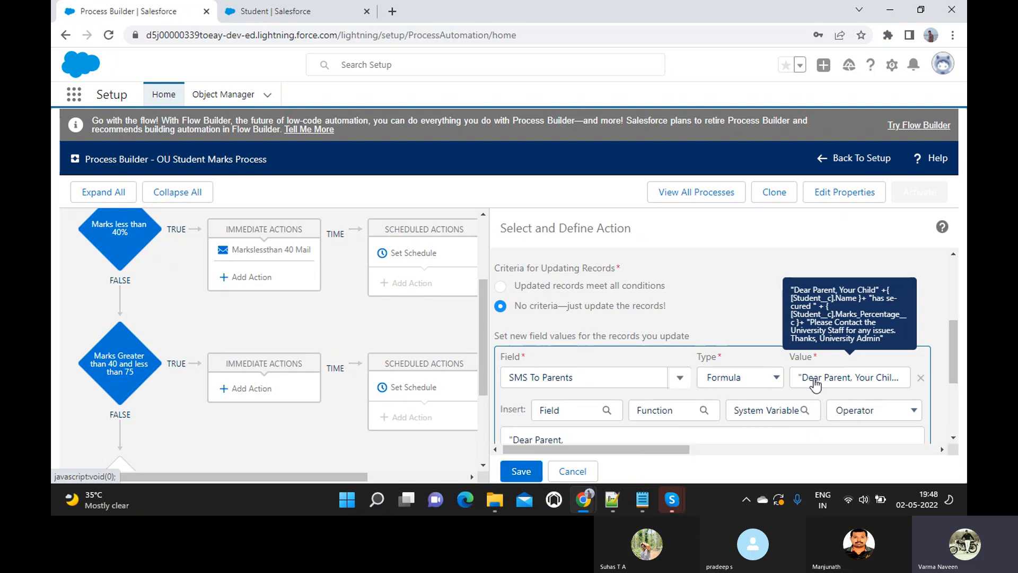
scroll(814, 378, "down", 2)
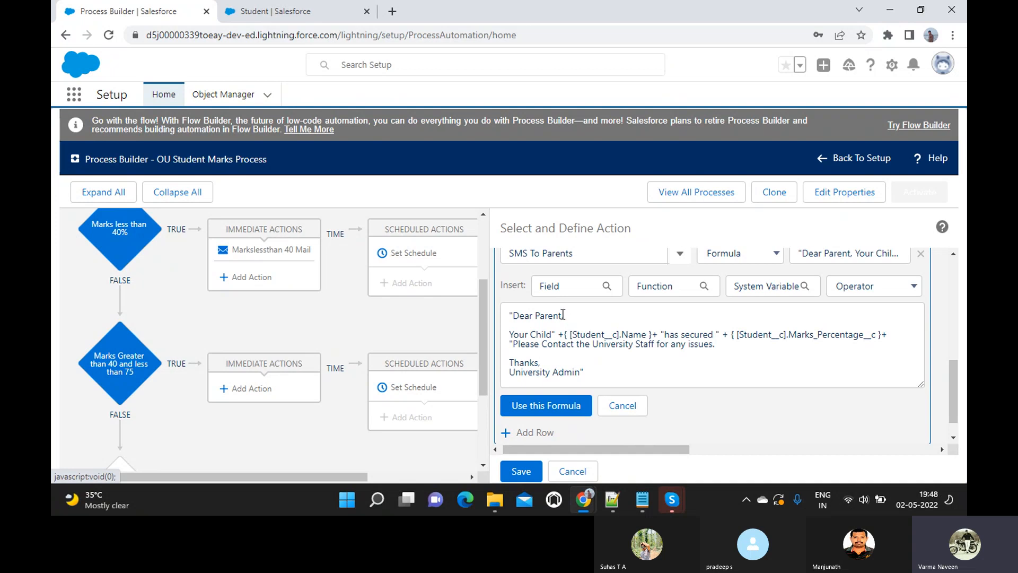
left_click(563, 317)
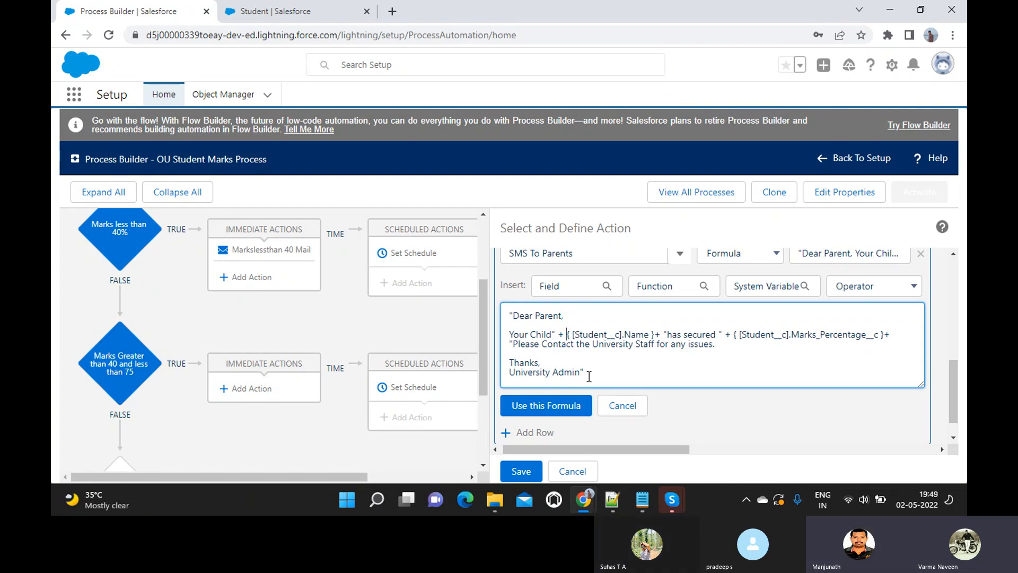
key("Delete")
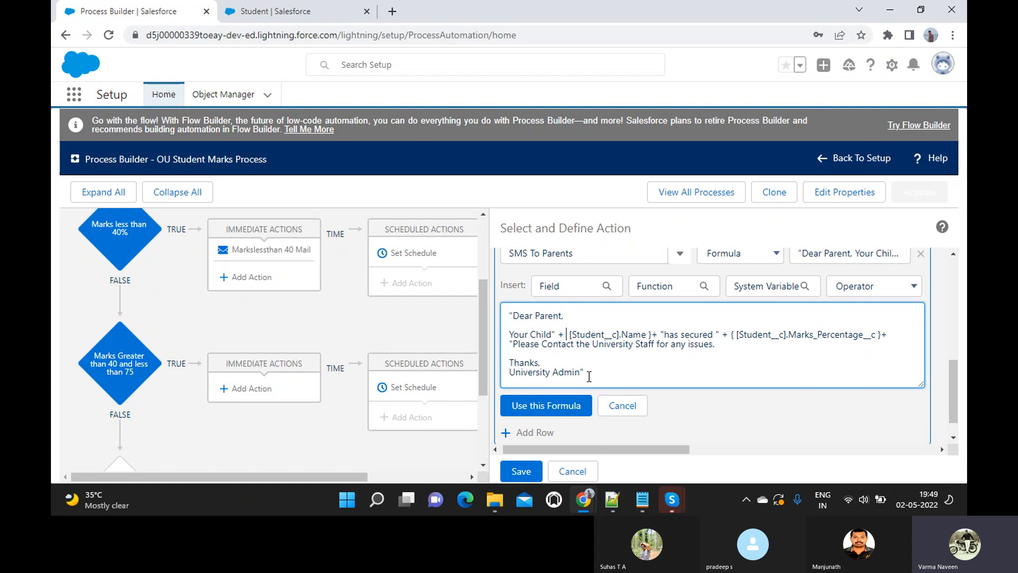
key("Delete")
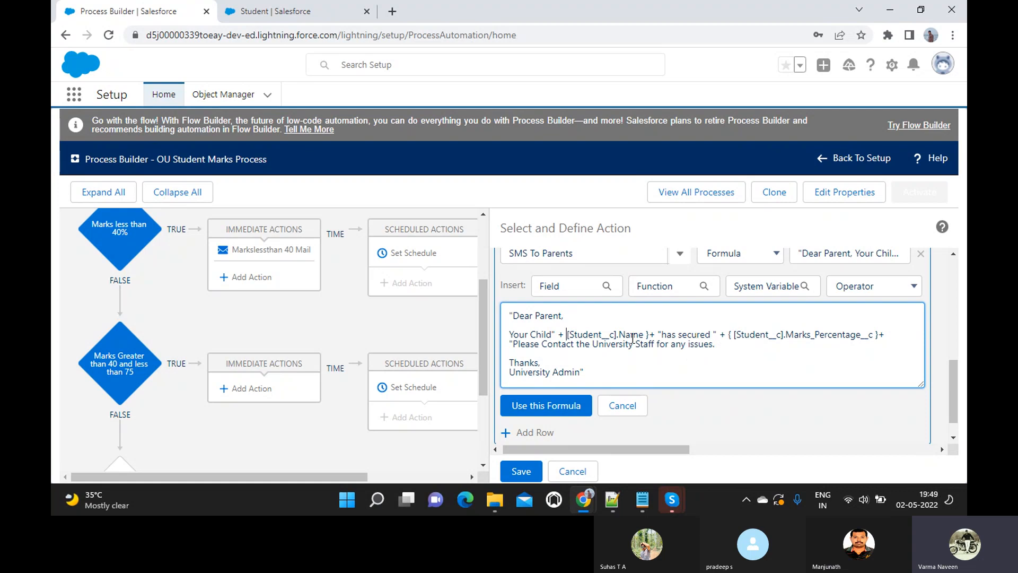
type("\"")
key("Right")
key("Right")
key("Right")
key("Right")
key("Right")
key("Right")
key("Right")
key("Right")
key("Right")
key("Right")
key("Right")
key("Right")
key("Right")
key("Right")
key("Right")
key("Right")
key("Right")
key("Right")
key("Right")
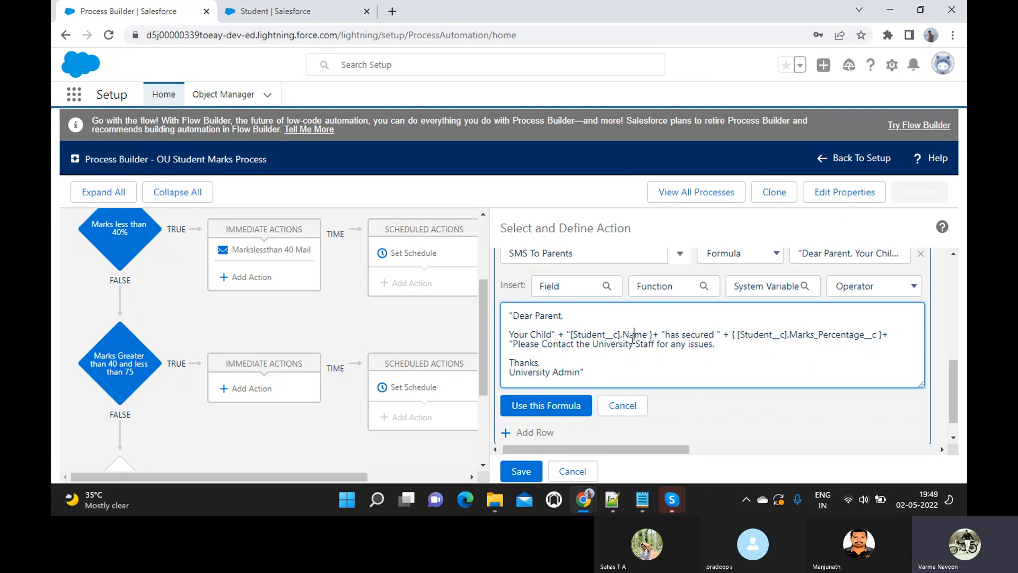
type("\"")
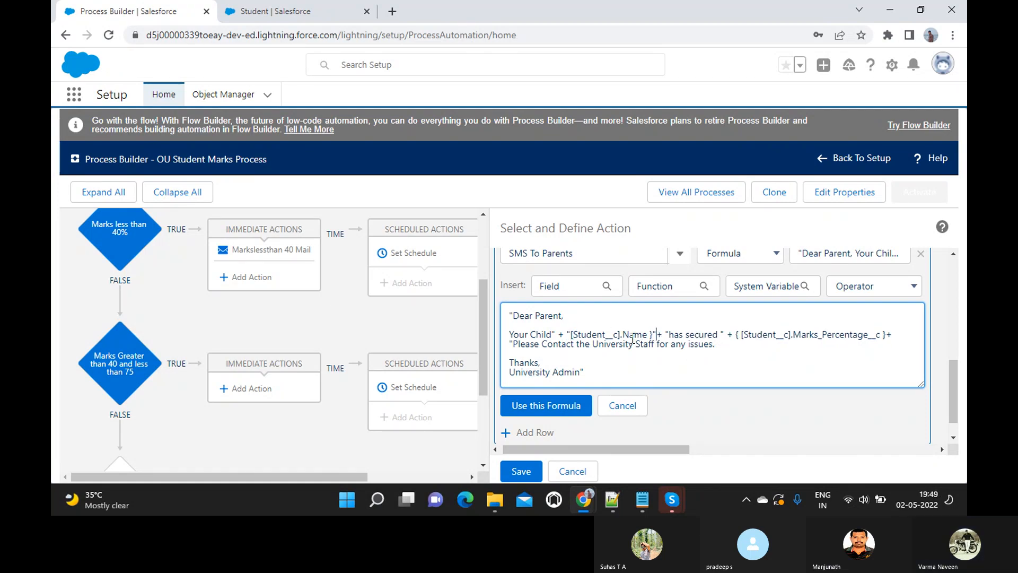
key("Left")
key("BackSpace")
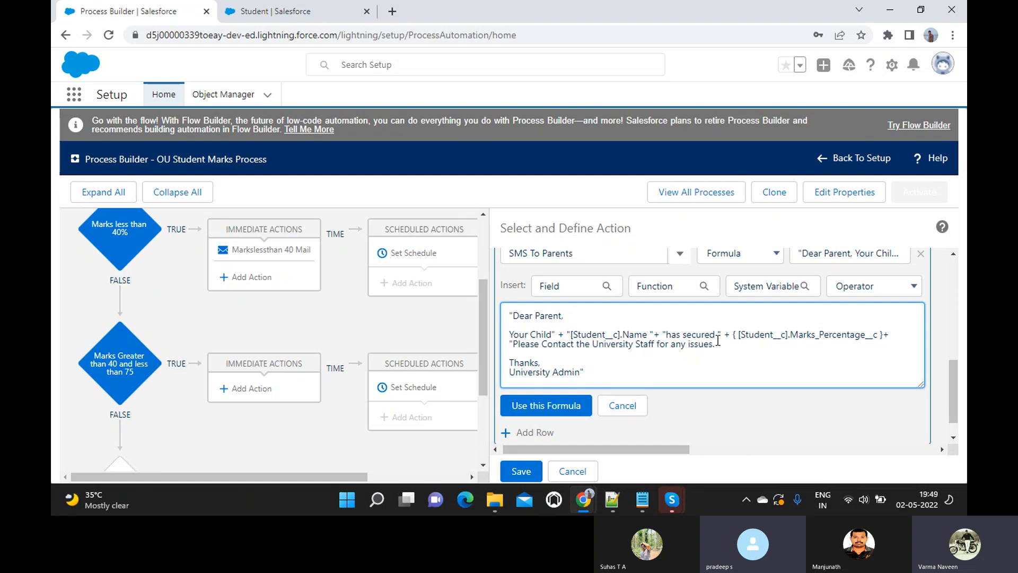
key("BackSpace")
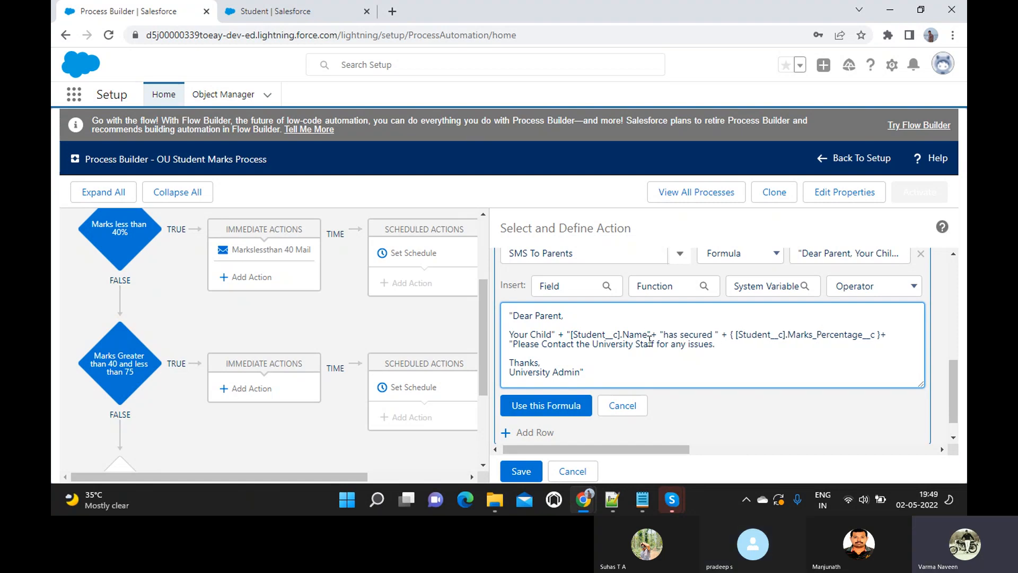
- Replace the quote after the Name reference with ] and the quote before it with {
key("Delete")
type("]")
left_click(569, 335)
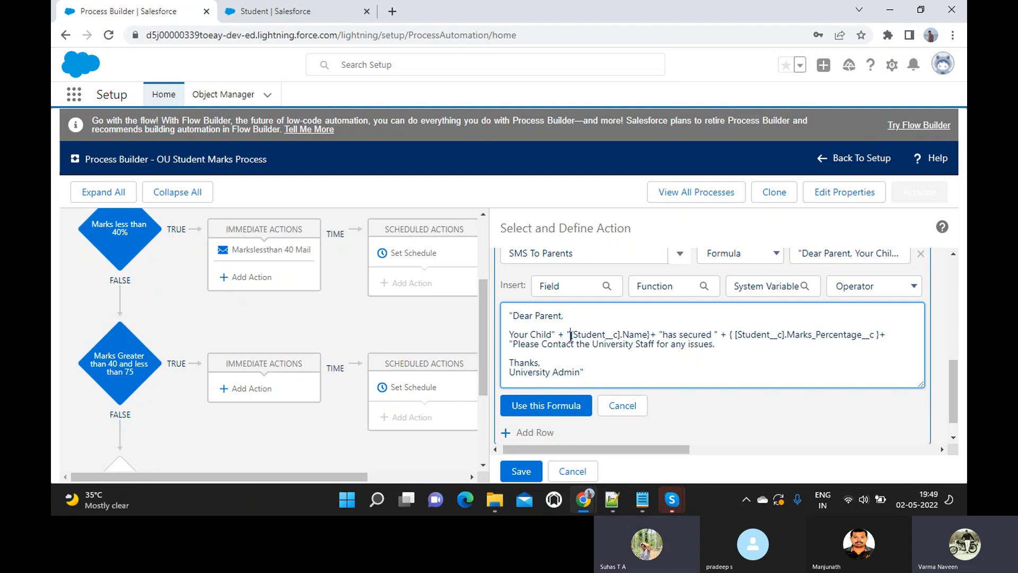
key("BackSpace")
type("{")
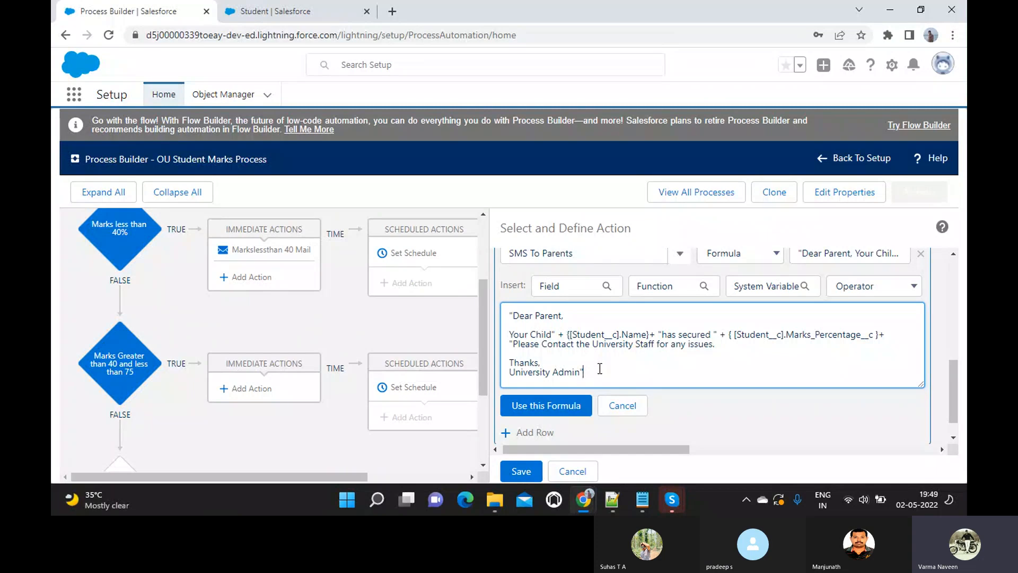
key("ctrl+a")
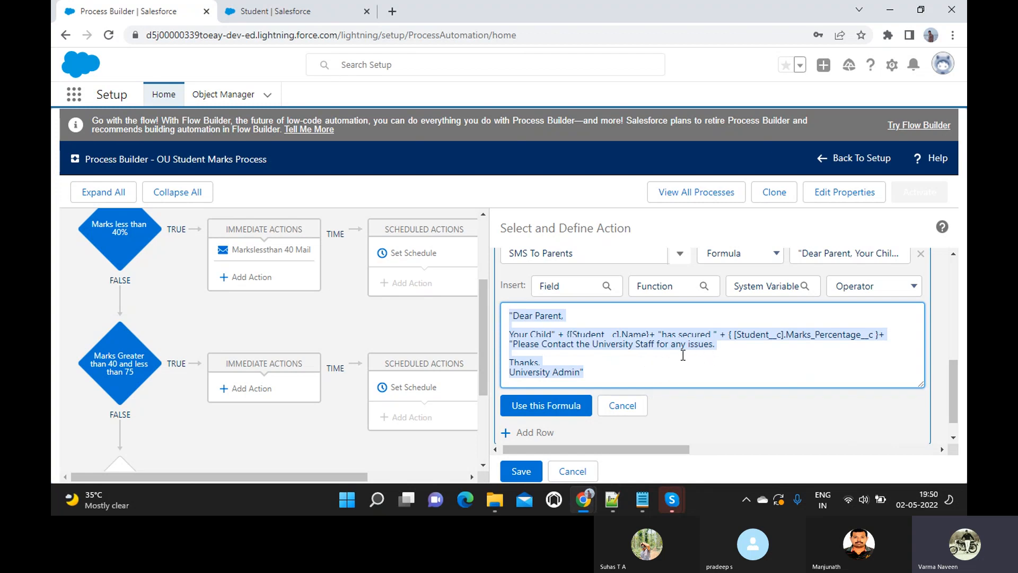
- Add quotes after 'issues.', before 'Your Child' and 'Thanks,', drop Dear Parent's comma, then apply
left_click(715, 345)
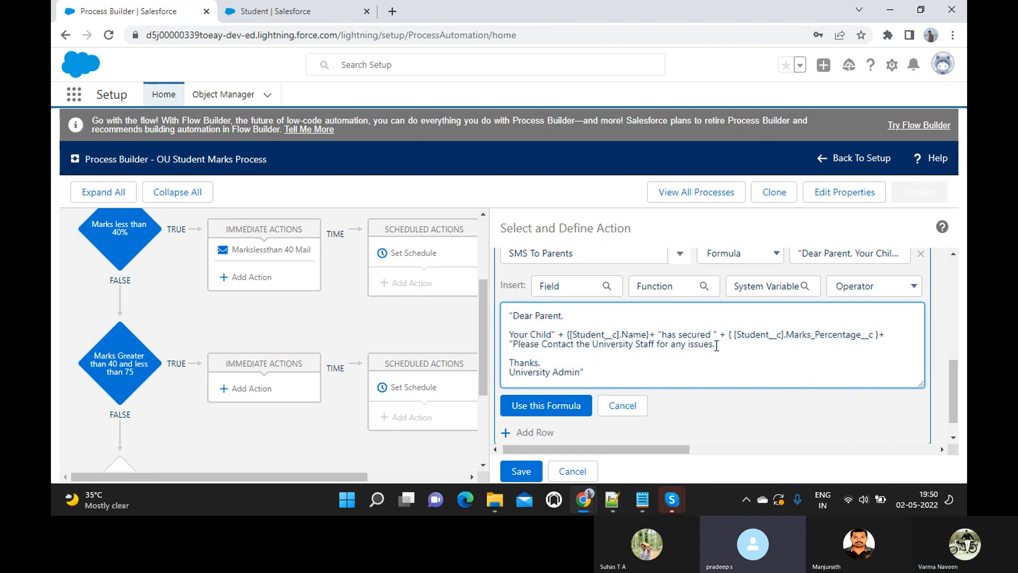
type("\"")
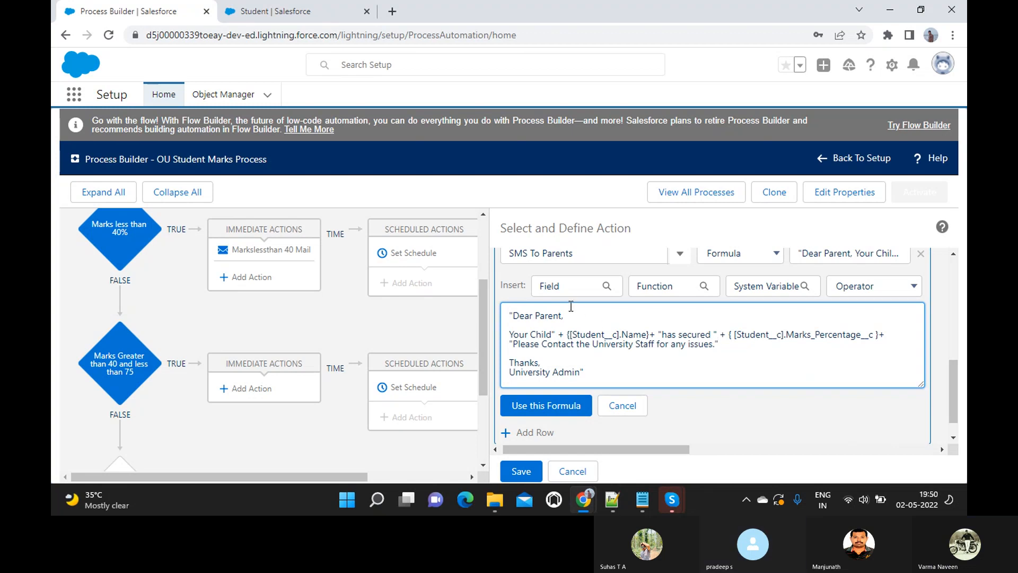
left_click(561, 318)
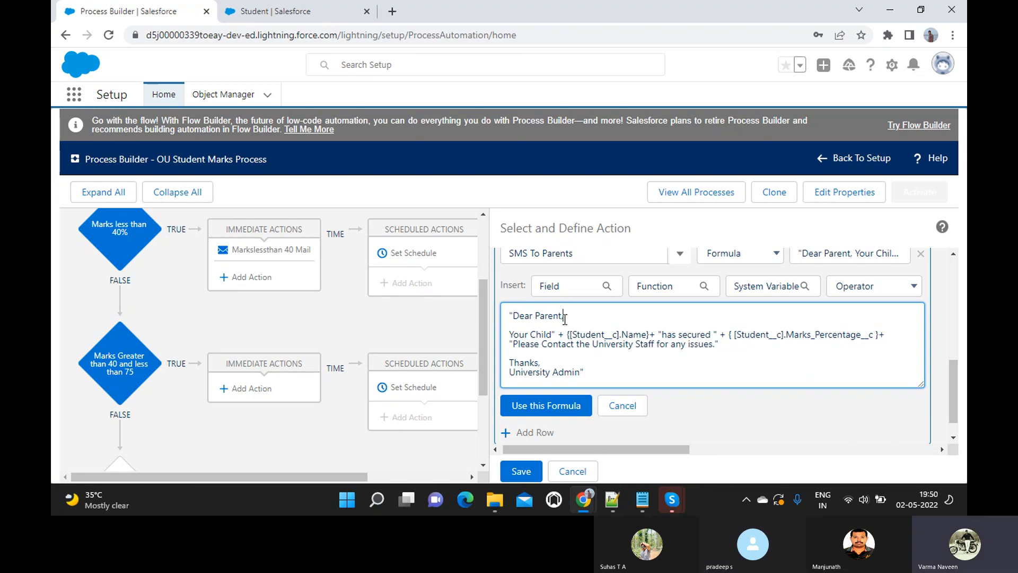
key("BackSpace")
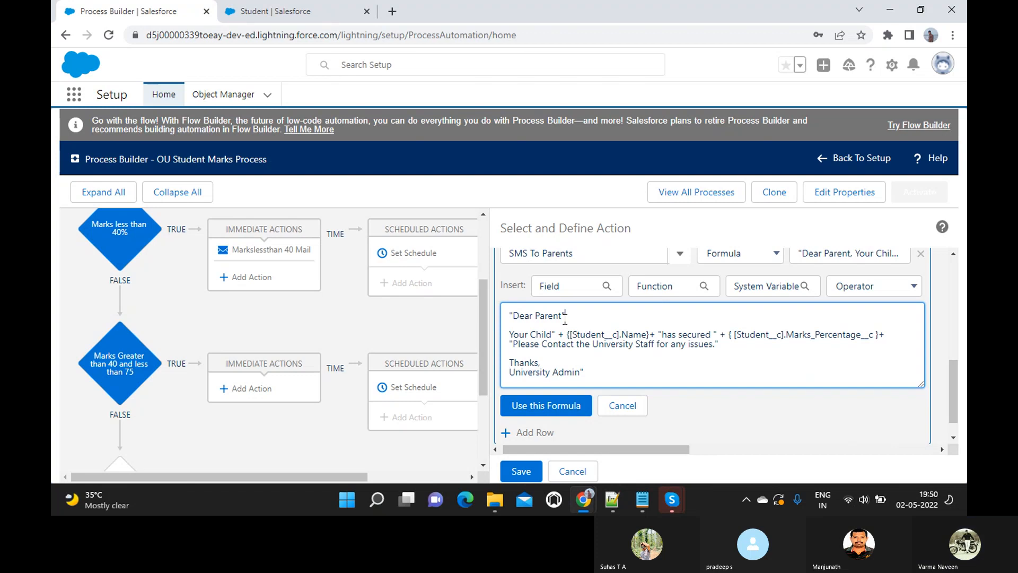
left_click(510, 335)
type("\"")
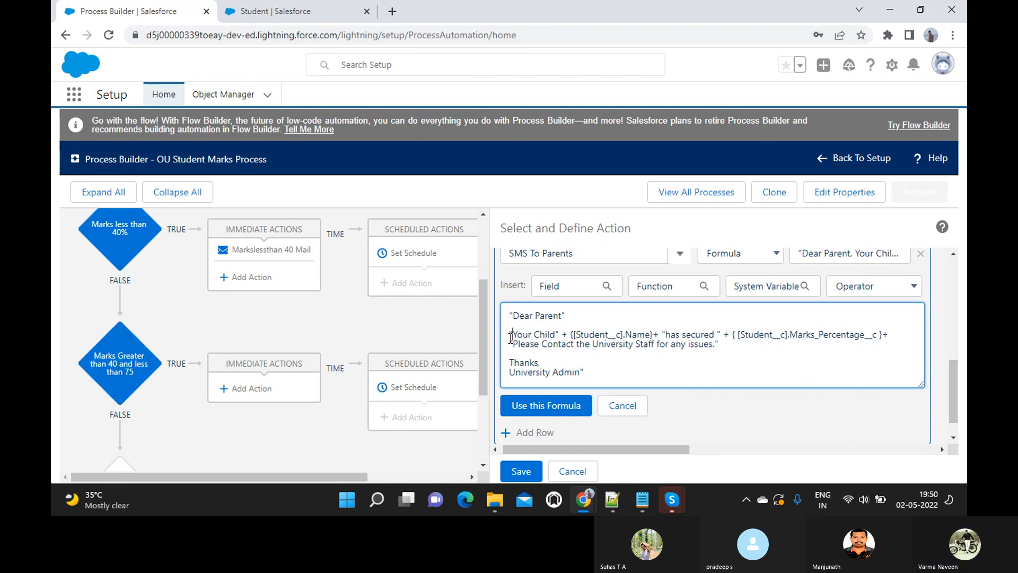
left_click(509, 365)
type("\"")
left_click(547, 406)
- Try saving the Send SMS to Parents action with the revised formula
left_click(527, 473)
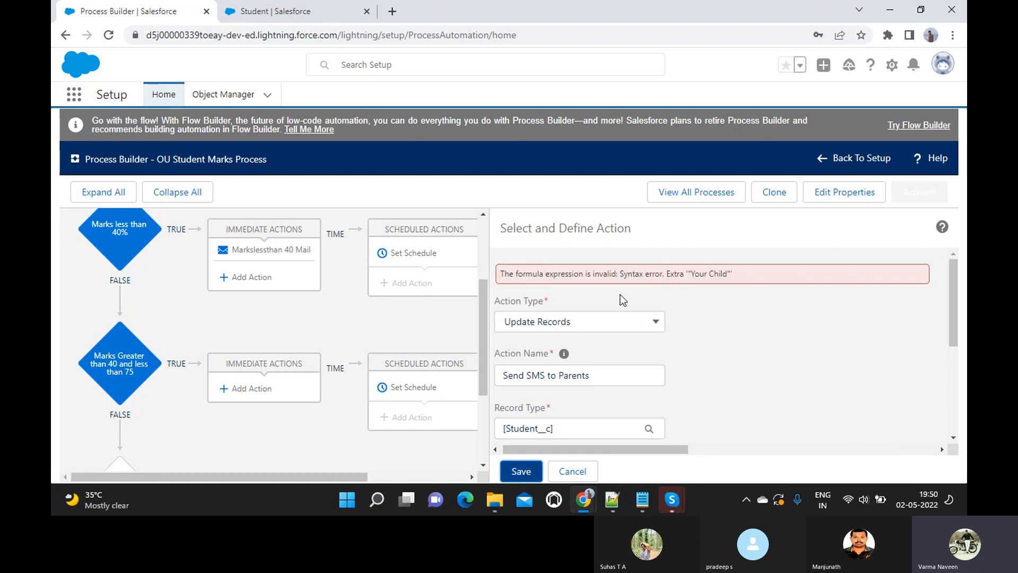
scroll(599, 320, "down", 3)
scroll(599, 320, "down", 1)
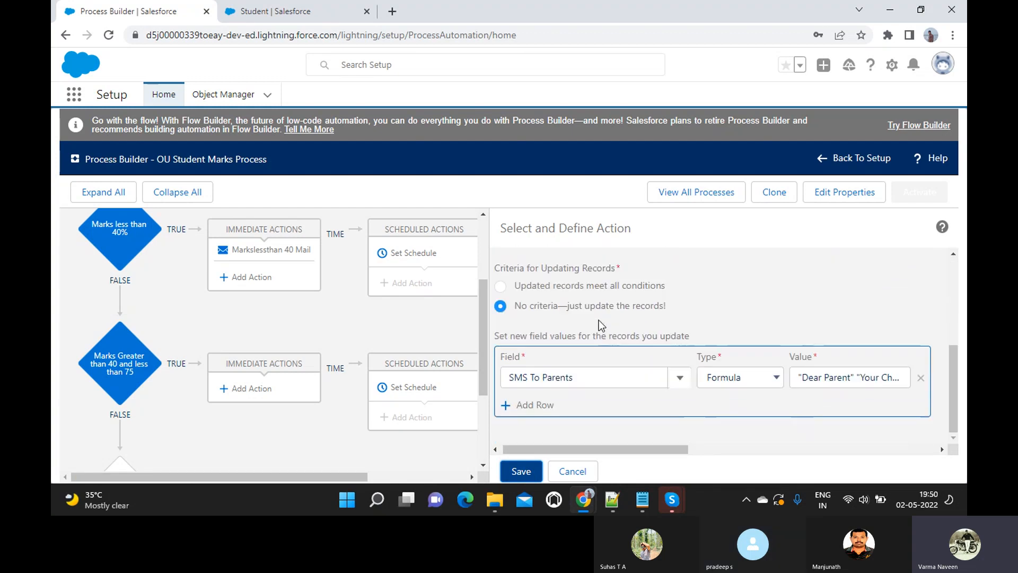
- Delete the closing quote after 'Your Child' in the SMS formula and save the action again
left_click(821, 378)
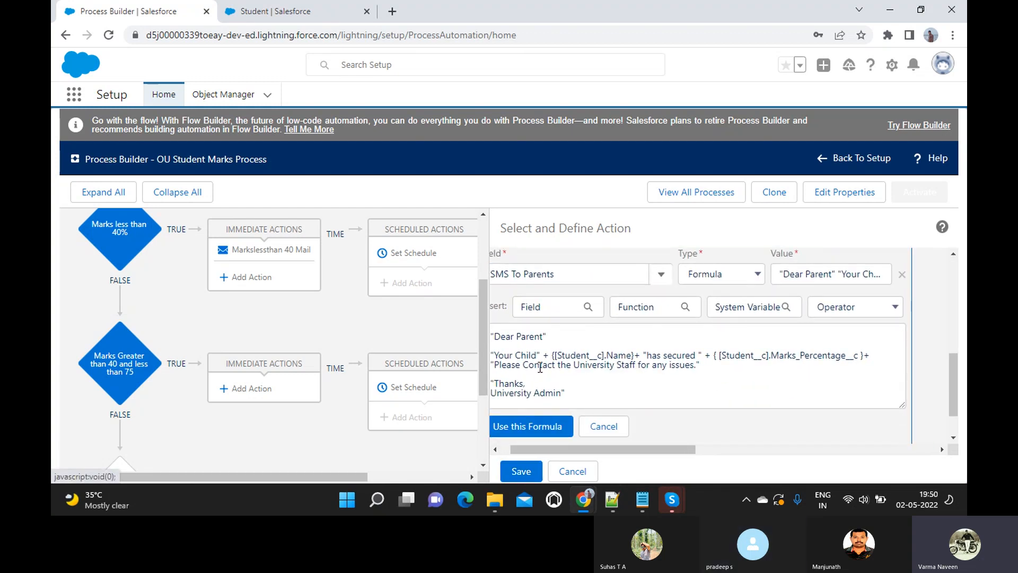
left_click(536, 359)
key("Delete")
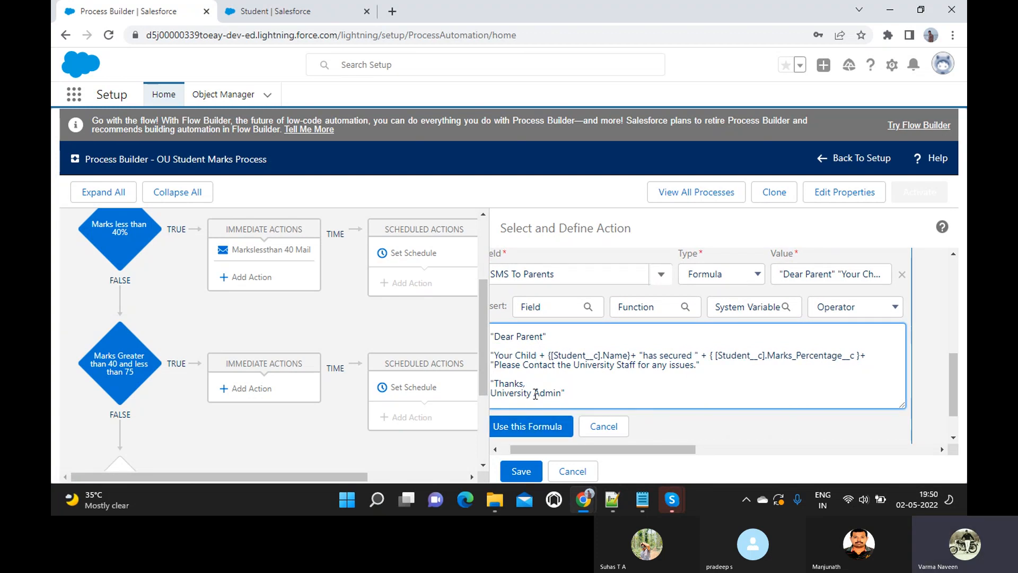
scroll(536, 394, "left", 1)
left_click(538, 418)
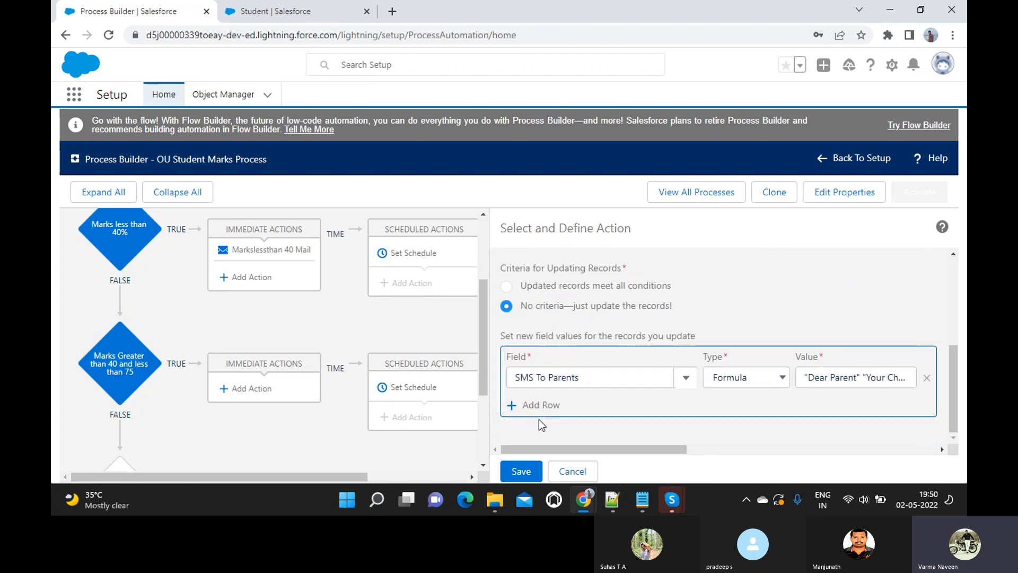
left_click(521, 477)
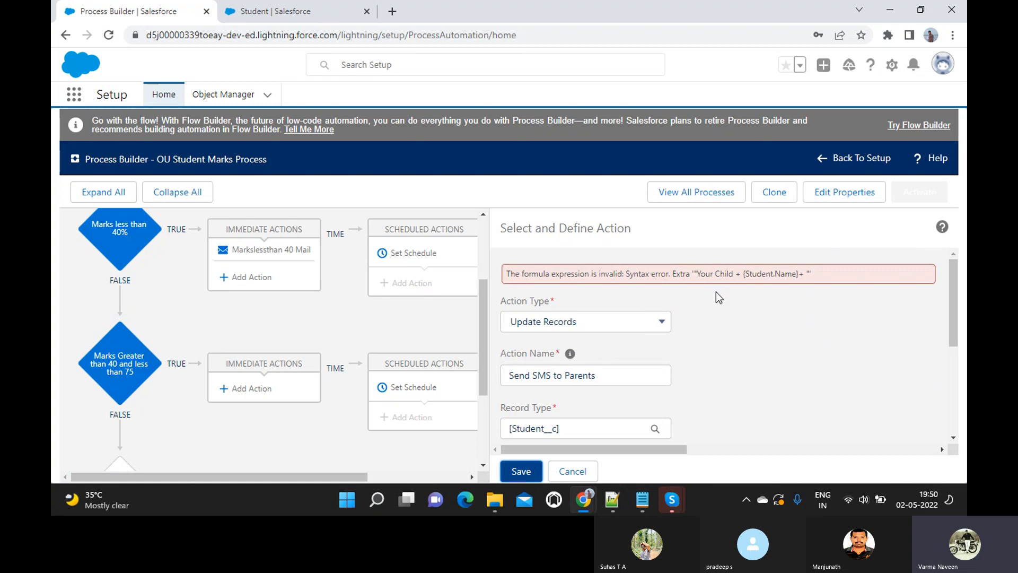
scroll(700, 302, "down", 1)
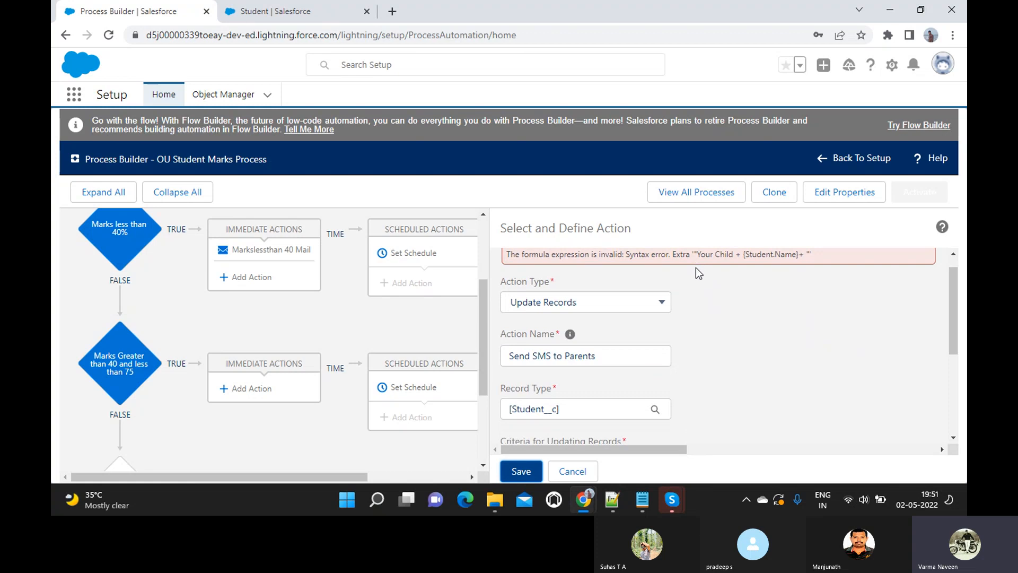
scroll(696, 267, "down", 5)
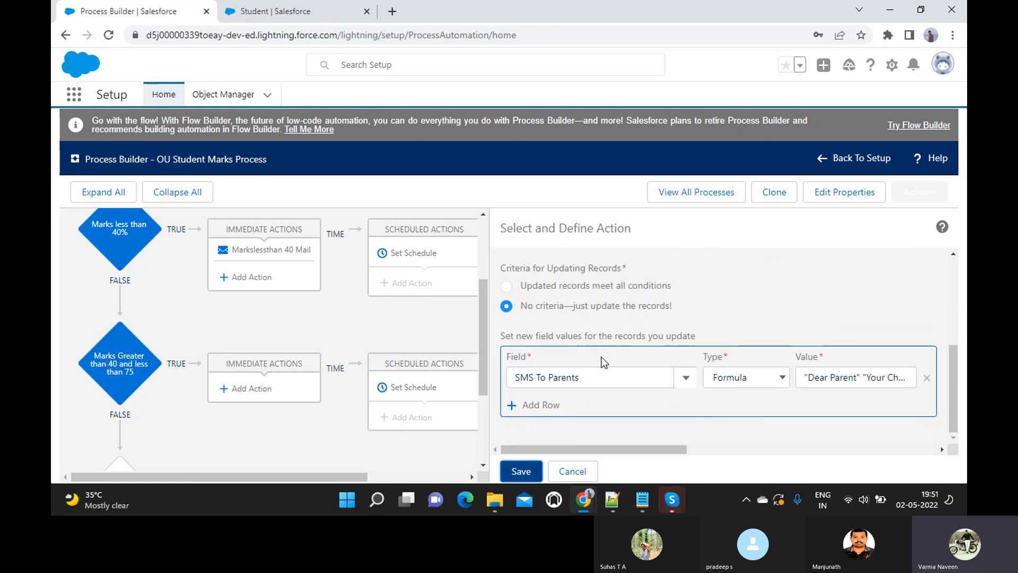
- Remove the stray quotes around the 'Your Child' and 'Thanks' lines, then apply the formula and save
left_click(826, 377)
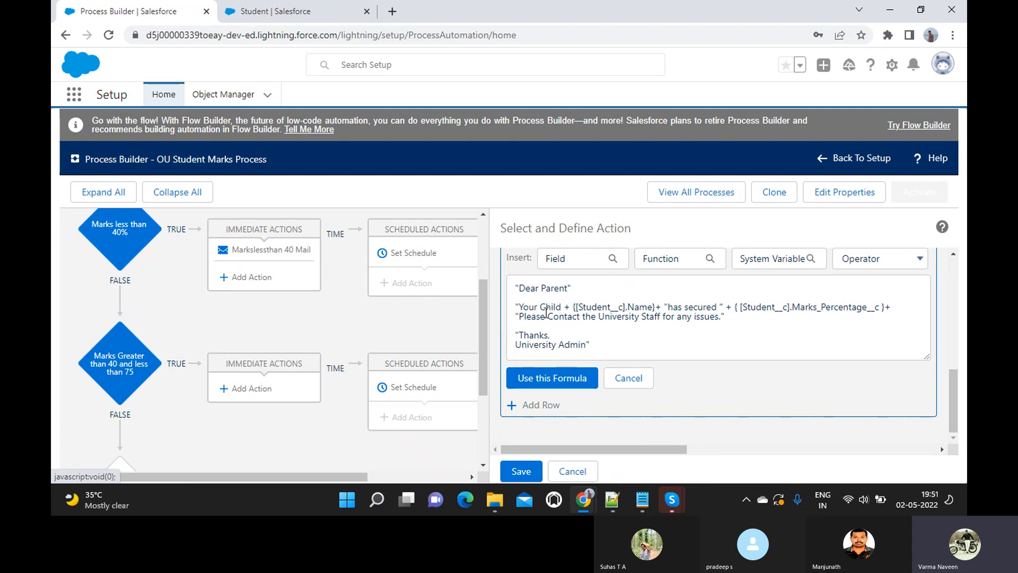
left_click(573, 289)
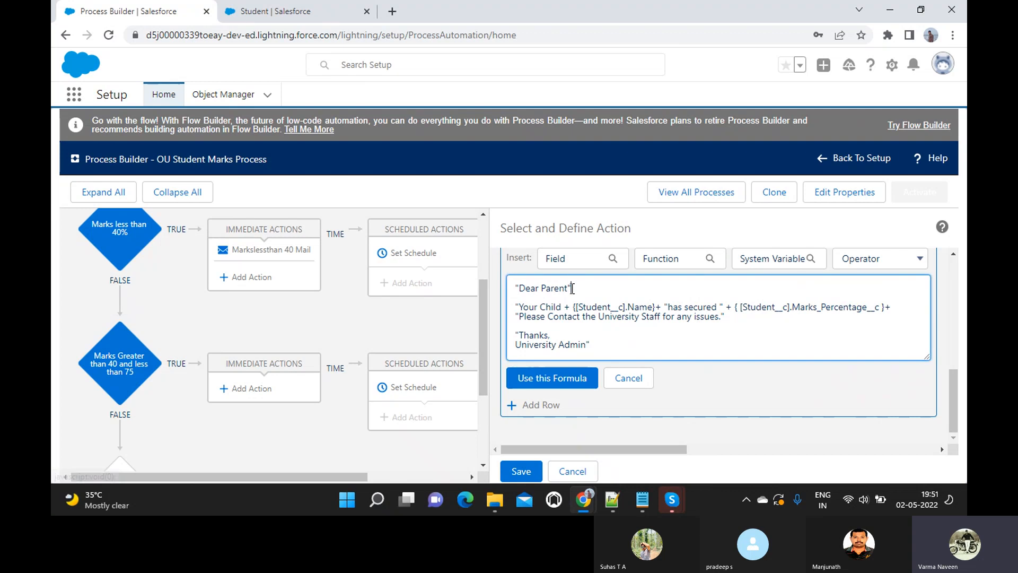
left_click(517, 309)
key("Delete")
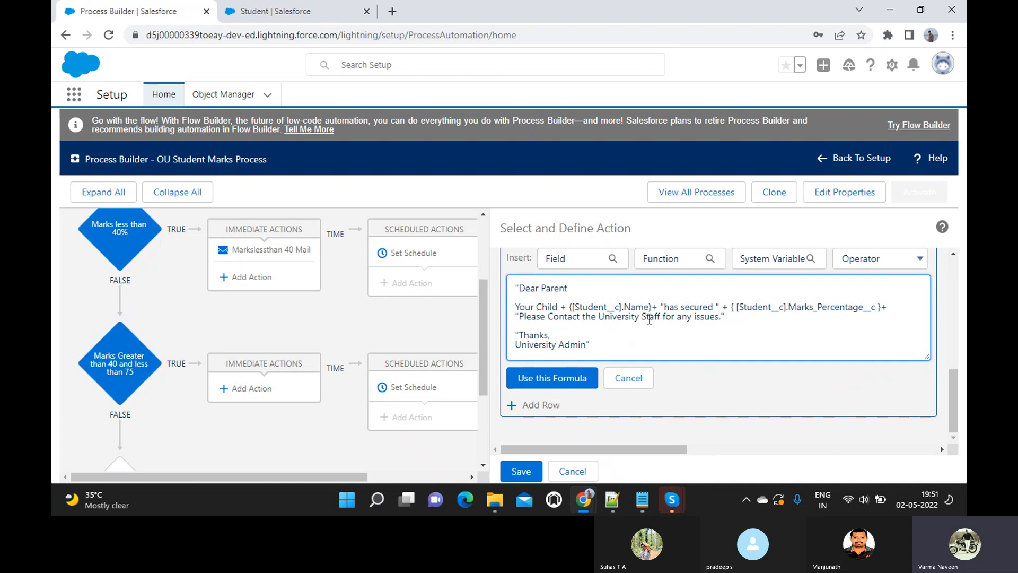
left_click(724, 316)
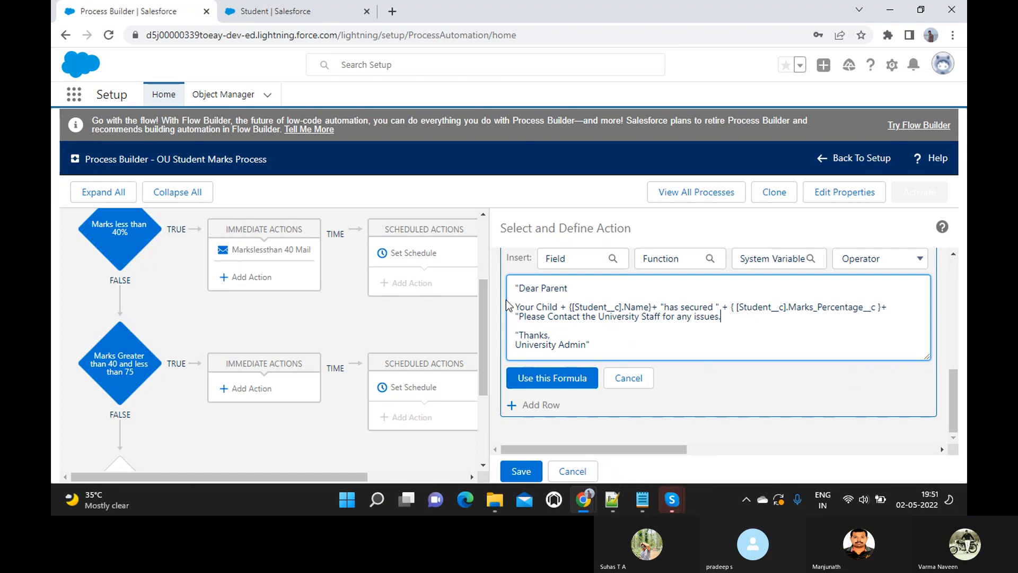
left_click(516, 336)
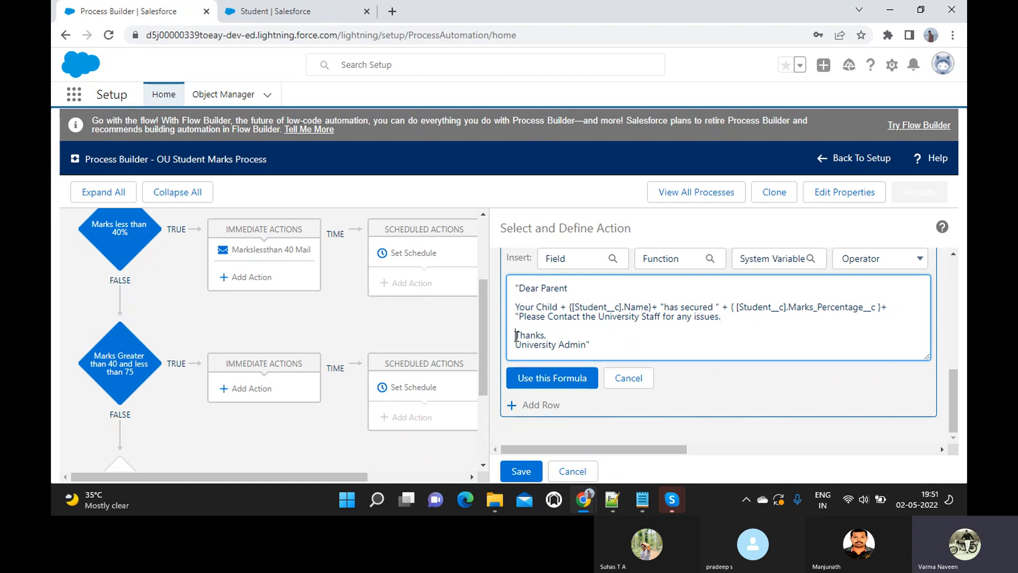
left_click(538, 391)
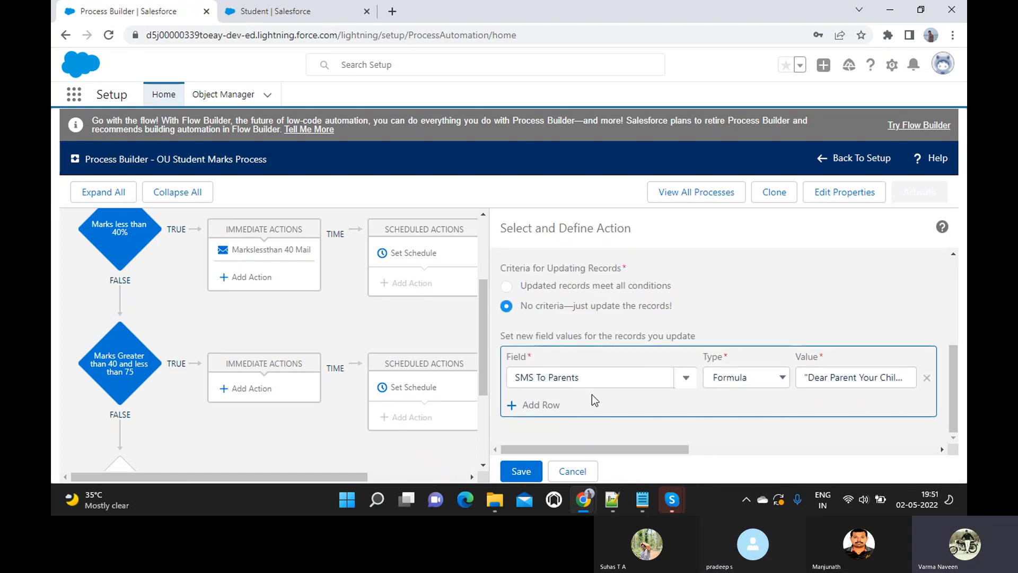
left_click(517, 471)
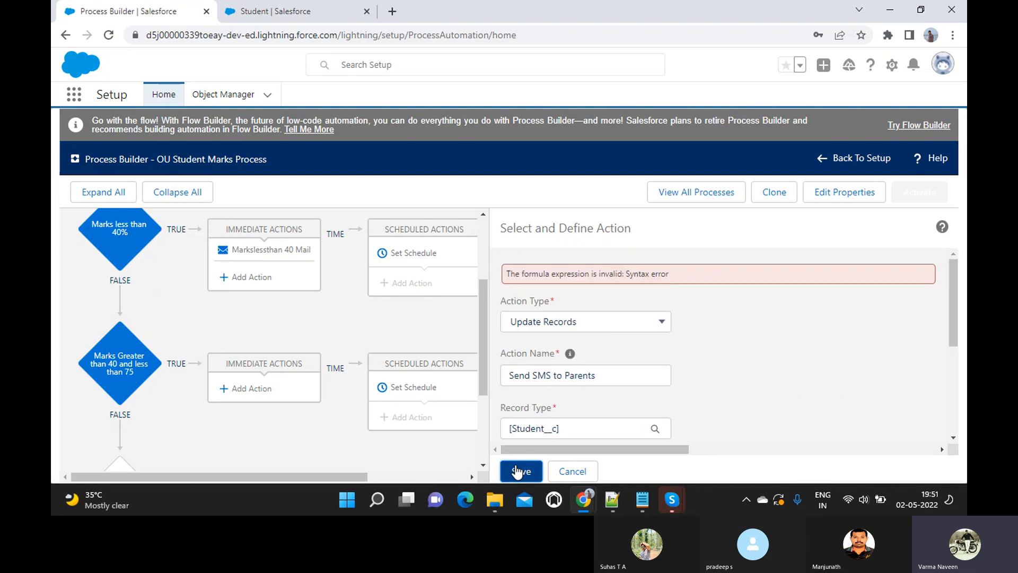
scroll(577, 365, "down", 2)
scroll(579, 365, "up", 2)
scroll(579, 364, "down", 5)
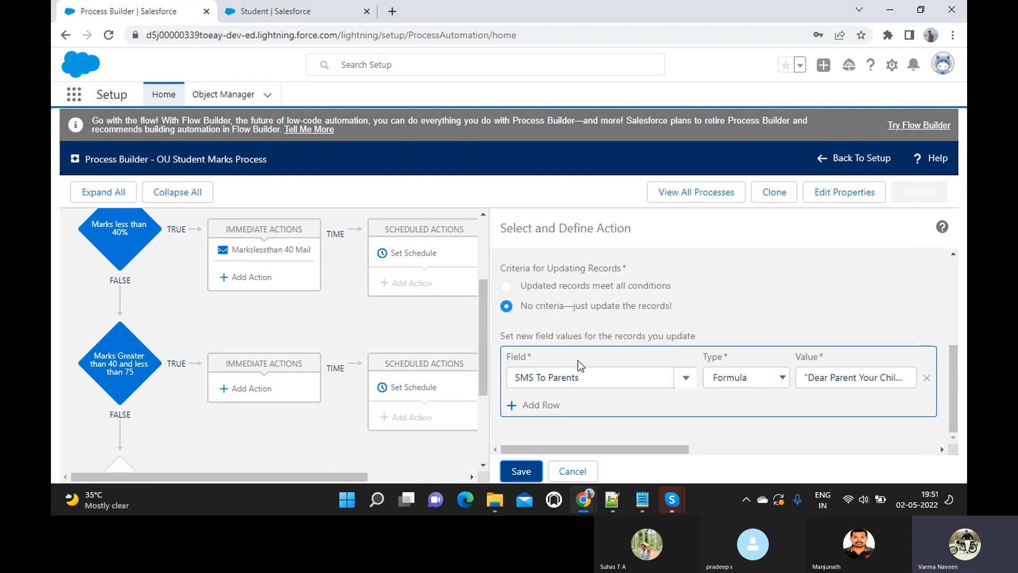
- Open the Dear Parent SMS formula from the SMS To Parents Value field
left_click(864, 378)
scroll(854, 374, "down", 3)
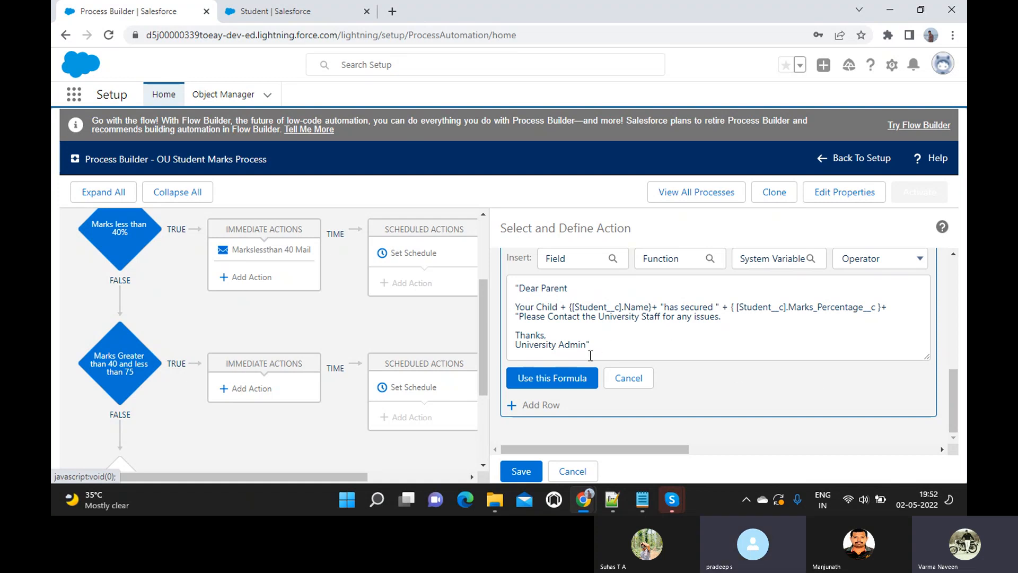
- Google 'using formula in salesforce process builder' and open the Salesforce Help operators article in a new tab
left_click(395, 15)
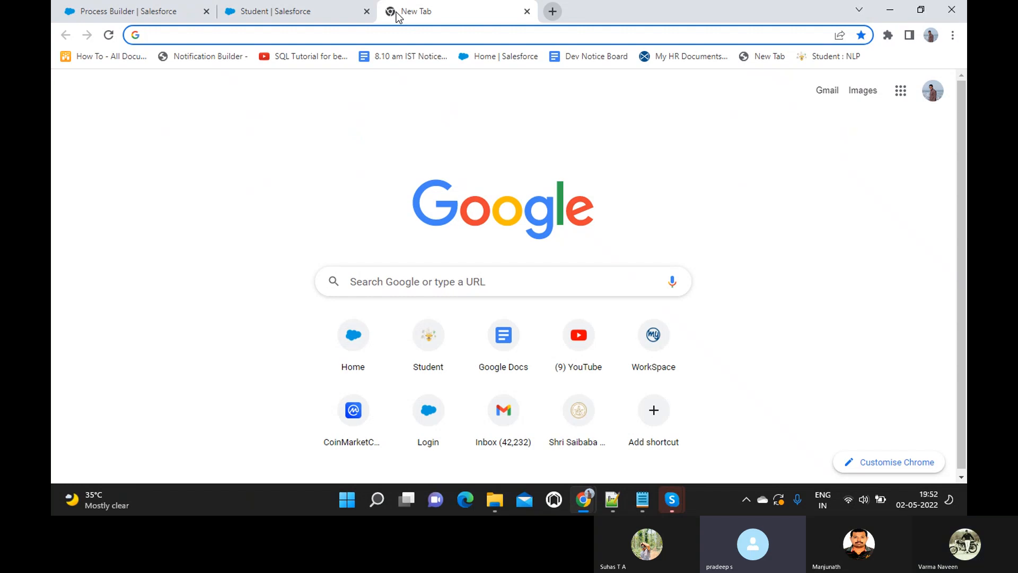
type("Using Fo")
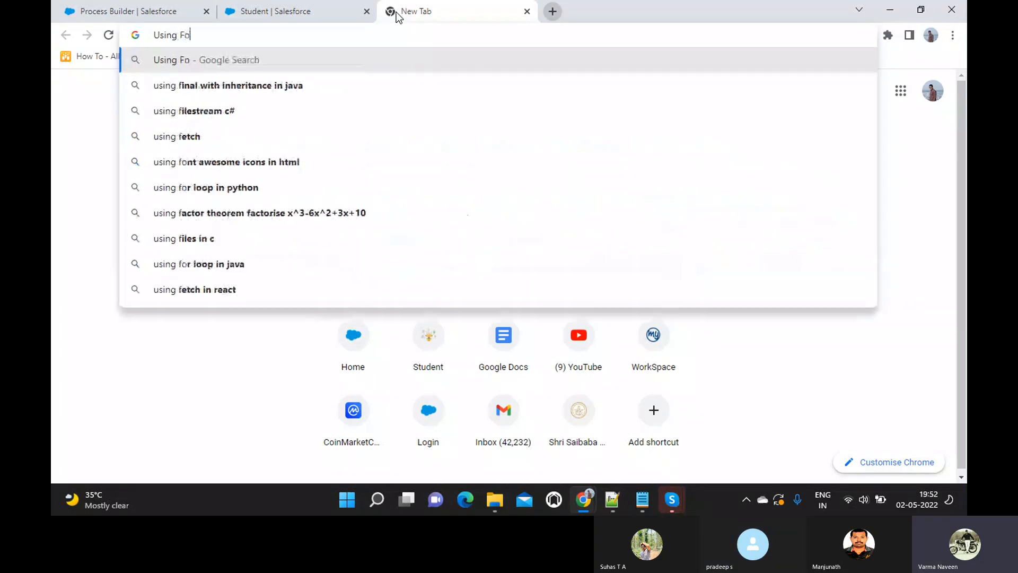
type("rmula")
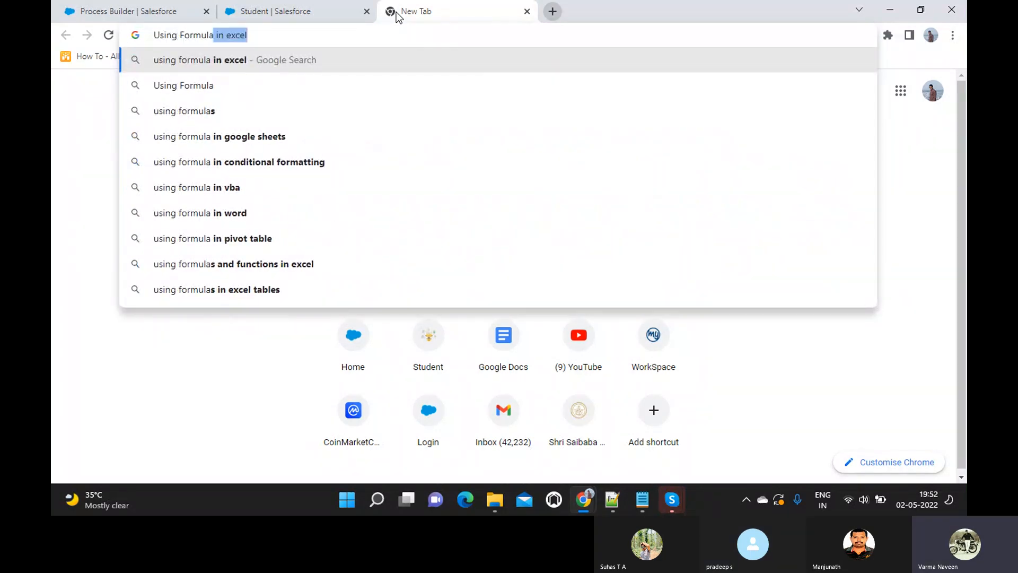
type(" in exc")
key("BackSpace")
key("BackSpace")
key("BackSpace")
type("salesforce")
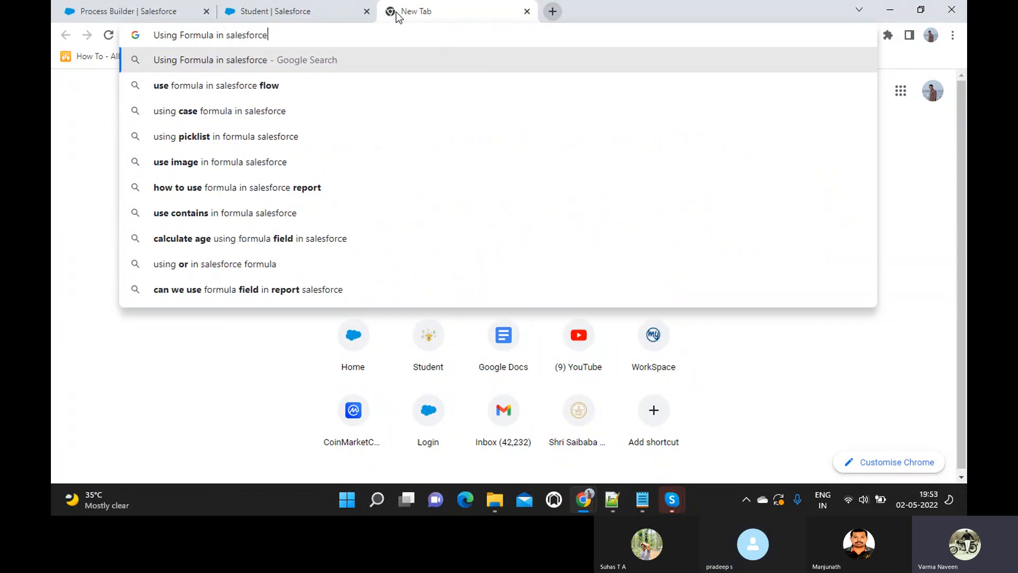
type(" pr")
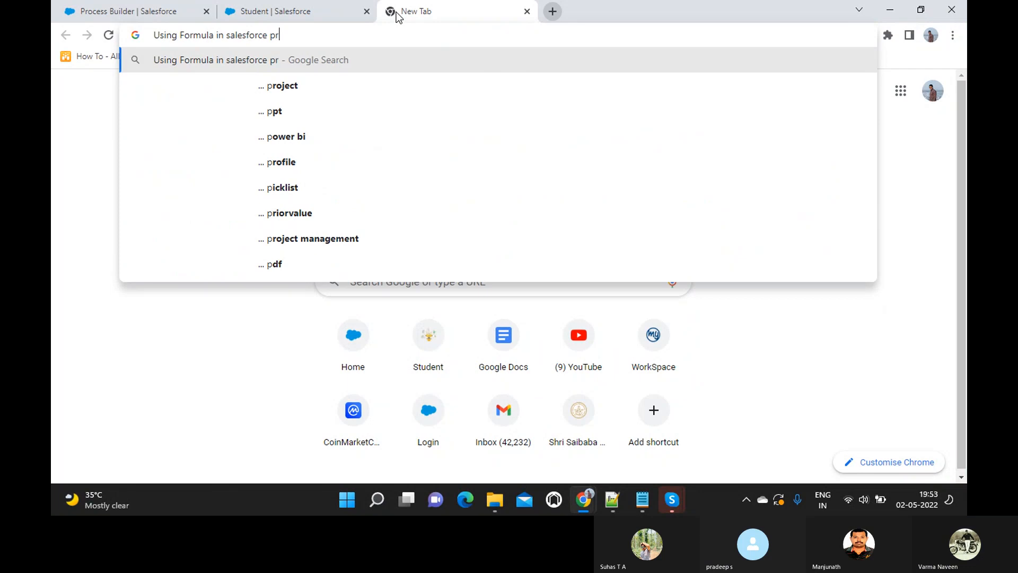
type("ocess")
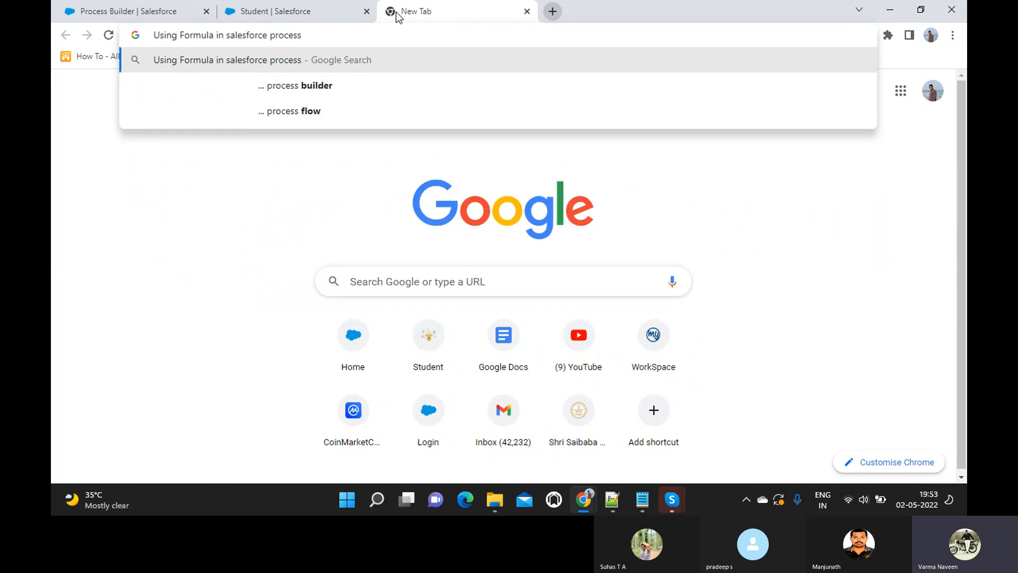
key("Down")
key("Return")
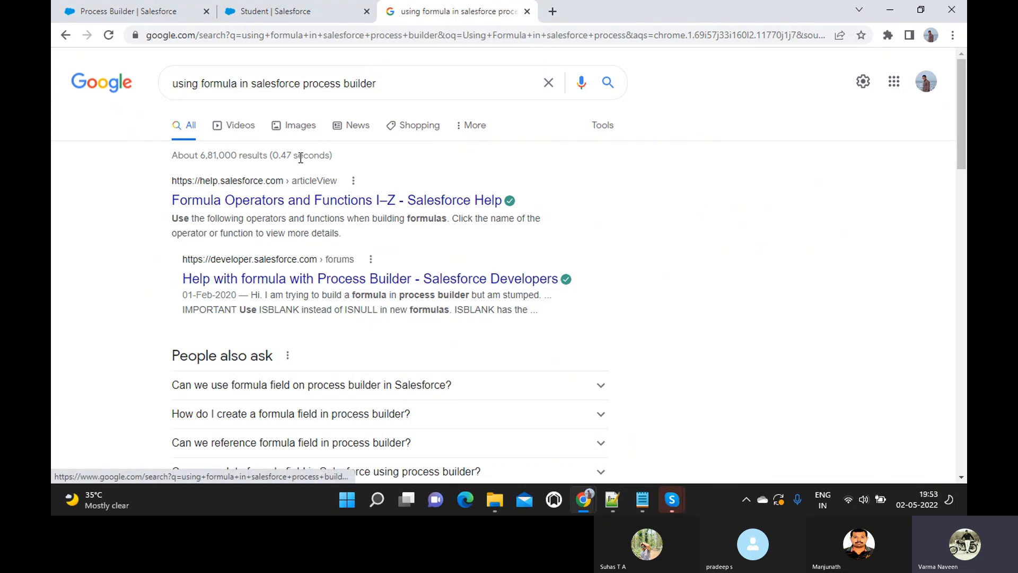
right_click(273, 200)
left_click(295, 212)
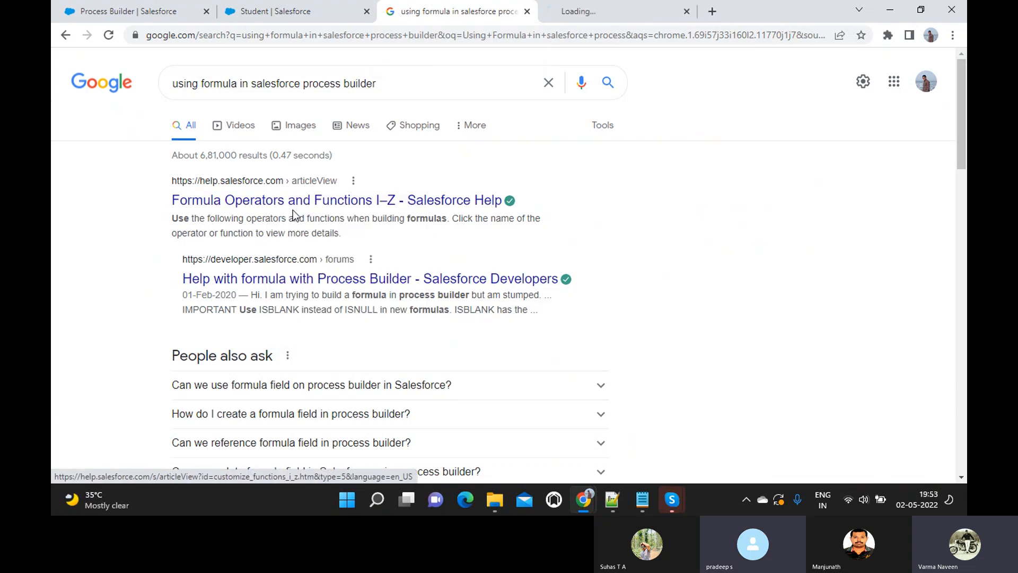
- Scroll the Formula Operators and Functions I–Z article to the IF function's Overdue Payments example
left_click(581, 11)
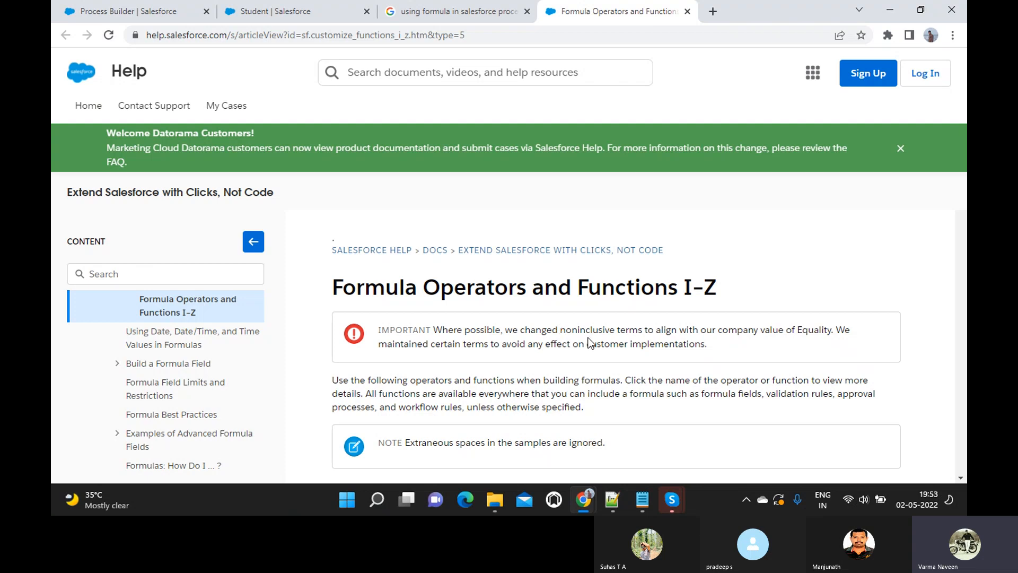
scroll(589, 338, "down", 4)
scroll(589, 338, "down", 1)
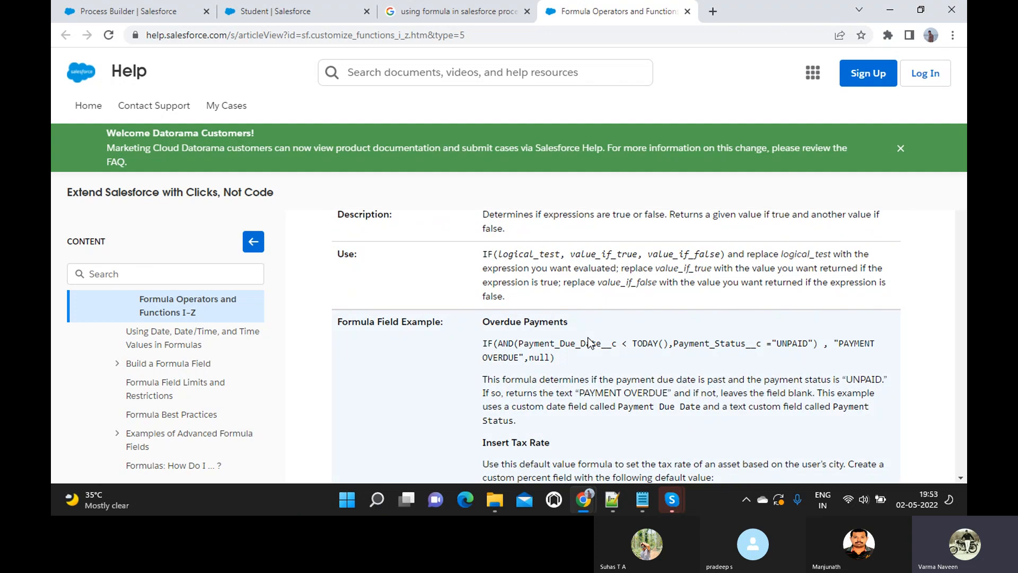
scroll(588, 338, "down", 1)
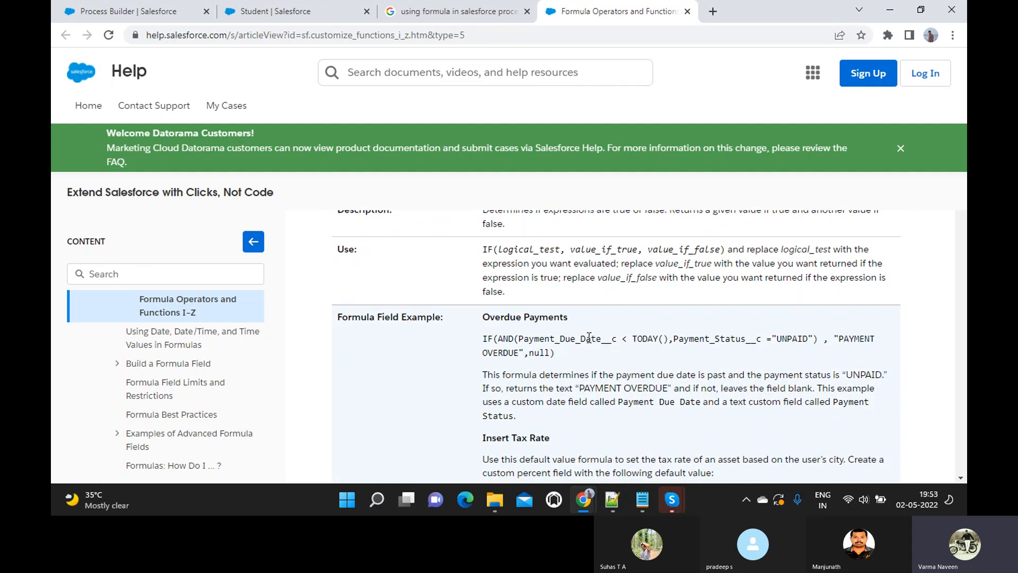
scroll(588, 338, "down", 1)
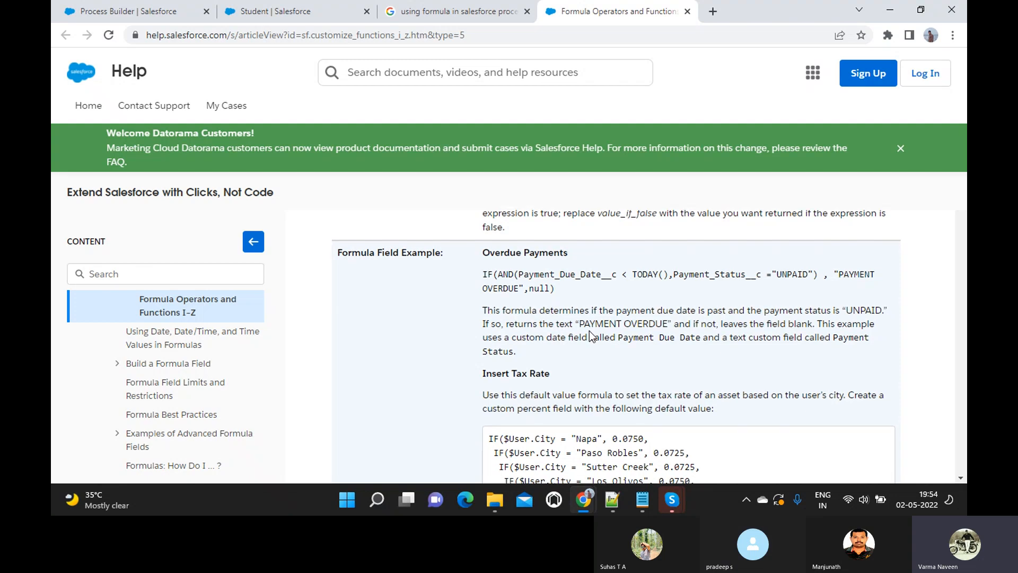
scroll(590, 334, "down", 1)
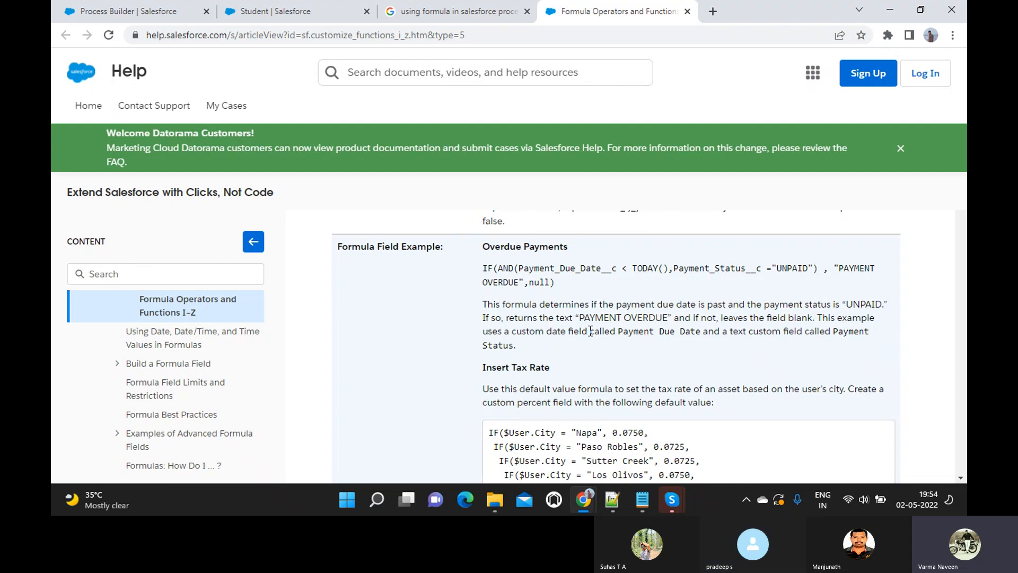
- Back in the formula editor, add a closing quote after 'Your Child'
left_click(277, 16)
left_click(132, 11)
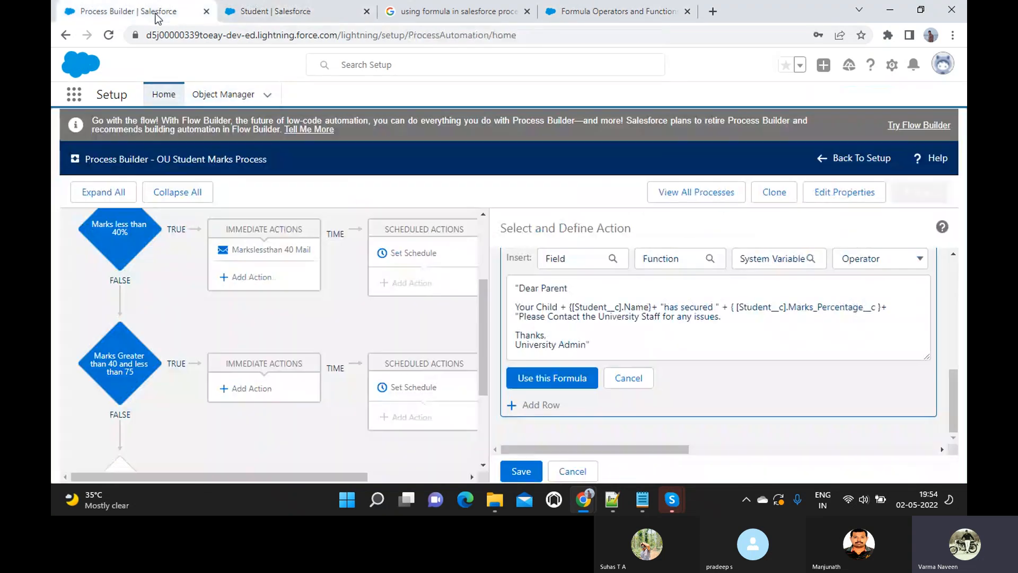
left_click(559, 307)
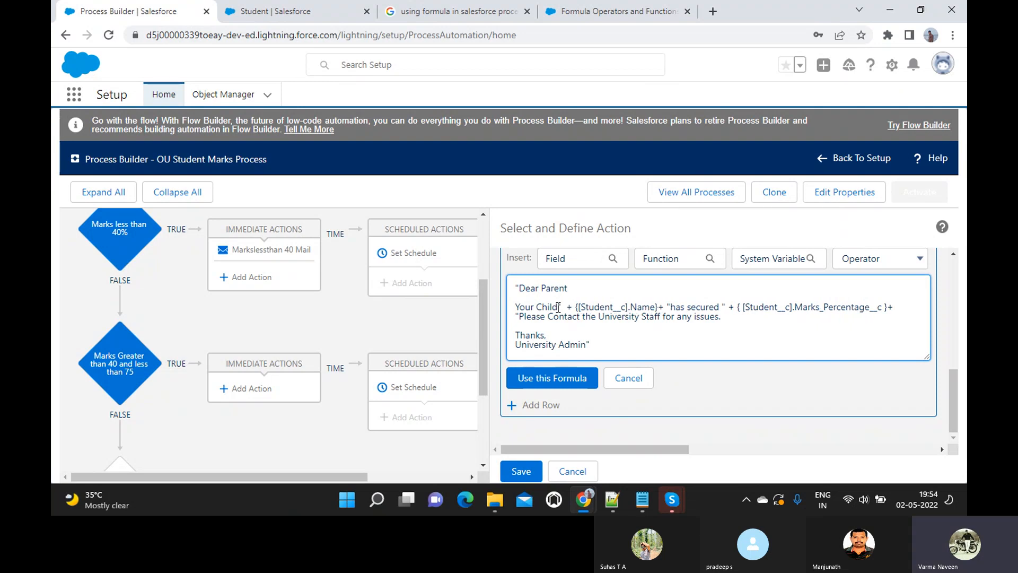
type("\"")
- Remove the braces before the Name and Marks_Percentage references and fix the plus sign at the line end
key("Right")
key("Right")
key("Right")
key("Right")
key("BackSpace")
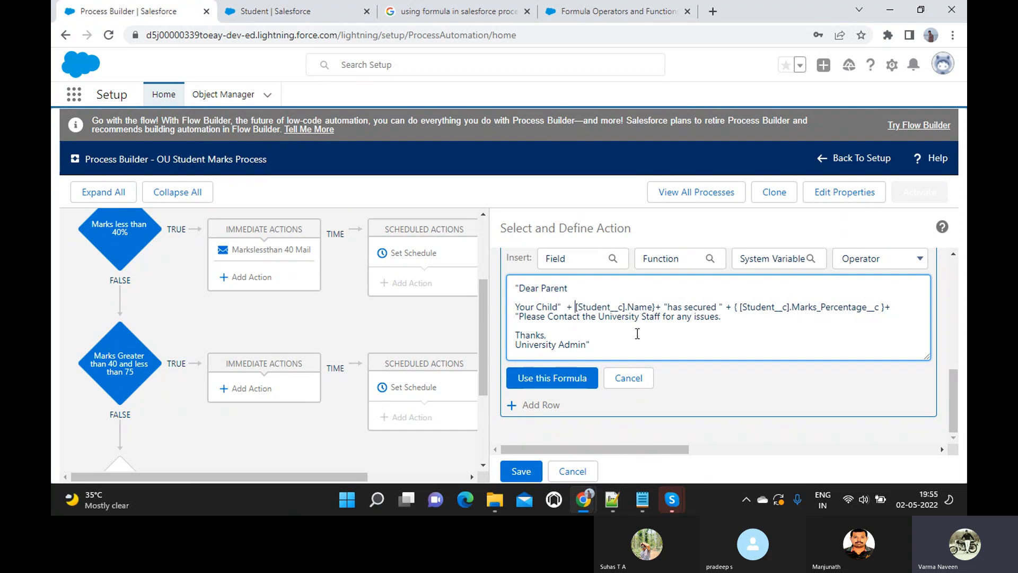
key("Right")
key("Right")
key("Right")
key("Right")
key("Right")
key("Right")
key("Right")
key("Right")
key("Right")
key("Right")
key("Right")
key("Right")
key("Right")
key("Right")
key("Right")
key("Right")
key("Right")
key("Right")
key("Right")
key("Right")
key("Right")
key("Right")
key("Right")
key("Right")
key("Right")
key("Right")
key("Right")
key("Right")
key("Right")
key("Right")
key("Right")
key("Right")
key("Delete")
key("Delete")
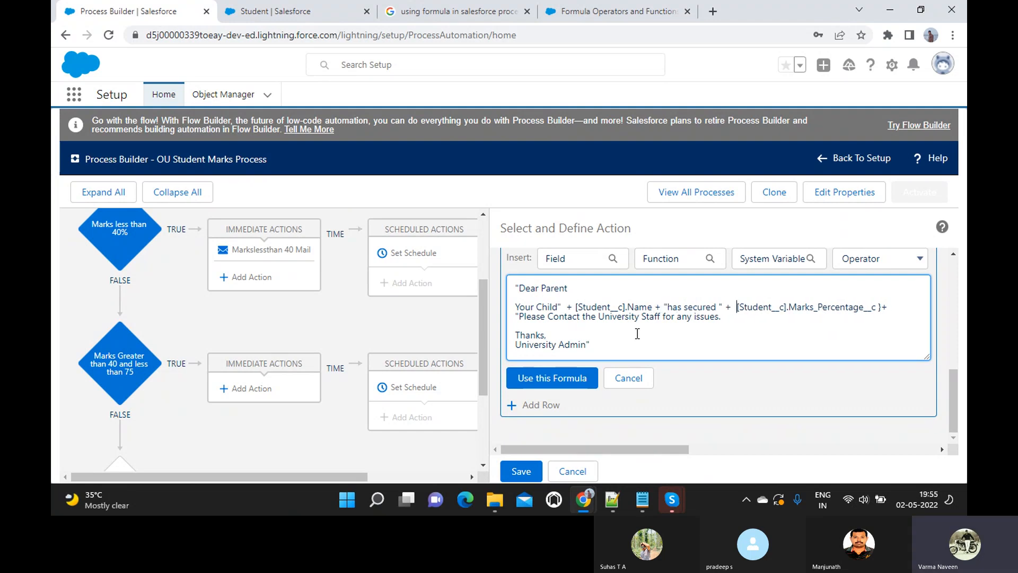
key("Right")
key("Right")
key("Right")
key("Right")
key("Right")
key("Right")
key("Right")
key("Right")
key("Right")
key("Right")
key("Right")
key("Right")
key("Right")
key("Right")
key("Right")
key("Right")
key("Right")
key("Right")
key("Right")
key("Right")
key("Right")
key("Right")
key("Right")
key("Right")
key("BackSpace")
type("+")
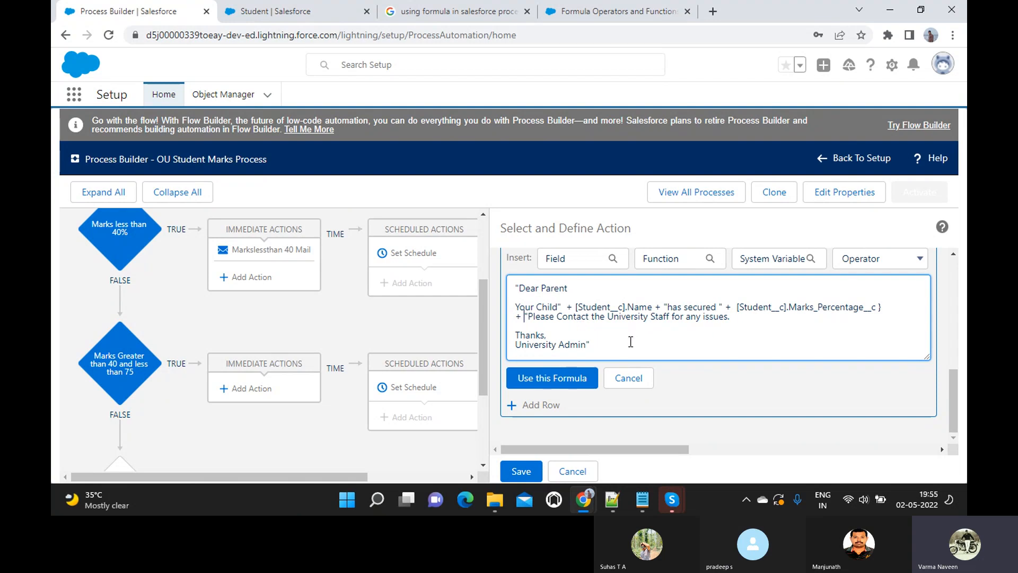
- Apply the edited formula to the Value field and try saving the action
left_click(581, 345)
left_click(550, 378)
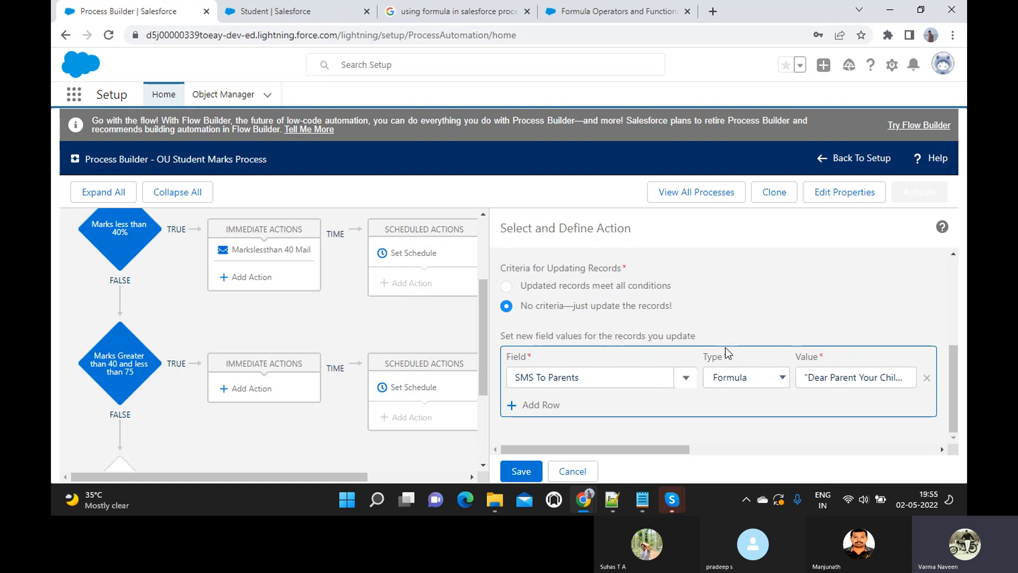
left_click(520, 473)
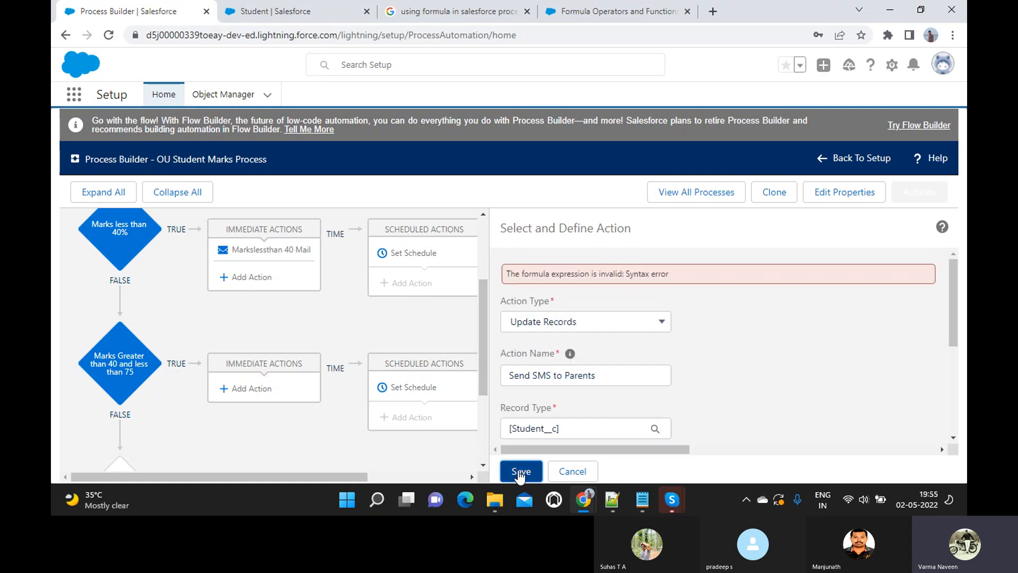
- Delete the 'Your Child' fragment and the 'Please Contact the University Staff' line from the SMS formula
scroll(592, 353, "down", 5)
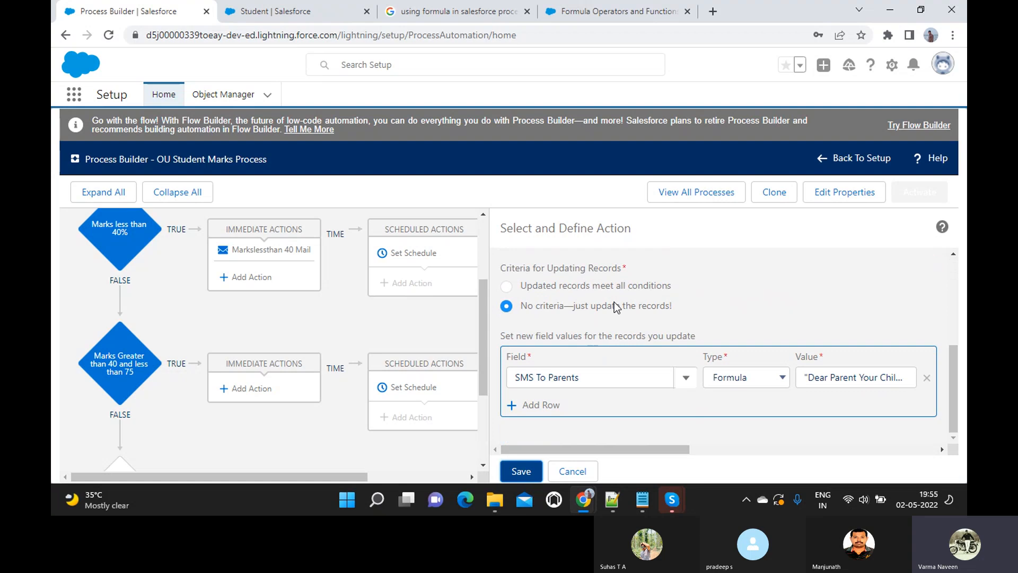
left_click(830, 382)
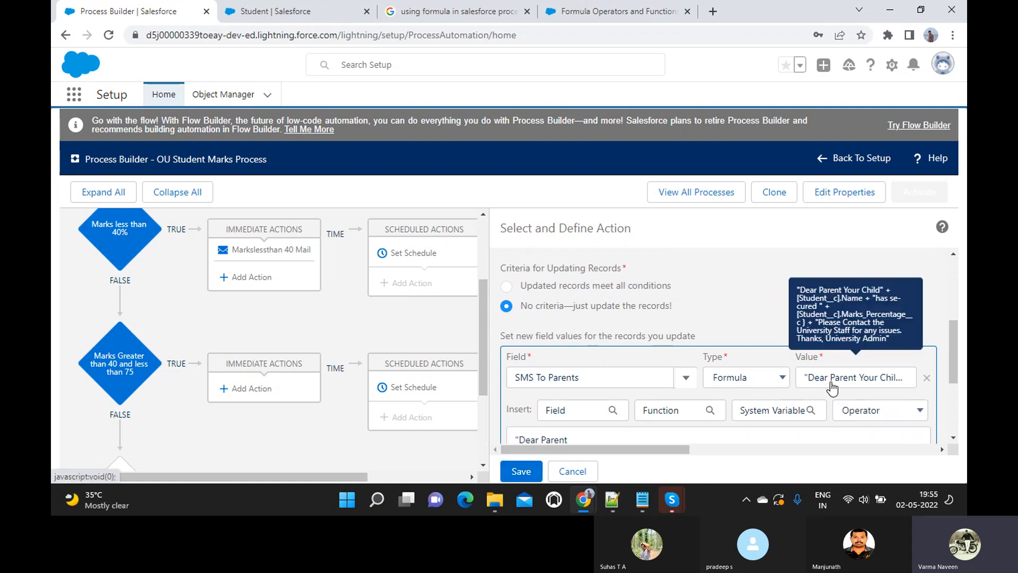
scroll(832, 387, "down", 3)
left_click(595, 318)
left_click(520, 285)
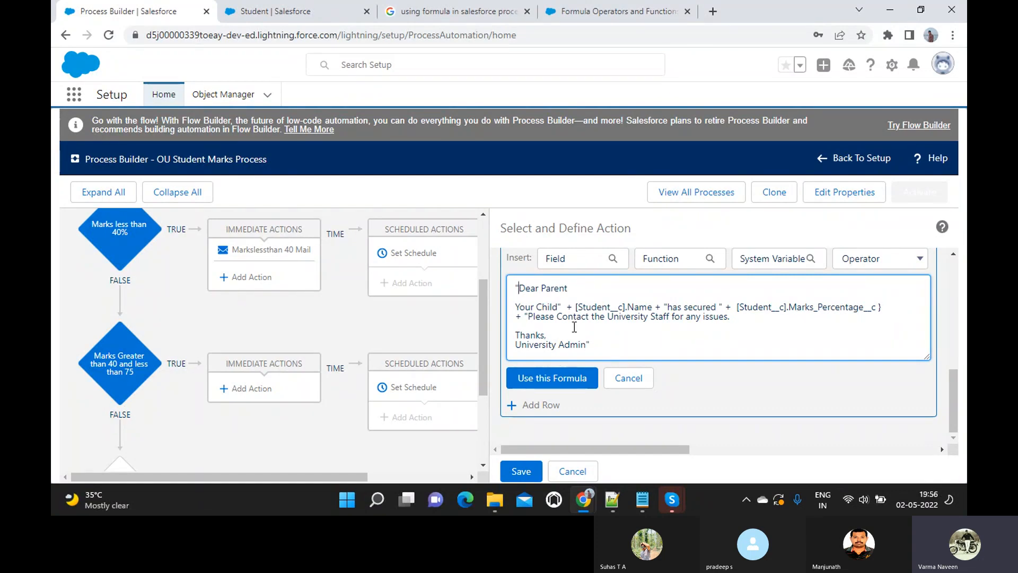
left_click(517, 304)
left_click(574, 308, "shift")
key("BackSpace")
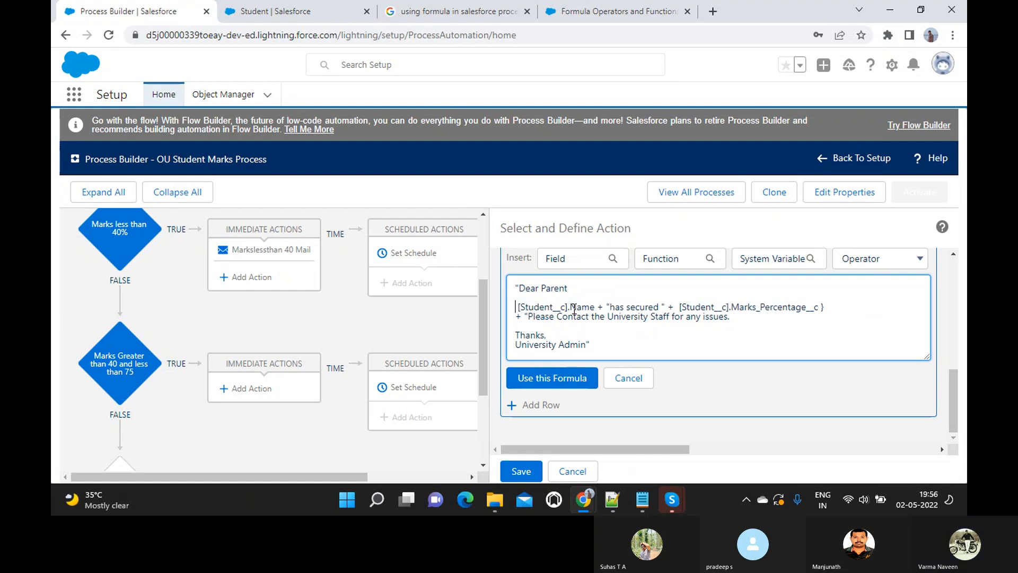
key("shift+Home")
key("BackSpace")
- Insert "Please visit the University to know the score of your Child" + before the Name reference
left_click(514, 308)
type("Pleaze")
key("BackSpace")
key("BackSpace")
key("BackSpace")
type("se visit the ")
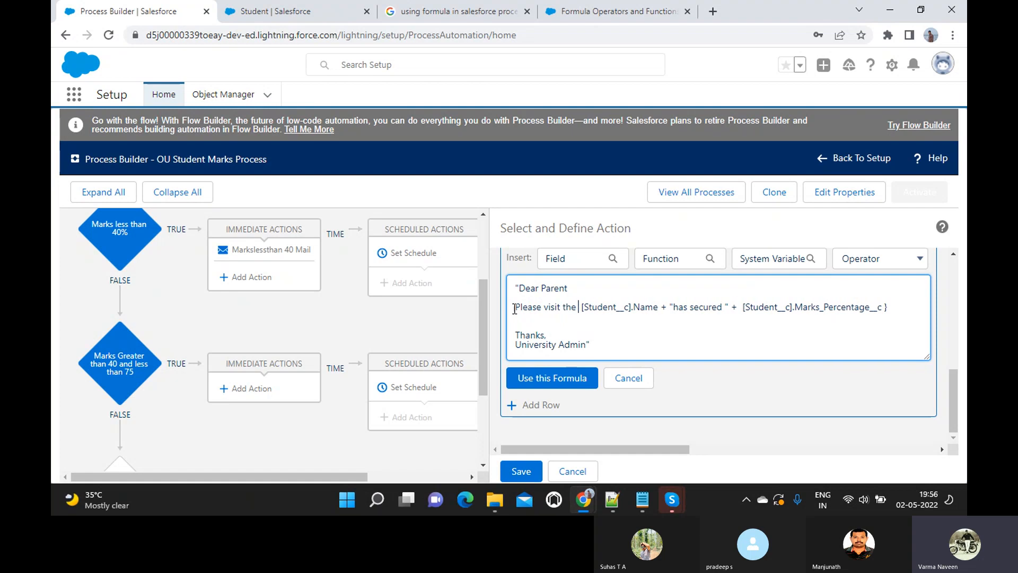
type("Univesity")
key("BackSpace")
key("BackSpace")
key("BackSpace")
key("BackSpace")
type("rsity to")
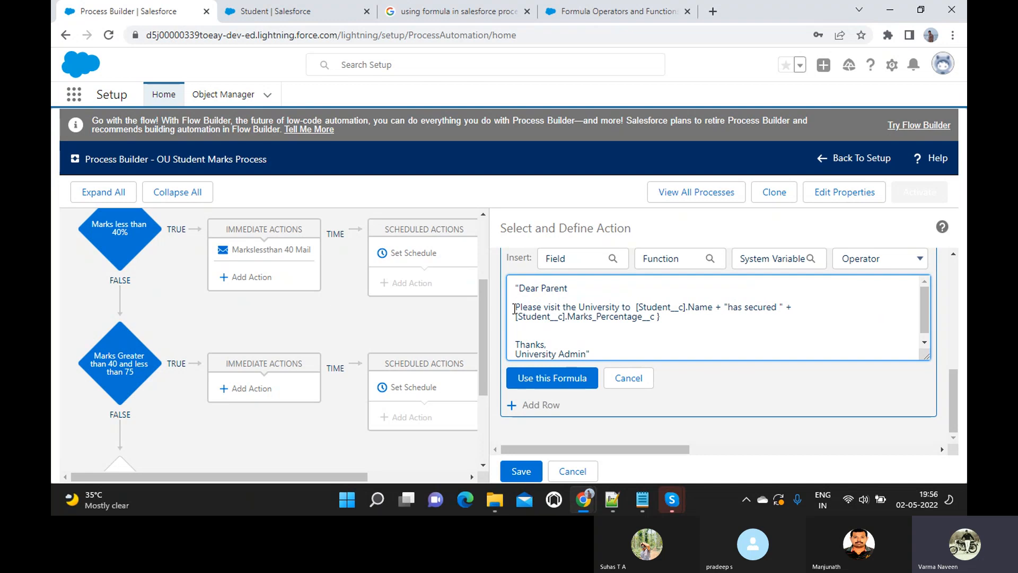
type("  know the")
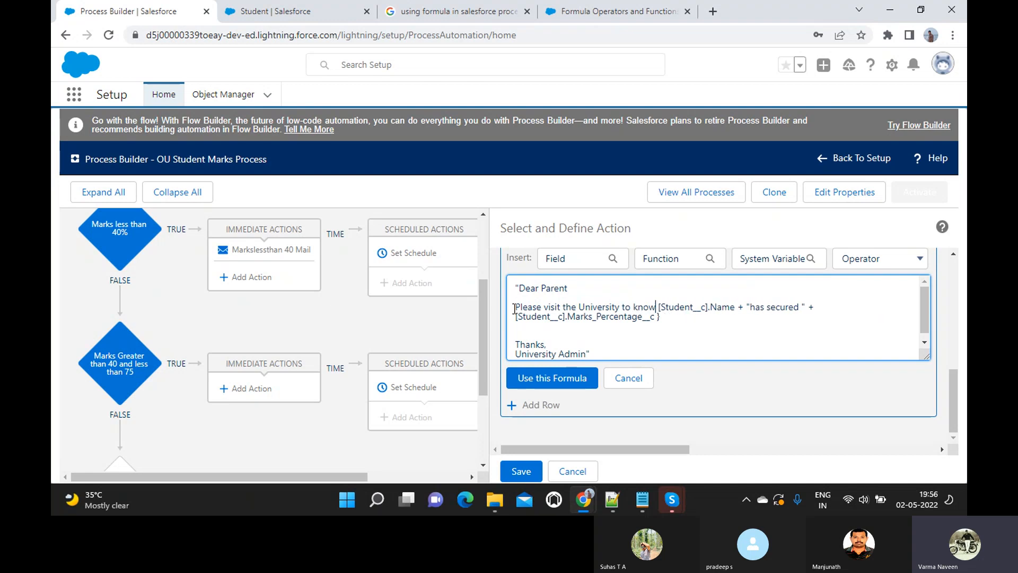
type(" score f")
key("BackSpace")
type("of your Chidl")
key("BackSpace")
key("BackSpace")
type("ld")
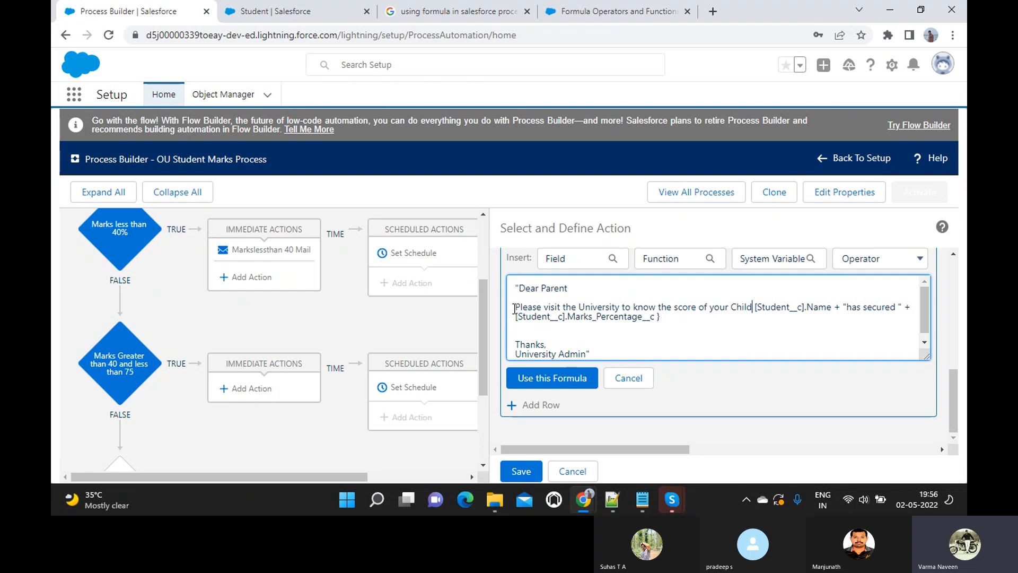
type("\" ")
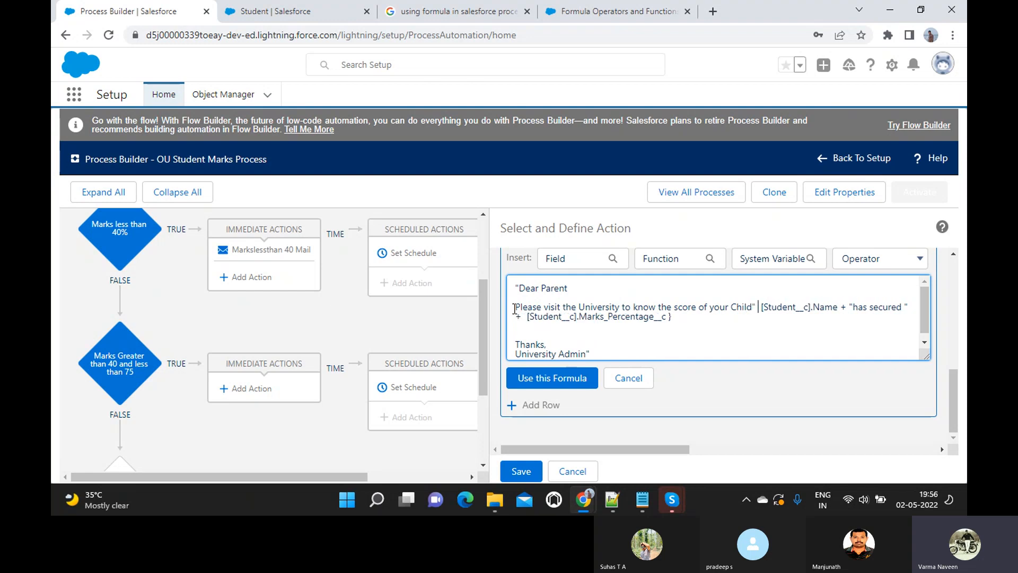
type("+")
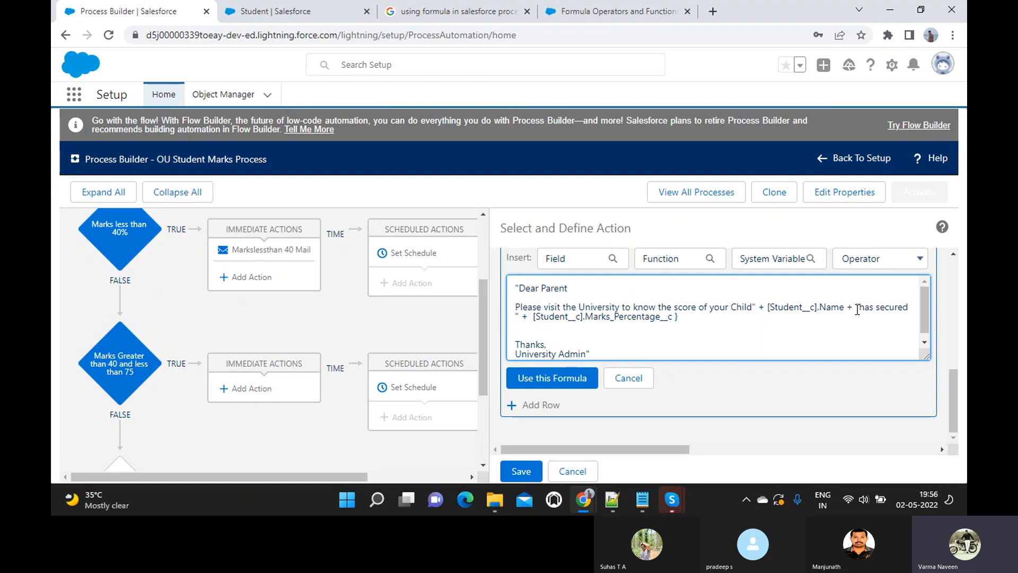
- Drop the 'has secured' marks part, quote Thanks, add a + after Name, and apply the formula
left_click(692, 321, "shift")
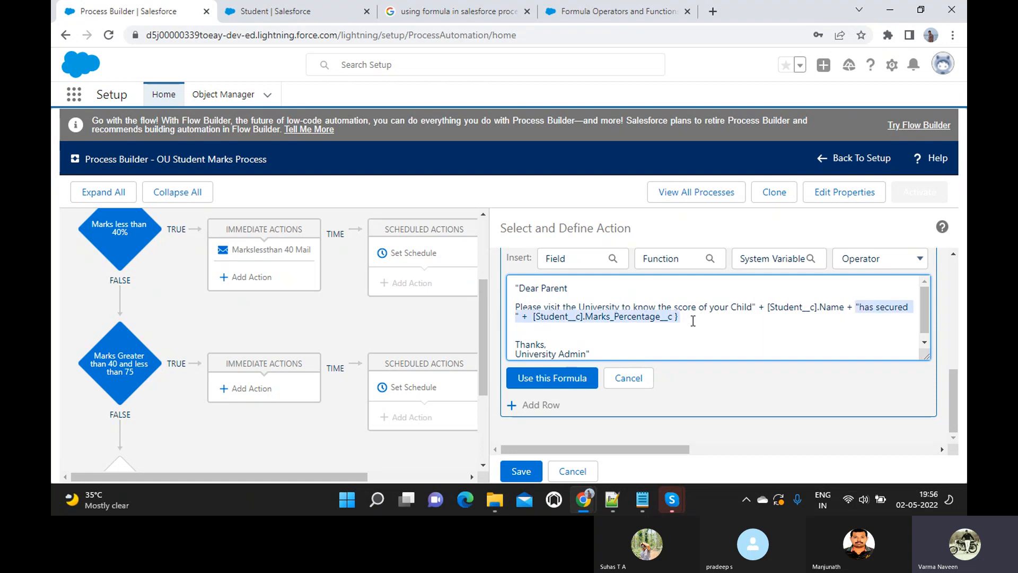
key("BackSpace")
key("BackSpace")
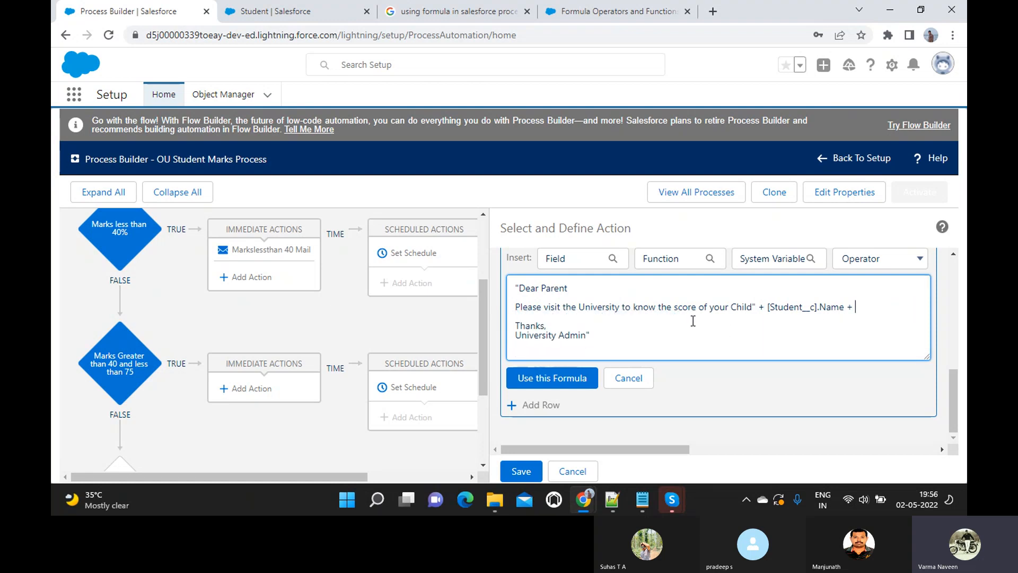
key("BackSpace")
key("BackSpace")
left_click(517, 325)
type("\"")
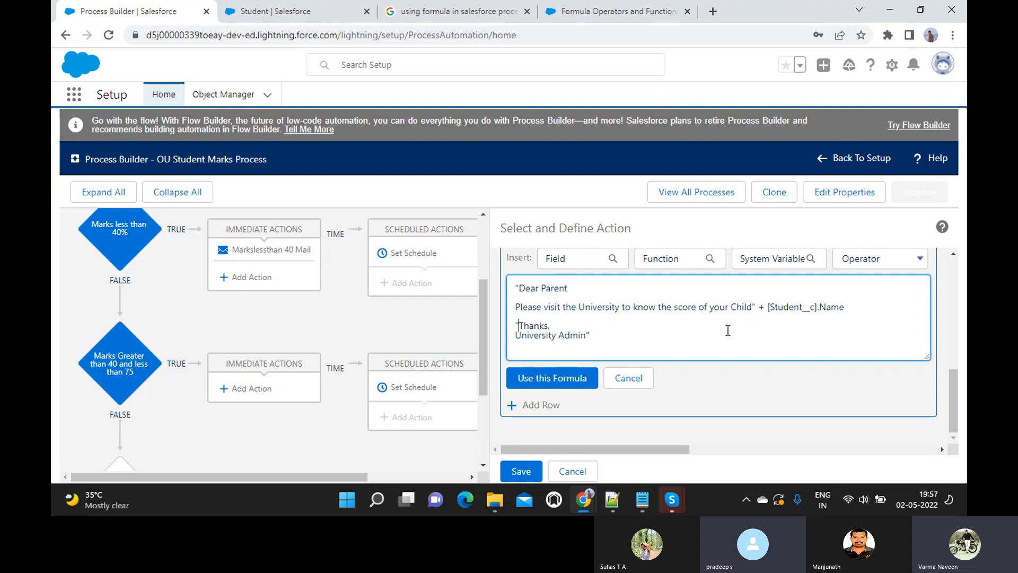
left_click(866, 309)
type("+")
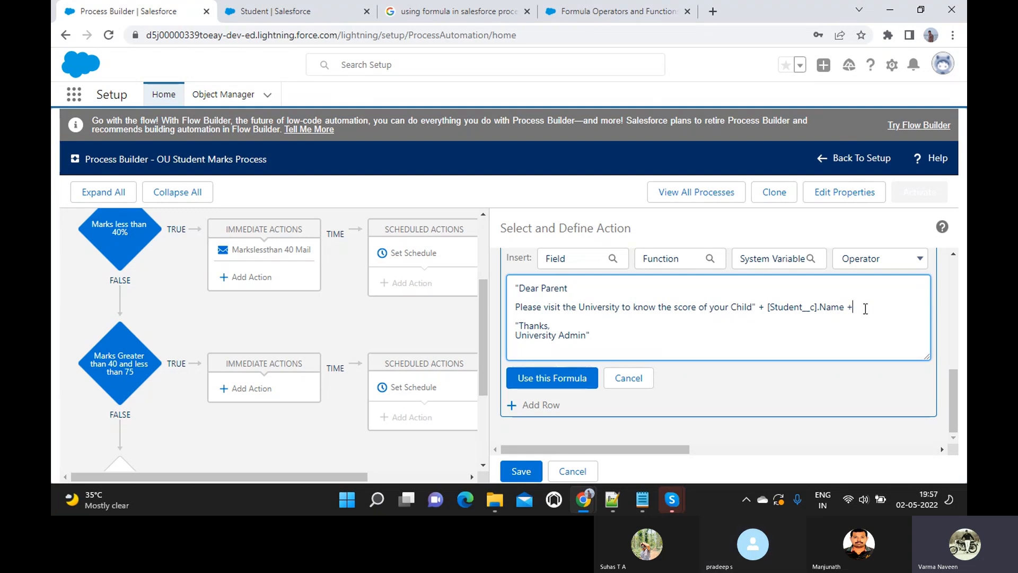
key("ctrl+a")
left_click(552, 378)
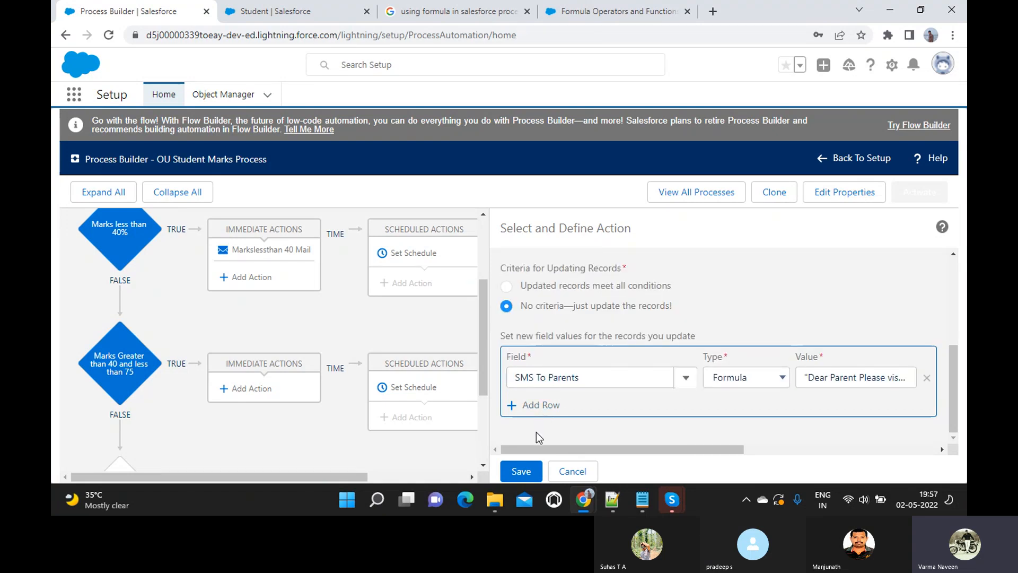
- Delete the trailing plus after the Name reference and save the action again
left_click(521, 475)
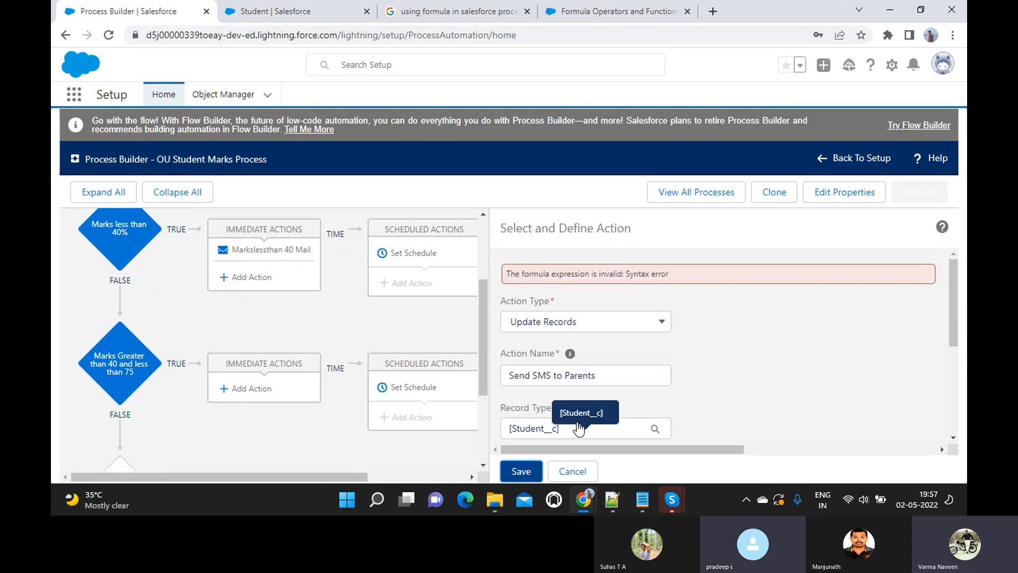
scroll(581, 419, "down", 5)
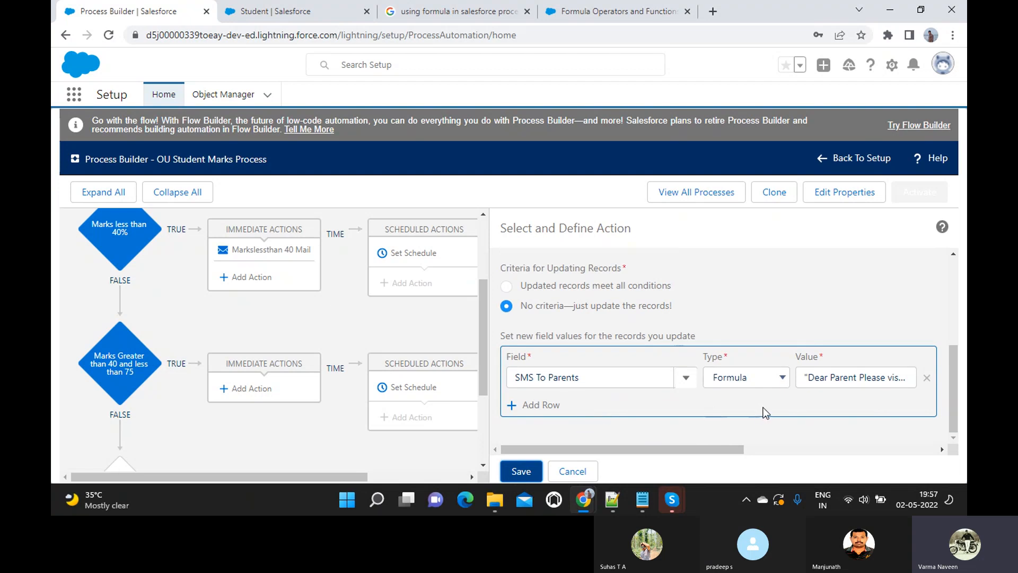
left_click(840, 379)
scroll(840, 379, "down", 2)
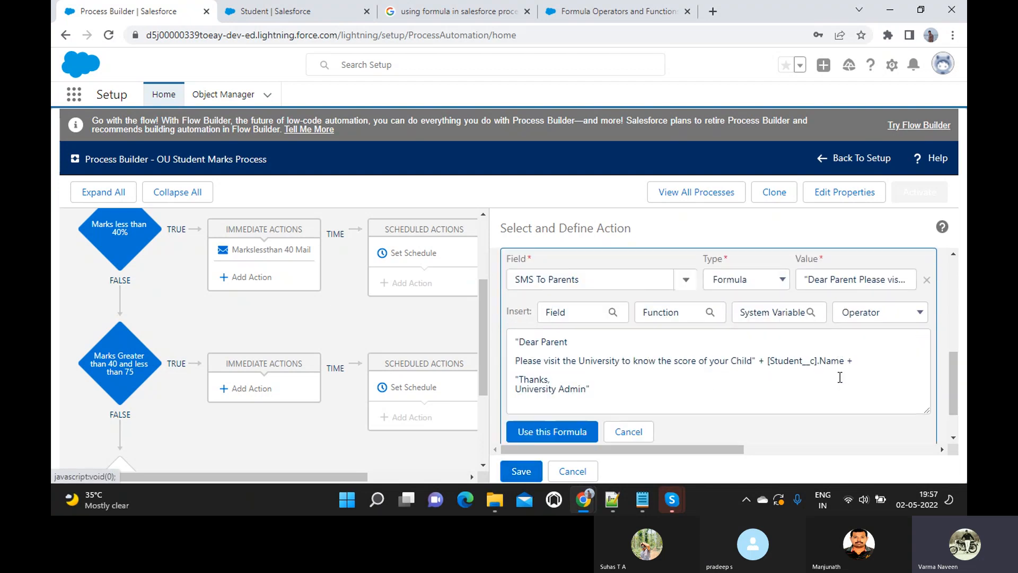
left_click(858, 355)
key("BackSpace")
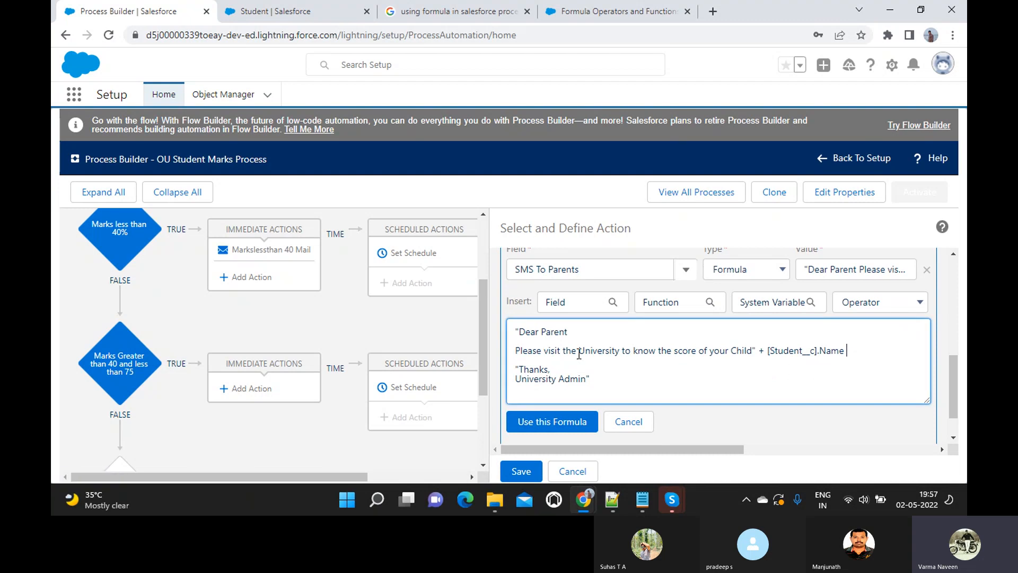
left_click(551, 424)
left_click(520, 471)
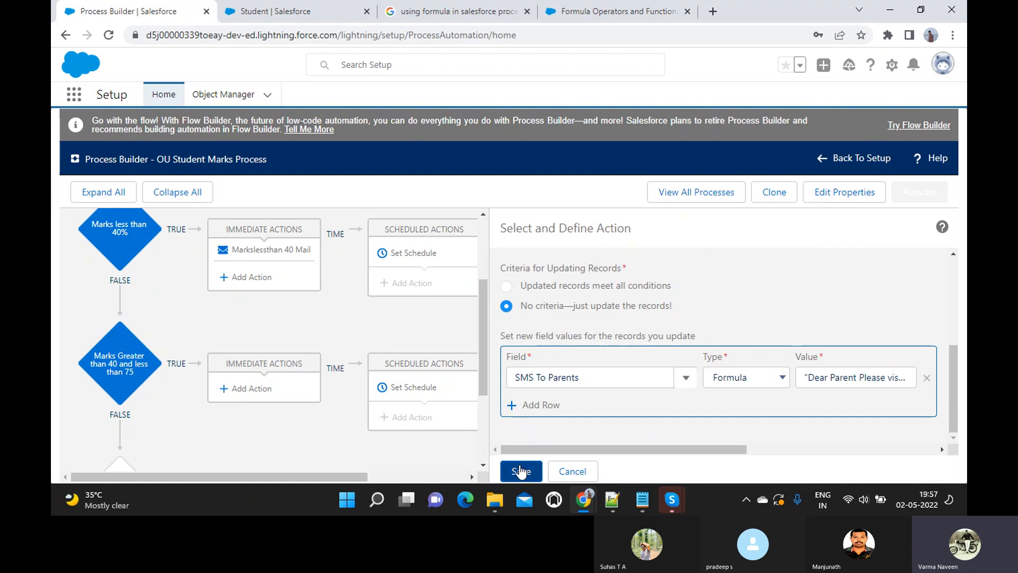
scroll(592, 355, "down", 5)
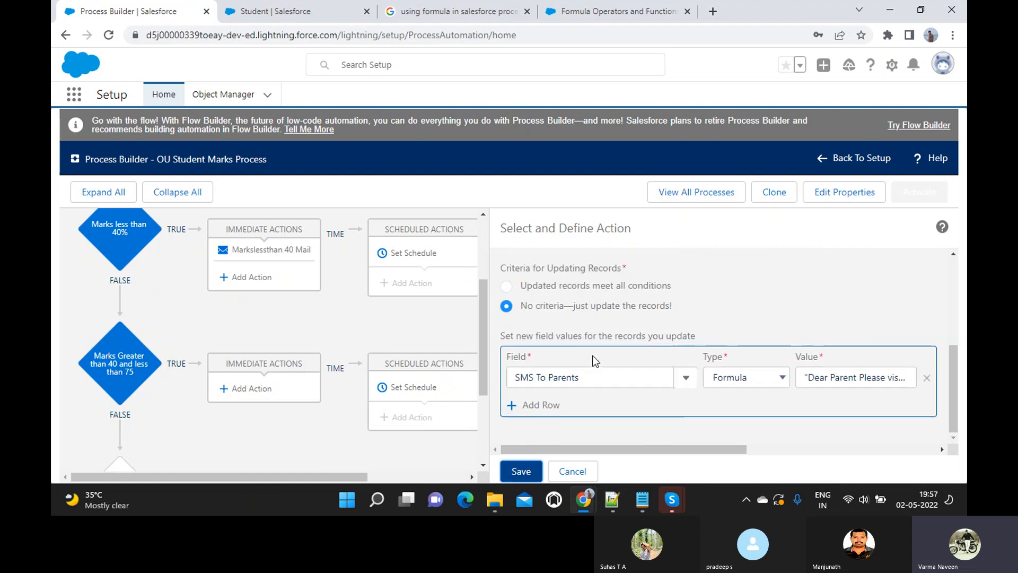
- Strip the Thanks / University Admin lines, join Dear Parent with the Please line, and save
left_click(830, 380)
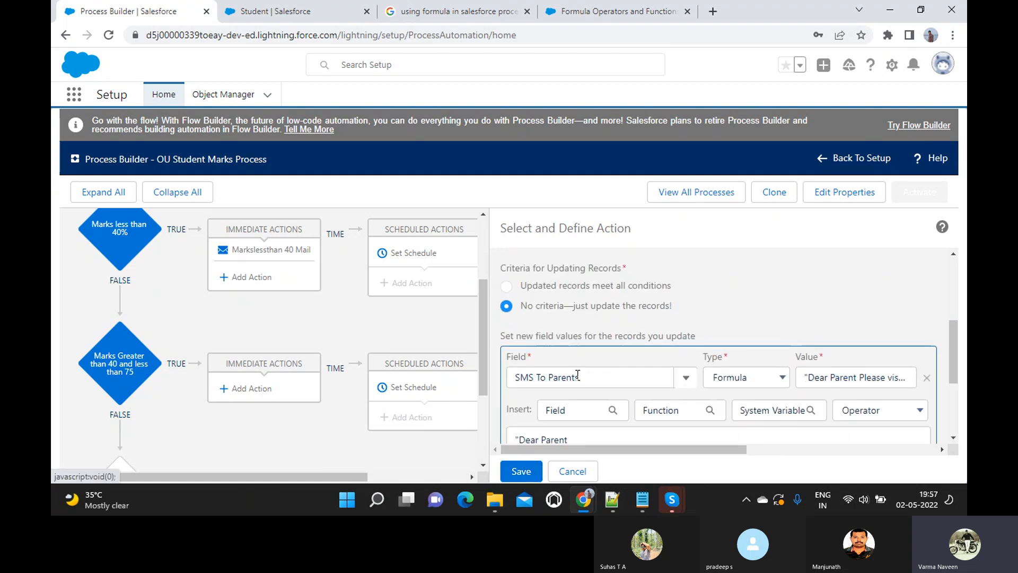
scroll(577, 372, "down", 3)
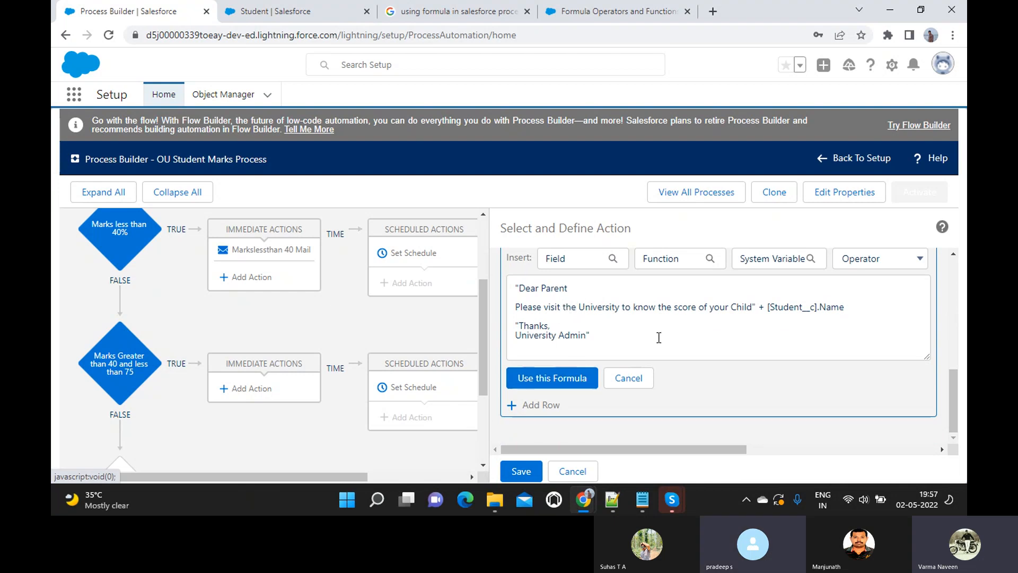
left_click(610, 339)
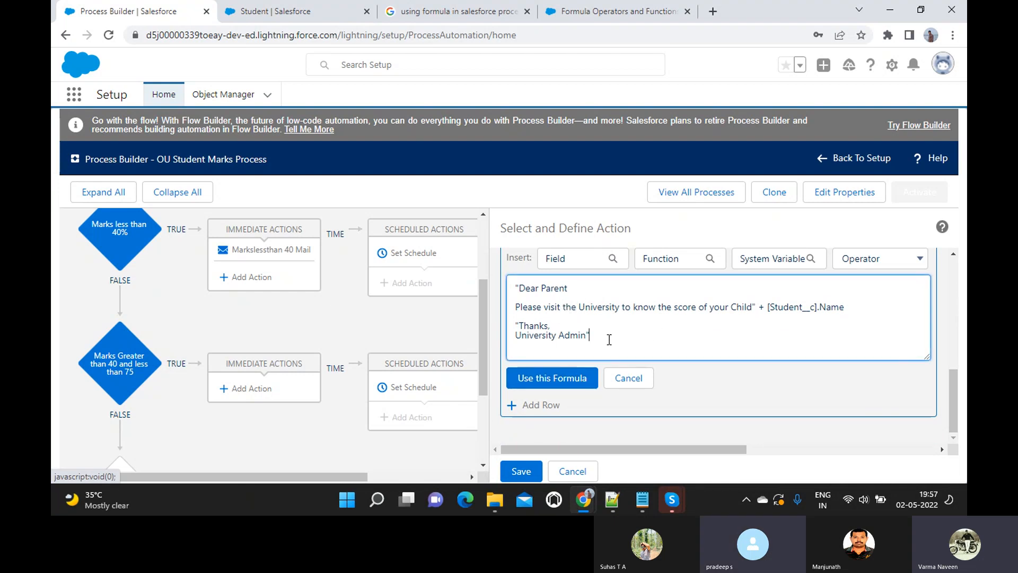
left_click(514, 327, "shift")
key("BackSpace")
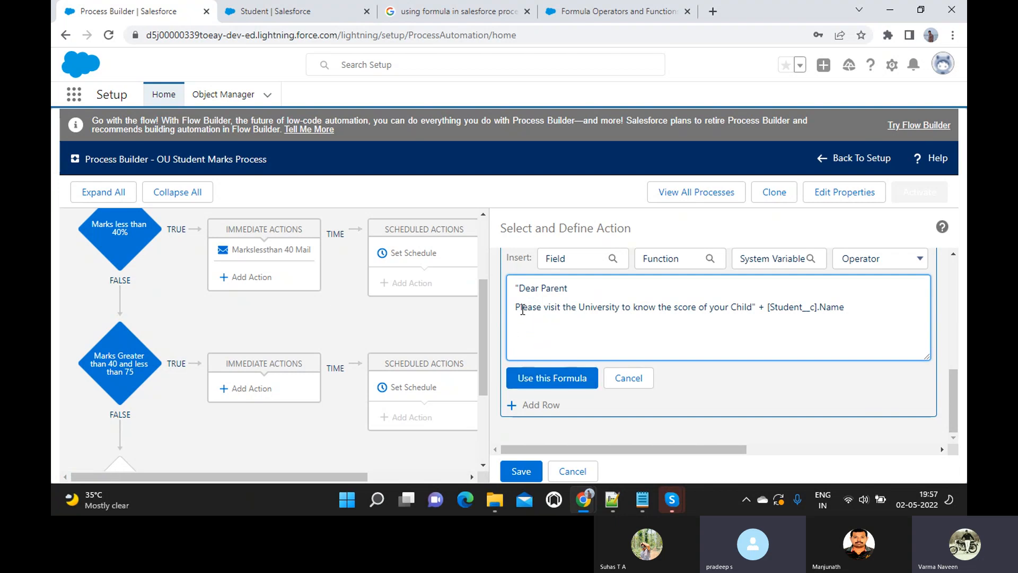
left_click(516, 307)
key("BackSpace")
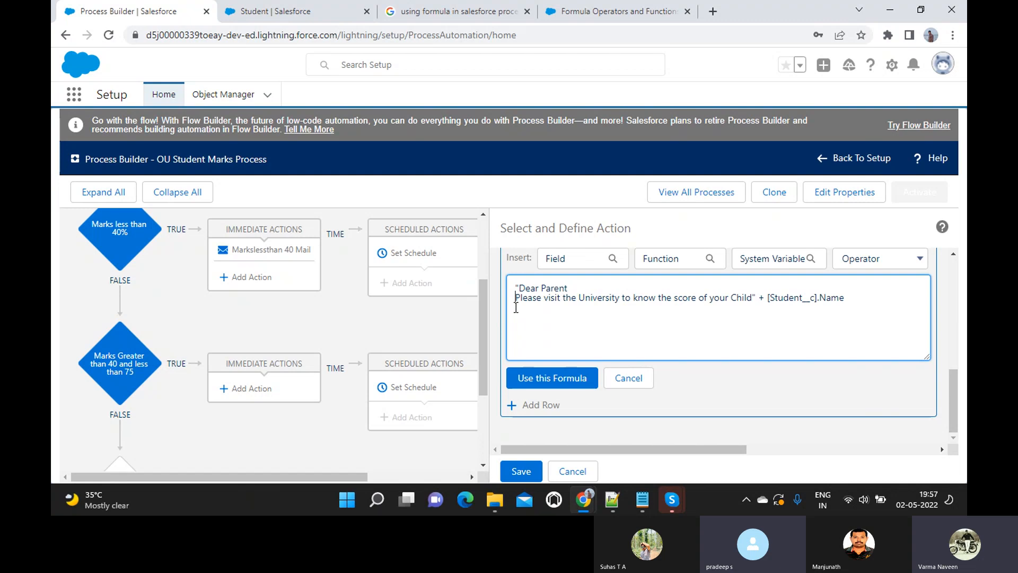
key("BackSpace")
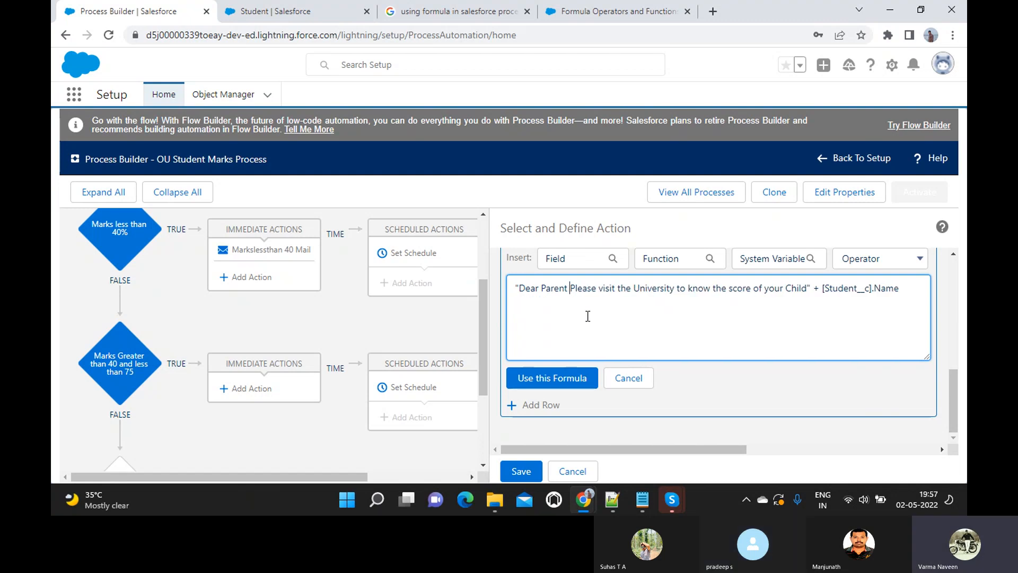
left_click(574, 378)
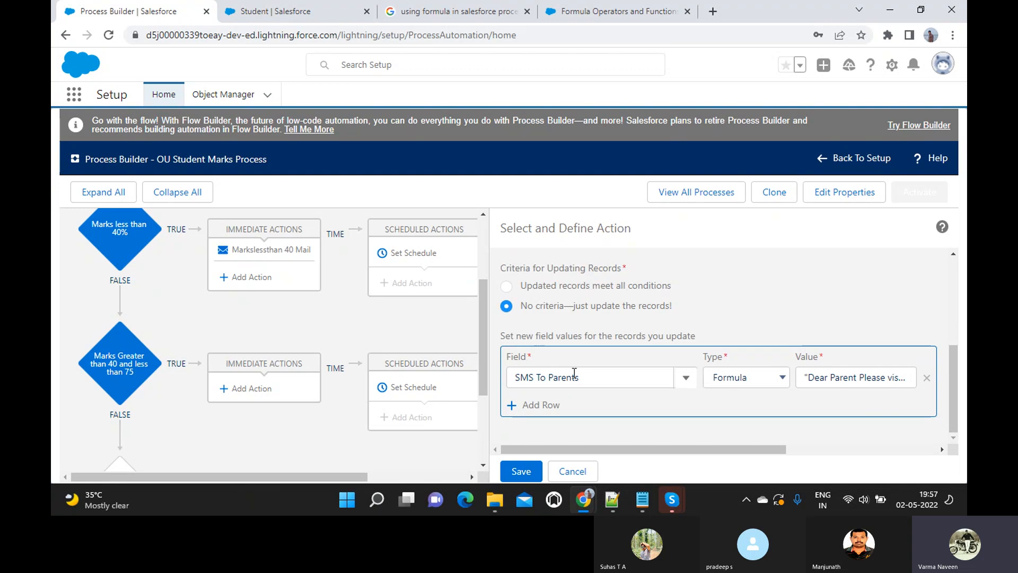
left_click(520, 471)
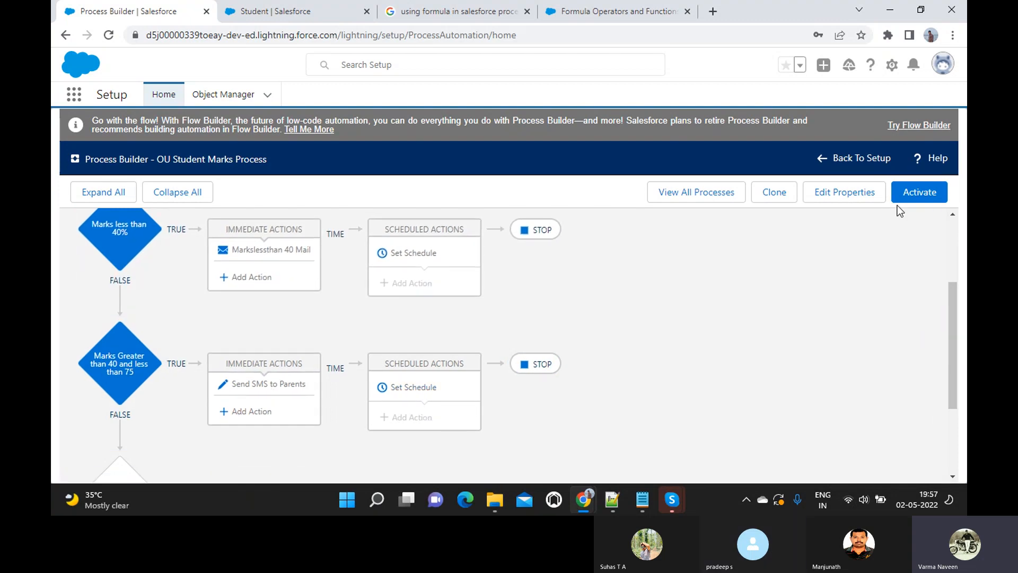
- Activate the OU Student Marks Process version and confirm the activation
left_click(919, 191)
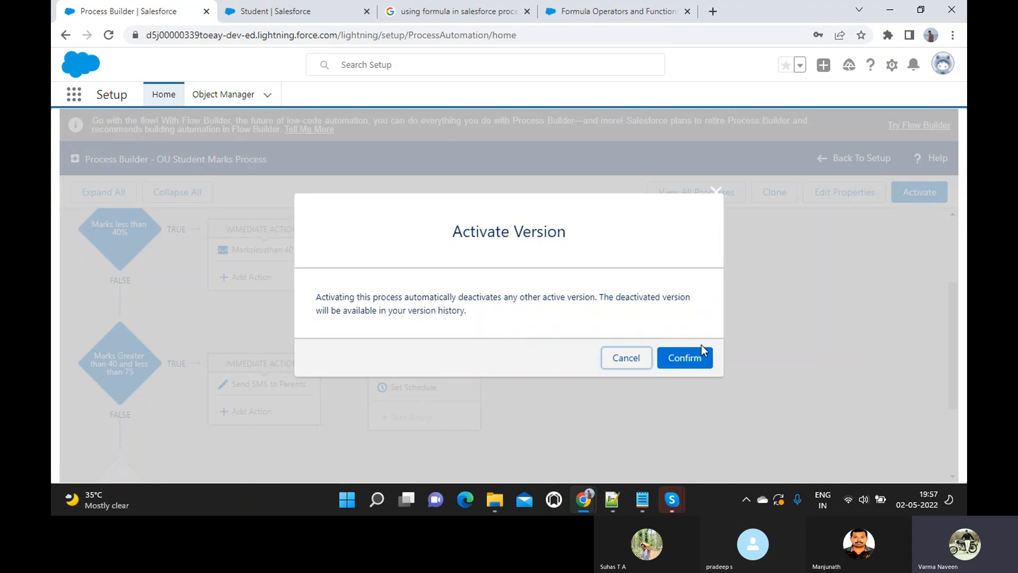
left_click(687, 356)
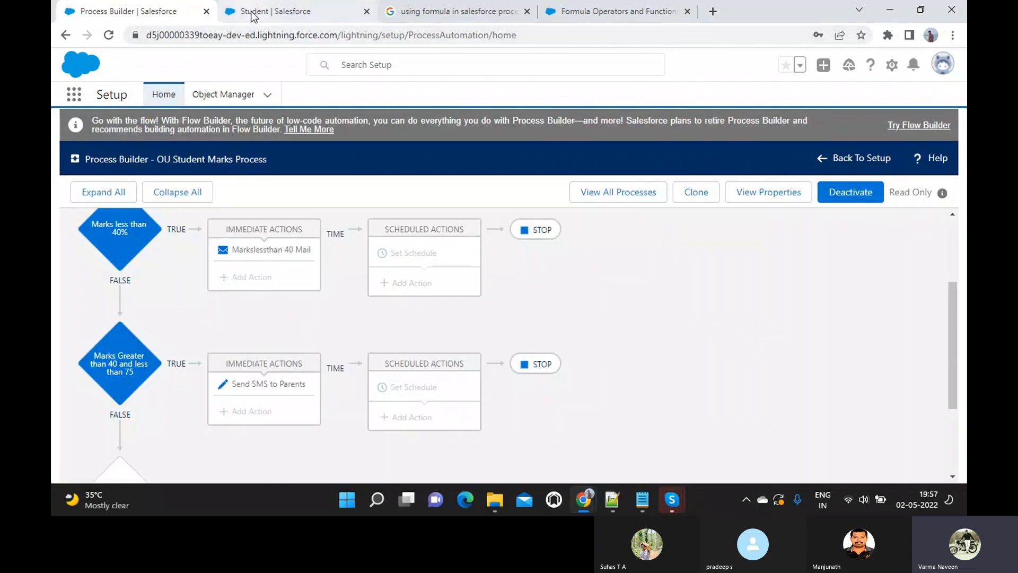
- Open the Parken Pen Lightning app from the App Launcher and go to its Students list
left_click(274, 11)
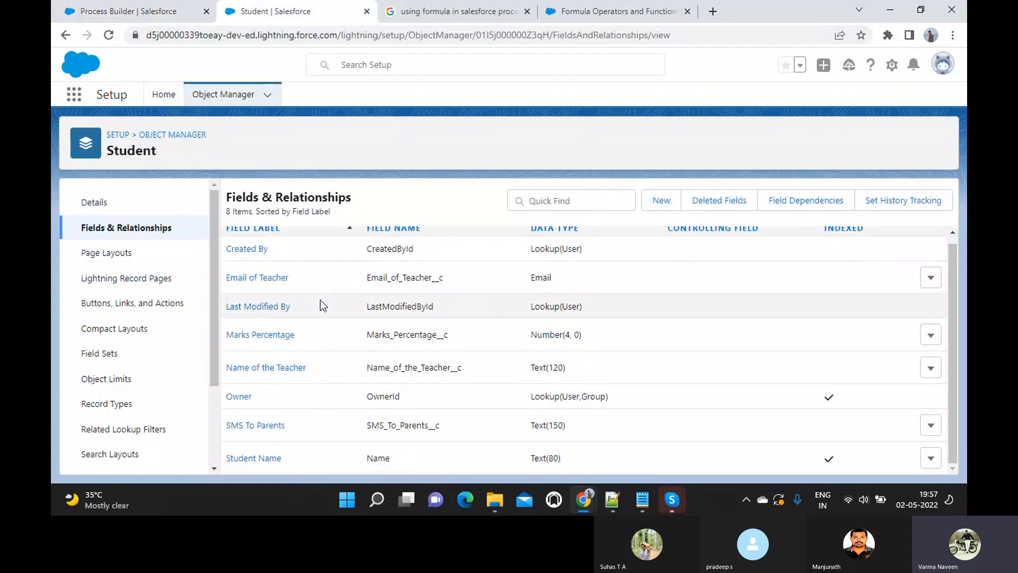
left_click(82, 98)
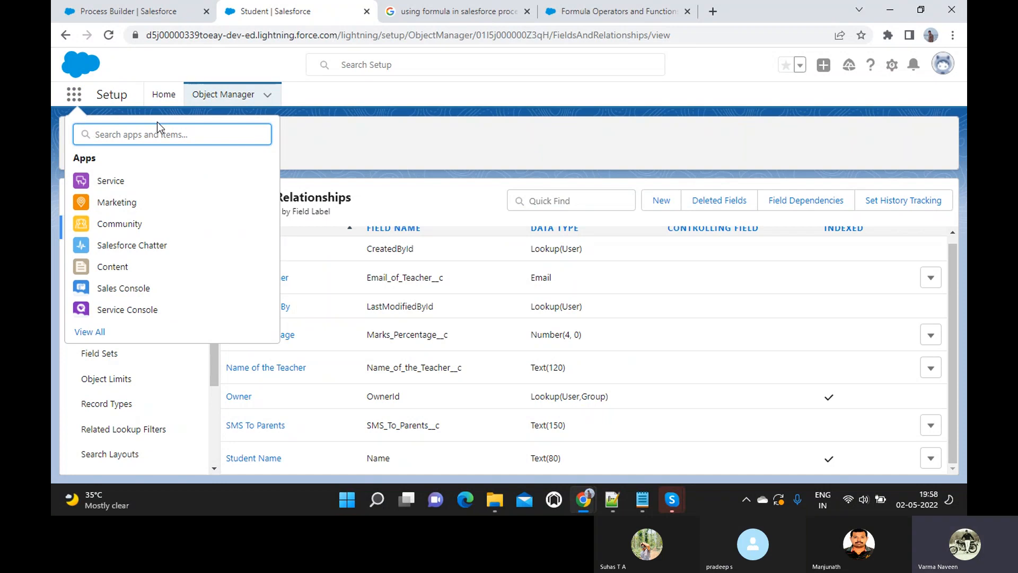
type("S")
key("BackSpace")
type("P")
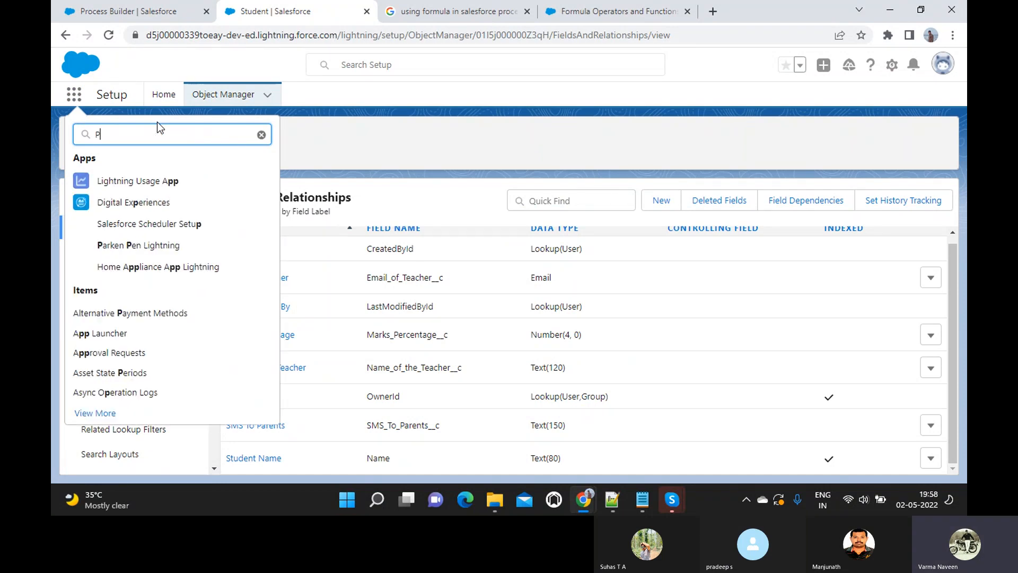
type("ar")
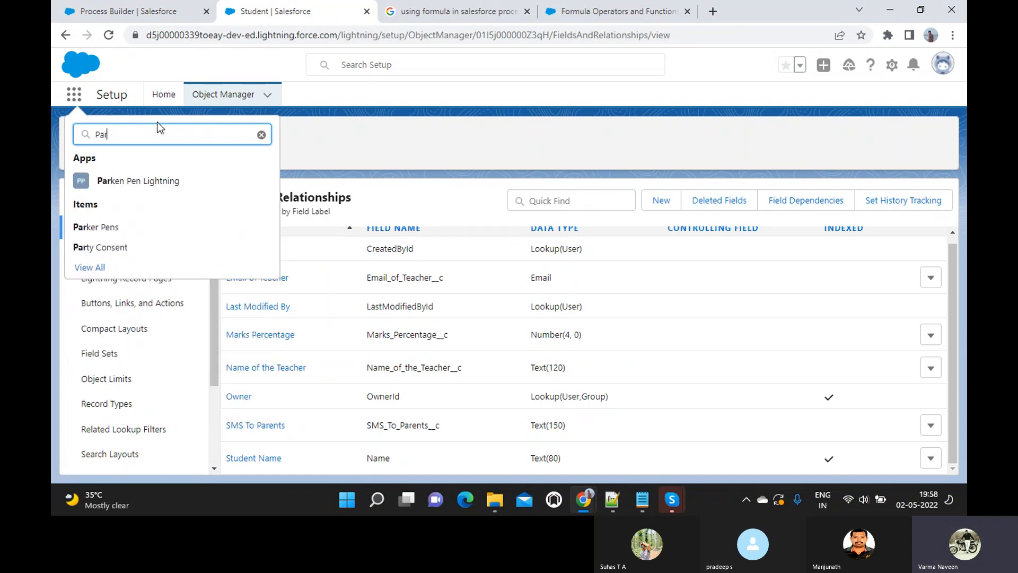
left_click(122, 182)
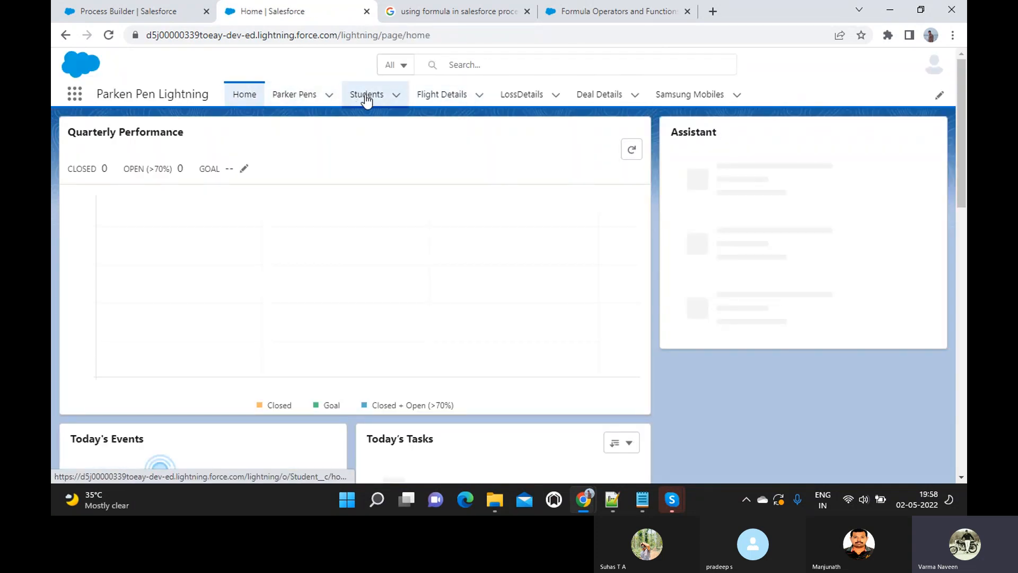
left_click(365, 98)
- Create a Student with the student's name, 66 marks percentage, teacher Test and the teacher's e-mail
left_click(806, 143)
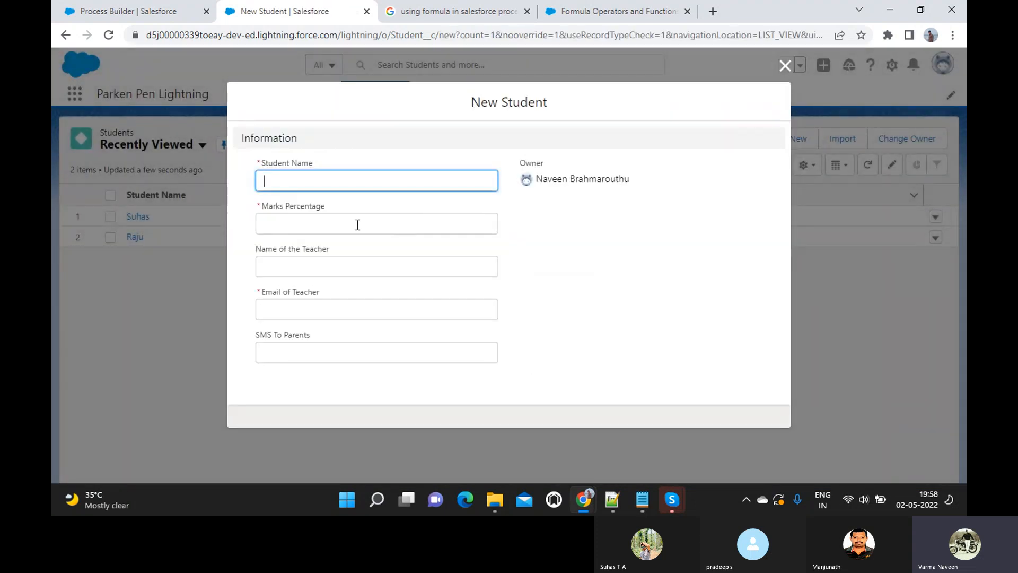
type("Daniel")
key("Tab")
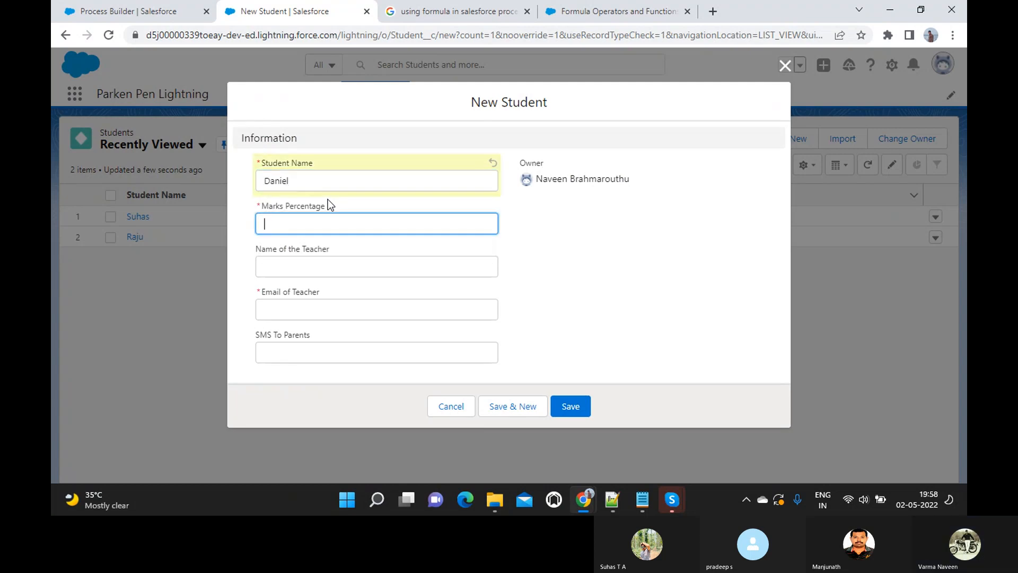
type("66")
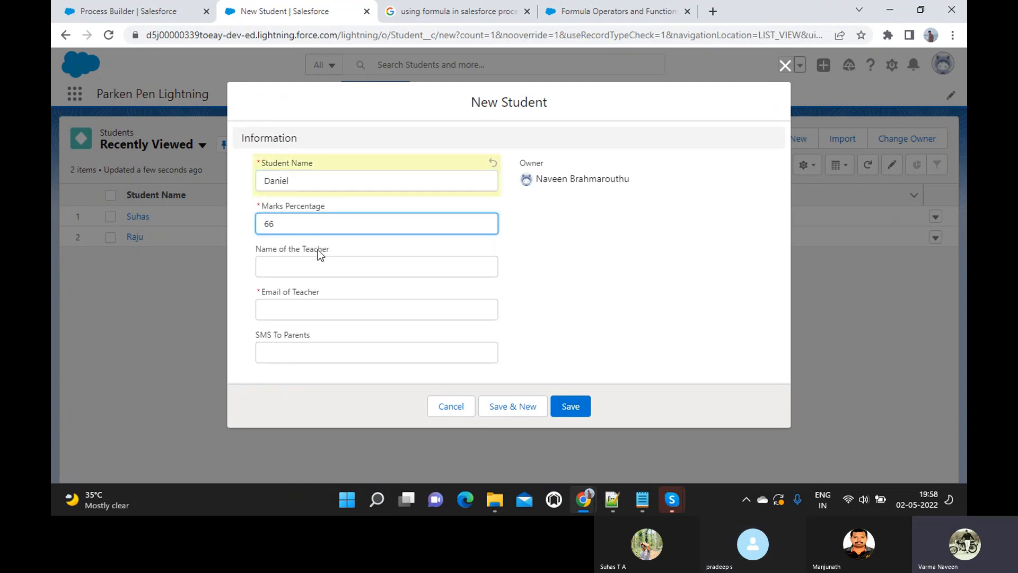
left_click(306, 268)
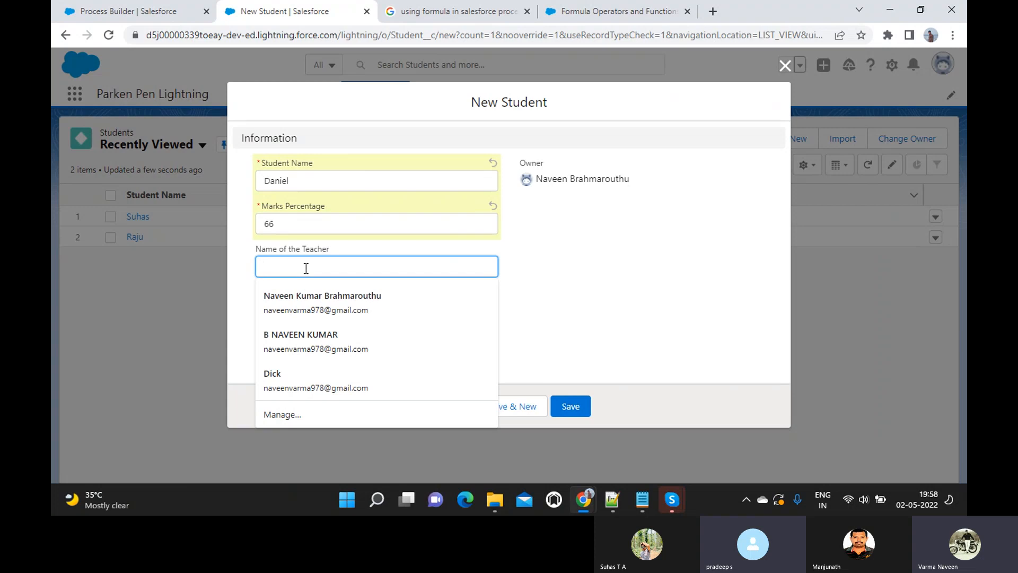
type("Test")
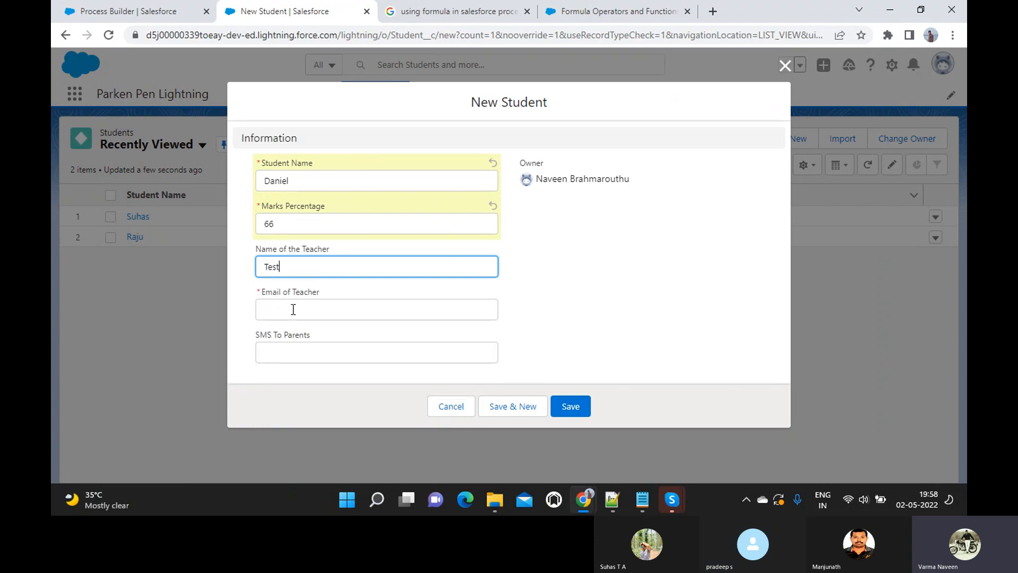
left_click(294, 310)
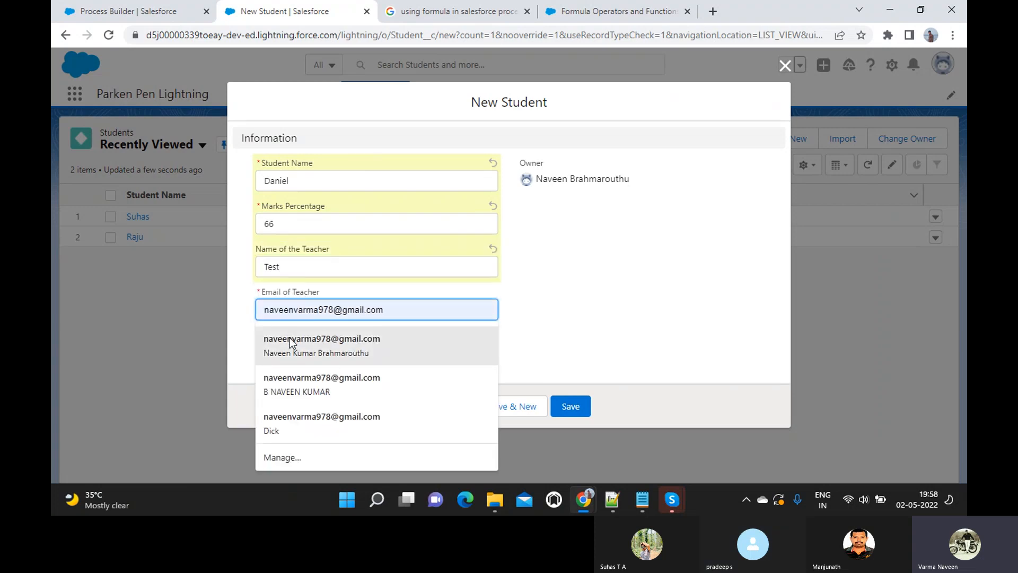
left_click(289, 339)
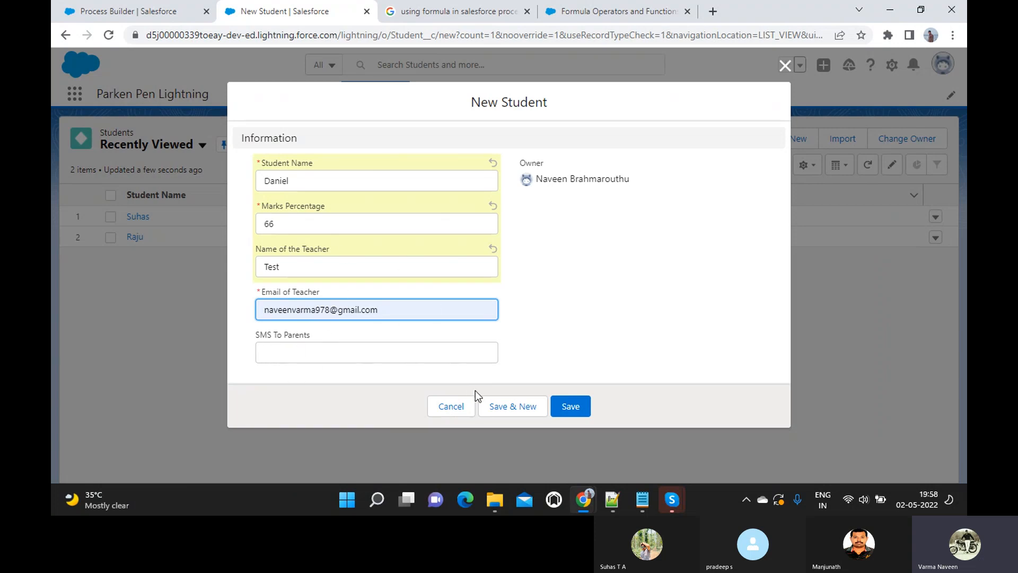
left_click(569, 406)
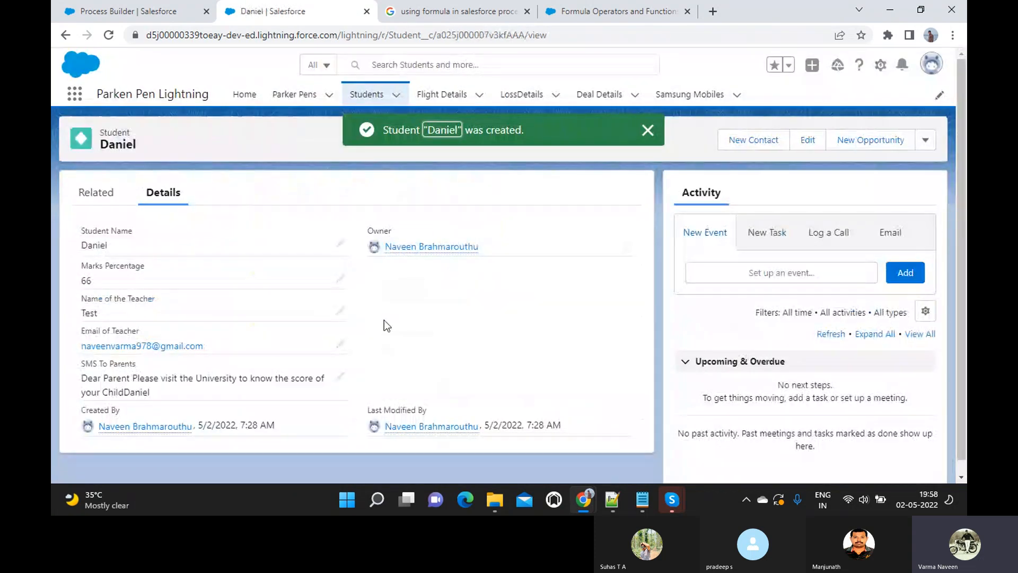
scroll(384, 319, "down", 1)
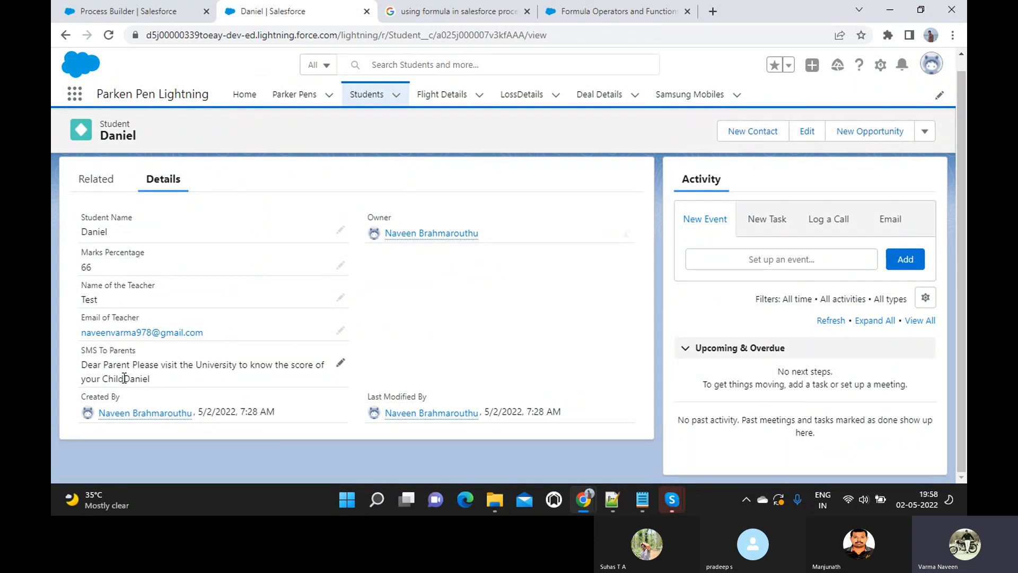
left_click_drag(124, 377, 159, 384)
- Deactivate the active version of the OU Student Marks Process
left_click(164, 14)
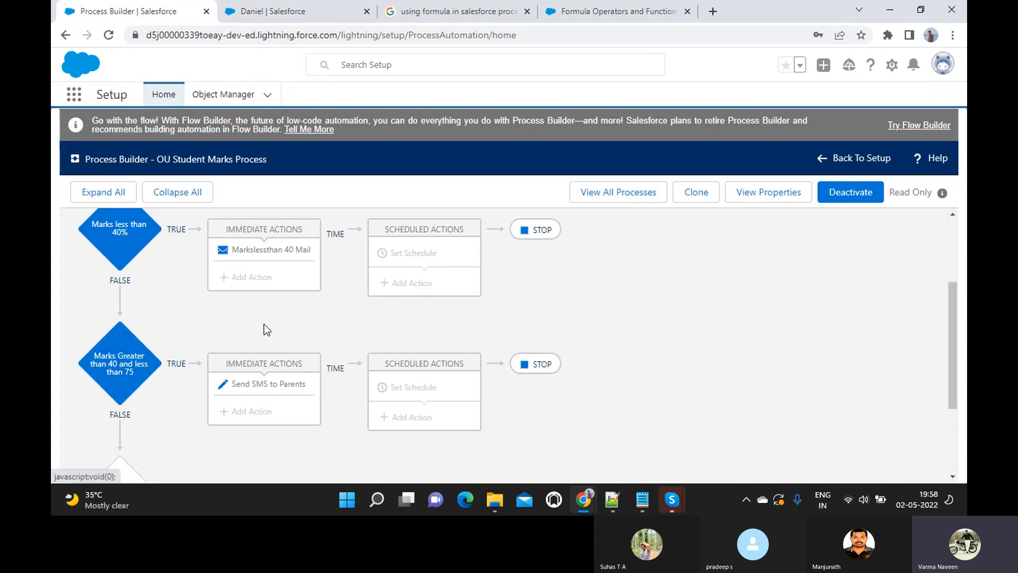
left_click(254, 385)
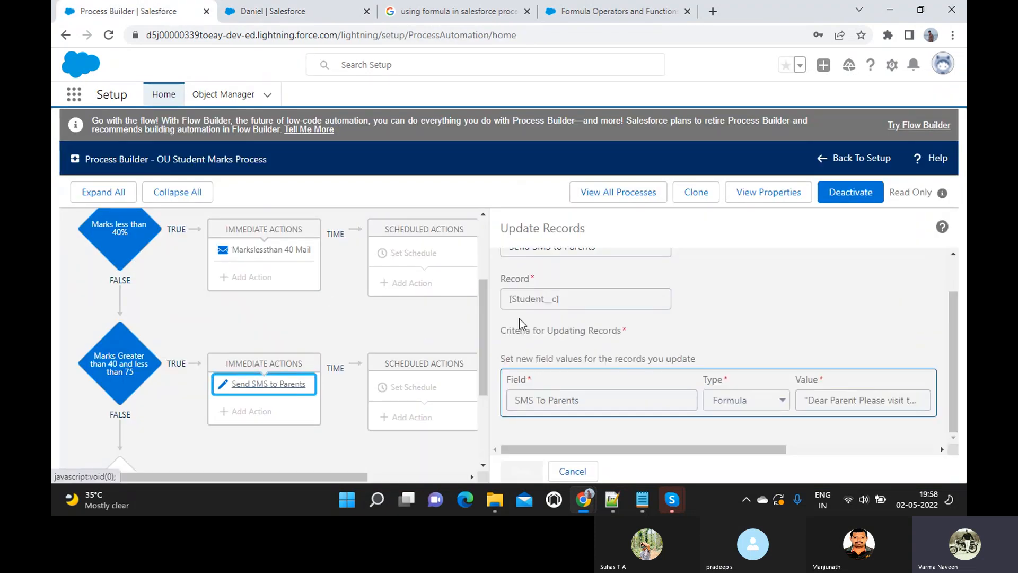
left_click(846, 191)
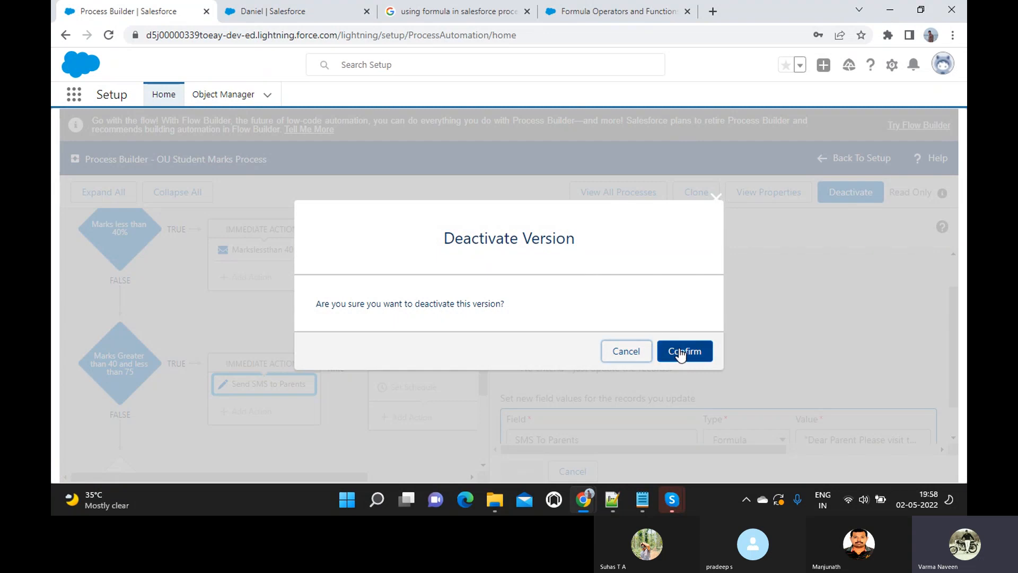
left_click(682, 351)
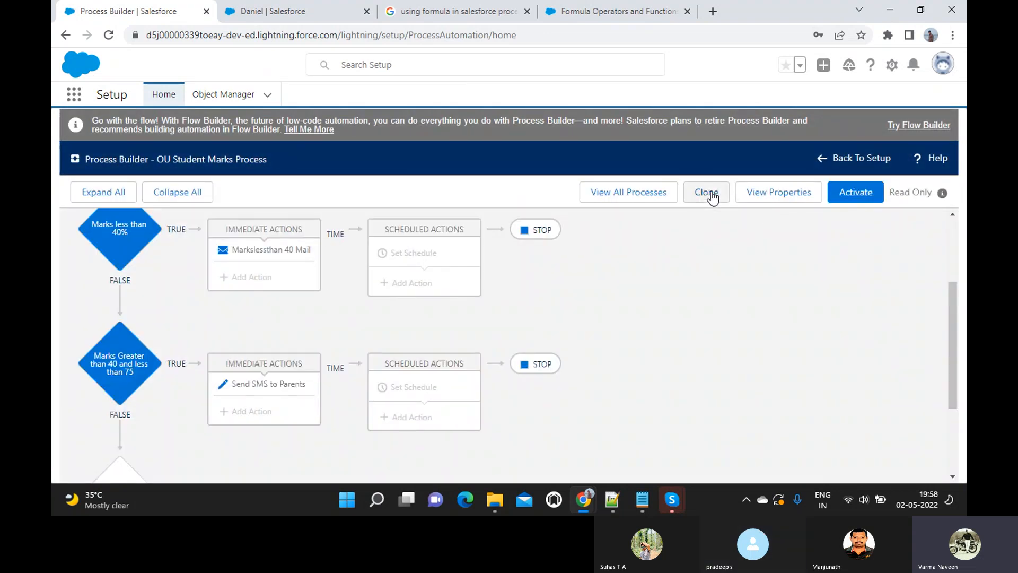
- Clone the process and save it as a new editable version
left_click(711, 193)
scroll(477, 291, "down", 5)
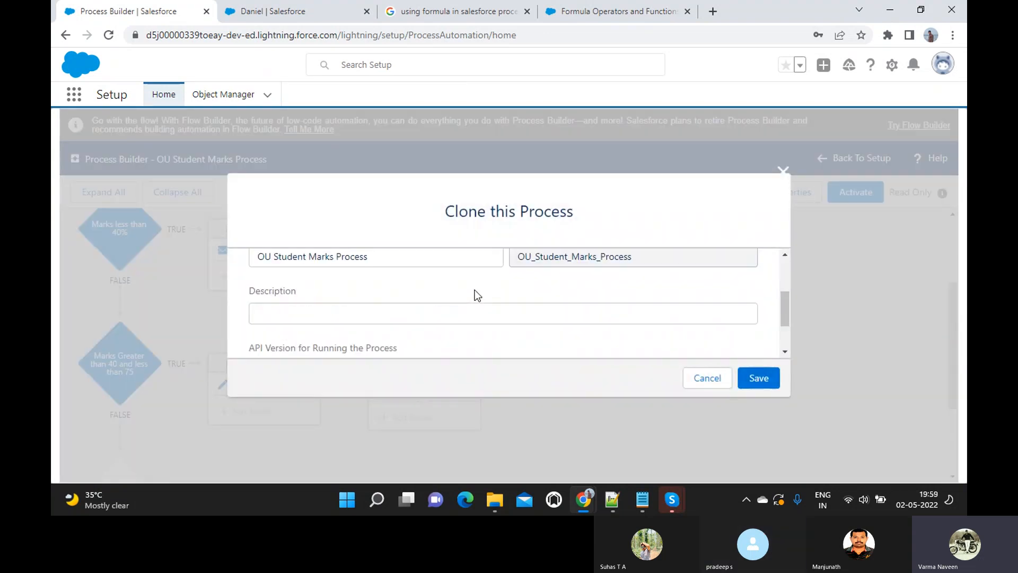
left_click(754, 378)
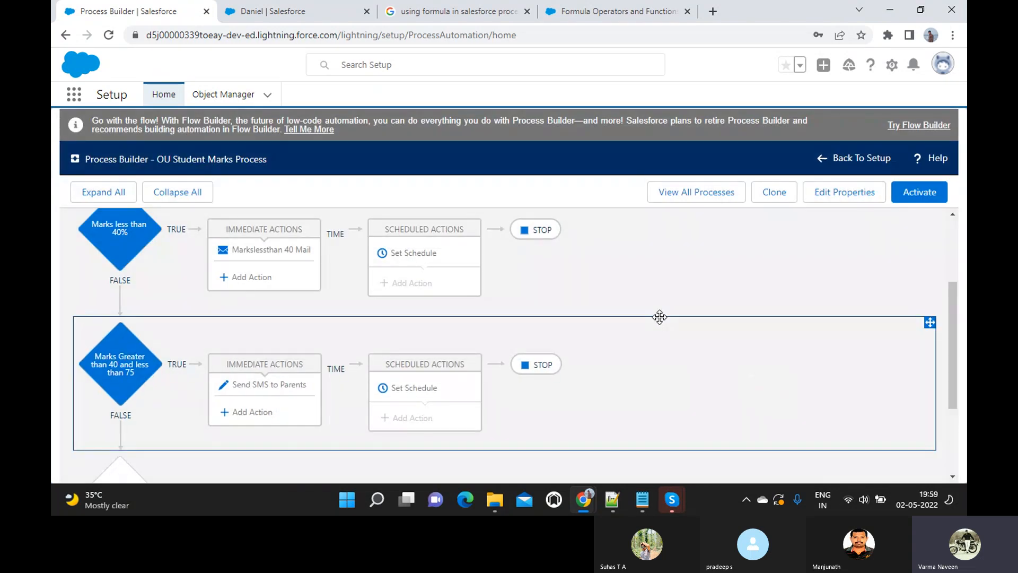
- Append a new line + "Thanks, University Admin" to the SMS To Parents formula
scroll(660, 317, "down", 2)
left_click(269, 315)
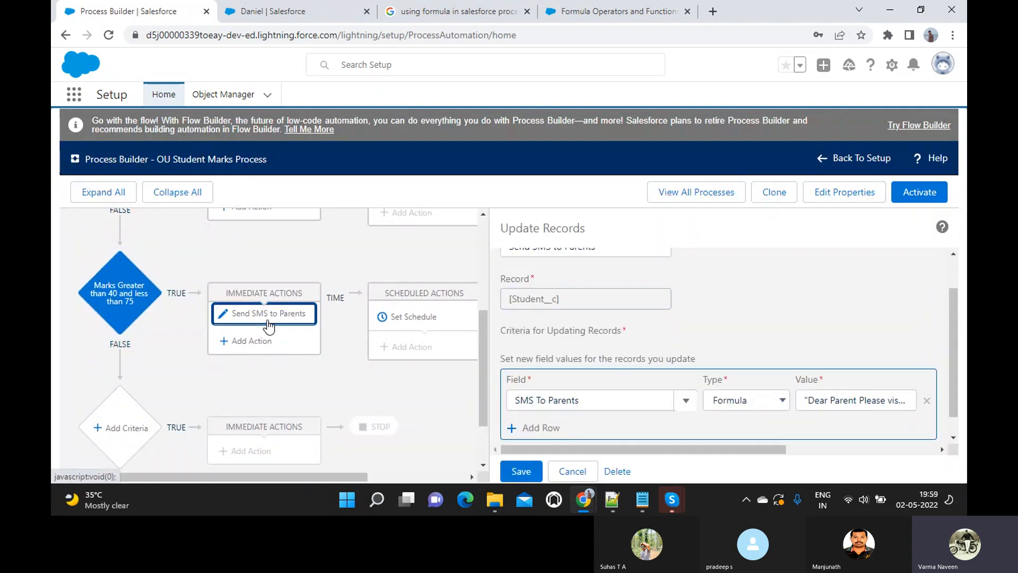
scroll(574, 329, "down", 1)
left_click(827, 378)
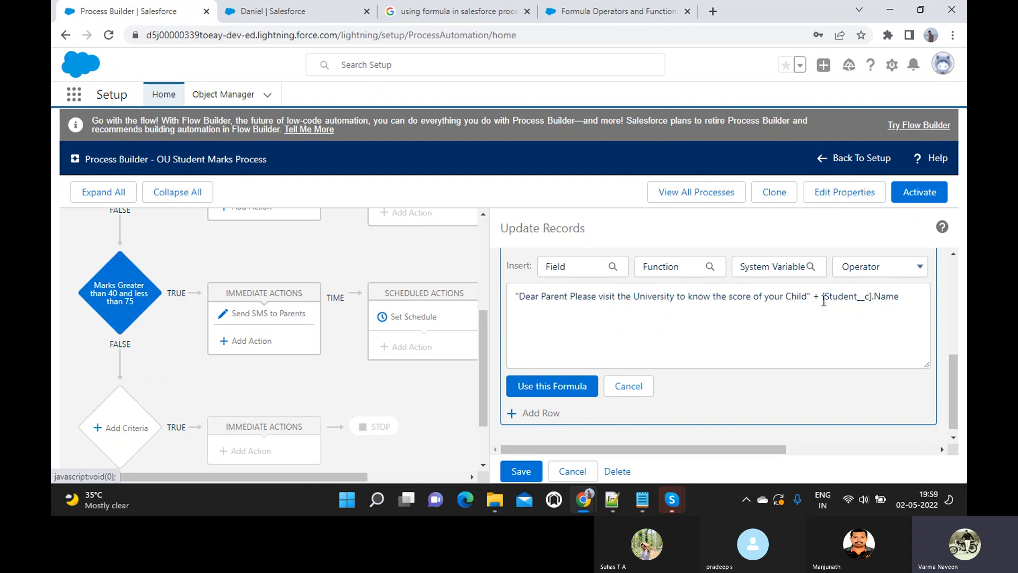
left_click(822, 298)
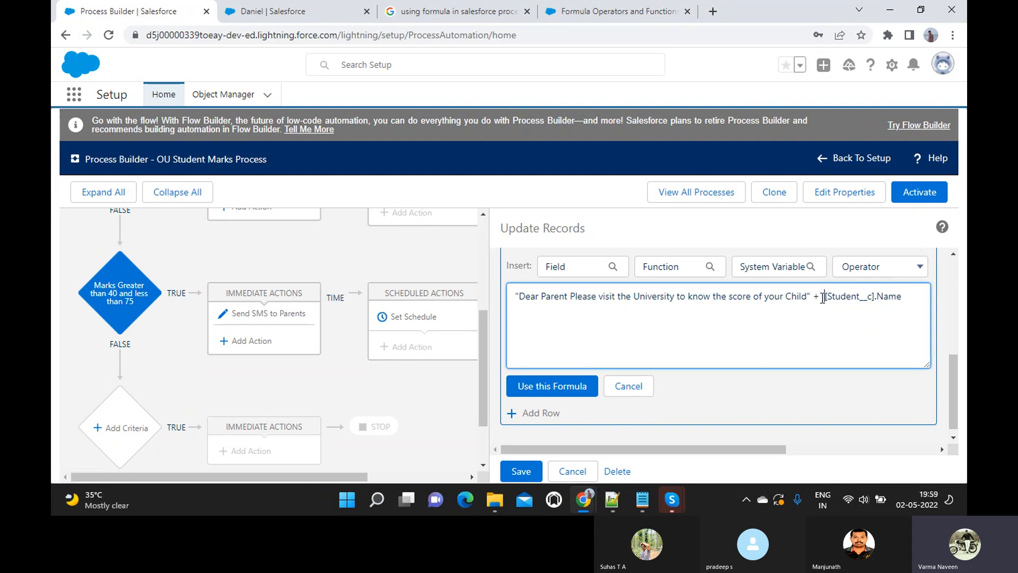
left_click(911, 302)
key("Return")
type("+")
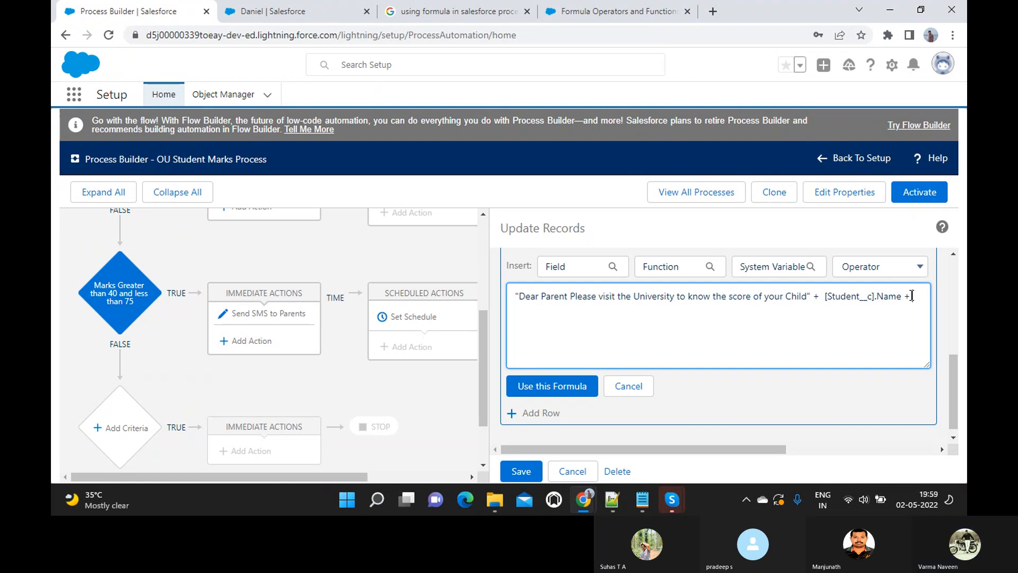
type(" \"Thanks, Univest")
key("BackSpace")
type("ity A")
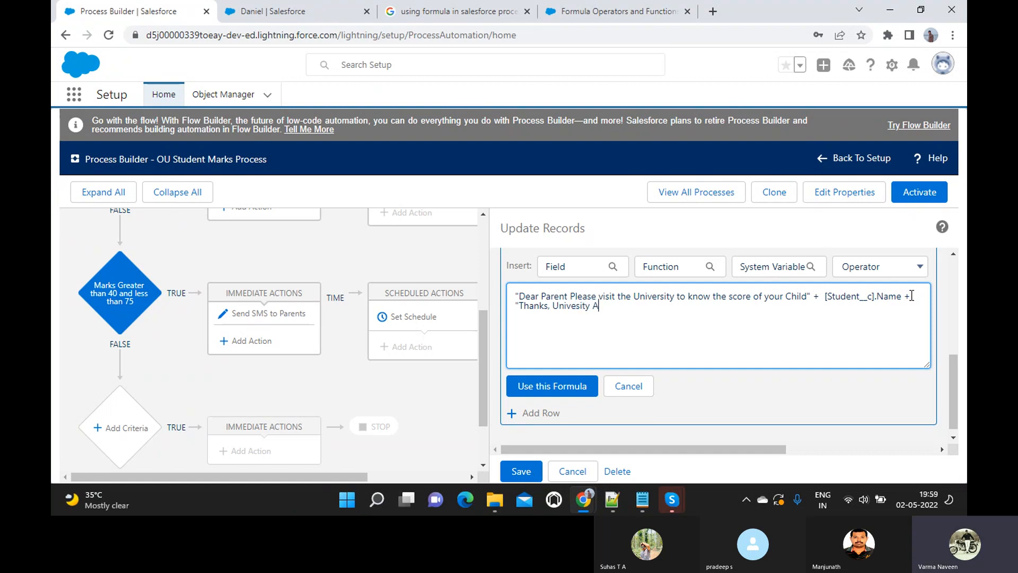
type("dmin\"")
left_click(582, 392)
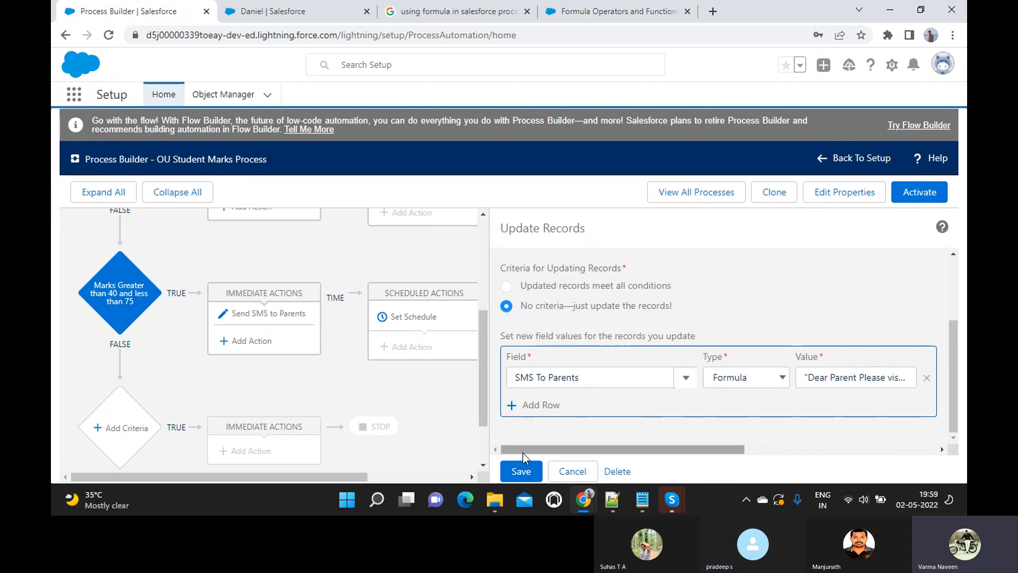
- Save the Send SMS to Parents action and activate the cloned process version
left_click(519, 472)
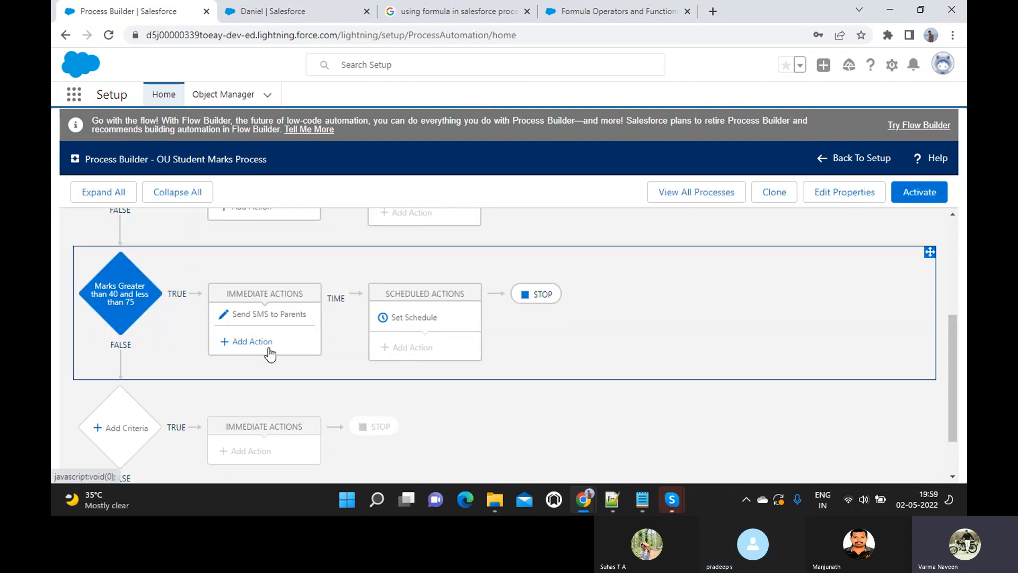
left_click(919, 194)
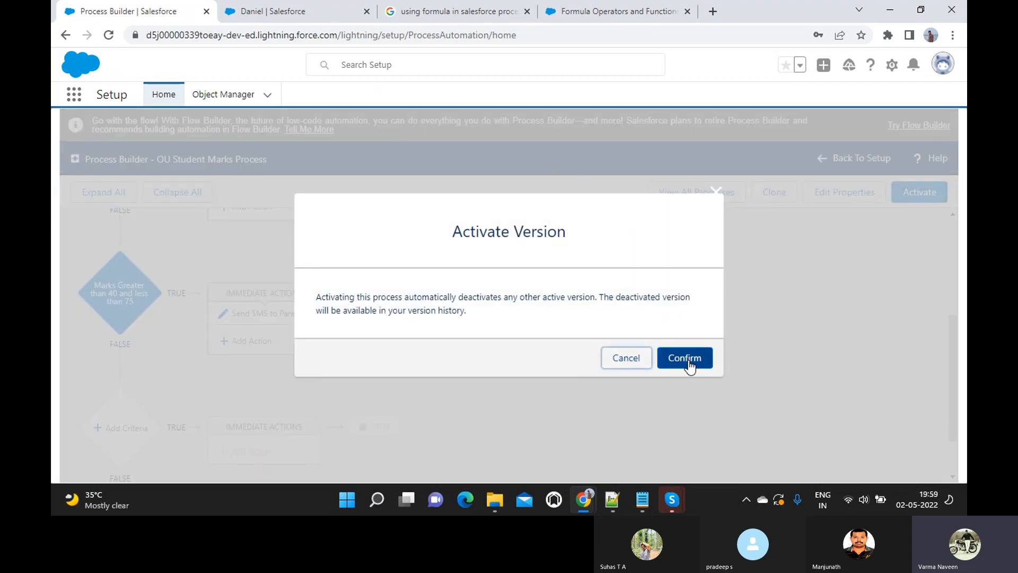
left_click(687, 359)
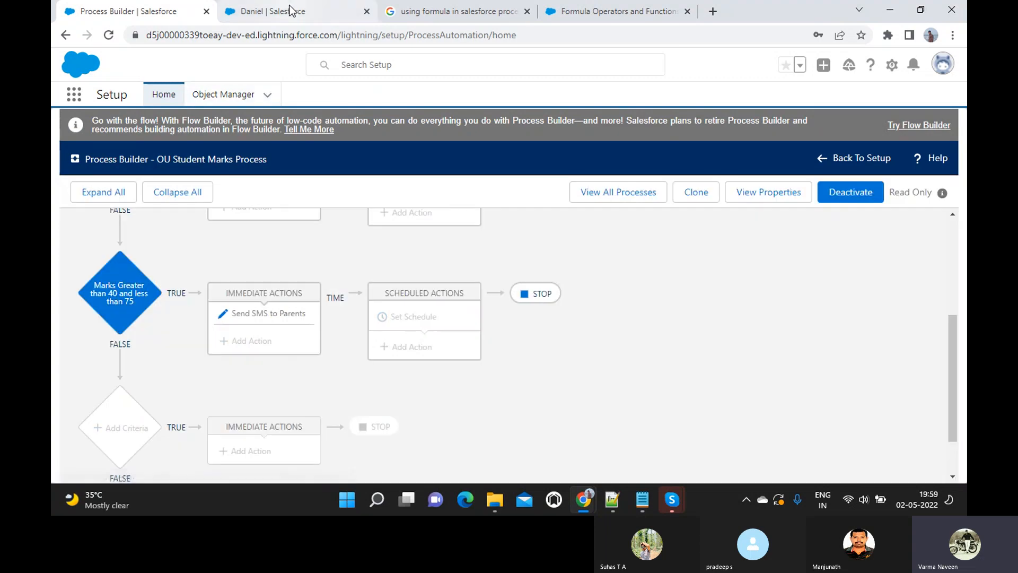
left_click(290, 10)
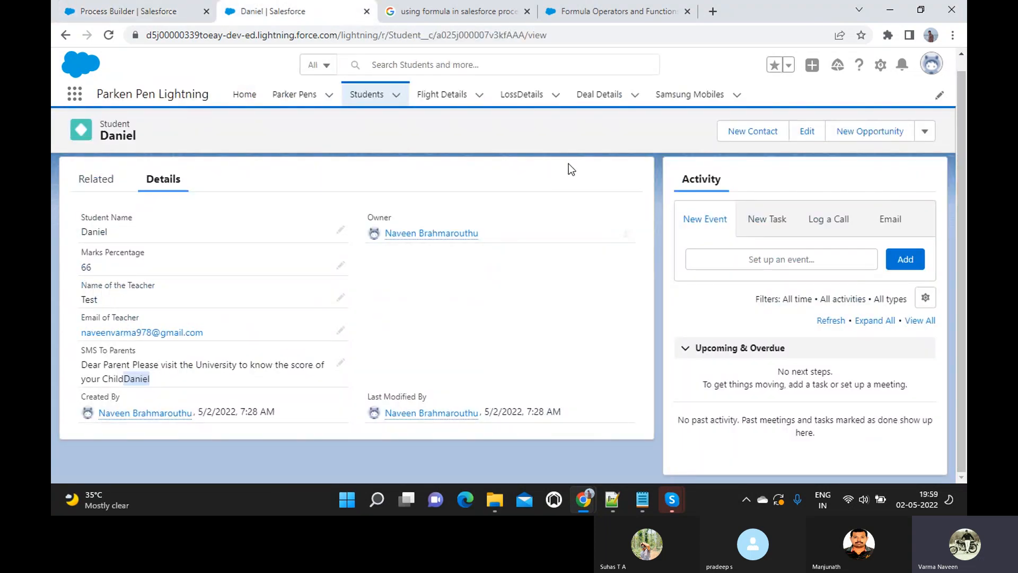
- Start a new Student with the student's name, Marks Percentage 74 and teacher Test
left_click(396, 95)
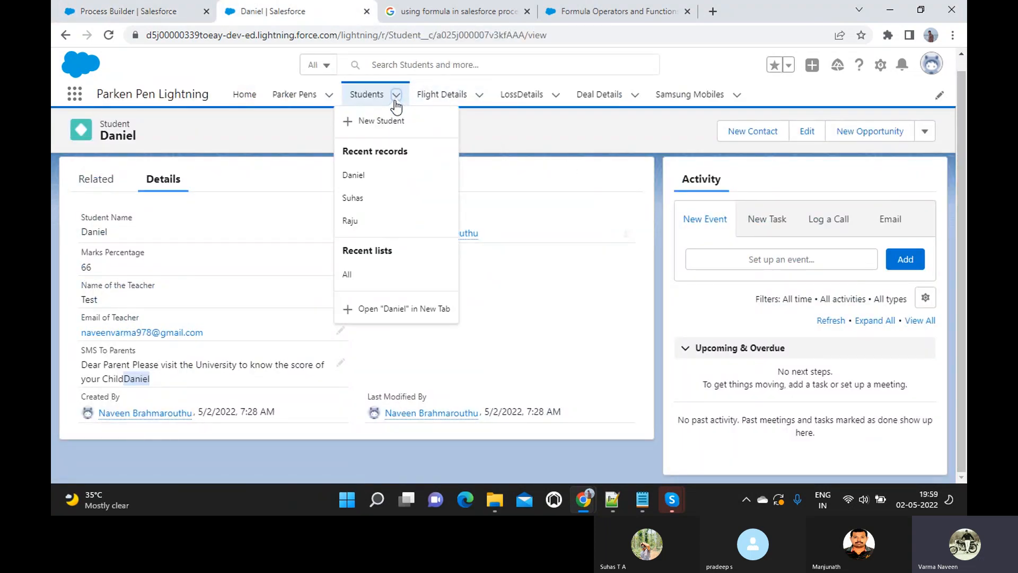
left_click(389, 119)
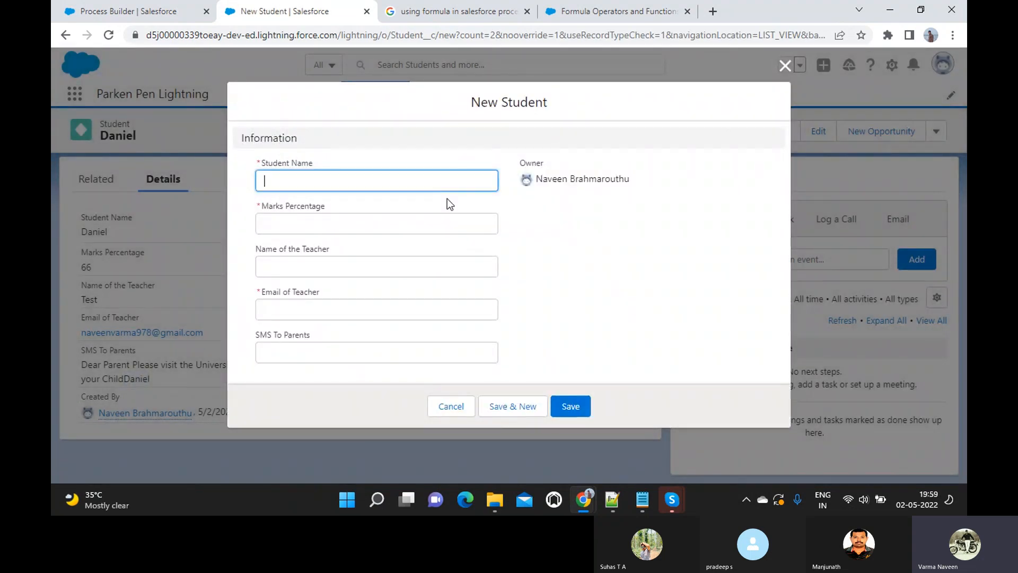
type("Su")
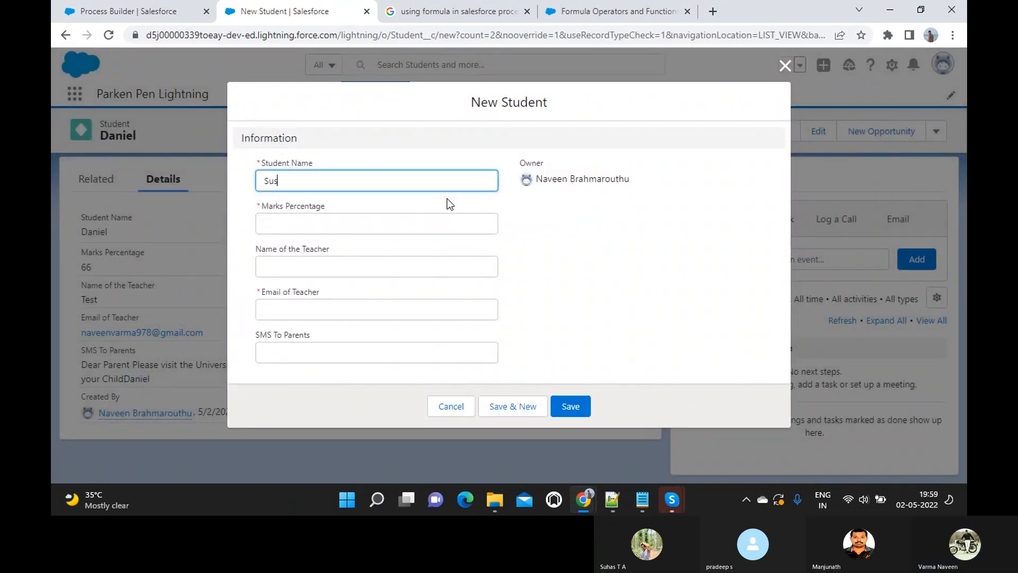
type("has")
key("Tab")
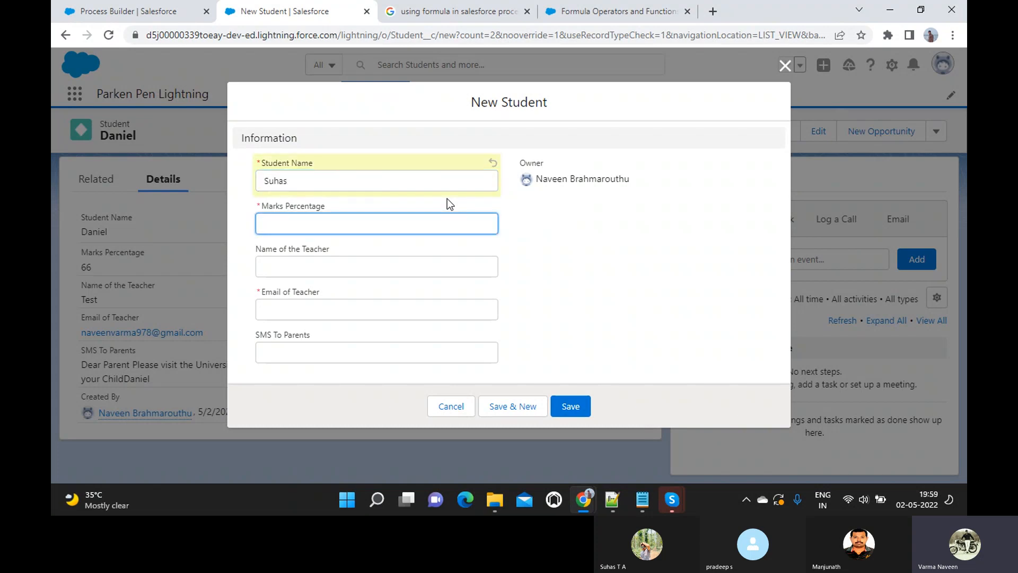
type("74")
left_click(363, 264)
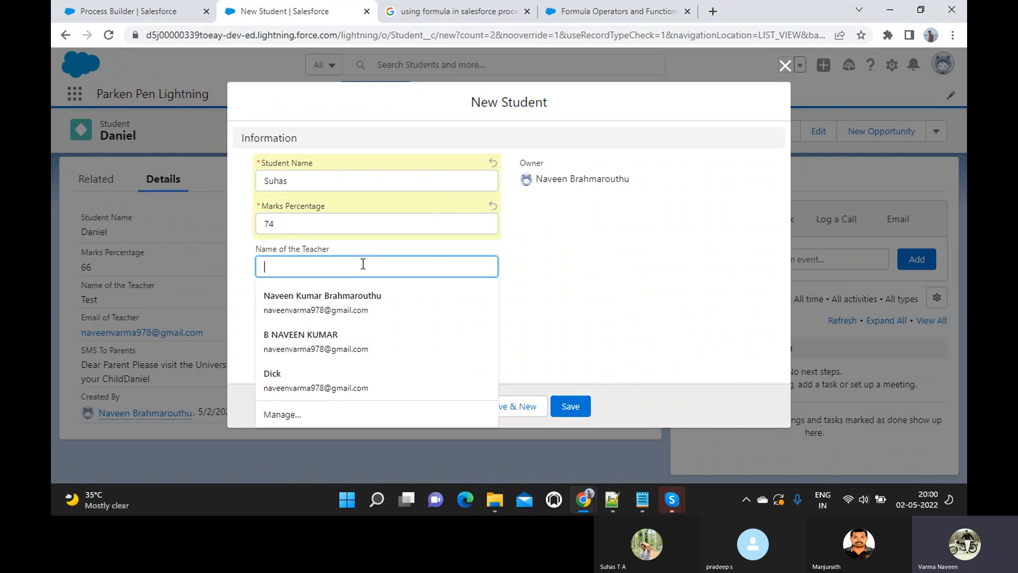
type("Test")
- Choose the suggested teacher email address and save the new student record
left_click(339, 313)
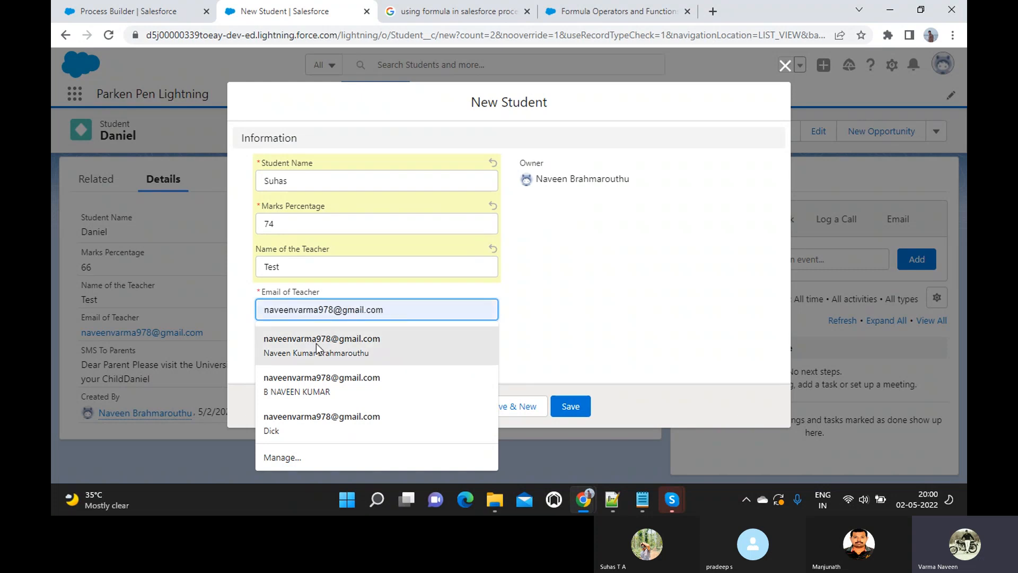
left_click(328, 335)
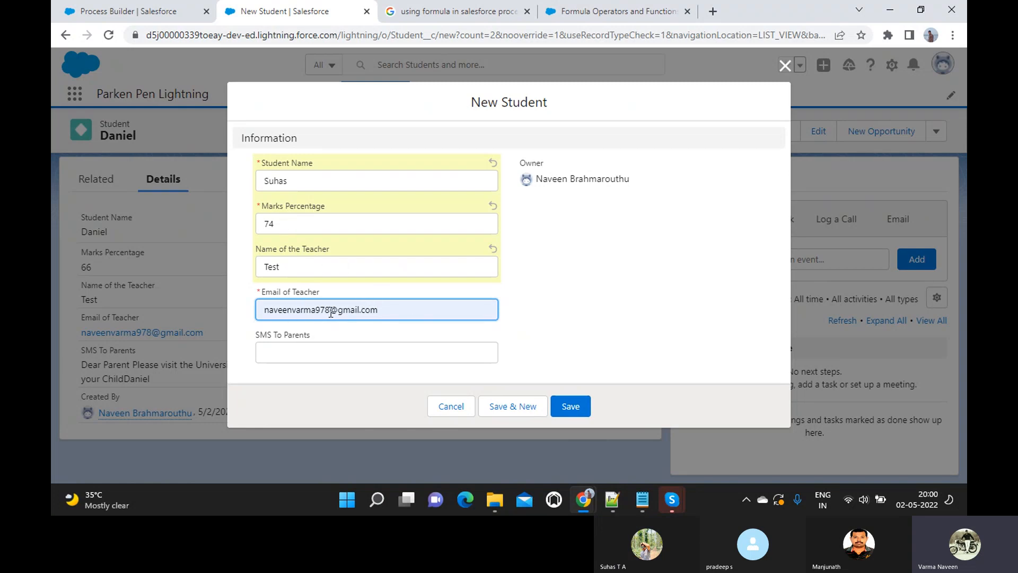
left_click(568, 405)
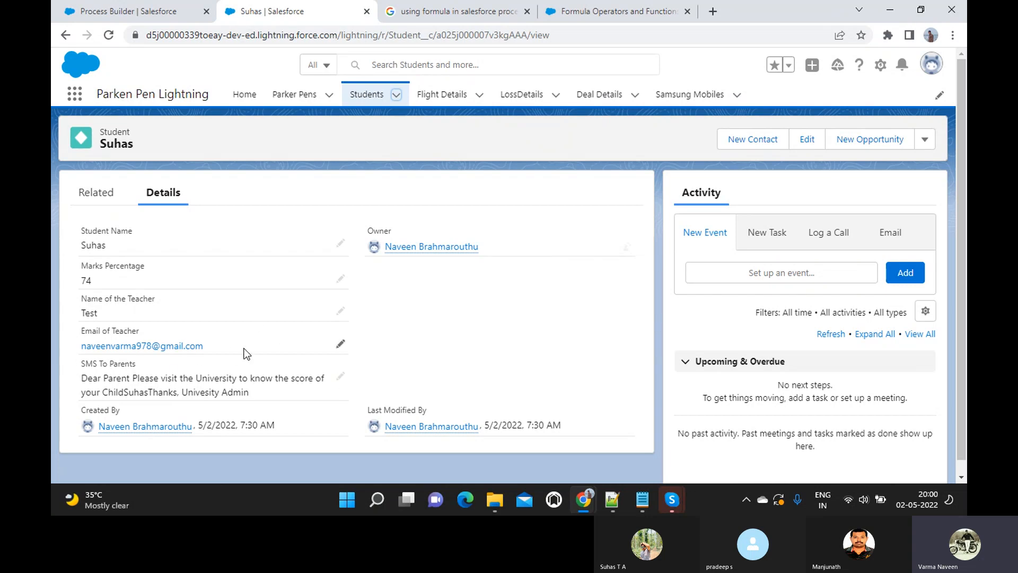
key("alt+Tab")
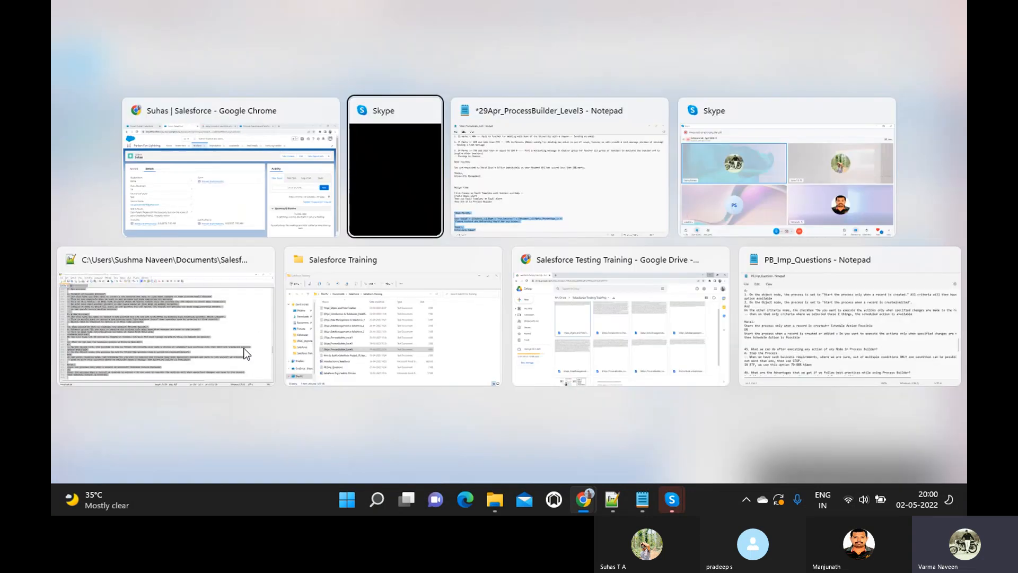
- Review the 29Apr_ProcessBuilder_Level3 notes with the requirements and Dear Parent formula draft
key("alt+Tab")
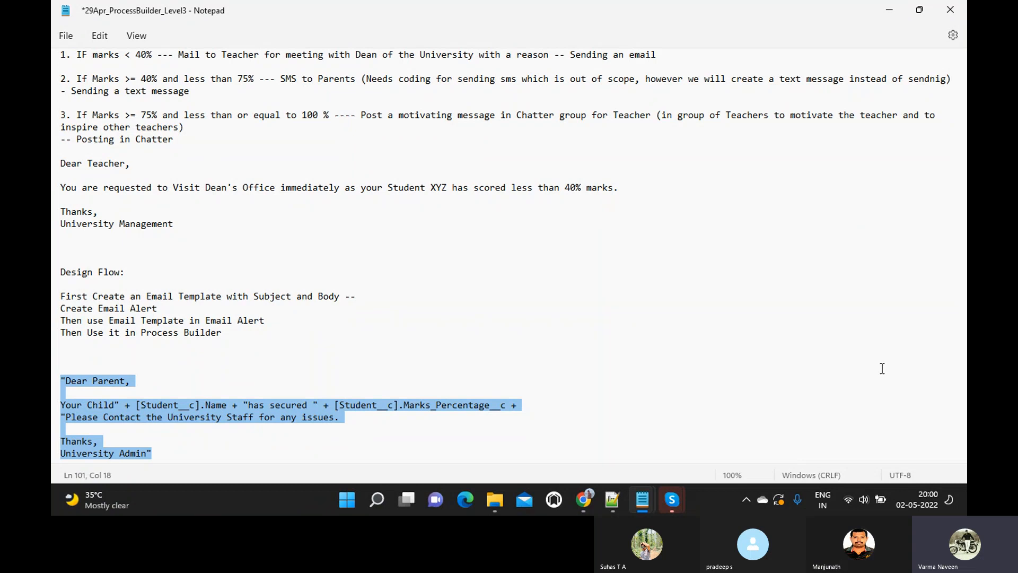
scroll(882, 369, "down", 2)
scroll(882, 368, "up", 5)
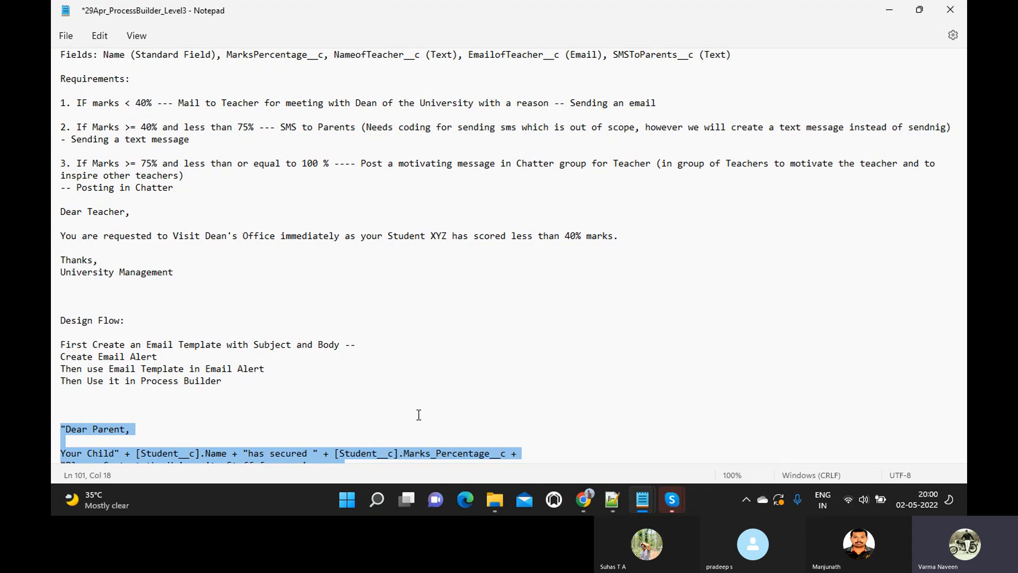
- Deactivate the current version of the OU Student Marks Process
mouse_move(586, 495)
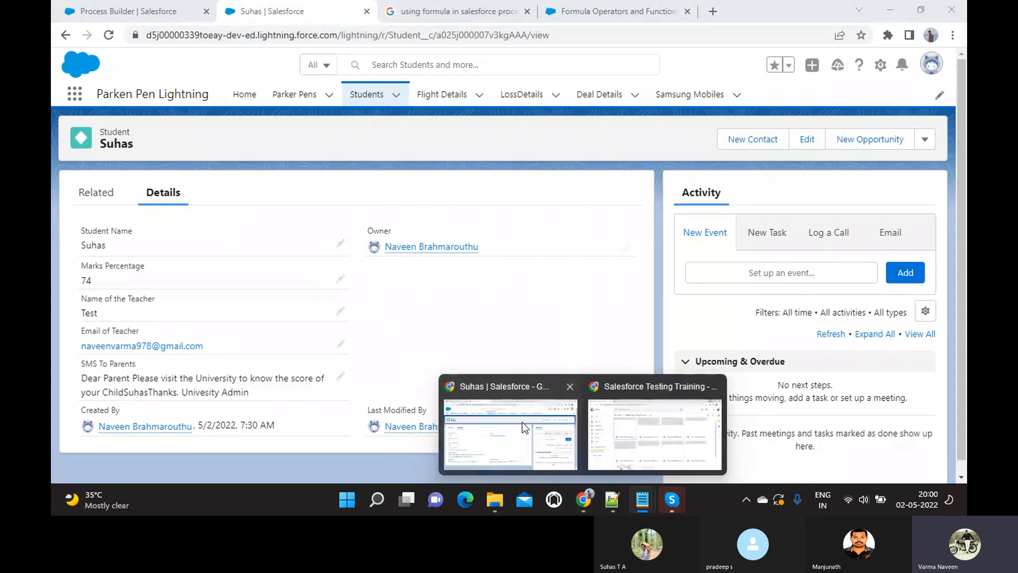
left_click(525, 428)
left_click(161, 16)
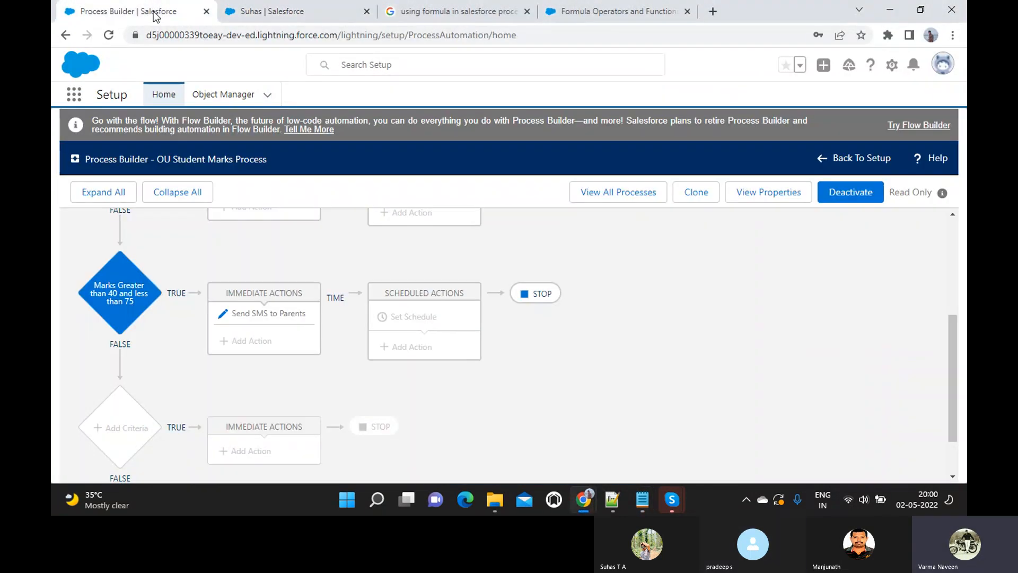
left_click(850, 192)
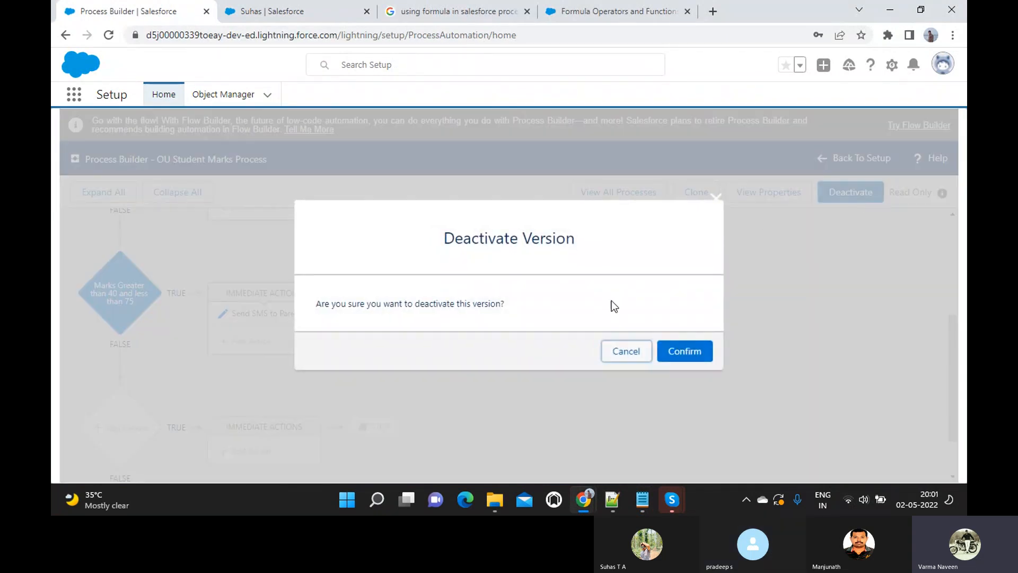
left_click(683, 350)
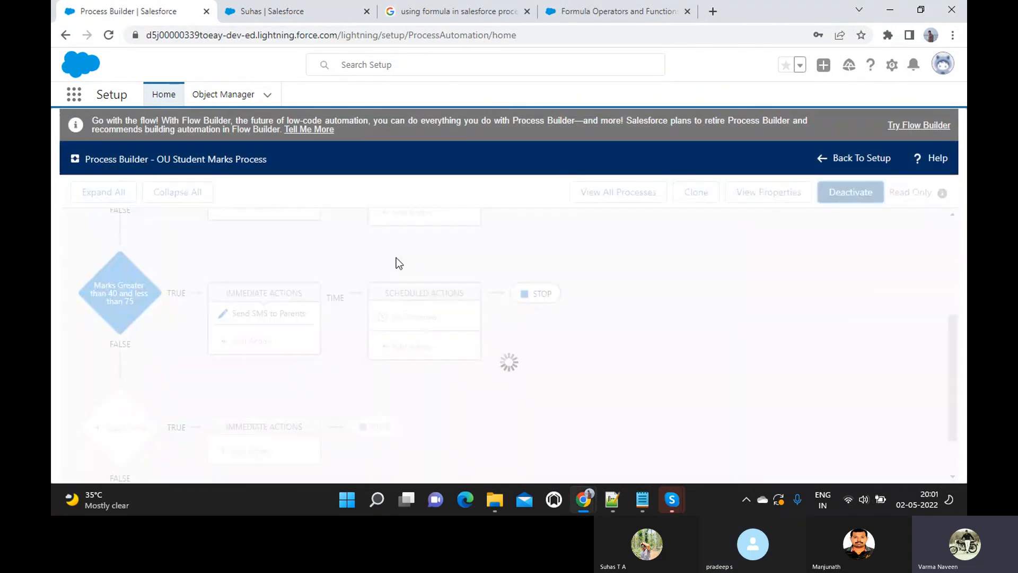
key("alt+Tab")
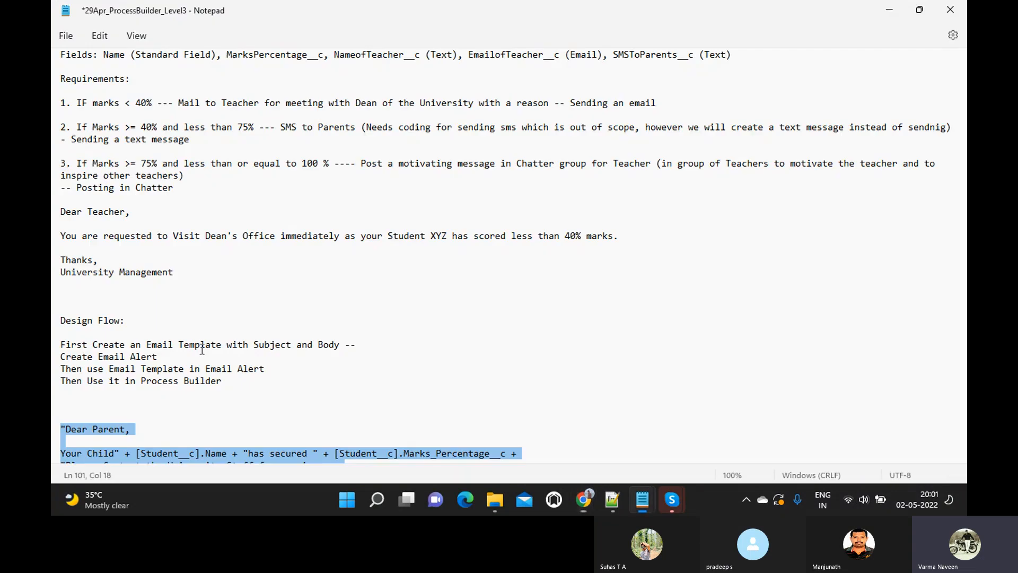
- Highlight requirement 3 about posting a motivating Chatter message in the notes
left_click_drag(78, 166, 177, 193)
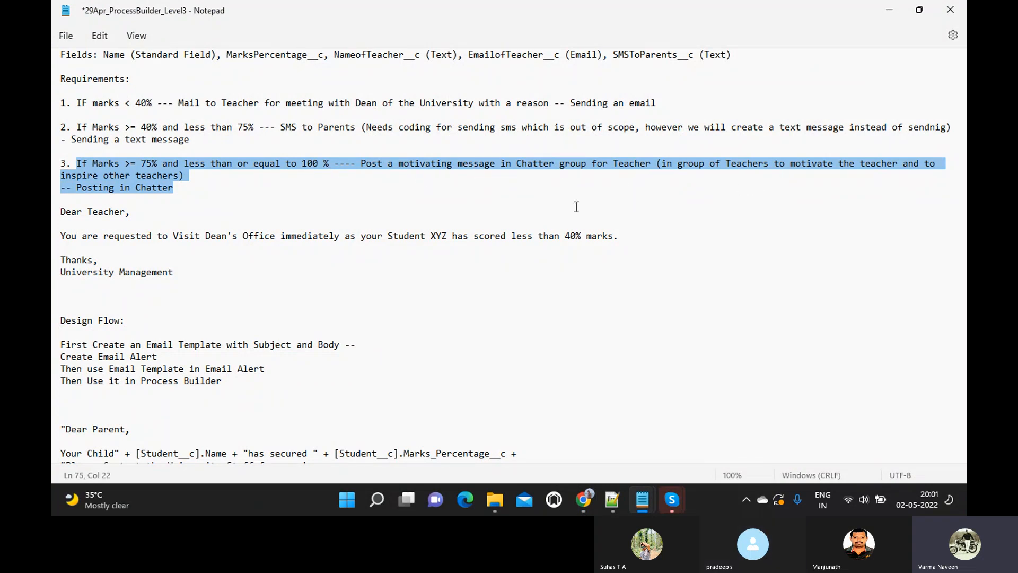
scroll(370, 238, "down", 1)
scroll(371, 240, "up", 1)
key("alt+Tab")
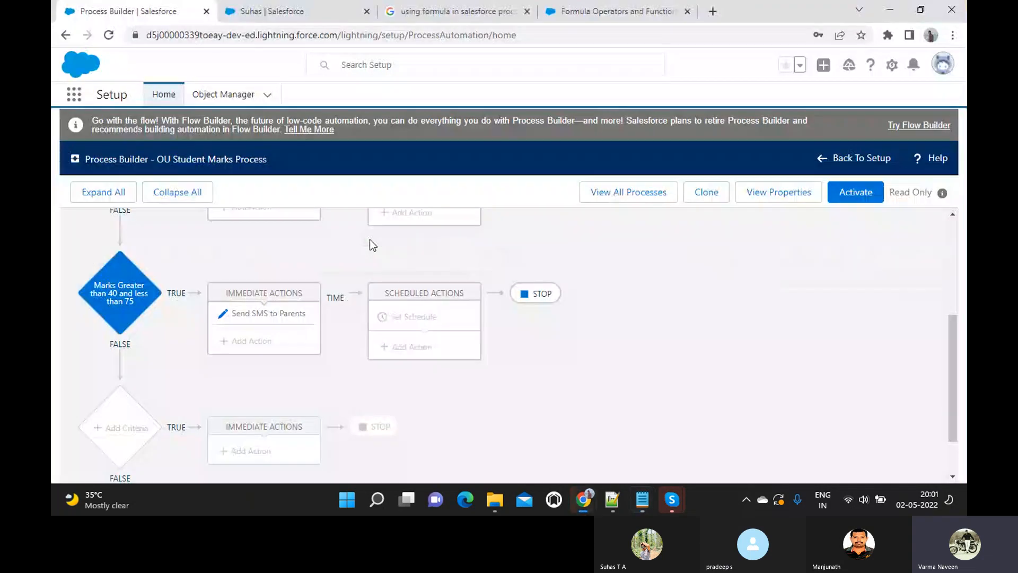
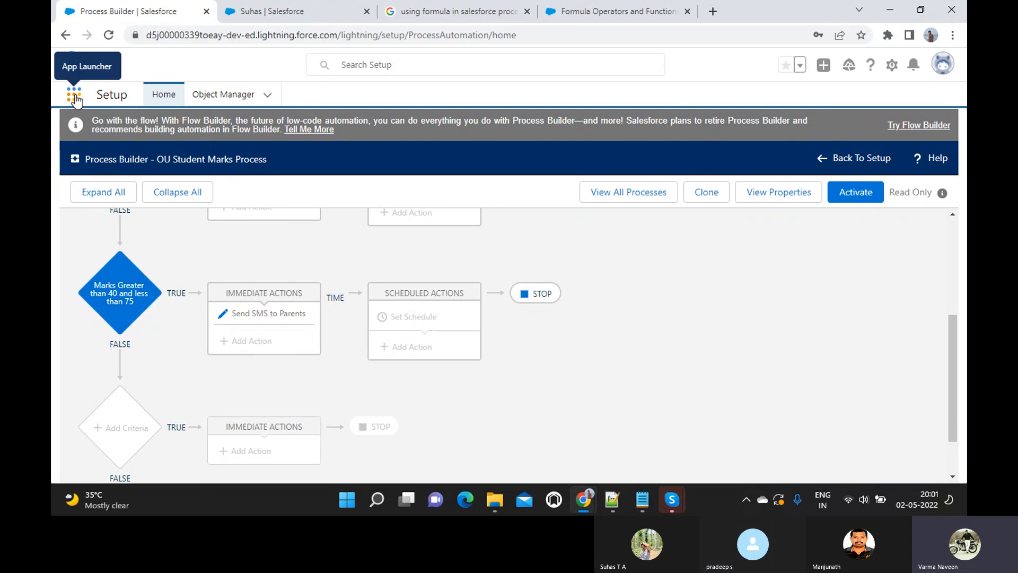
- From the student record, find 'chatt' in the App Launcher and open Chatter home
left_click(244, 11)
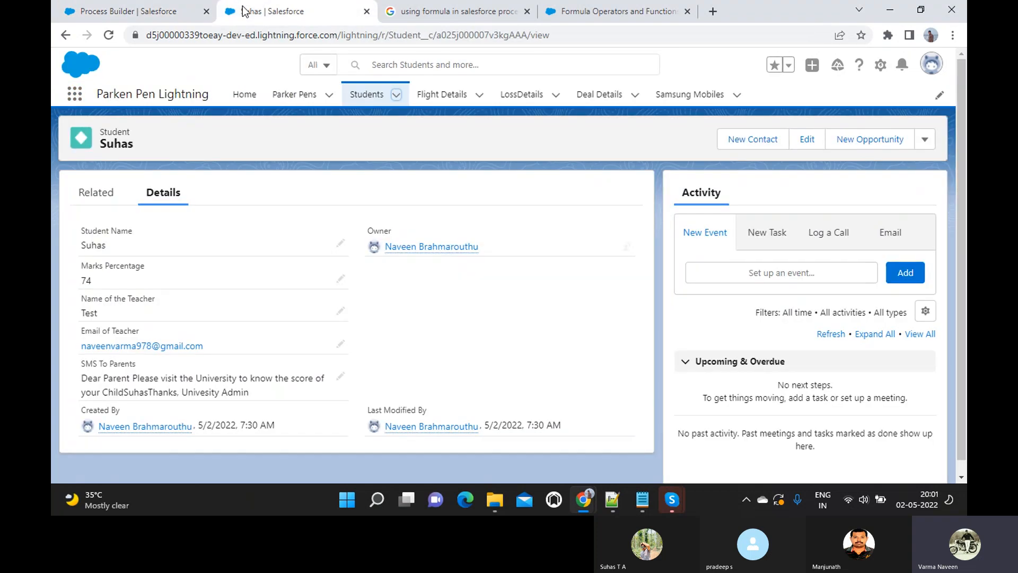
left_click(75, 98)
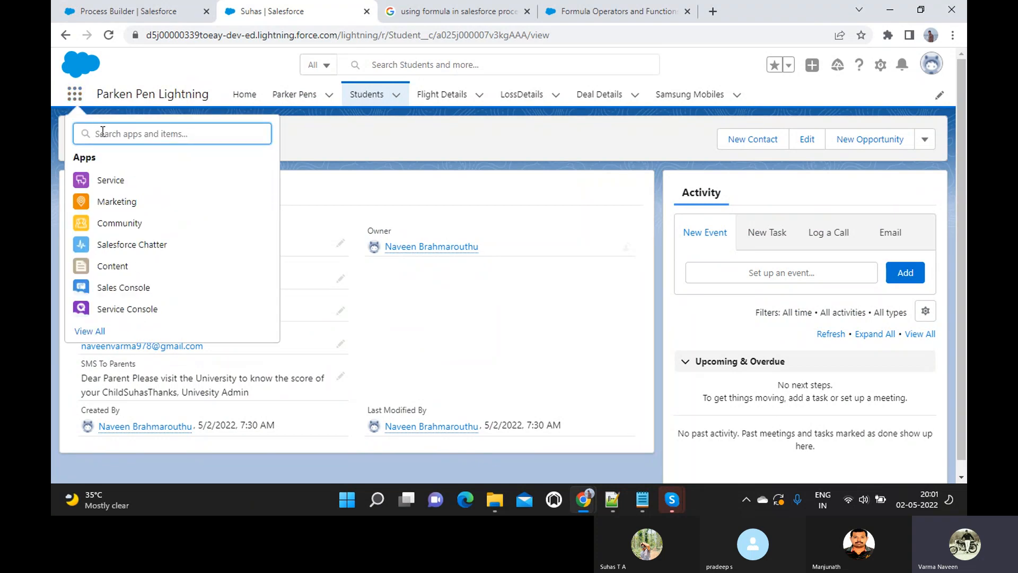
type("chatt")
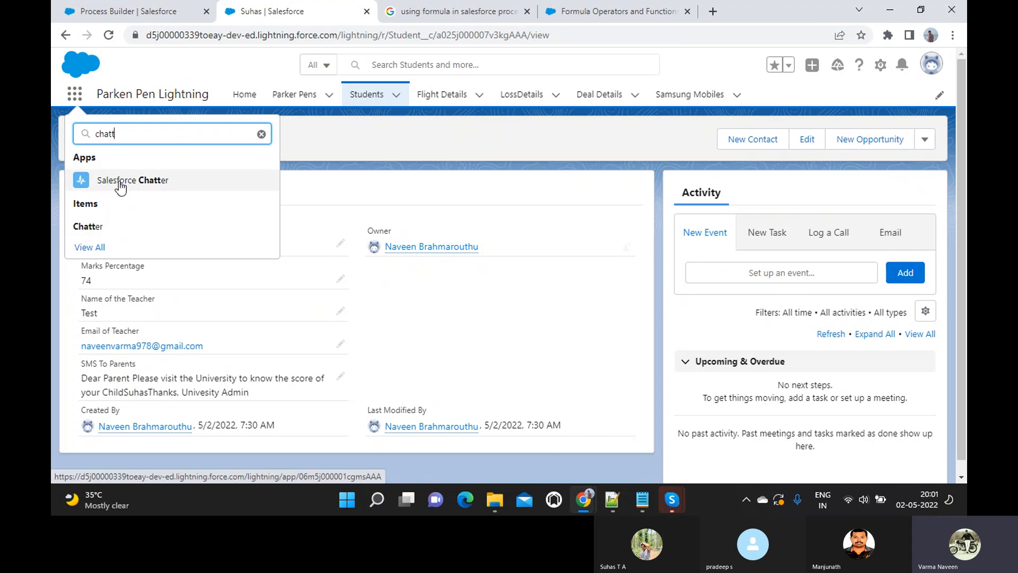
left_click(88, 228)
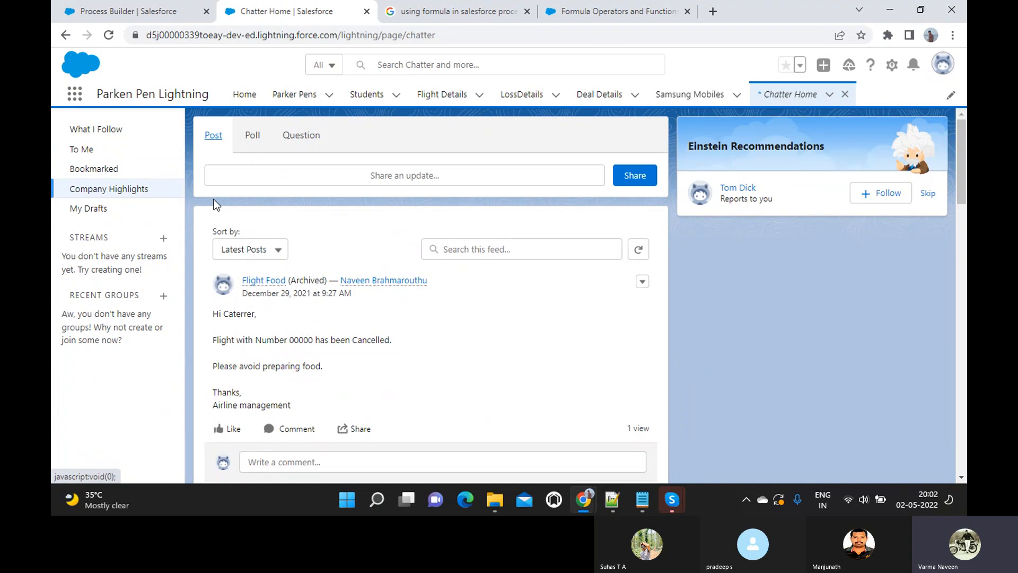
- Scroll through the Chatter feed and start a new group from Recent Groups
scroll(339, 359, "down", 3)
scroll(349, 363, "up", 3)
scroll(349, 360, "down", 3)
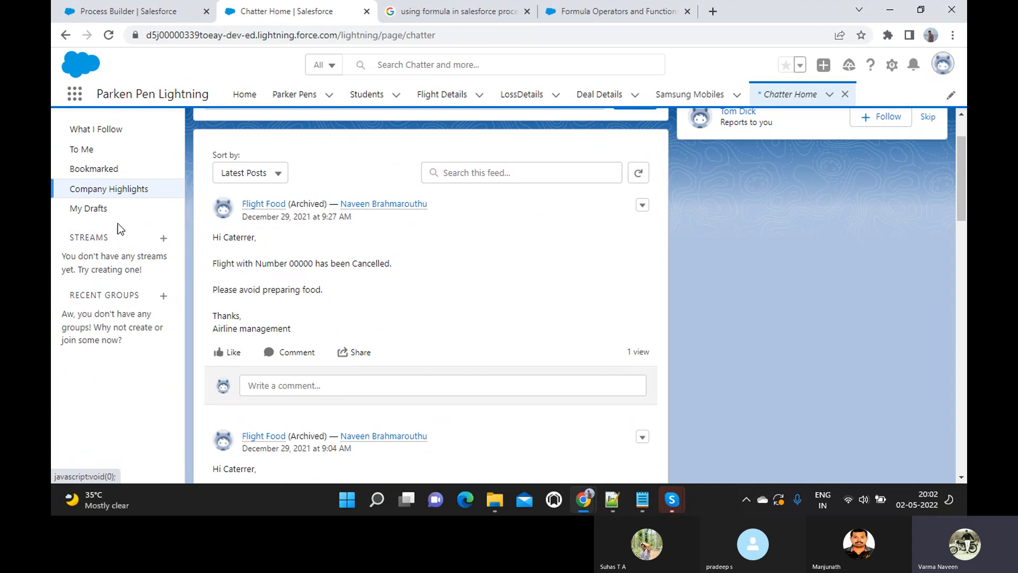
left_click(164, 296)
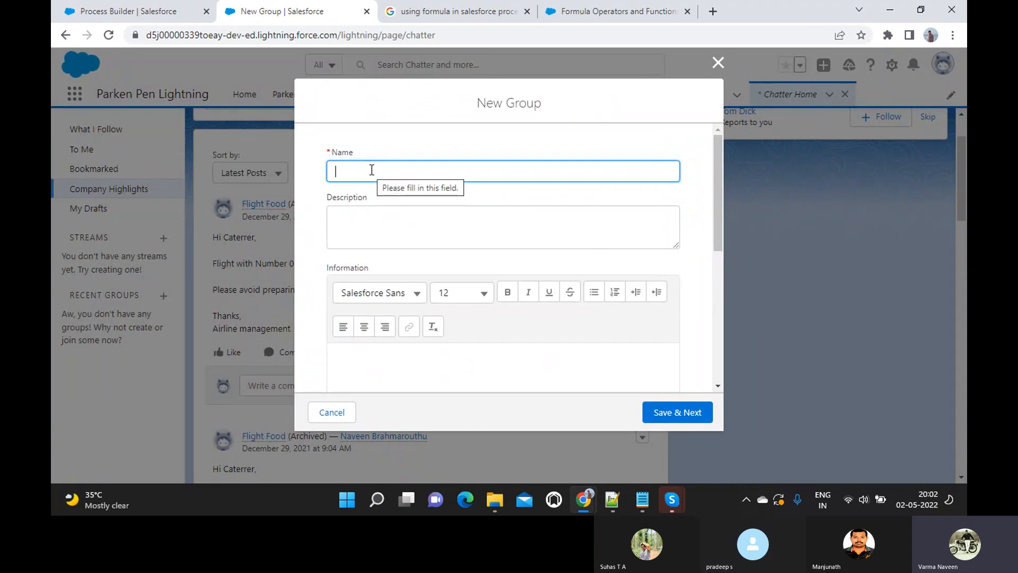
- Name the new group 'Teacher Group', set Access Type to Public, and save
type("Teacher Group")
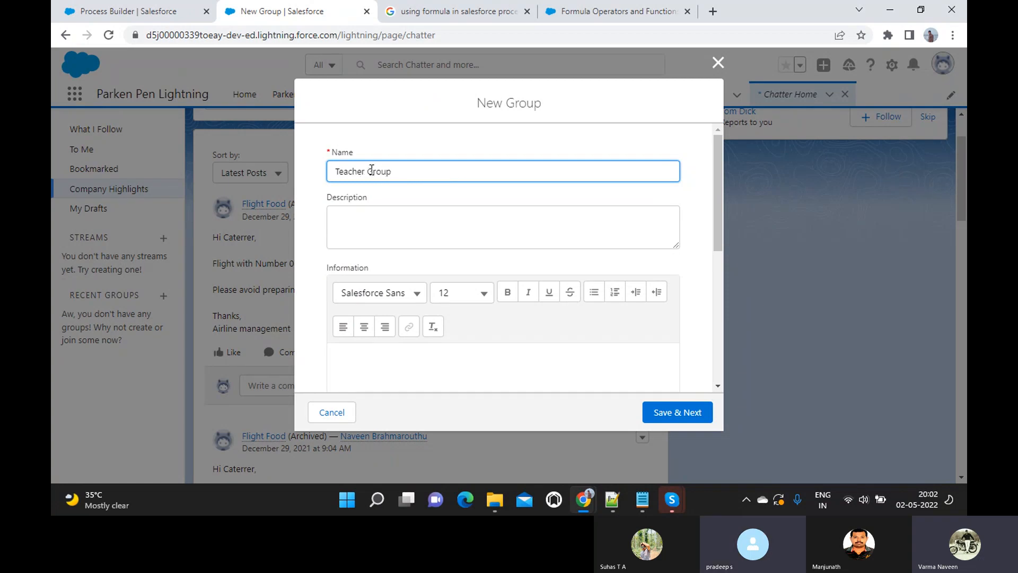
key("Tab")
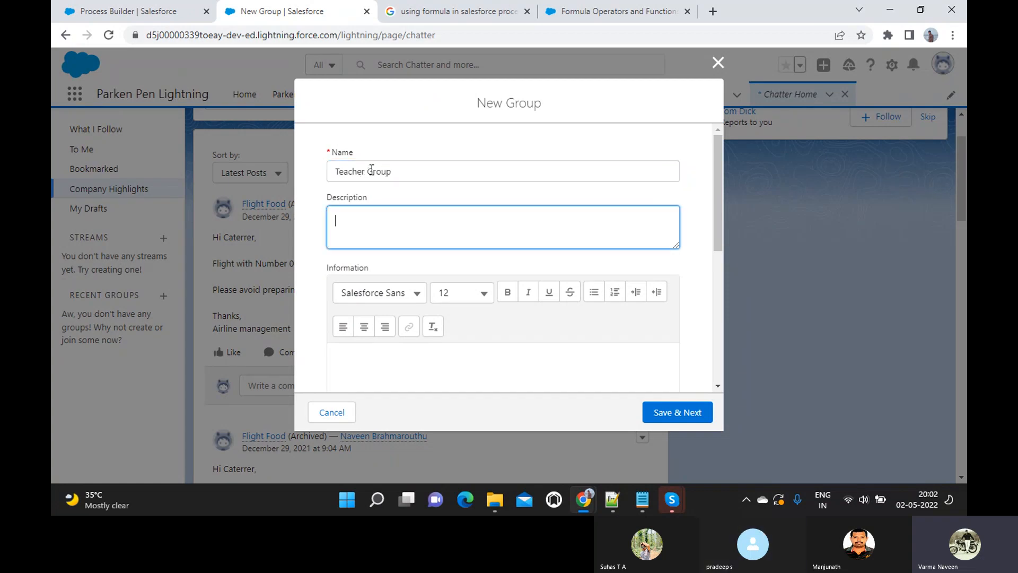
scroll(372, 170, "down", 1)
scroll(372, 170, "down", 1)
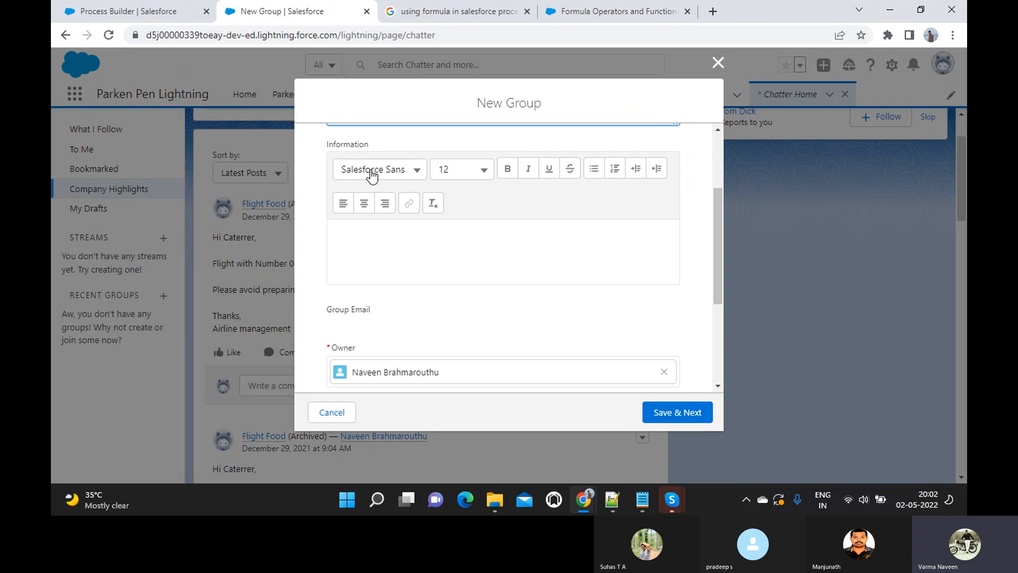
scroll(409, 262, "down", 3)
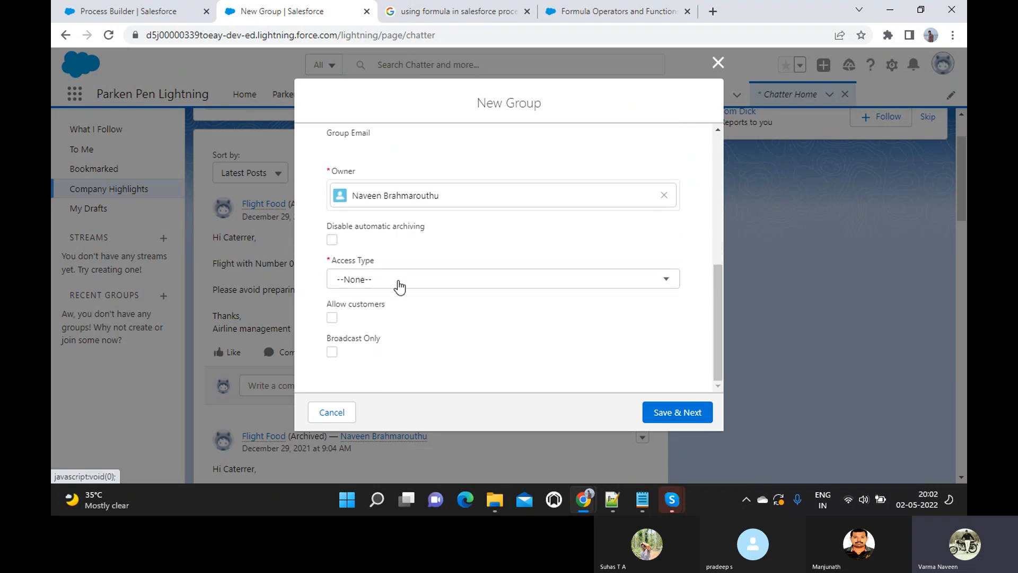
left_click(400, 287)
left_click(373, 333)
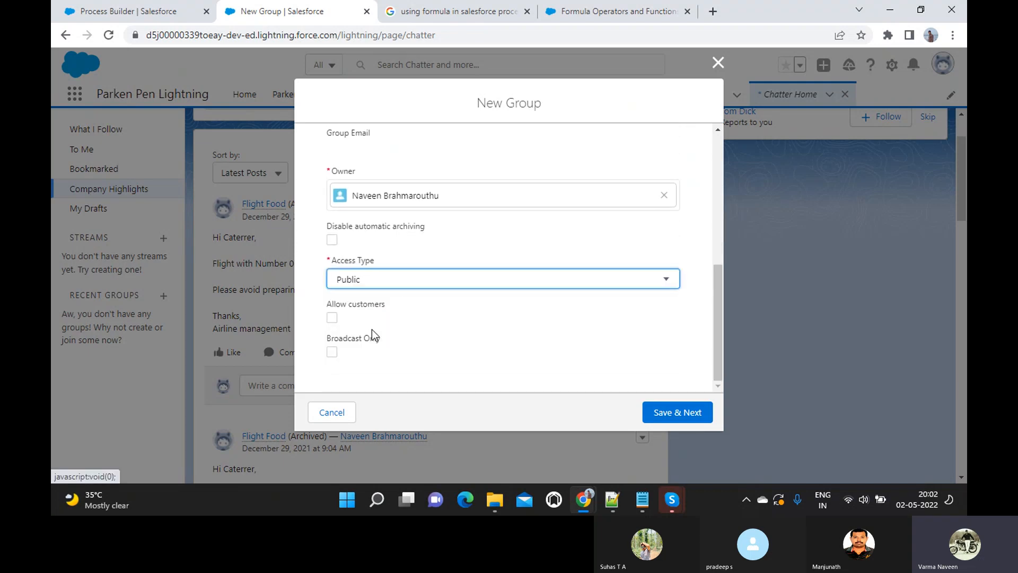
scroll(450, 249, "up", 2)
scroll(449, 249, "down", 2)
scroll(450, 250, "up", 2)
scroll(451, 249, "down", 2)
scroll(449, 249, "up", 4)
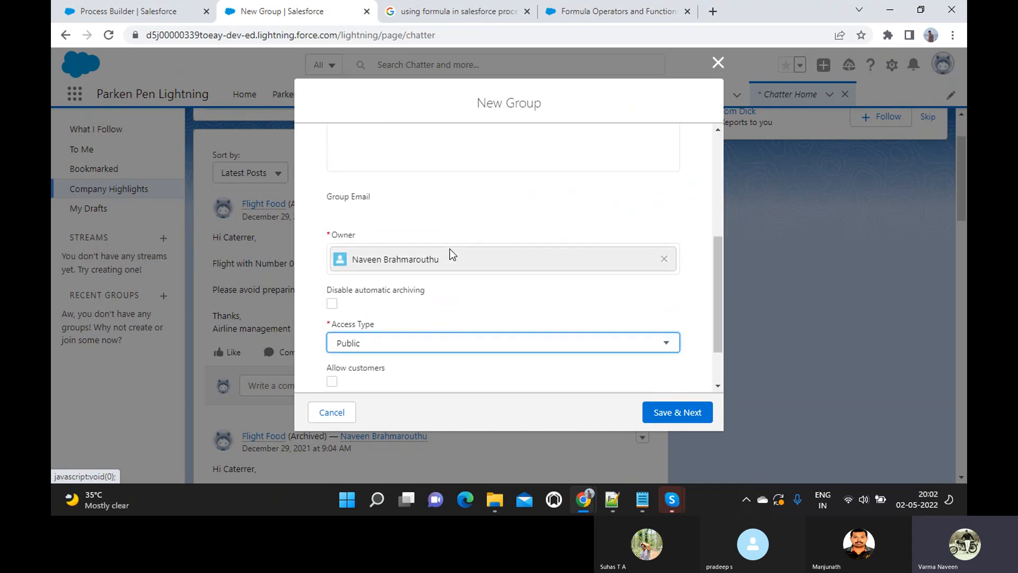
scroll(450, 249, "down", 2)
scroll(449, 249, "down", 1)
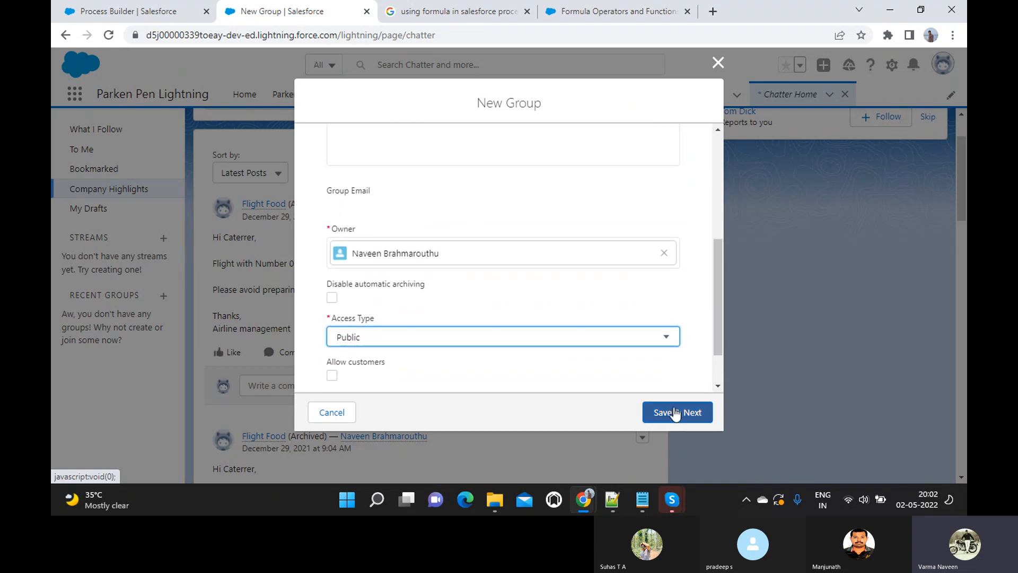
left_click(675, 411)
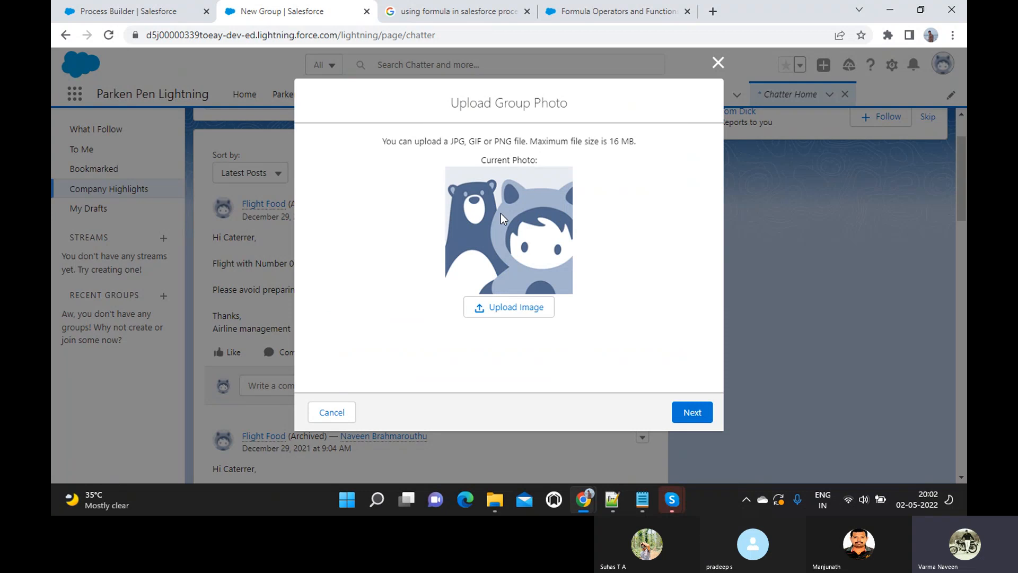
- Skip the group photo and search for a person to add in Manage Members
left_click(697, 416)
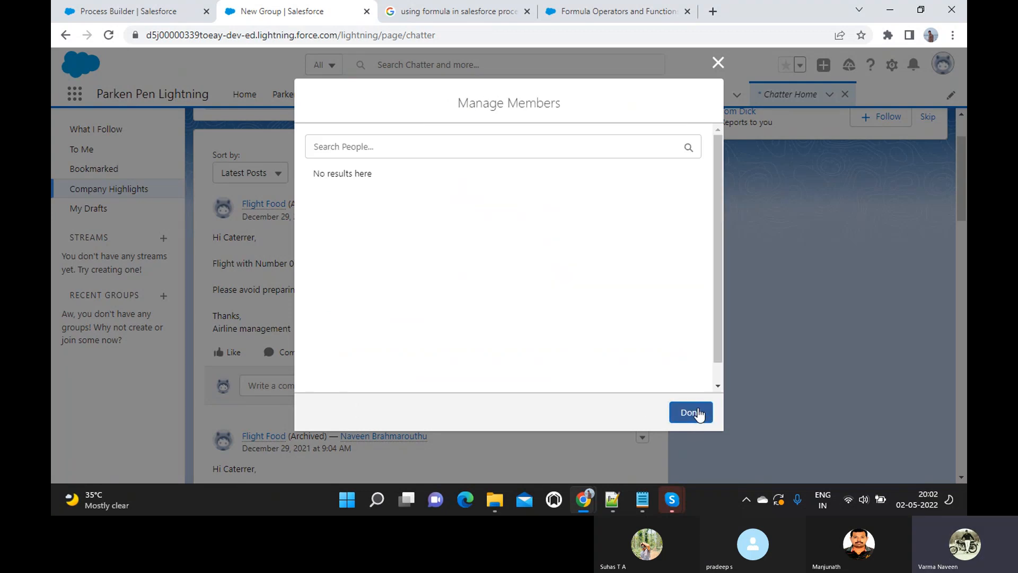
left_click(350, 153)
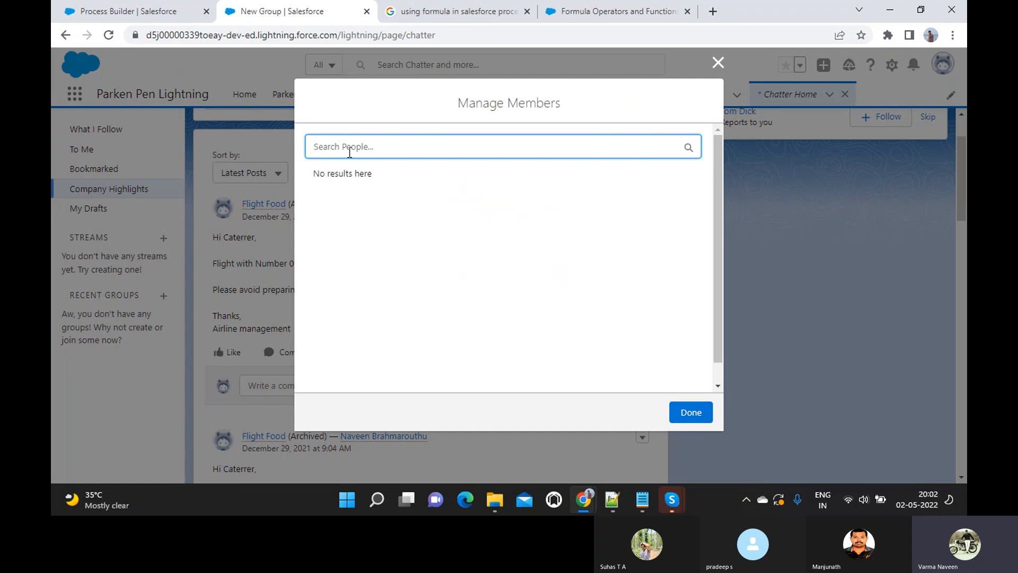
type("Susha")
key("BackSpace")
key("BackSpace")
key("BackSpace")
type("has")
key("ctrl+a")
key("BackSpace")
- Finish Teacher Group without members, then save a clone of the OU Student Marks Process
left_click(686, 412)
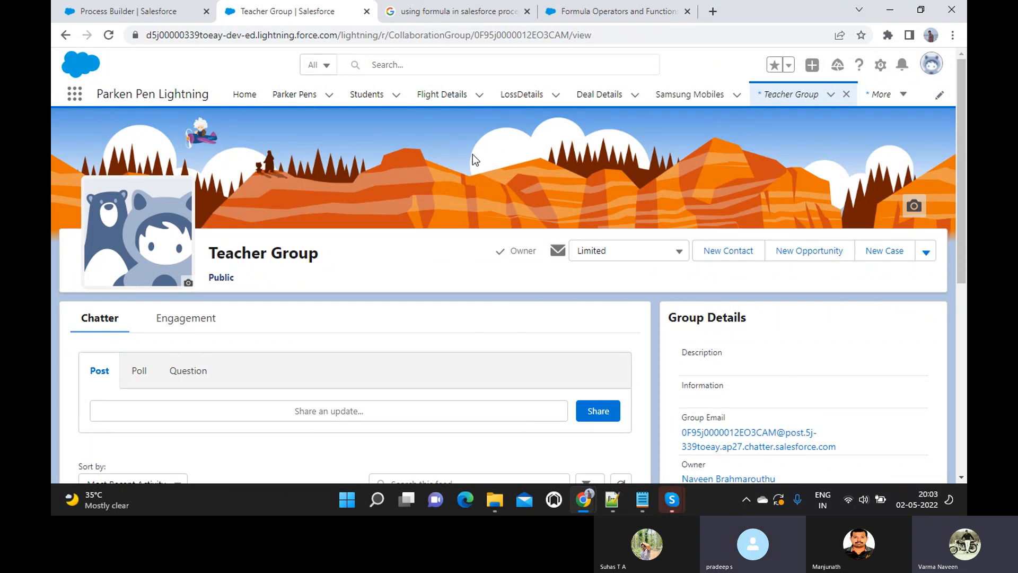
left_click(588, 12)
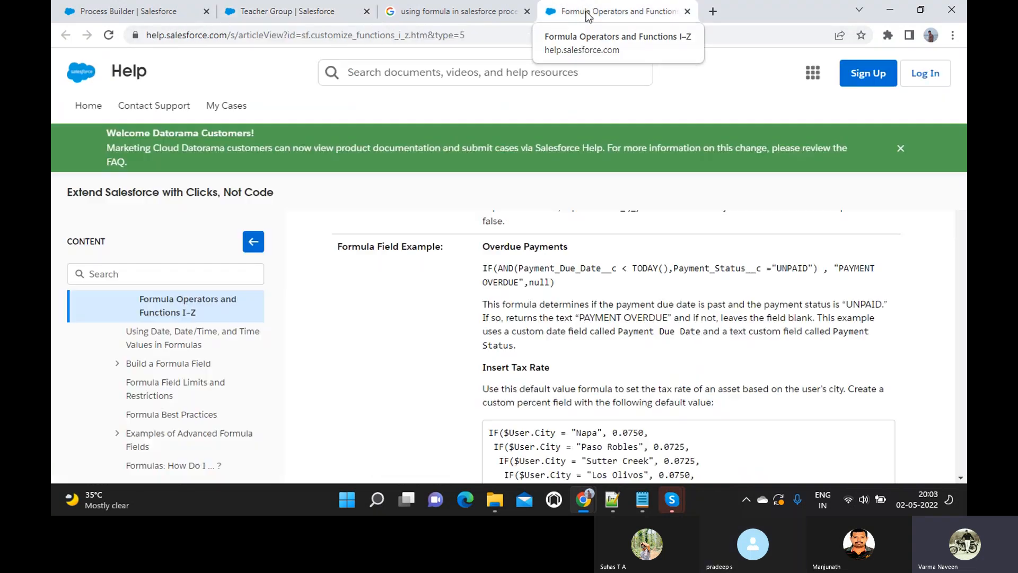
left_click(134, 14)
left_click(695, 195)
scroll(667, 284, "down", 3)
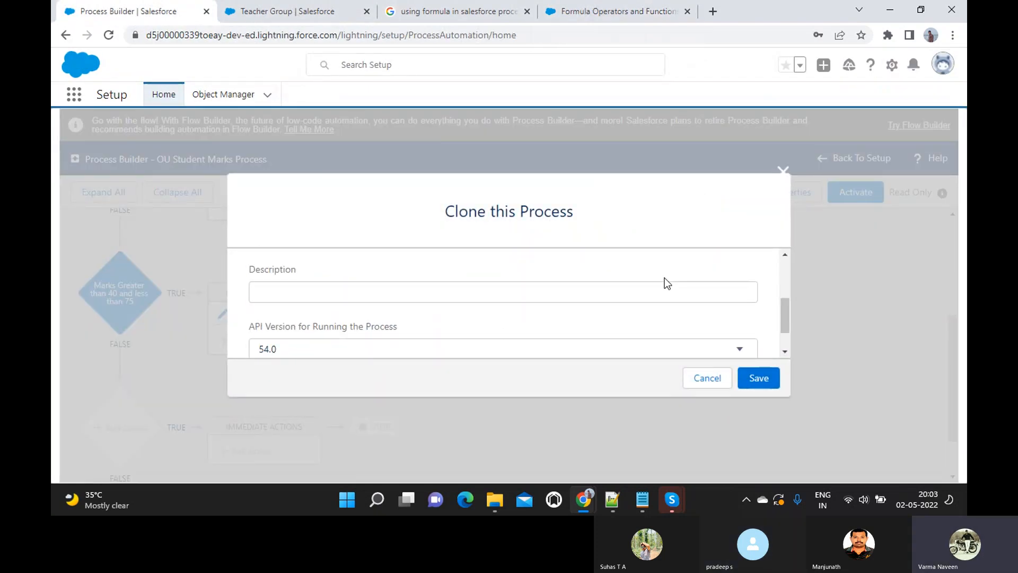
left_click(757, 380)
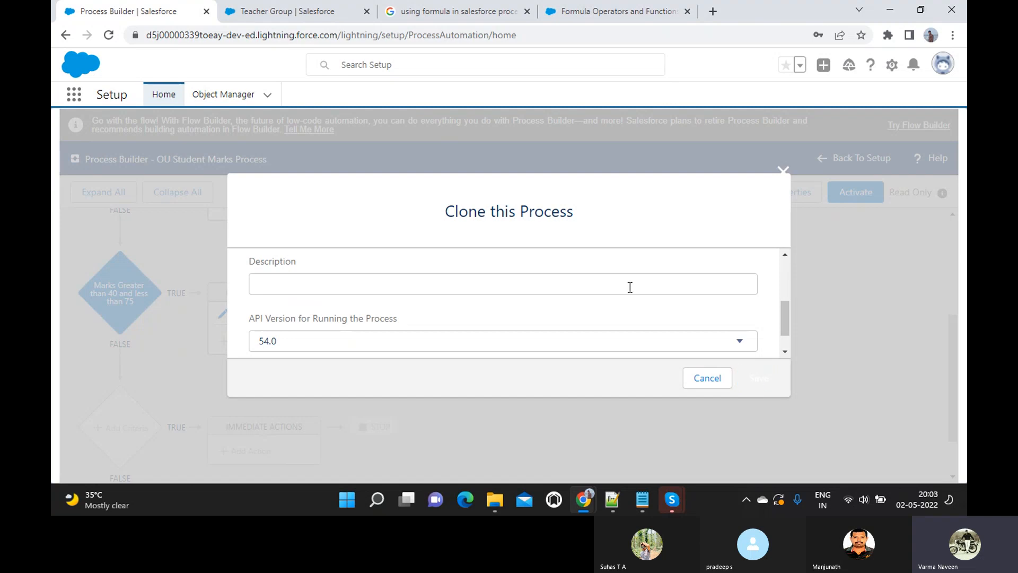
scroll(630, 287, "down", 2)
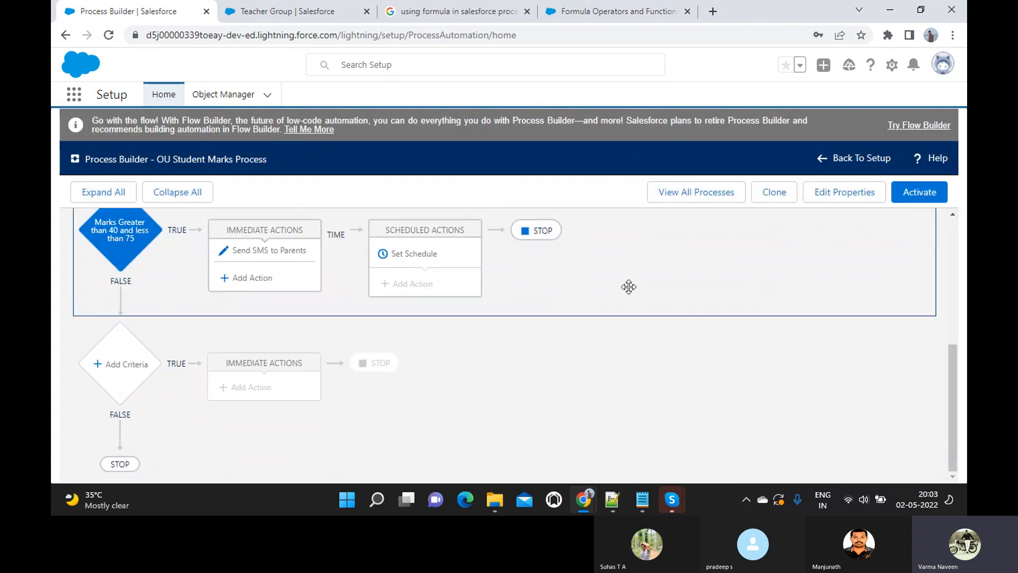
- Add a criterion named 'Marks greater than 75 and less than 100 or equals'
left_click(112, 365)
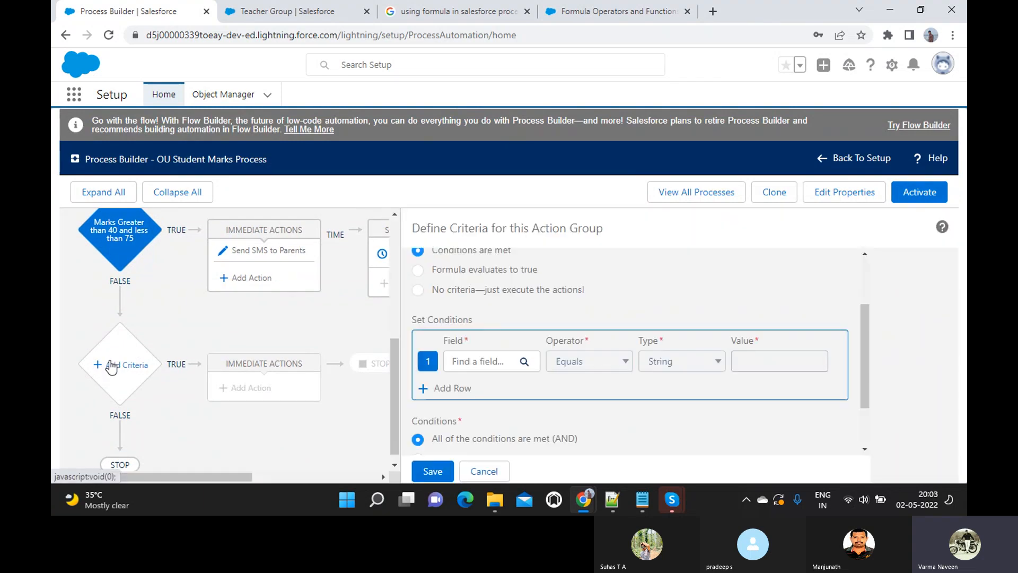
scroll(479, 307, "up", 2)
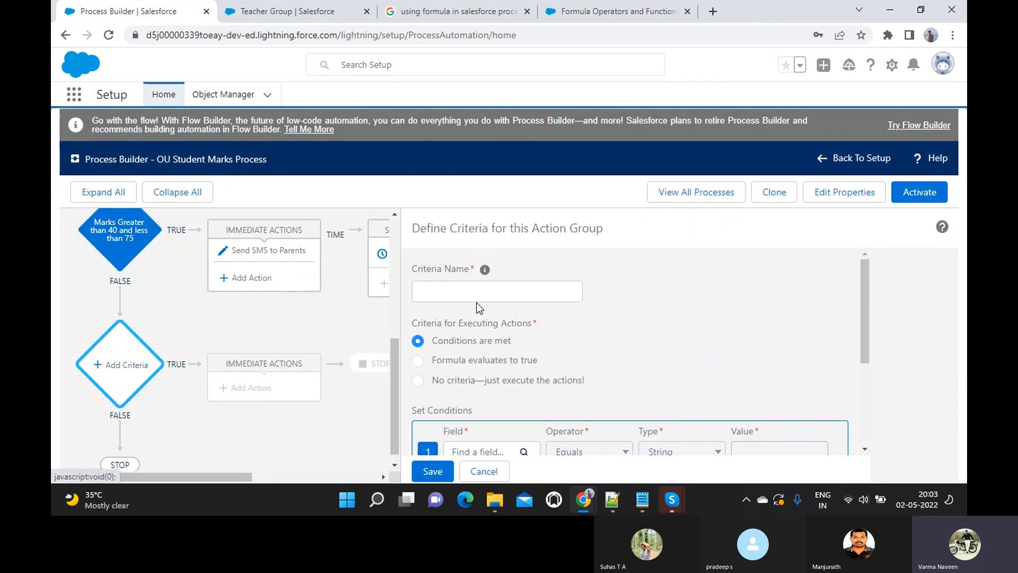
left_click(452, 294)
type("Marks ")
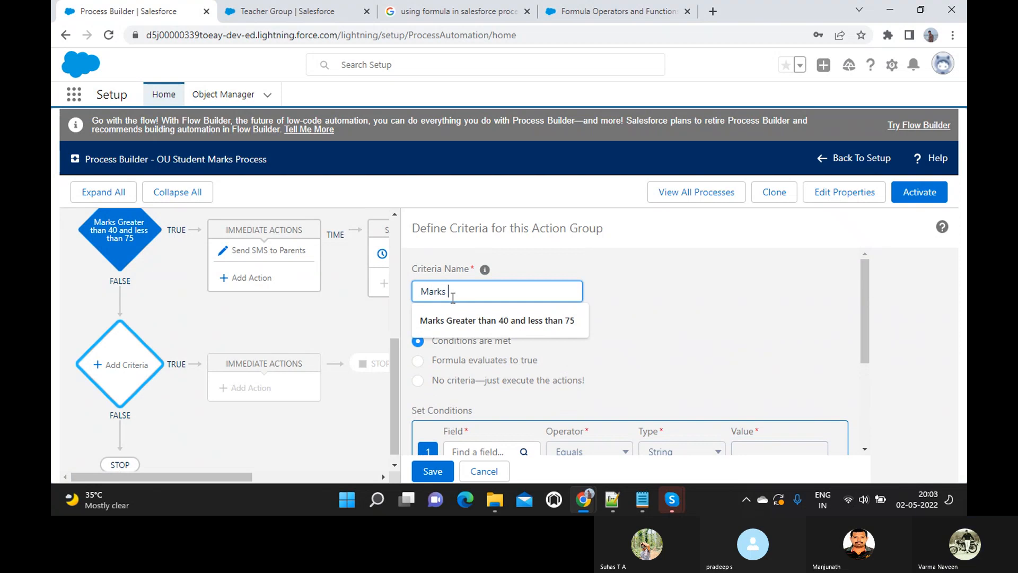
type("greater than 75 and")
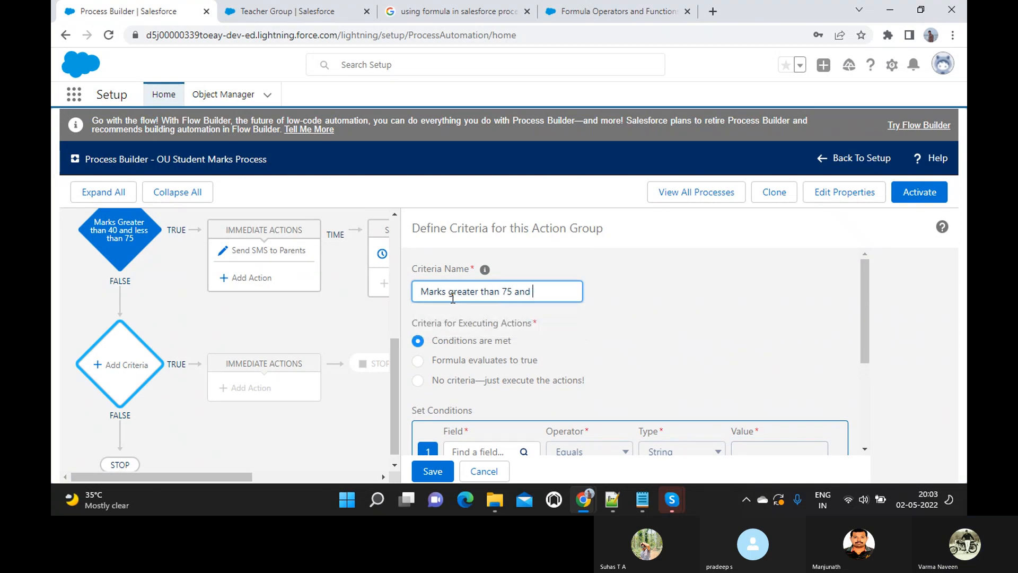
type(" less ")
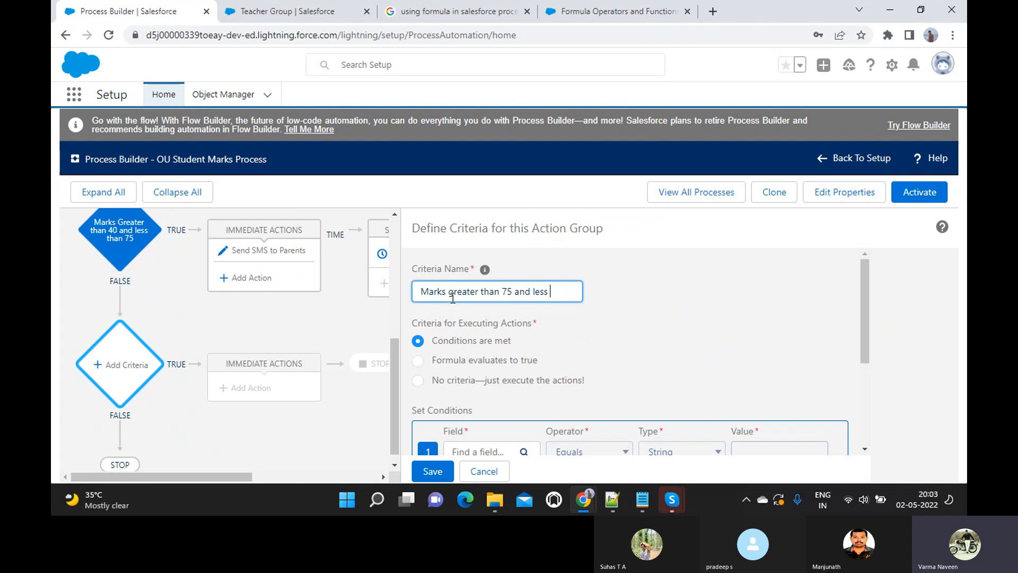
type("than 100")
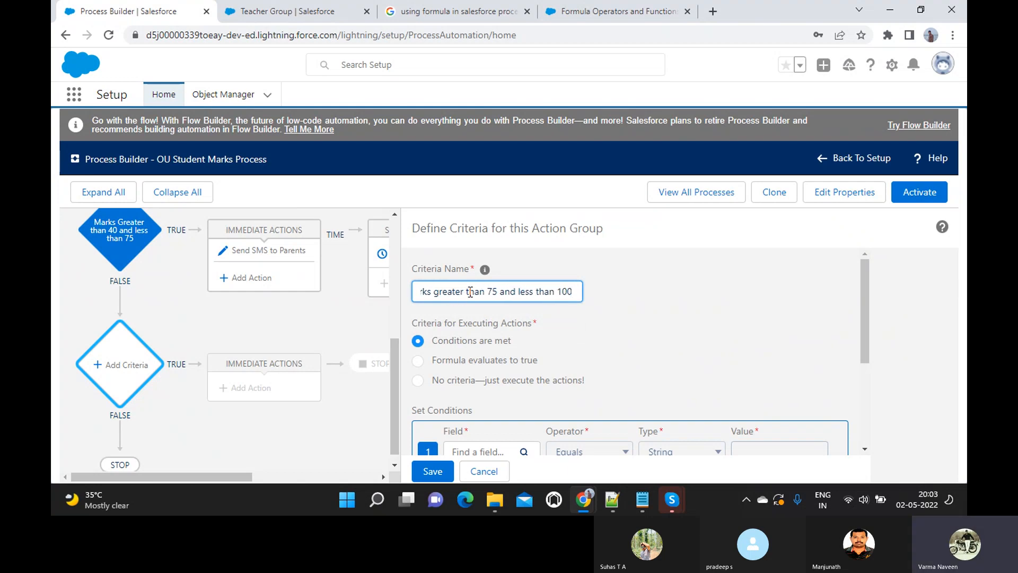
type(" or equals")
- Set the first condition to Marks Percentage greater than or equal to 75
scroll(484, 294, "down", 3)
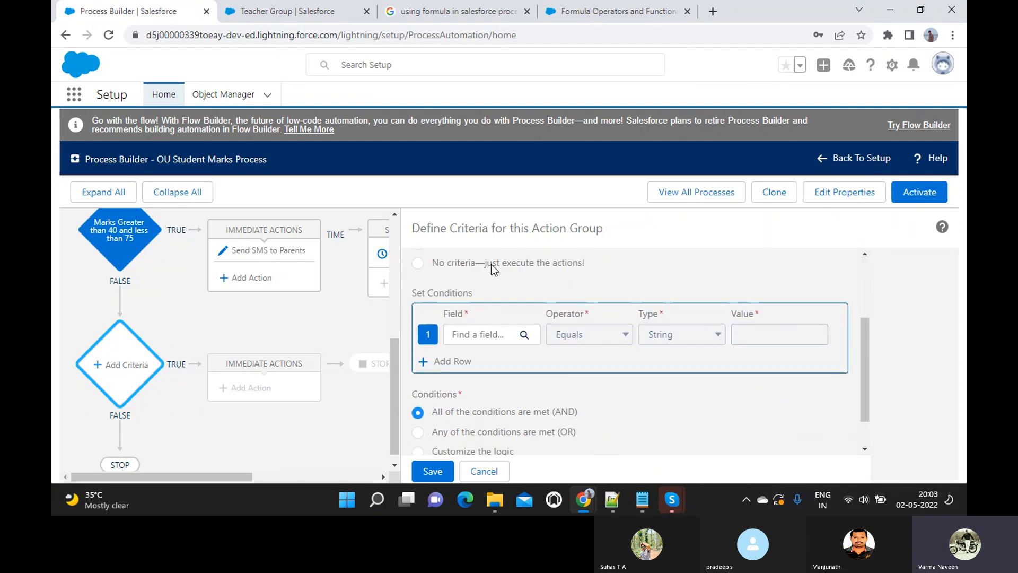
left_click(473, 335)
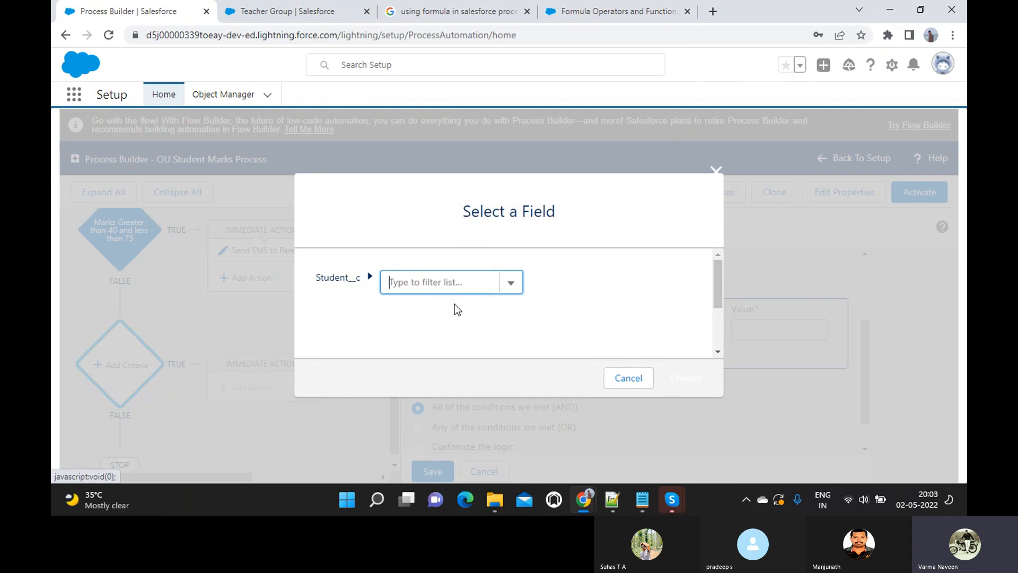
left_click(436, 281)
type("Marks")
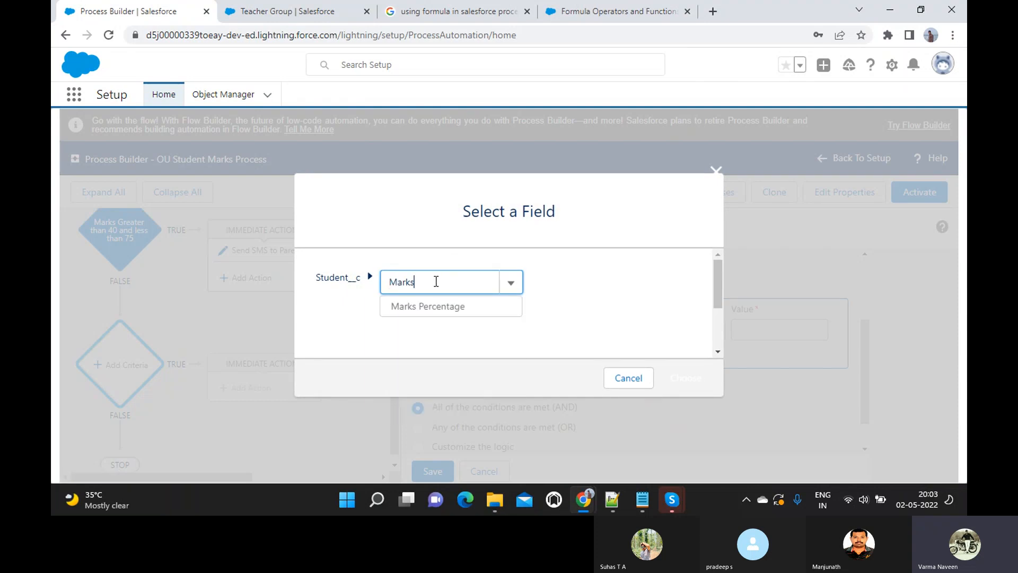
left_click(432, 313)
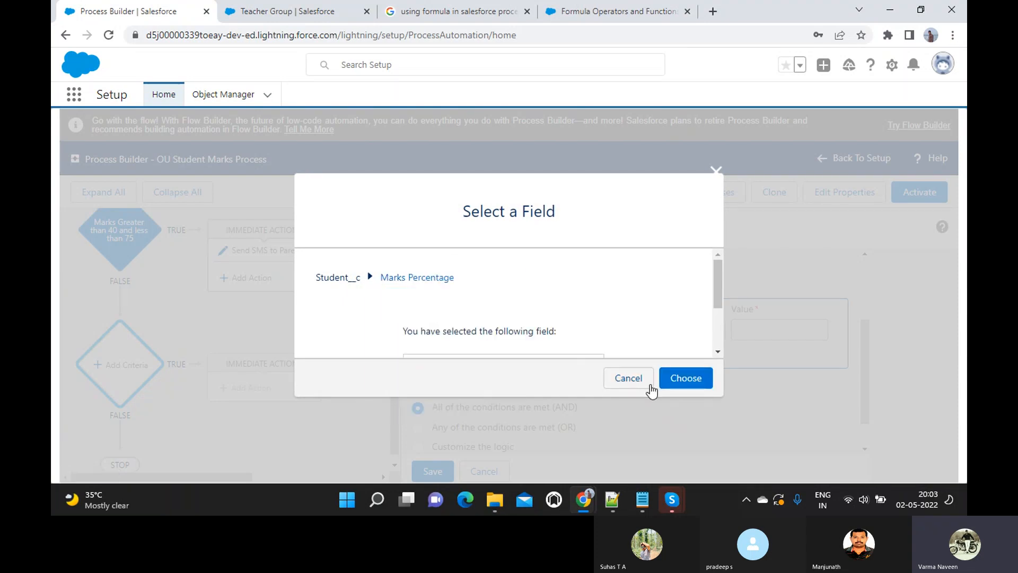
left_click(676, 378)
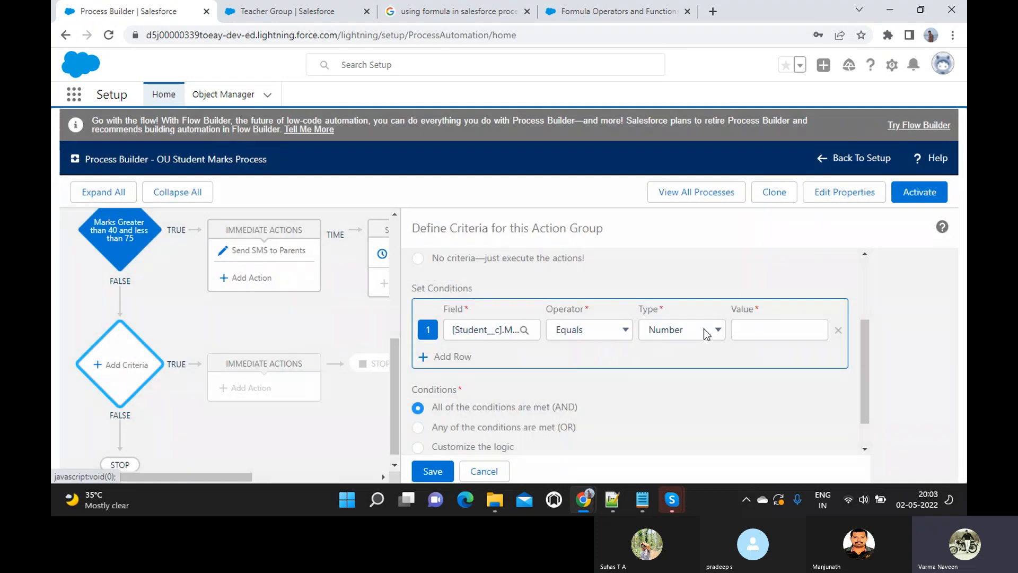
left_click(594, 333)
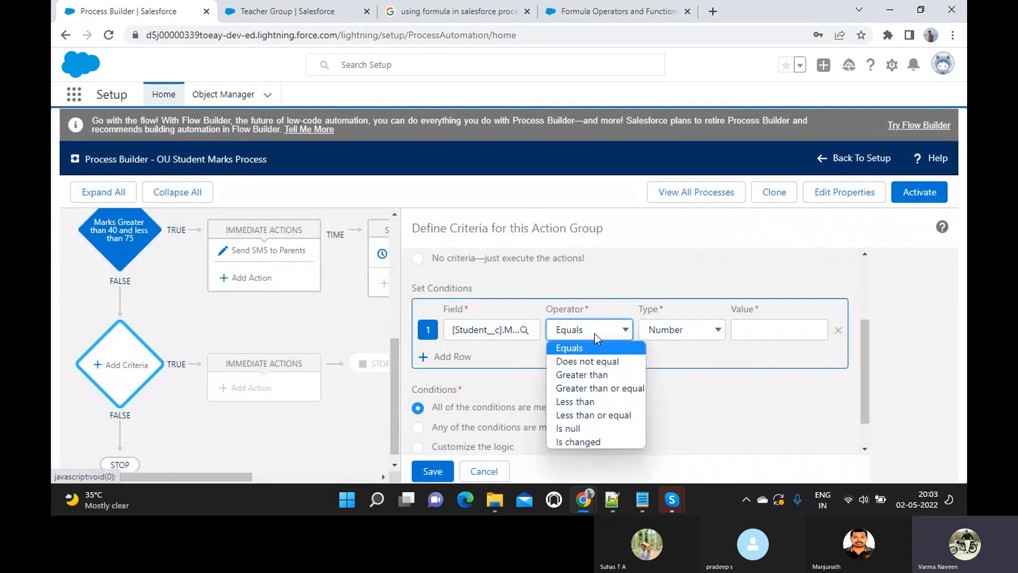
left_click(581, 389)
left_click(775, 326)
type("75")
scroll(542, 315, "down", 1)
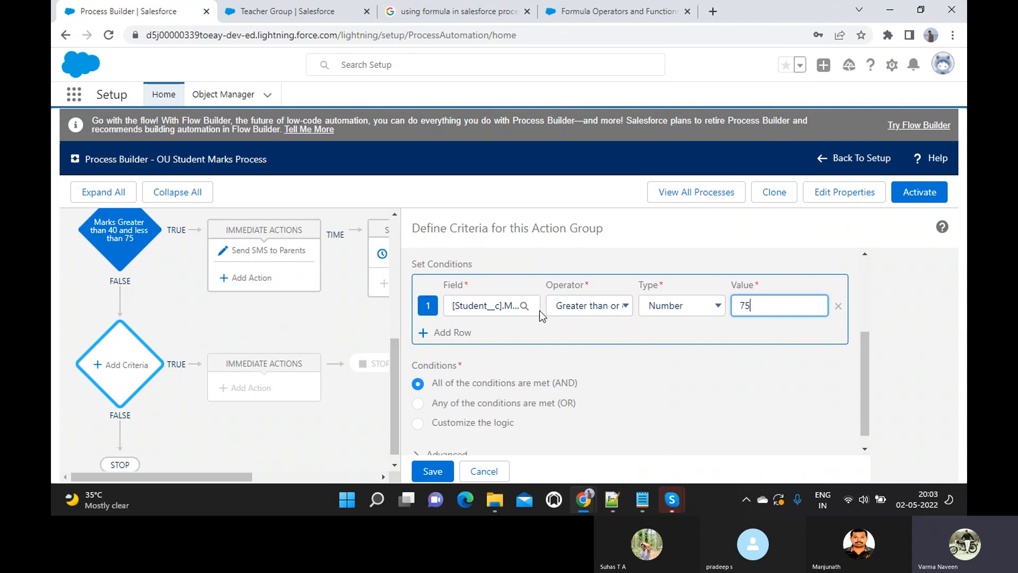
- Add a second condition: Marks Percentage less than or equal to 100
left_click(455, 332)
left_click(474, 334)
type("Marks")
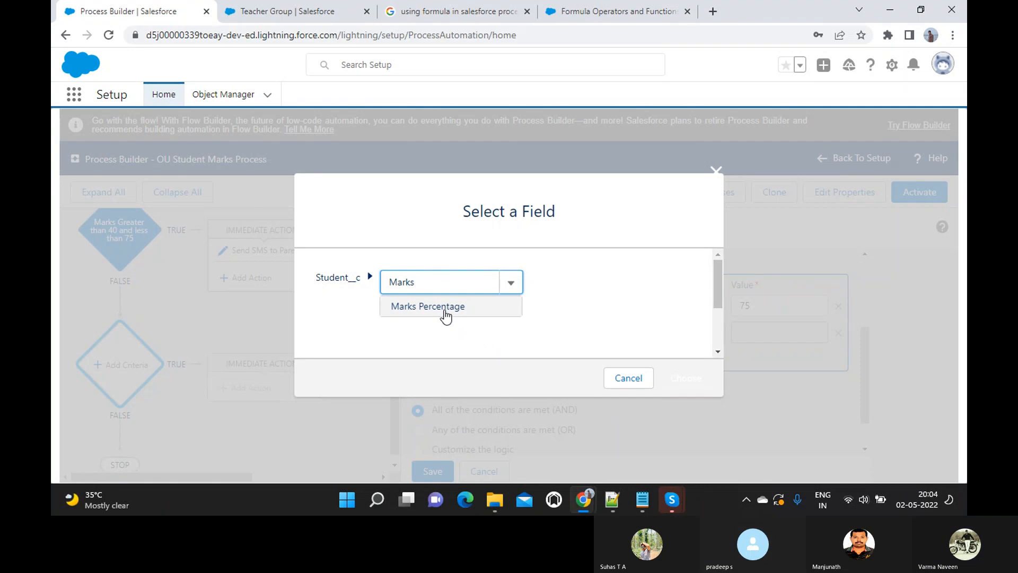
left_click(444, 310)
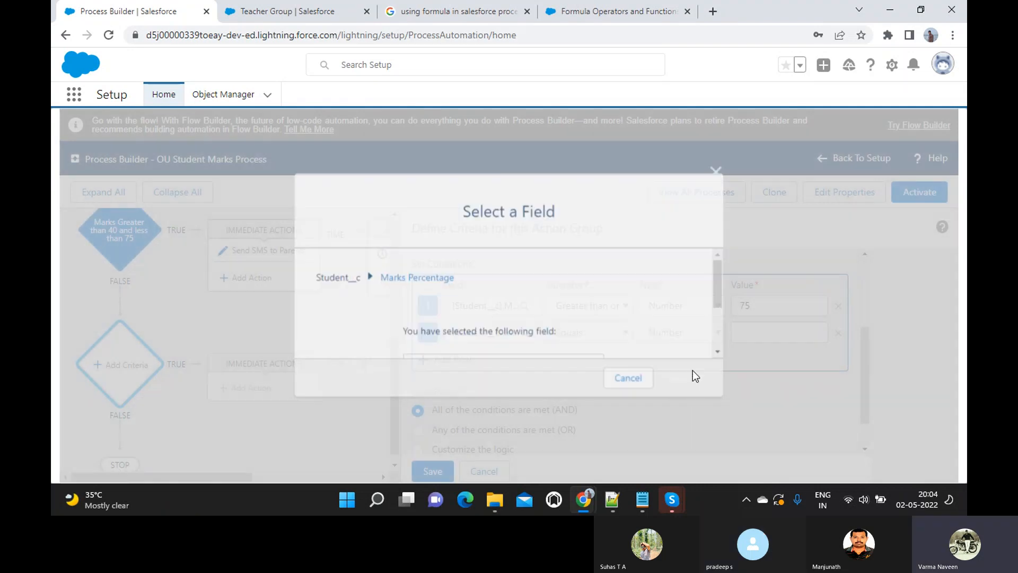
left_click(693, 376)
left_click(614, 339)
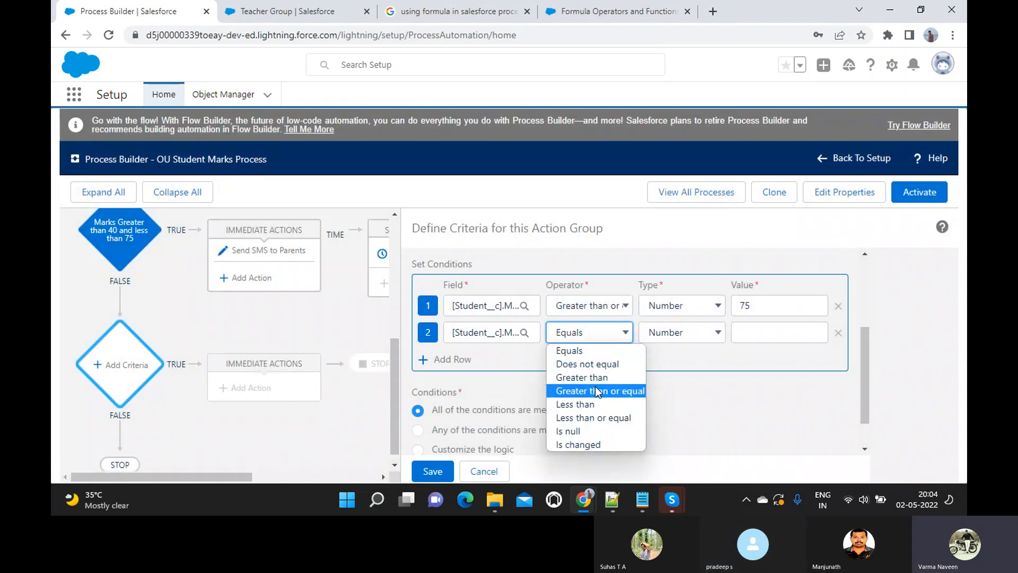
left_click(570, 418)
left_click(772, 329)
type("100")
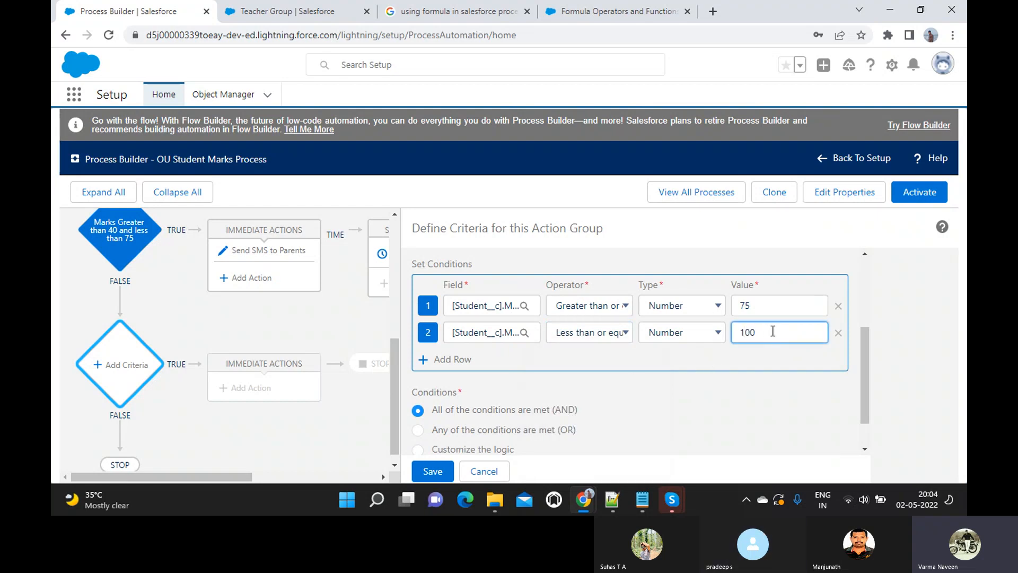
- Run actions only when specified changes are made, and save the criteria
scroll(772, 331, "down", 1)
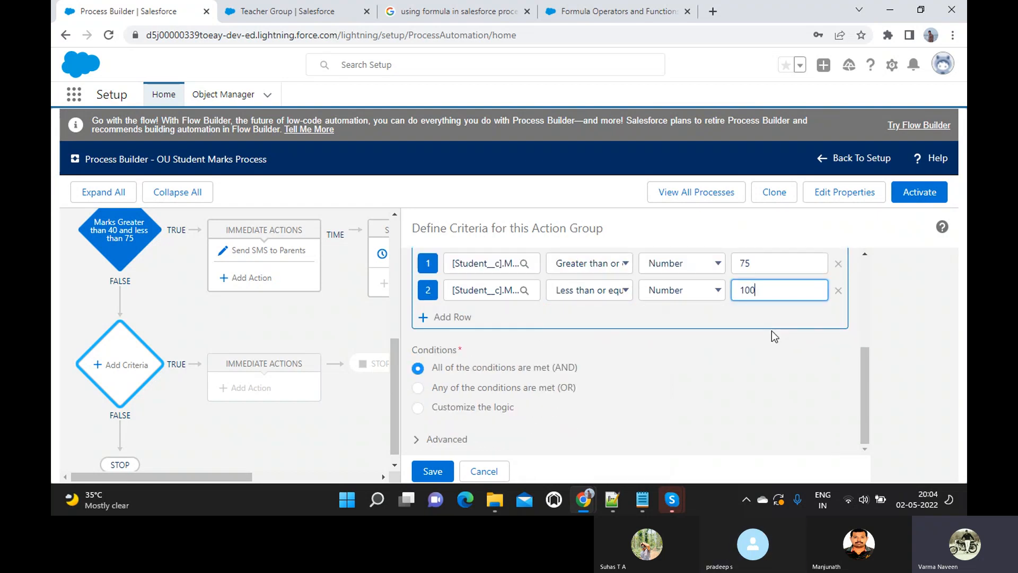
left_click(438, 439)
scroll(438, 440, "down", 1)
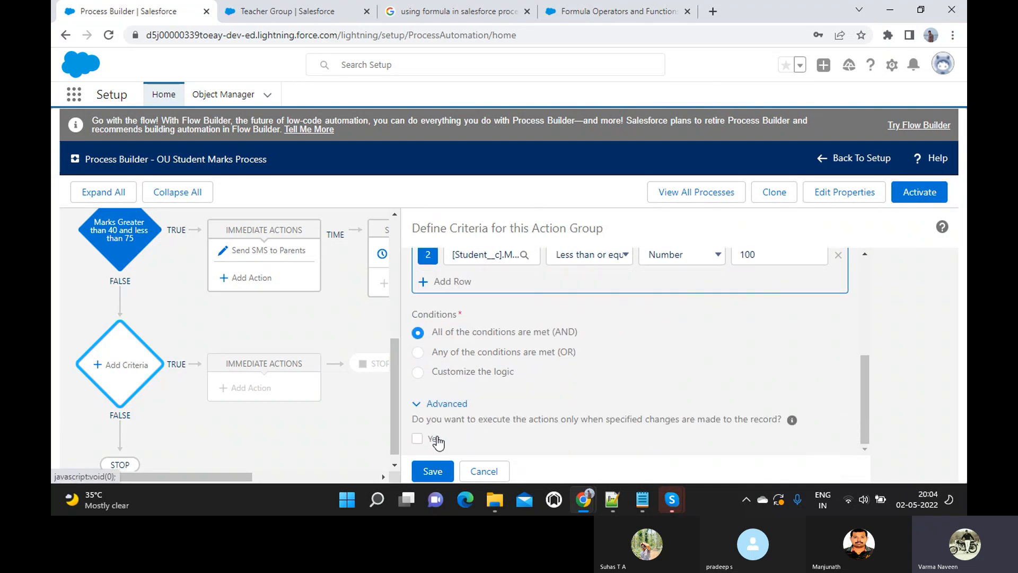
left_click(416, 441)
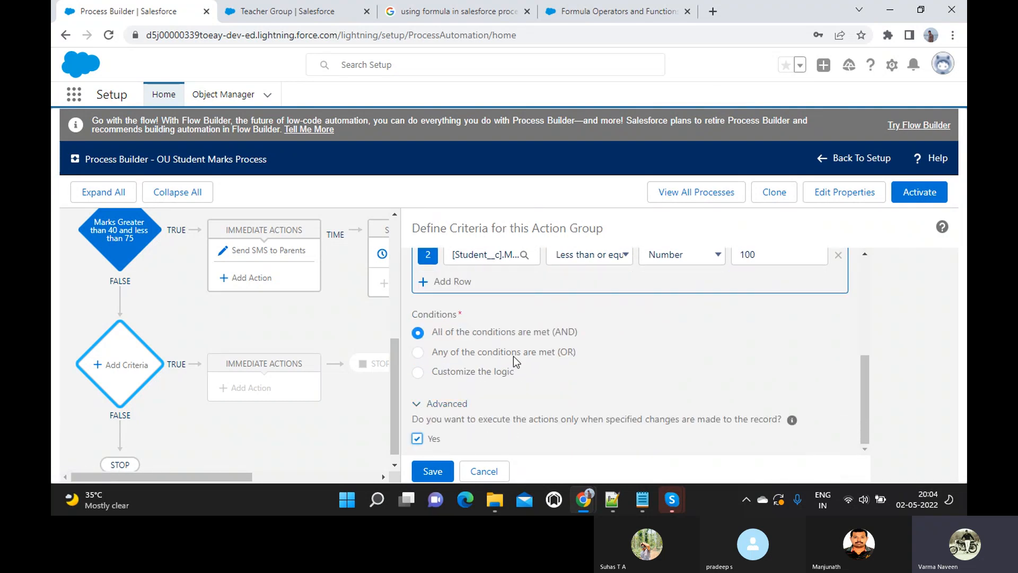
left_click(430, 472)
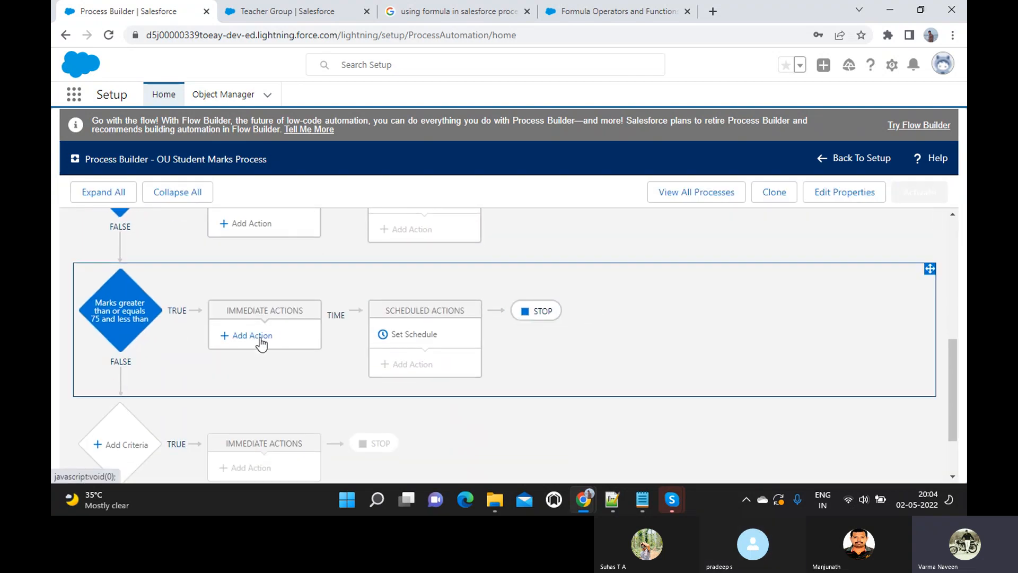
left_click(254, 336)
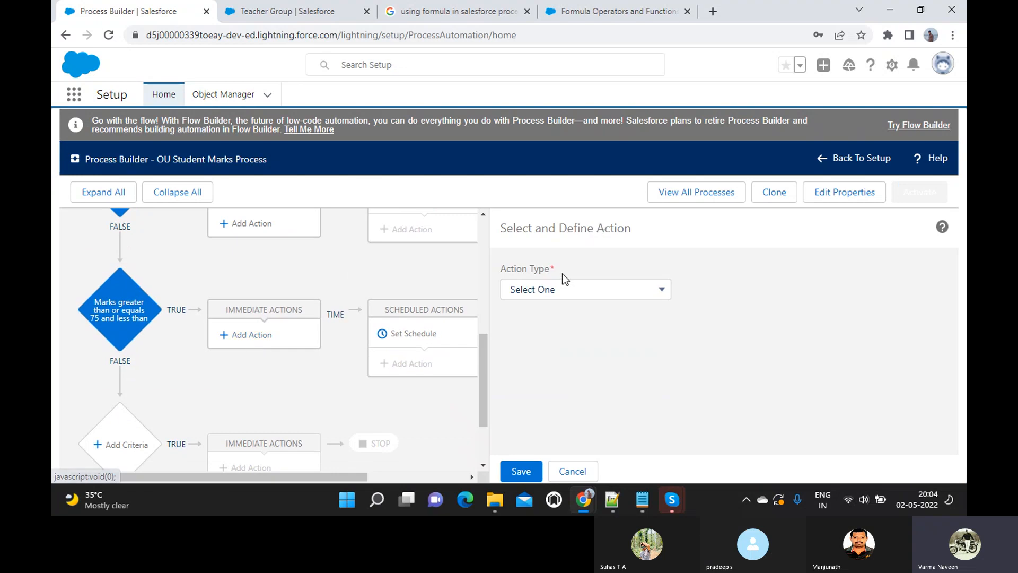
- Make the action a Post to Chatter named 'APpreciation post to Teacher Group'
left_click(551, 290)
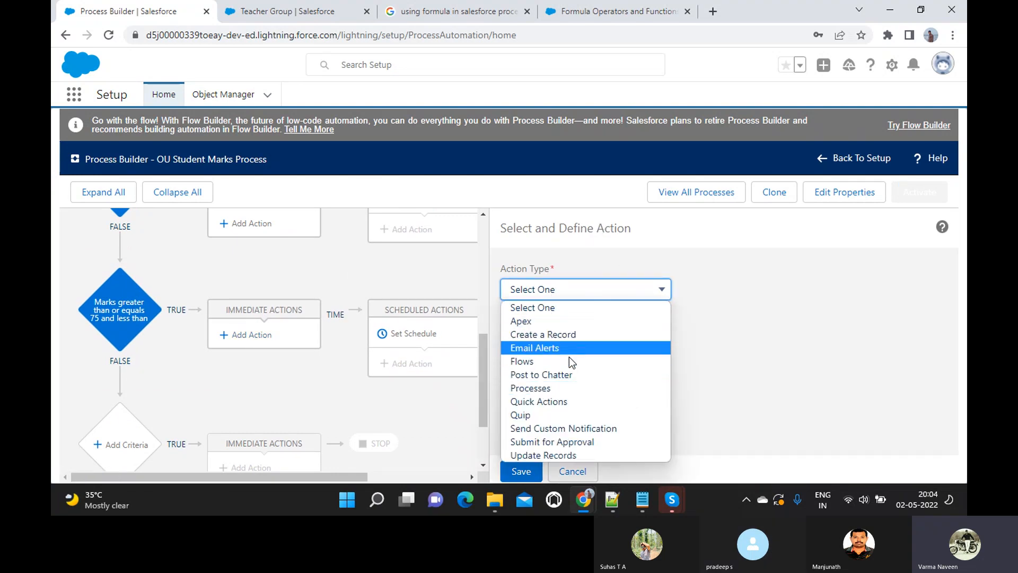
left_click(561, 376)
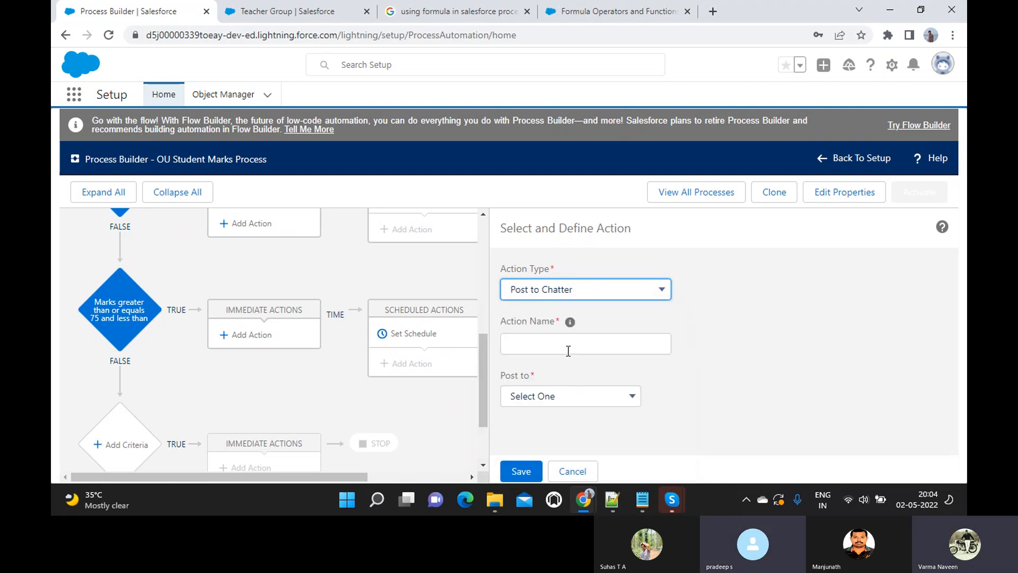
left_click(568, 351)
type("AP")
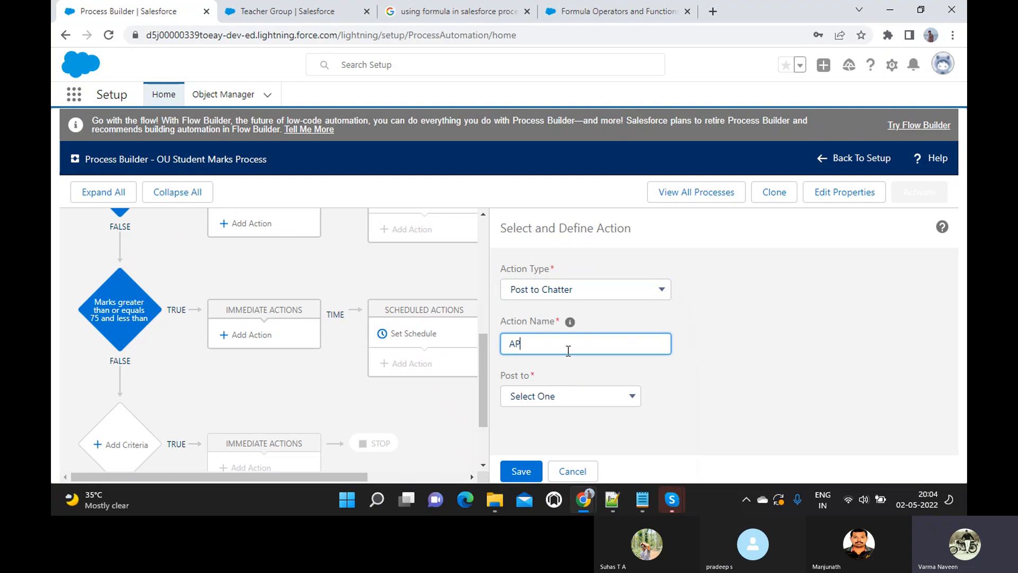
type("preciation post to Teacher Group")
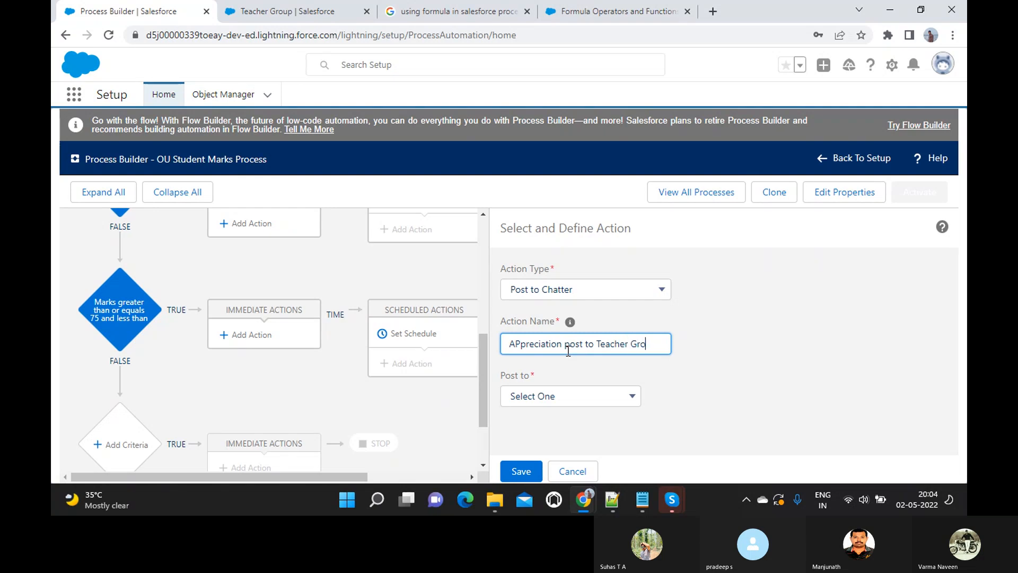
- Post to a Chatter Group and choose Teacher Group as the target
left_click(543, 396)
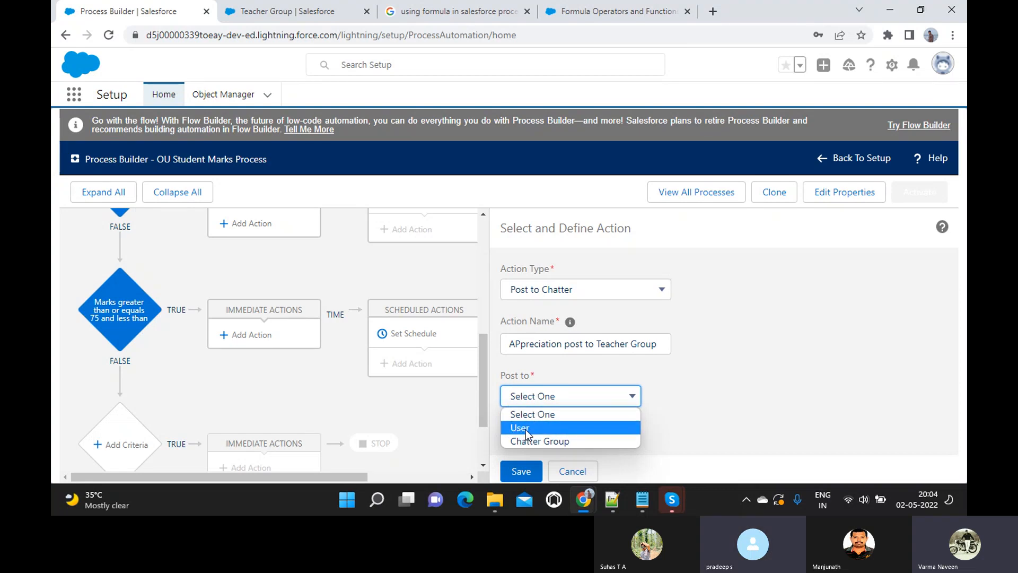
left_click(548, 441)
scroll(597, 374, "down", 2)
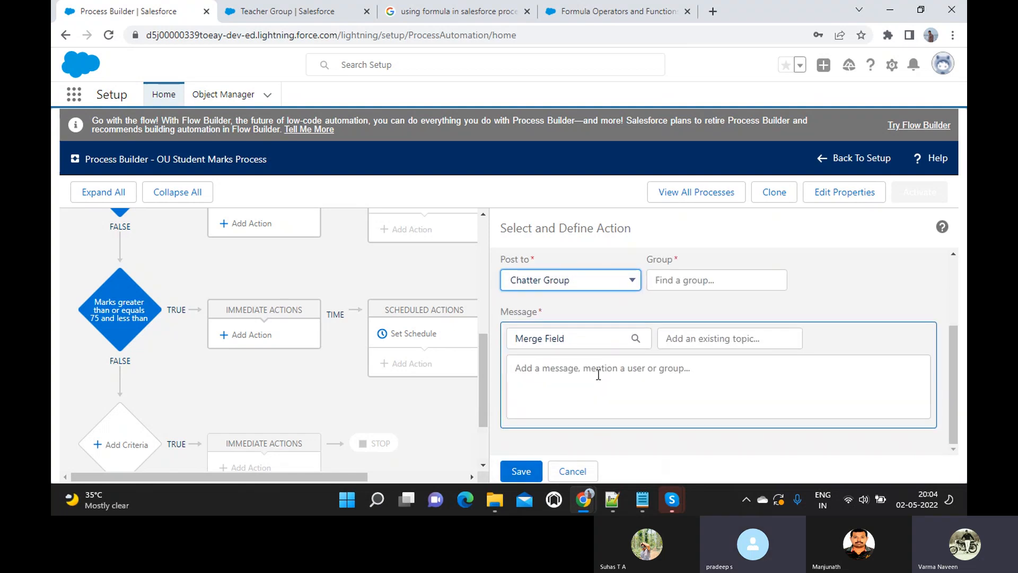
left_click(690, 275)
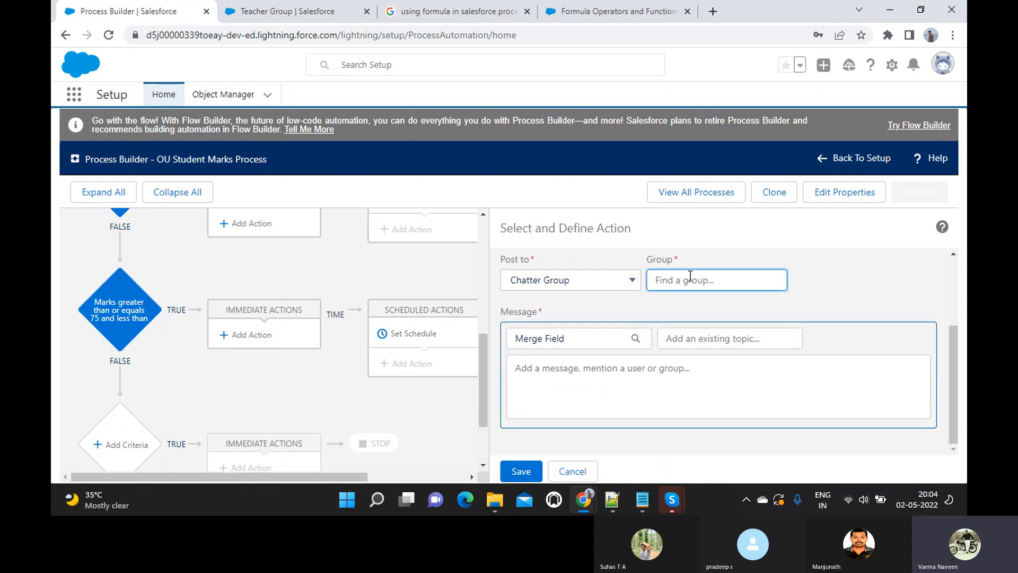
type("Teach")
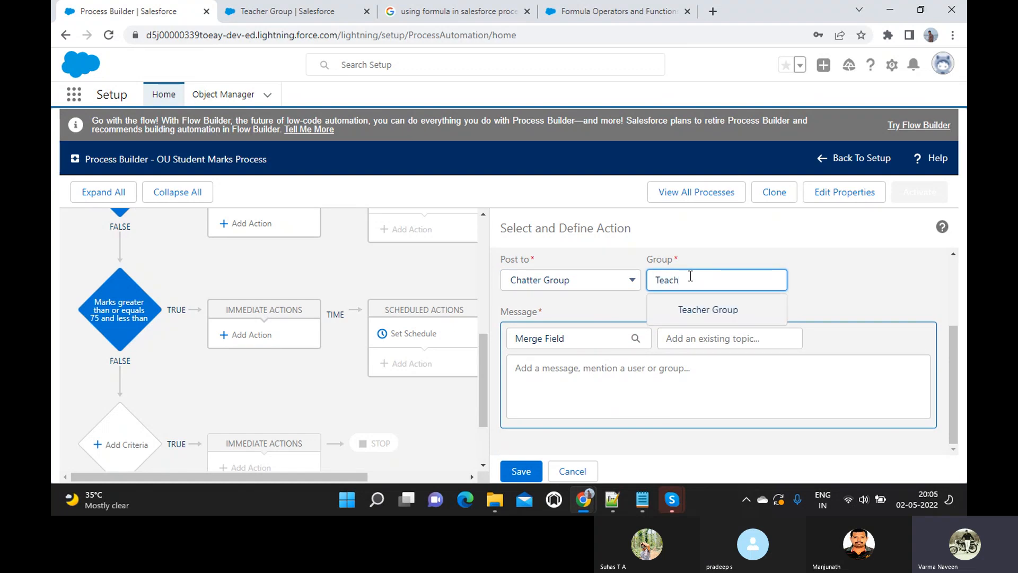
left_click(707, 313)
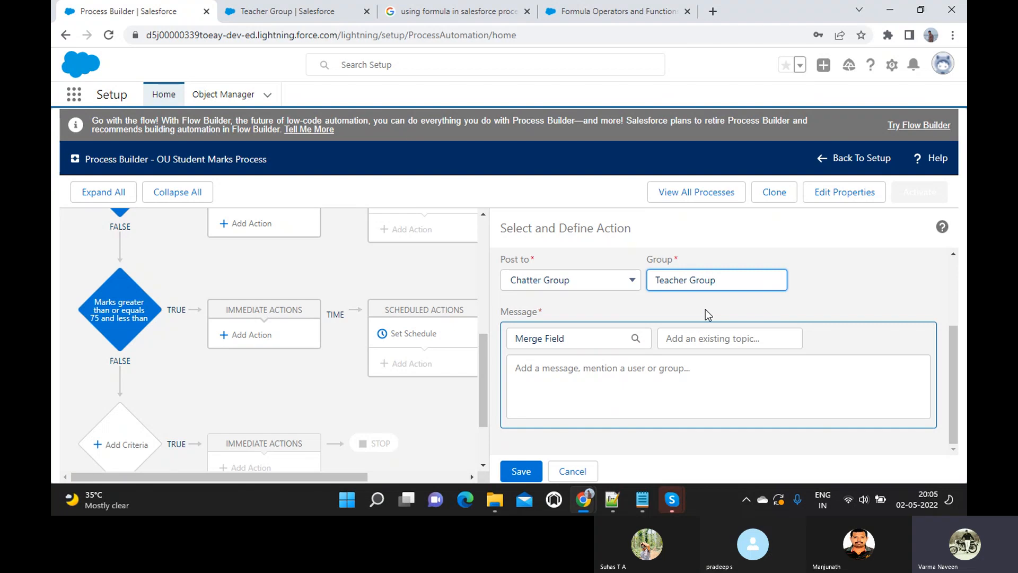
left_click(597, 375)
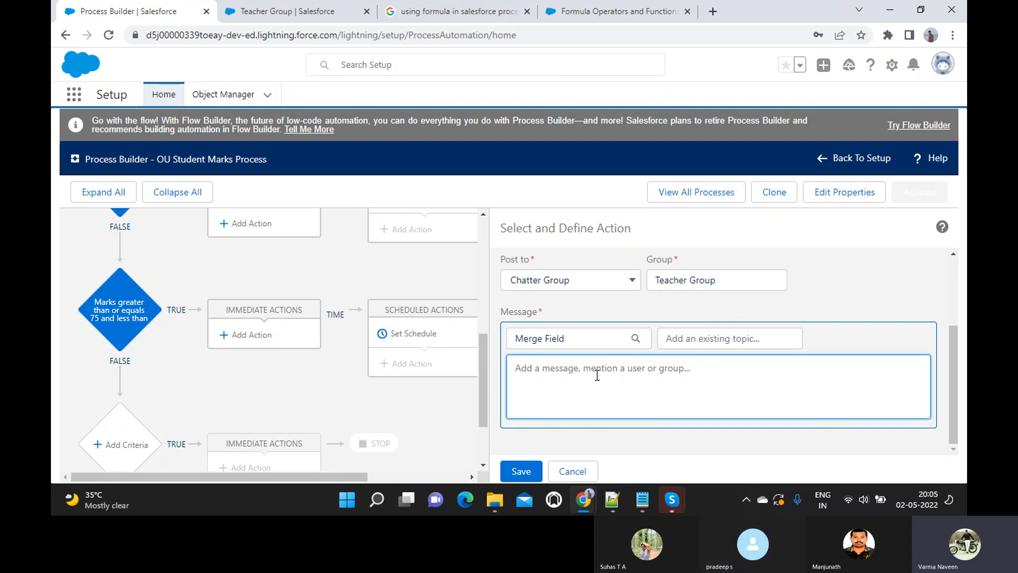
mouse_move(642, 499)
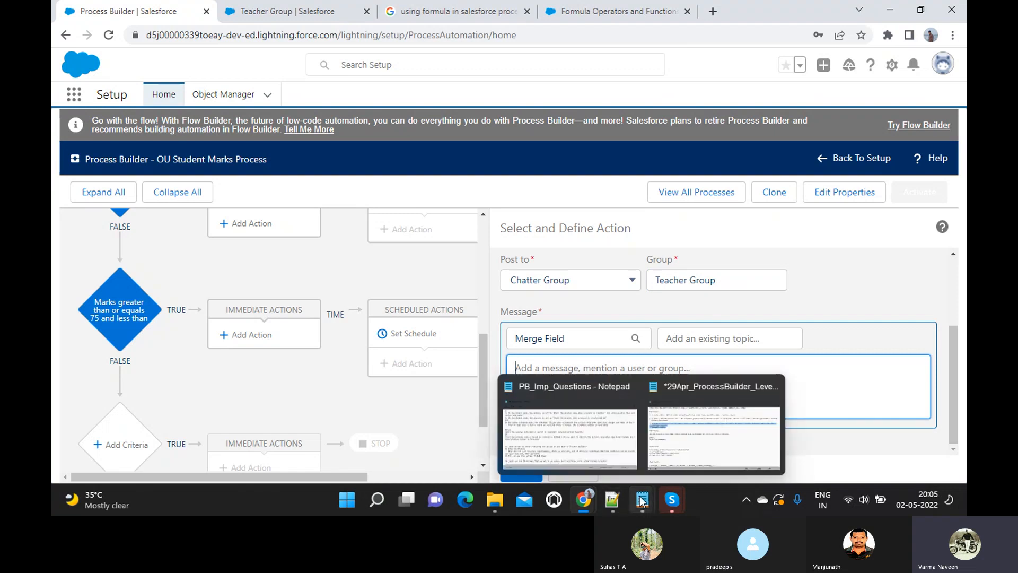
left_click(673, 440)
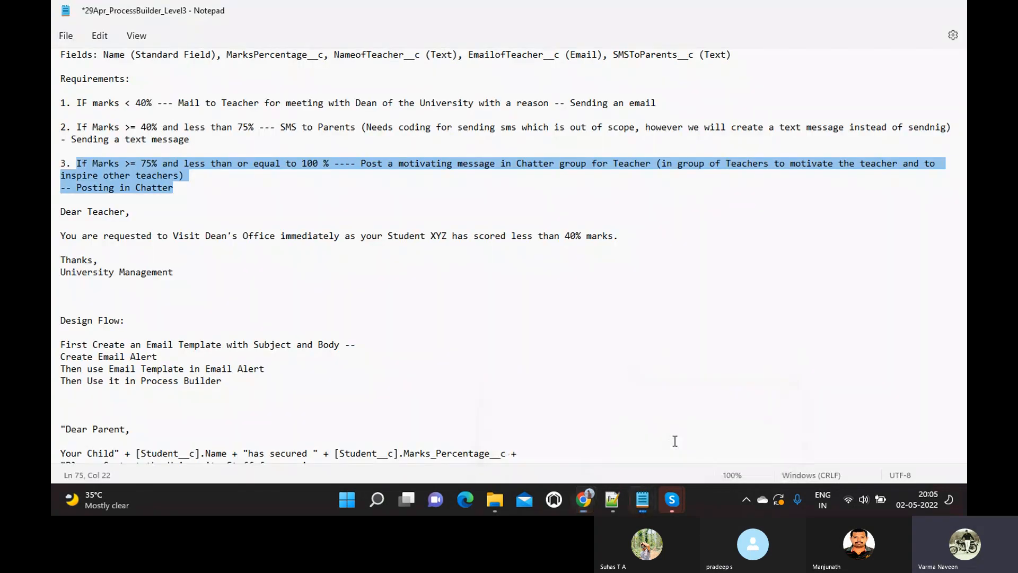
scroll(314, 301, "down", 5)
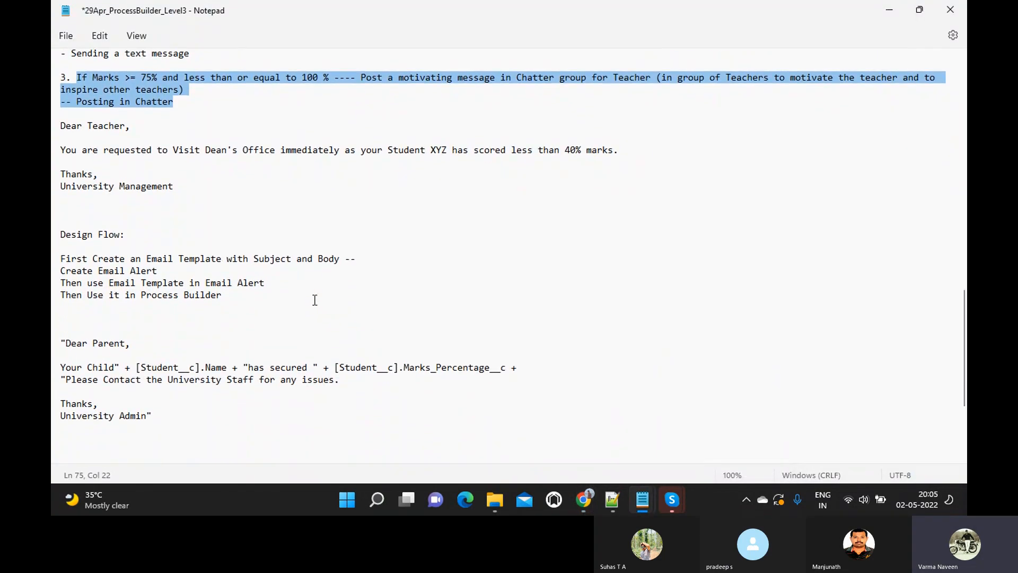
scroll(315, 300, "down", 3)
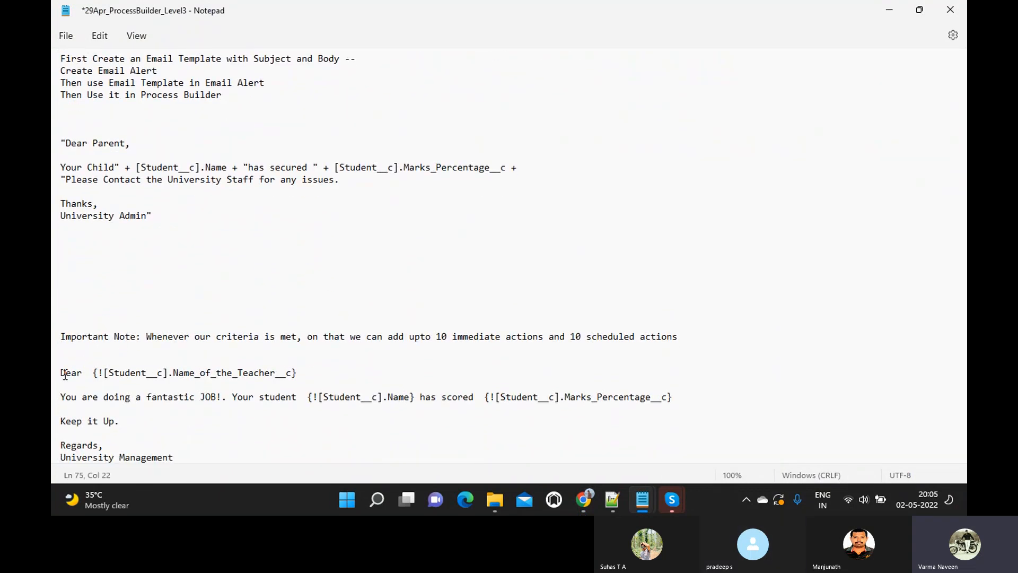
left_click_drag(63, 375, 184, 465)
key("ctrl+c")
key("alt+Tab")
left_click(541, 380)
key("ctrl+v")
scroll(540, 379, "up", 2)
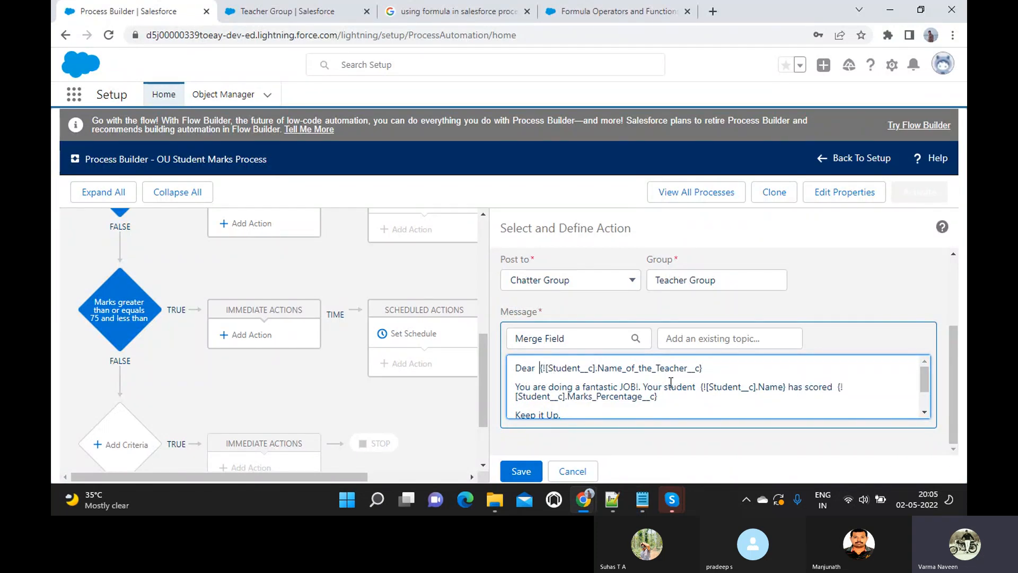
key("ctrl+a")
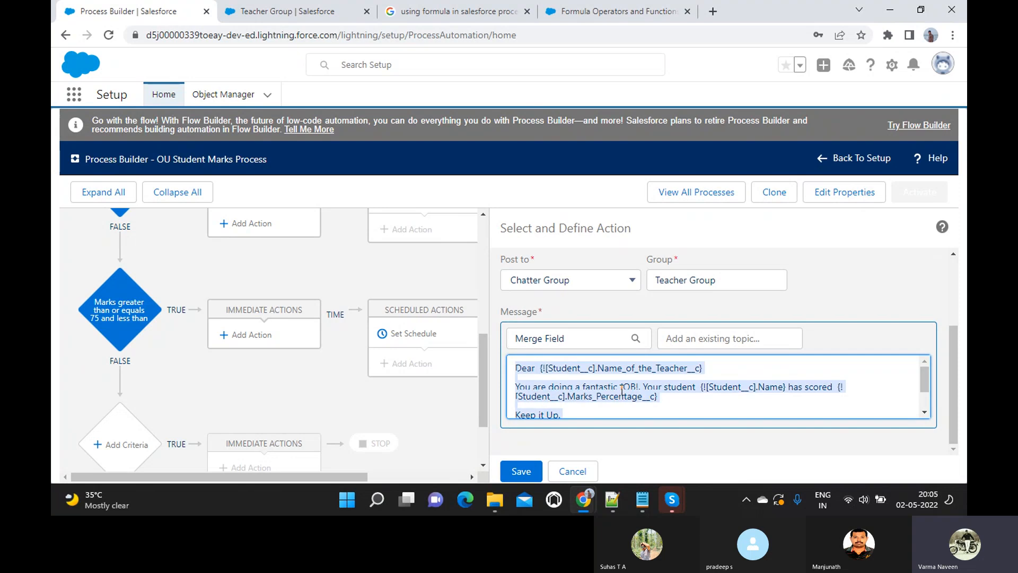
key("BackSpace")
key("alt+Tab")
key("alt+Tab")
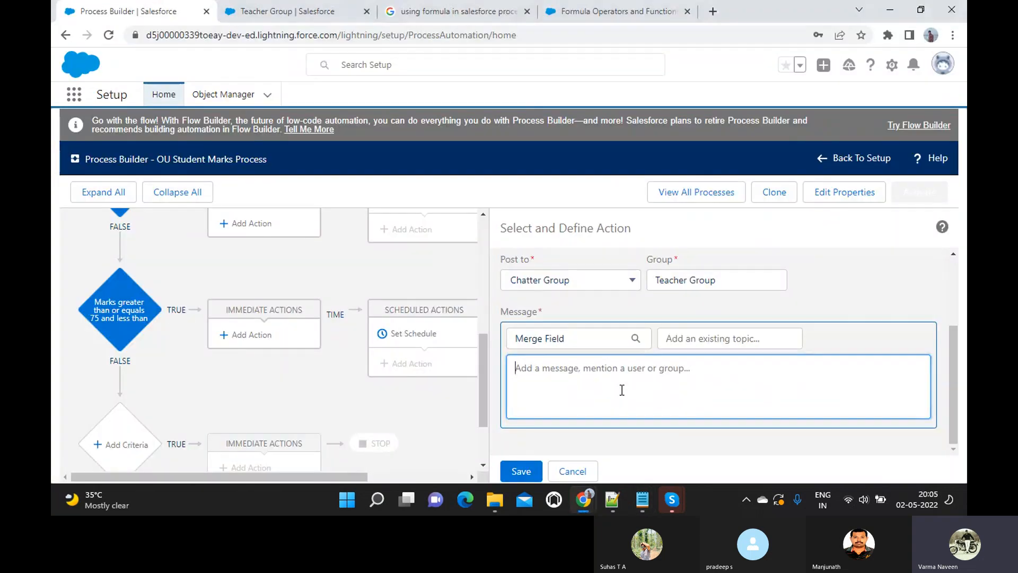
- Insert the Name of the Teacher merge field into the message and compare it with the notes
left_click(586, 345)
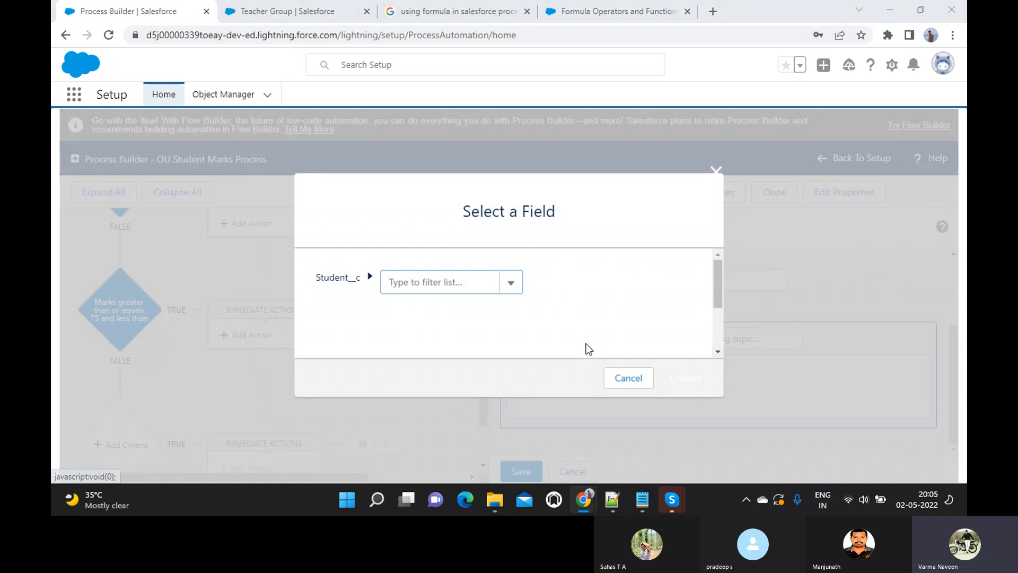
key("alt+Tab")
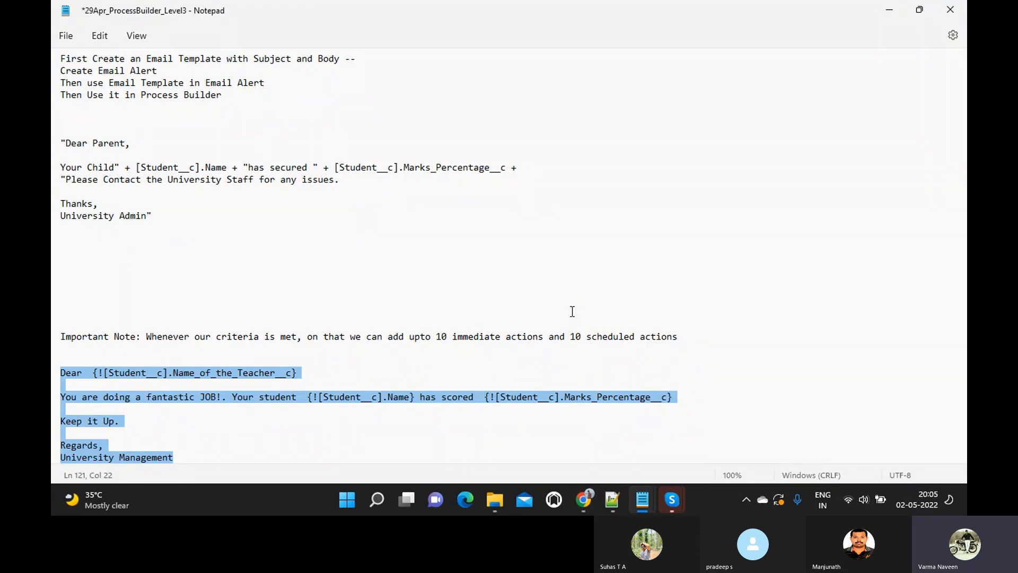
key("alt+Tab")
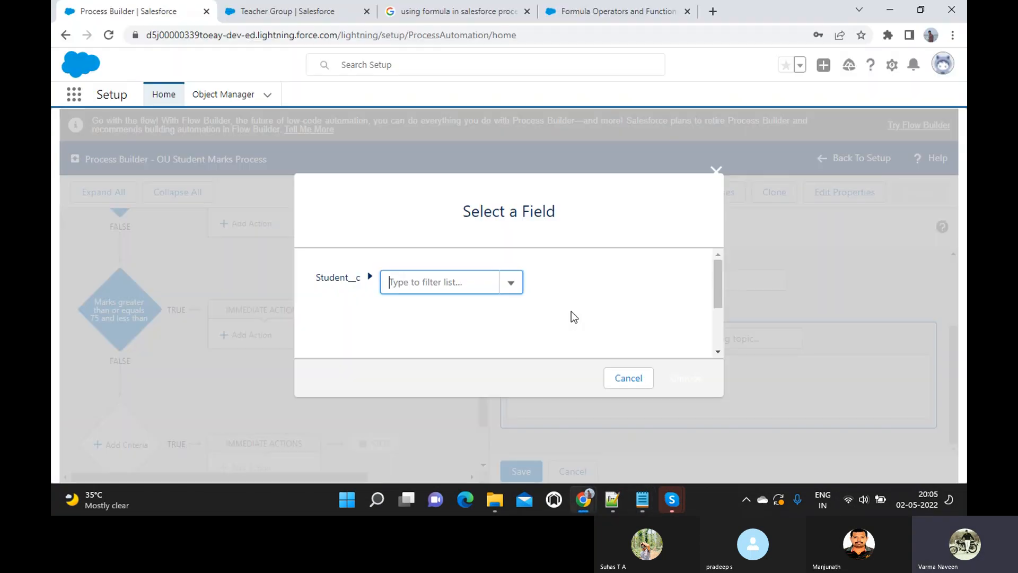
left_click(453, 287)
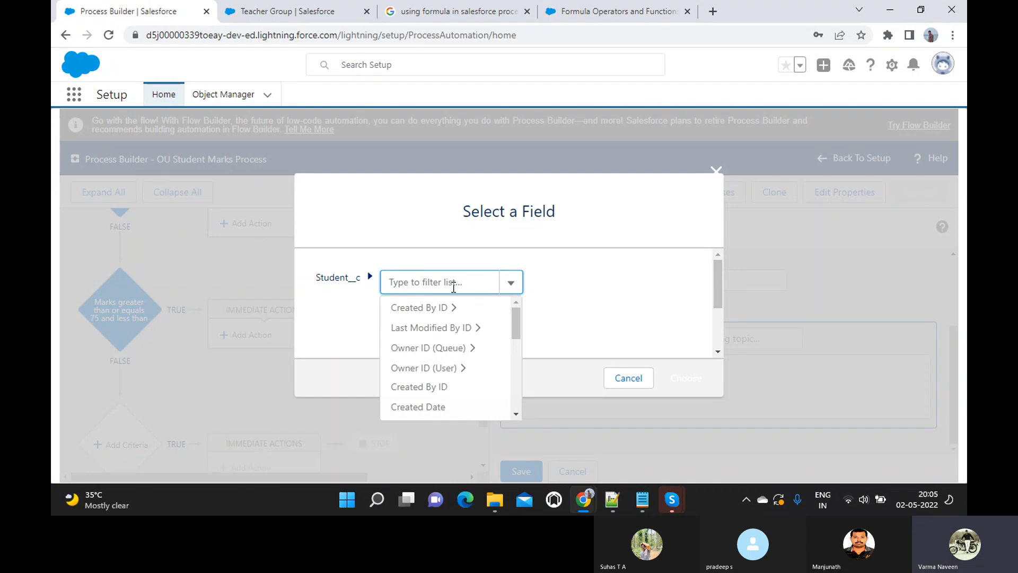
type("Name")
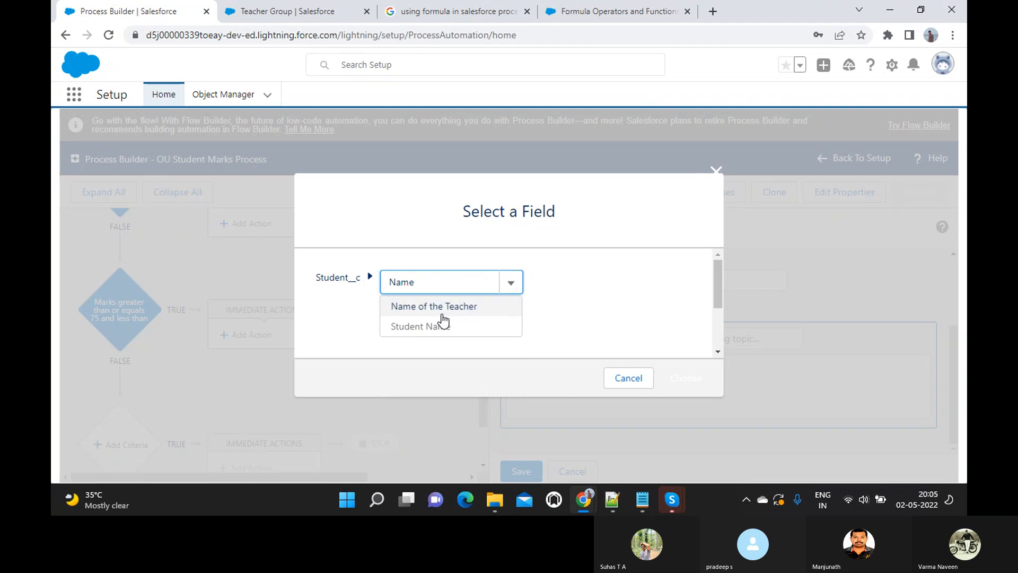
left_click(439, 308)
left_click(677, 383)
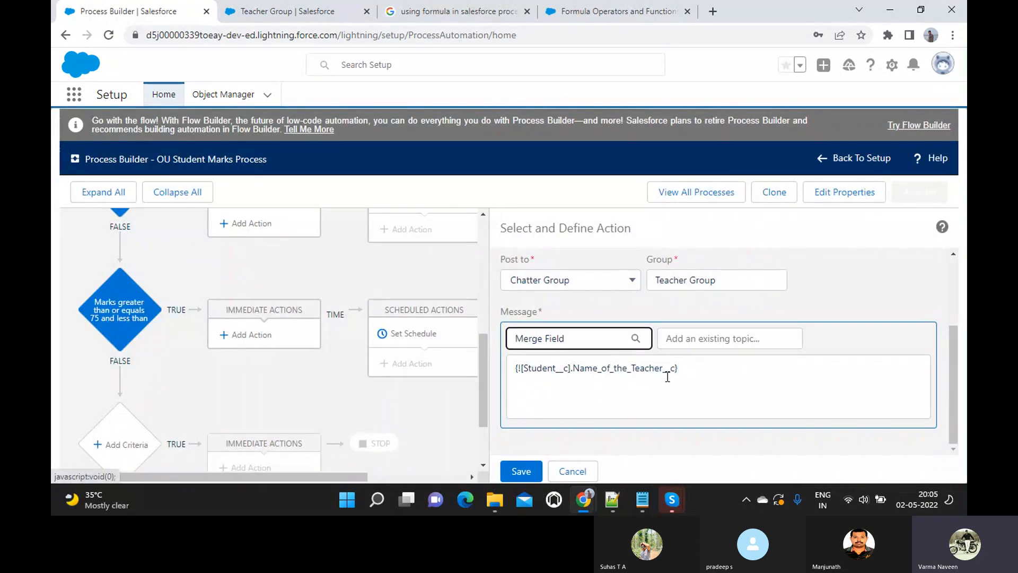
left_click(704, 370)
key("ctrl+a")
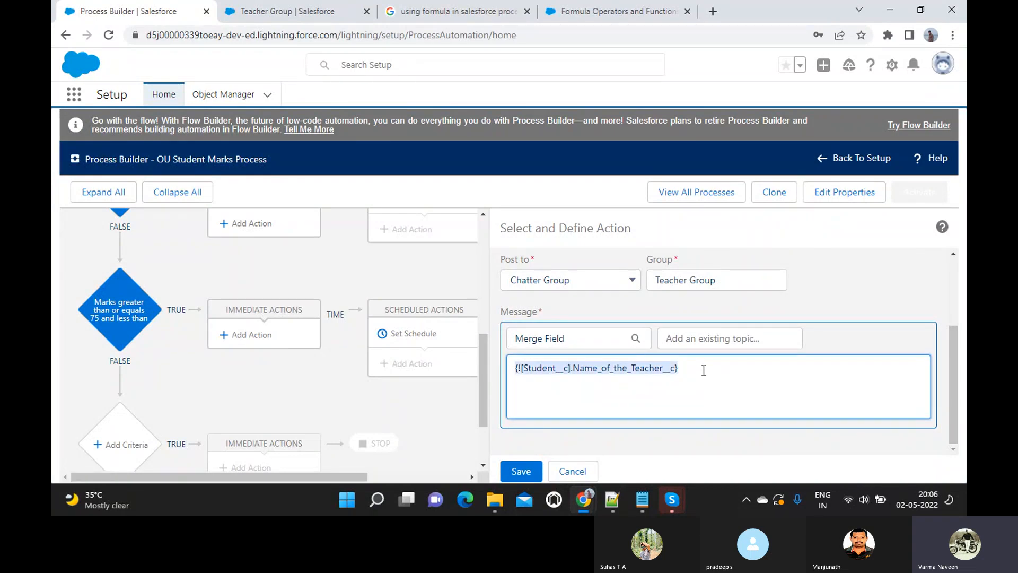
key("alt+Tab")
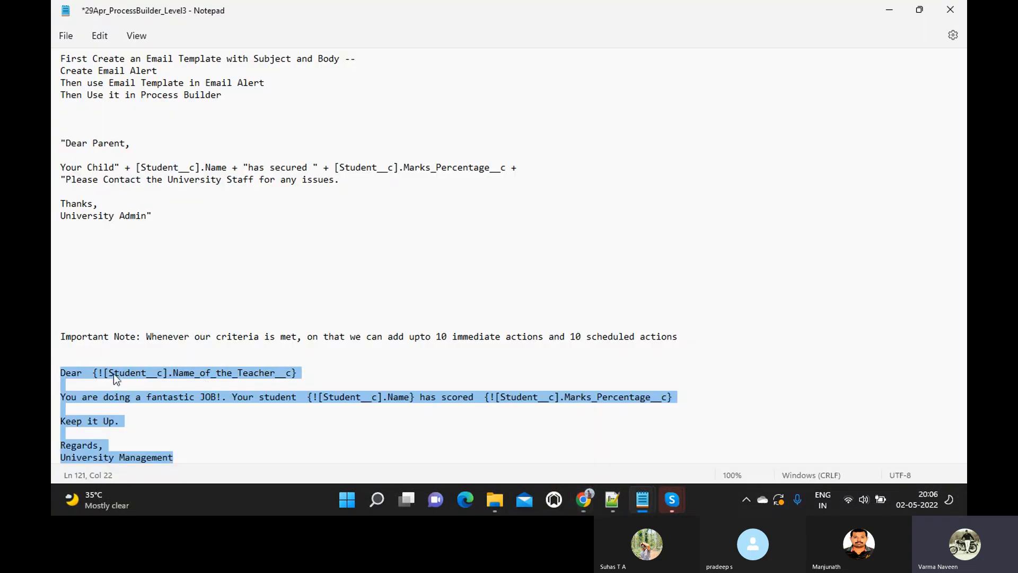
left_click(93, 374)
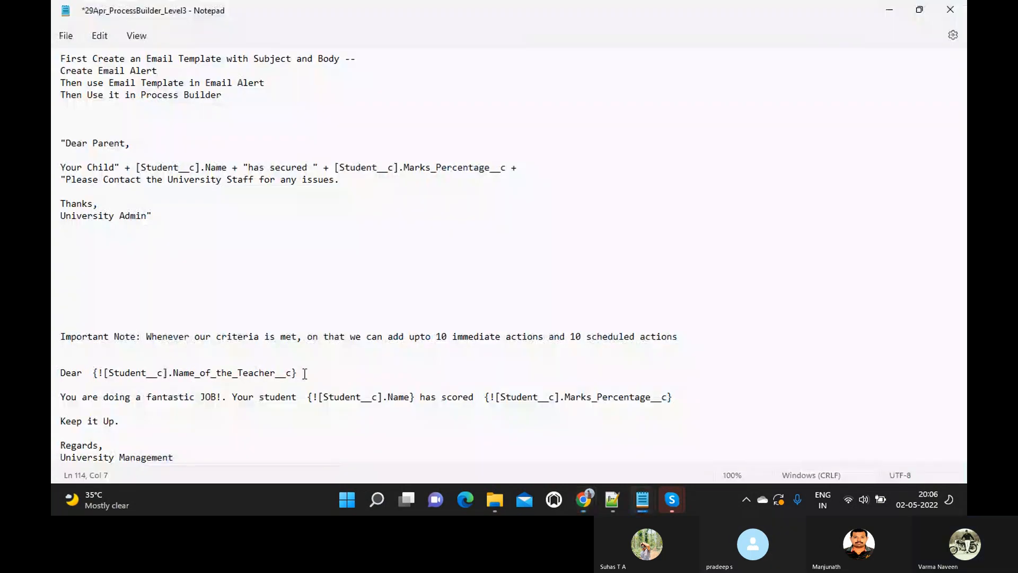
left_click(305, 374, "shift")
left_click(305, 373)
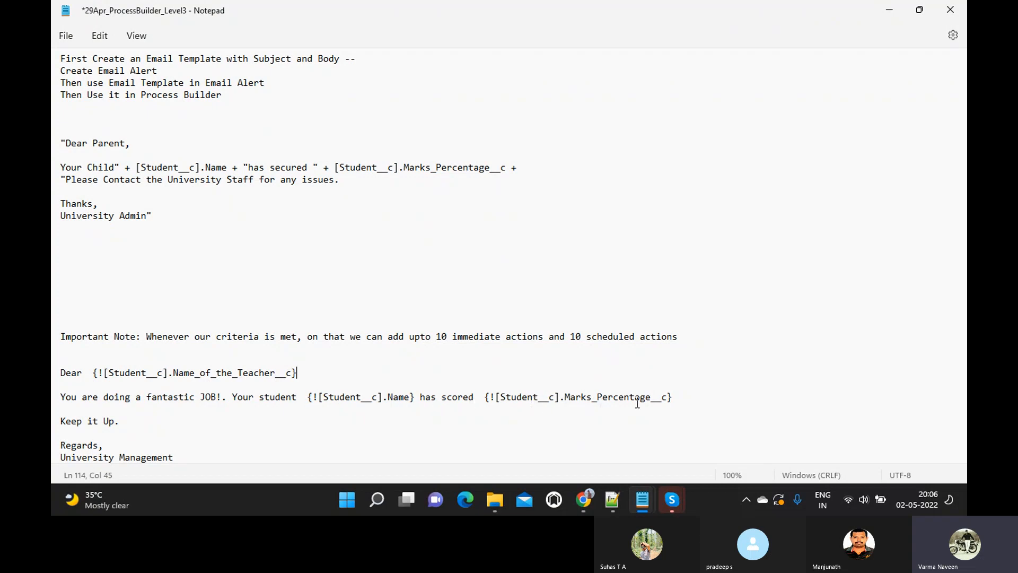
key("alt+Tab")
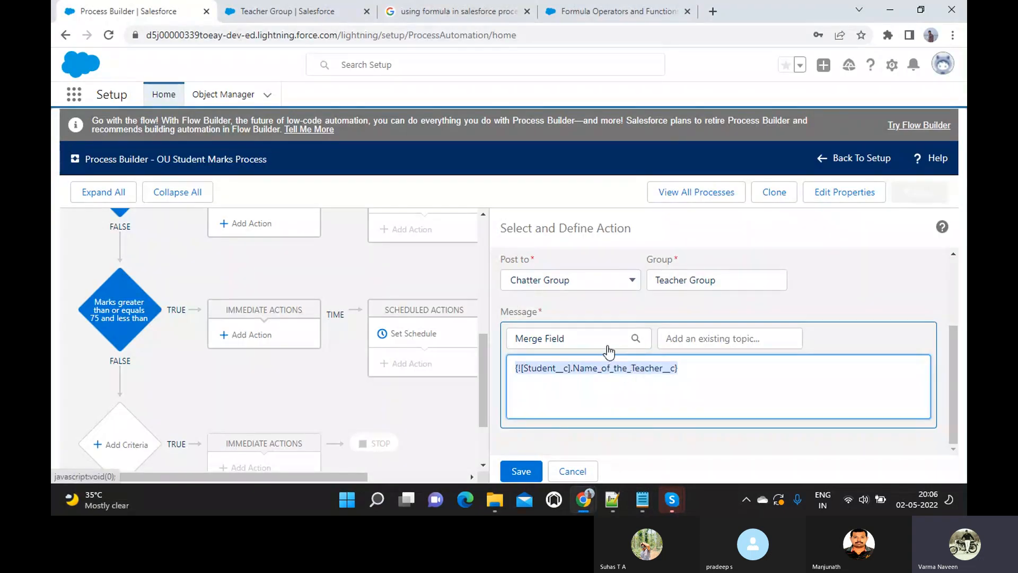
- Replace that merge field with Marks Percentage and select the message text
key("BackSpace")
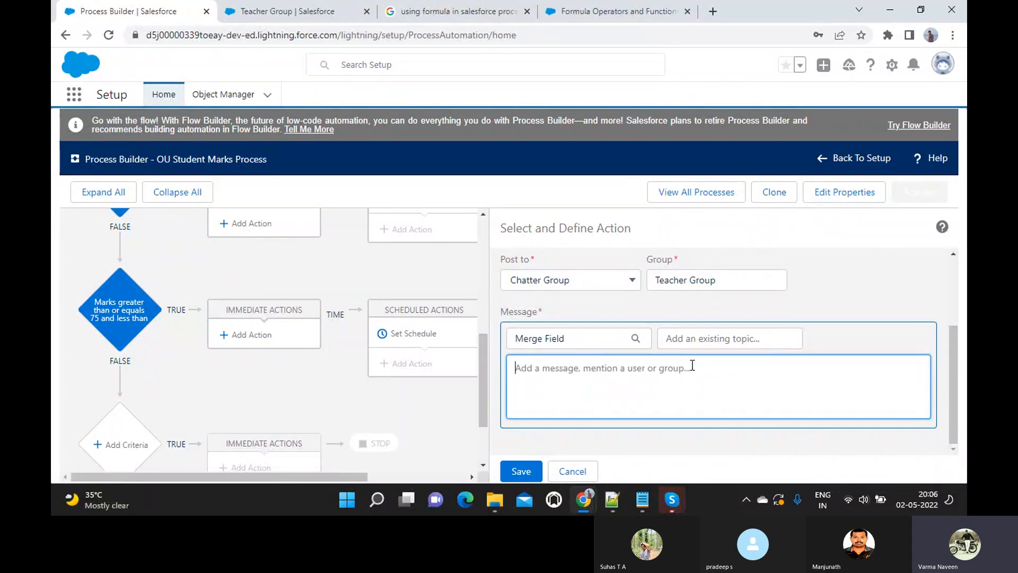
left_click(575, 338)
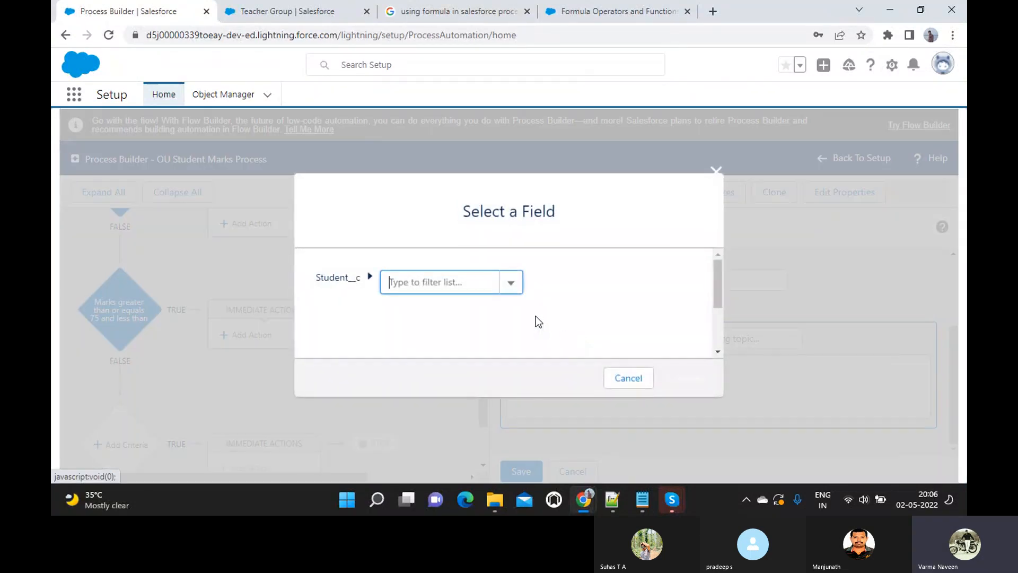
type("Marks")
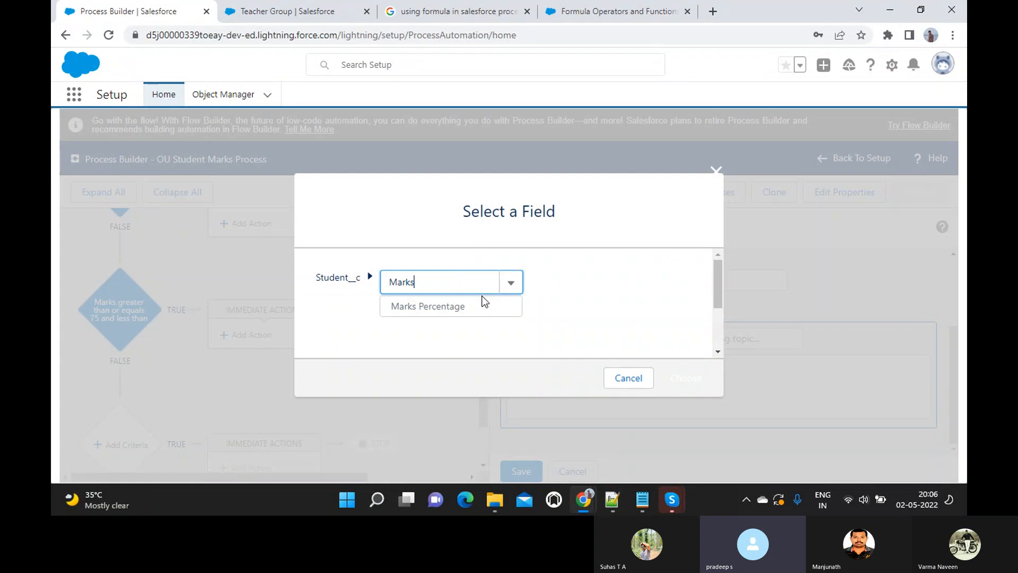
left_click(454, 310)
left_click(683, 378)
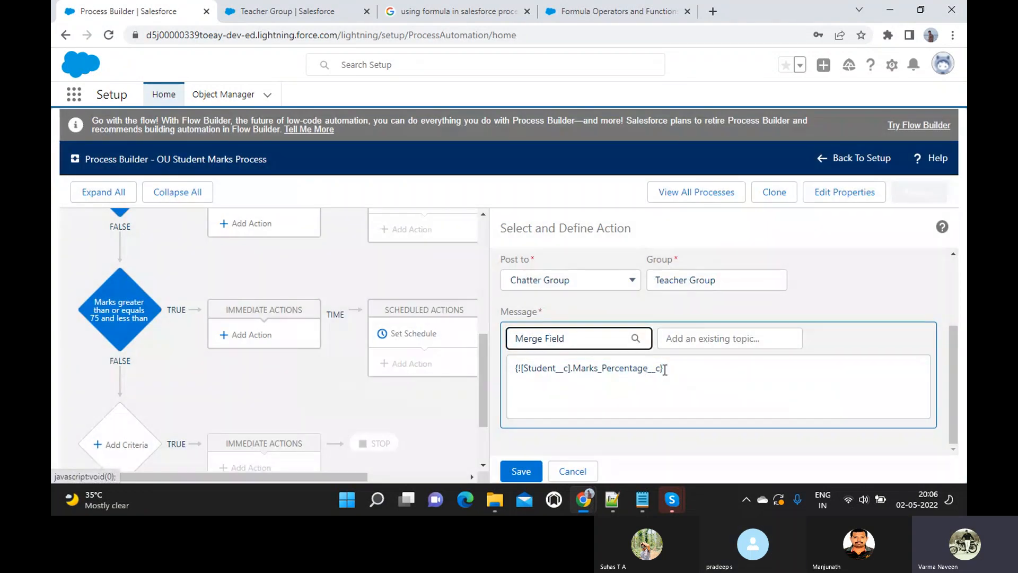
left_click(664, 369)
key("ctrl+a")
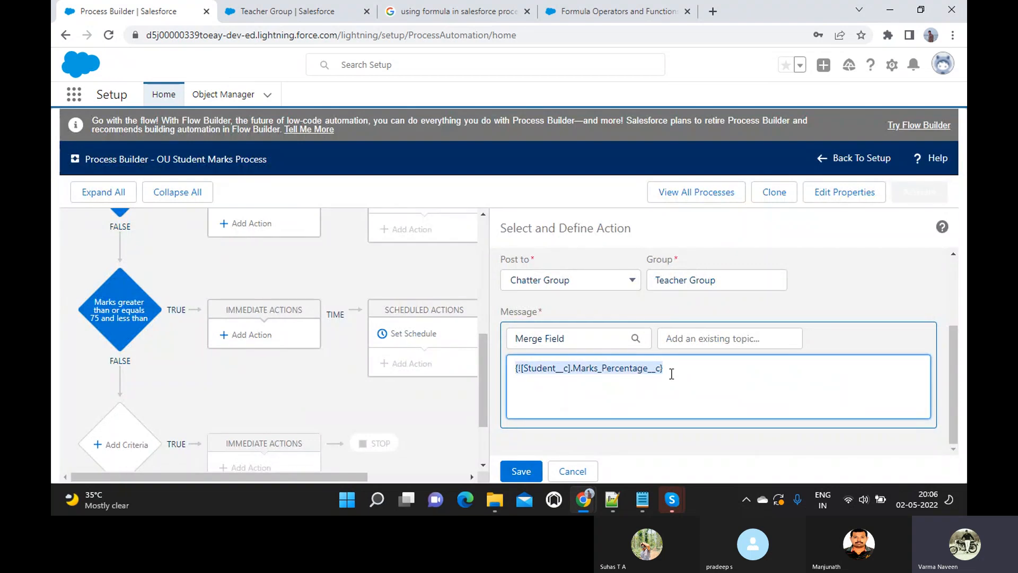
key("alt+Tab")
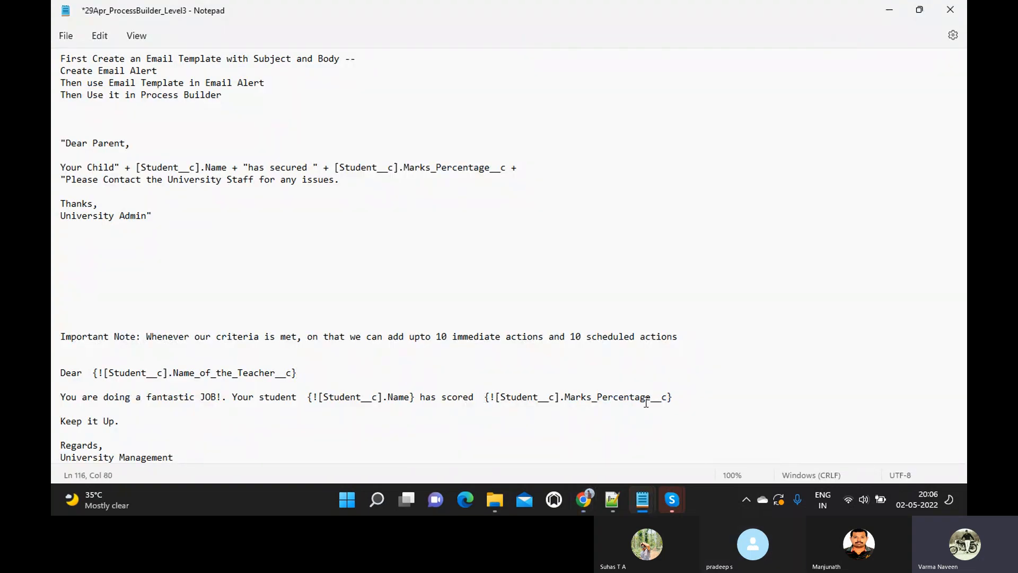
- Paste the Notepad text from 'Dear' through 'University Management' over the message's merge field
left_click(684, 405, "shift")
left_click(684, 405)
triple_click(55, 376)
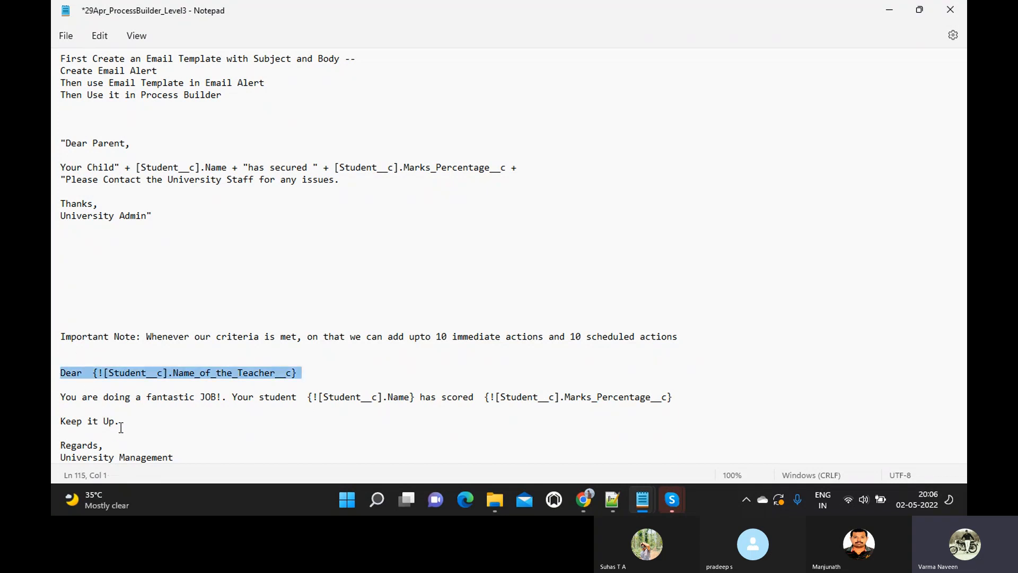
left_click(175, 459, "shift")
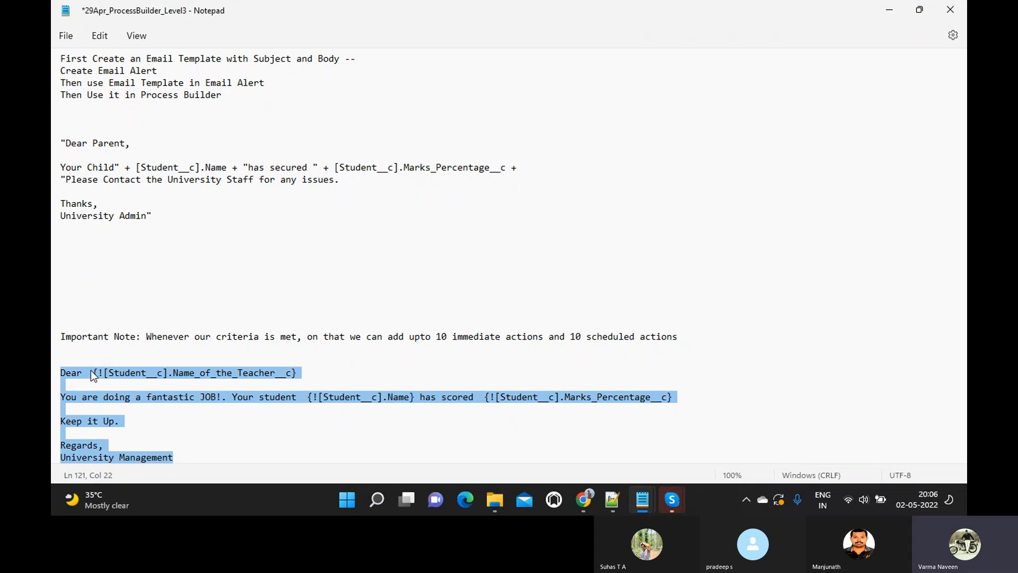
key("alt+Tab")
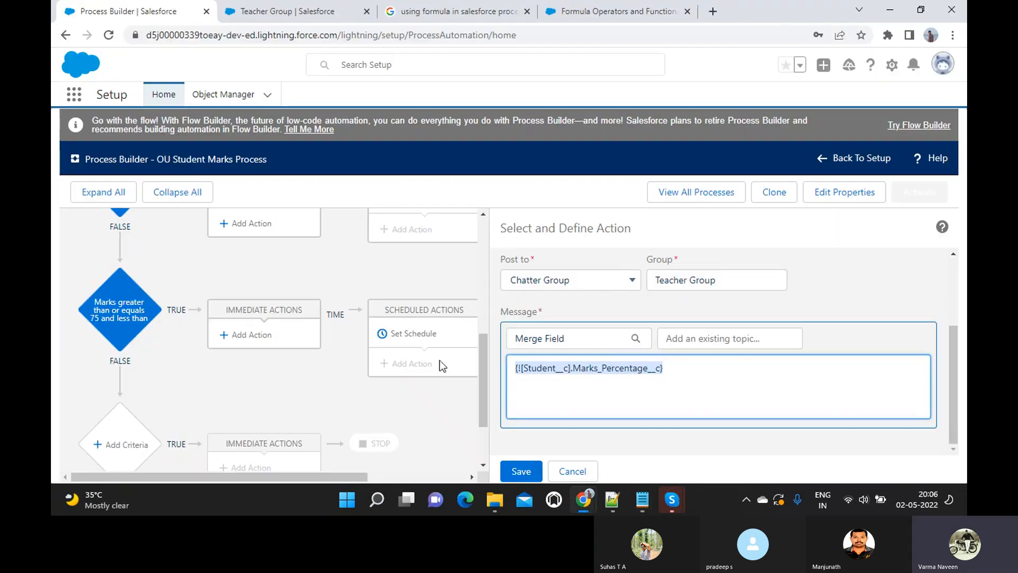
key("BackSpace")
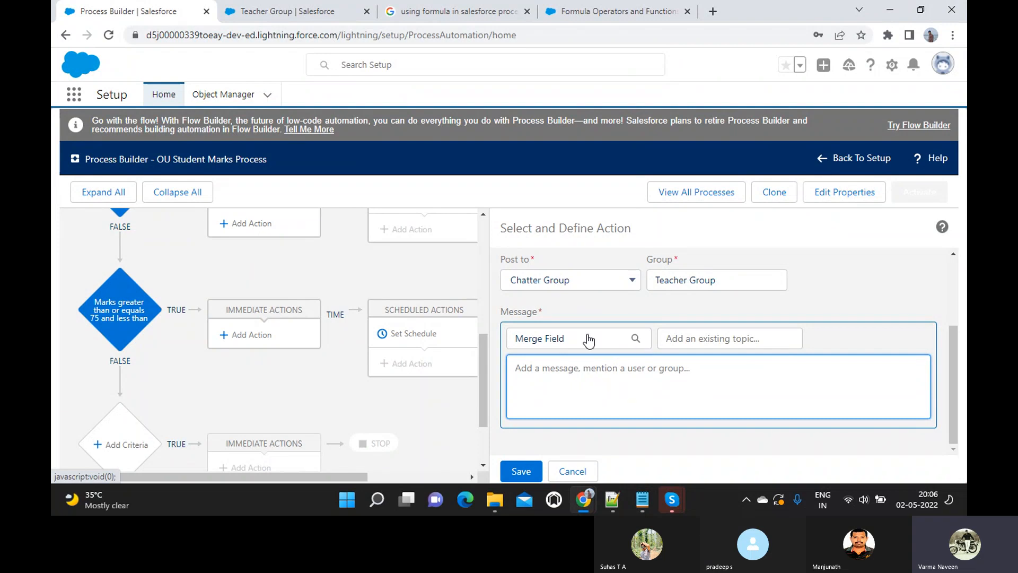
key("ctrl+v")
scroll(614, 374, "up", 5)
scroll(614, 374, "down", 5)
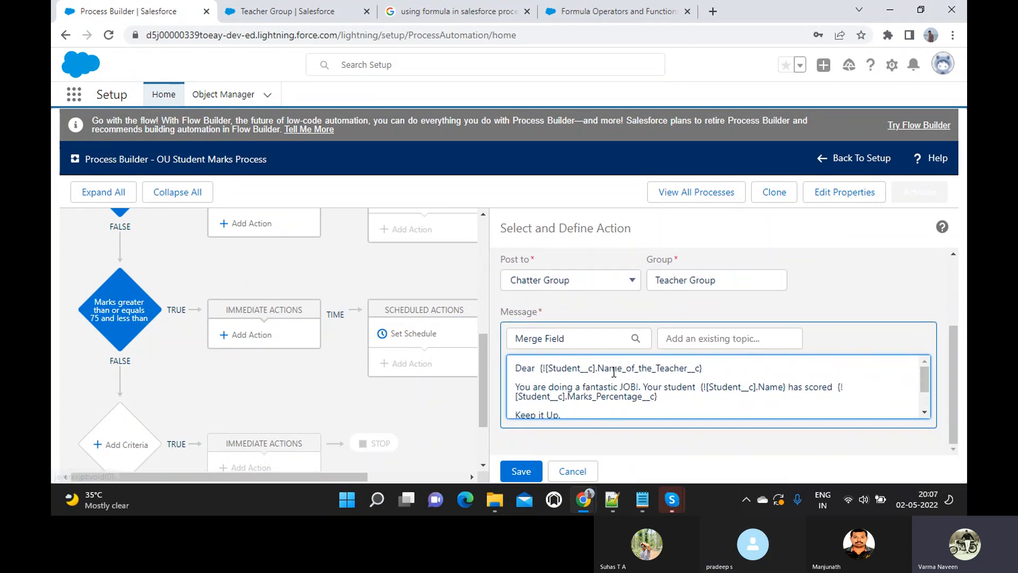
scroll(614, 372, "up", 5)
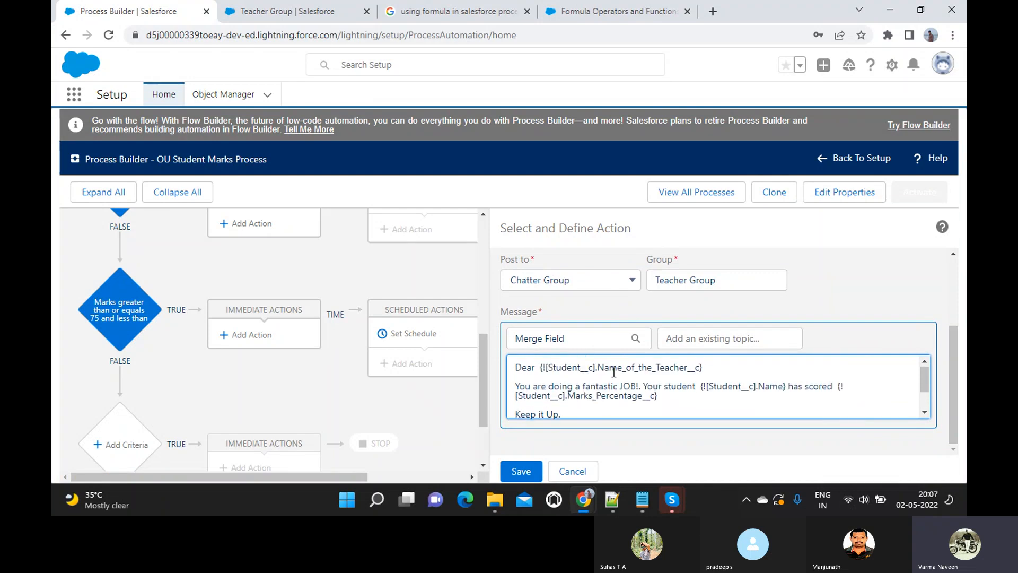
scroll(614, 378, "down", 5)
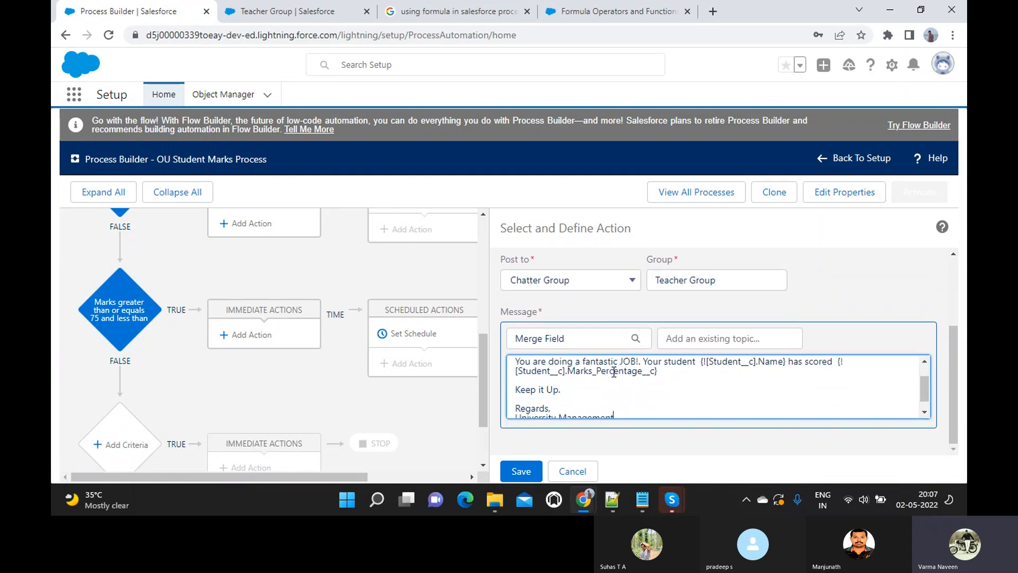
scroll(614, 372, "down", 1)
scroll(614, 372, "up", 5)
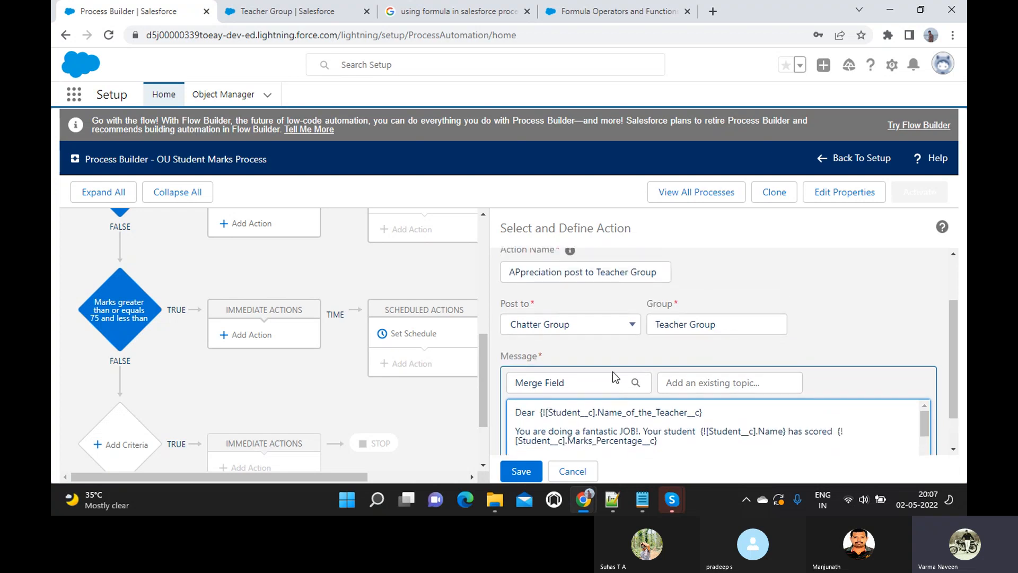
scroll(614, 372, "down", 2)
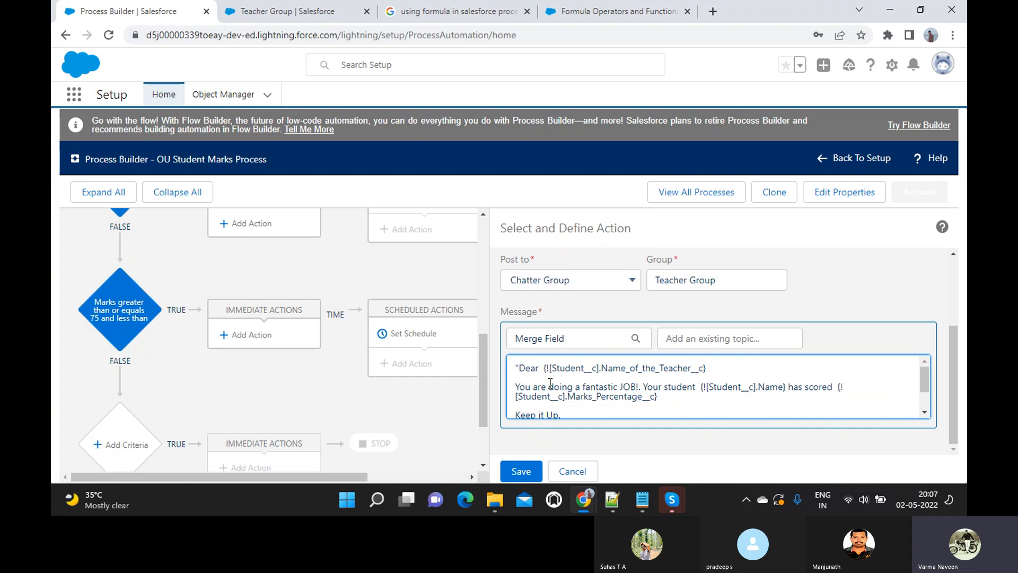
- Add quote and + concatenation around the merge fields after 'Dear' and 'student'
scroll(580, 399, "down", 2)
scroll(580, 399, "up", 2)
left_click(539, 368)
type("\" +")
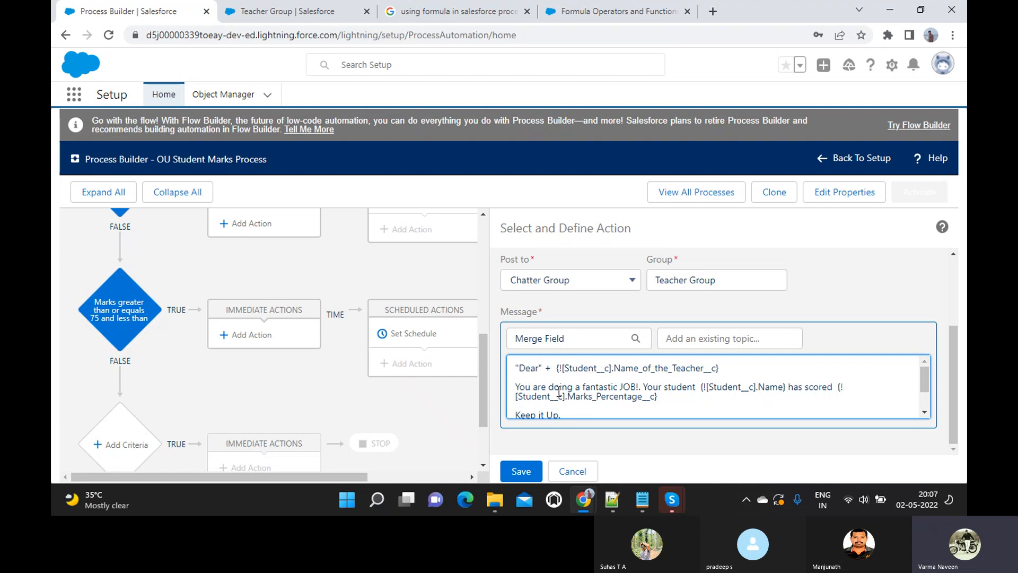
left_click(514, 388)
type("\"")
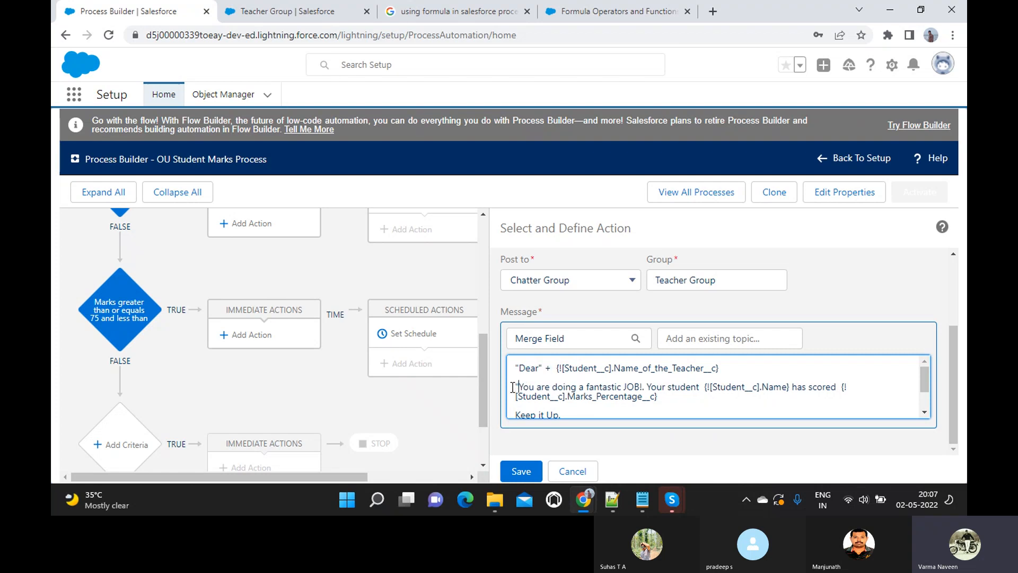
left_click(699, 387)
type("\" +")
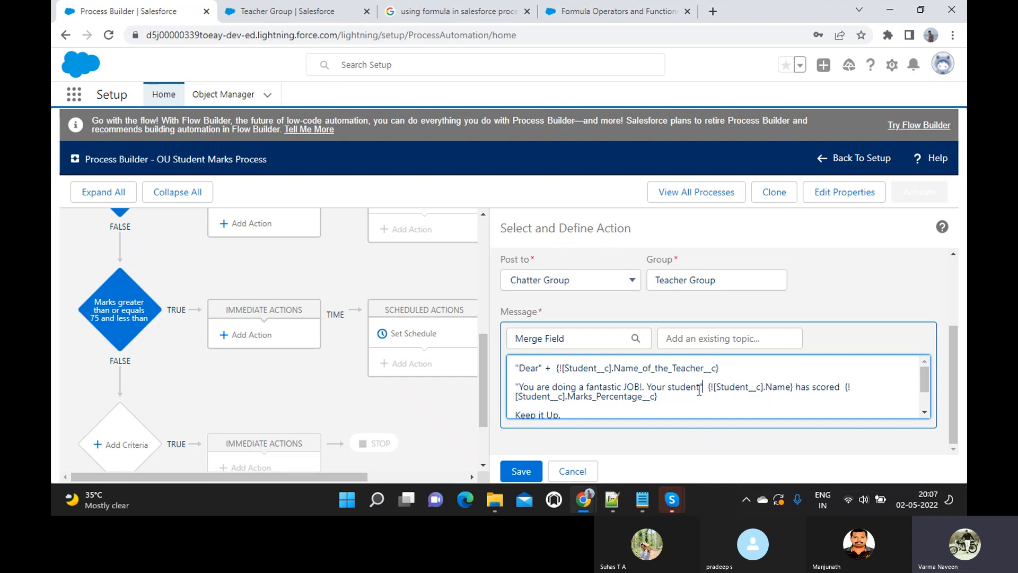
- Add quotes before 'Keep it Up' and after 'University Management', then save the post action
scroll(699, 390, "down", 1)
scroll(698, 389, "down", 1)
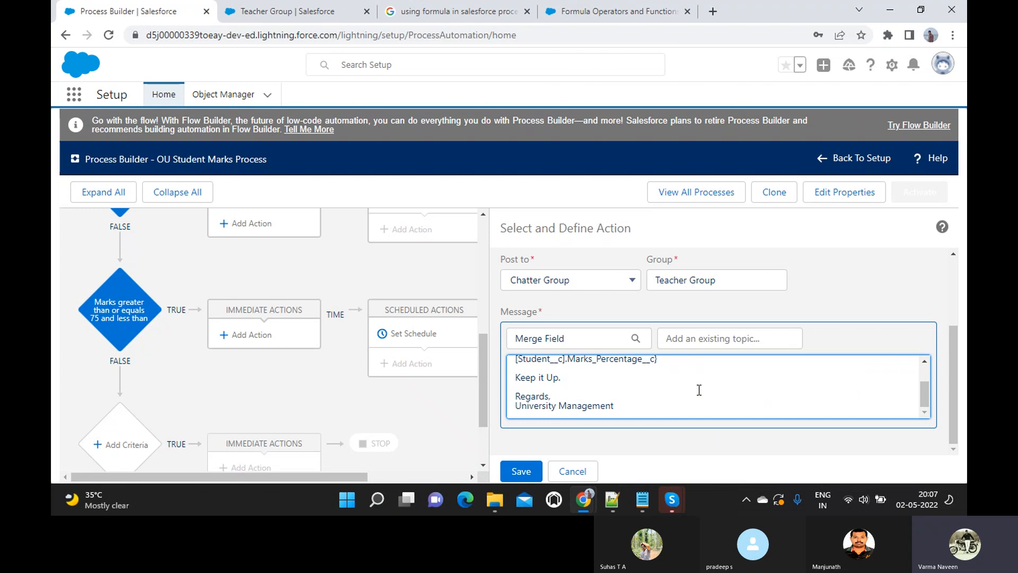
scroll(700, 391, "up", 2)
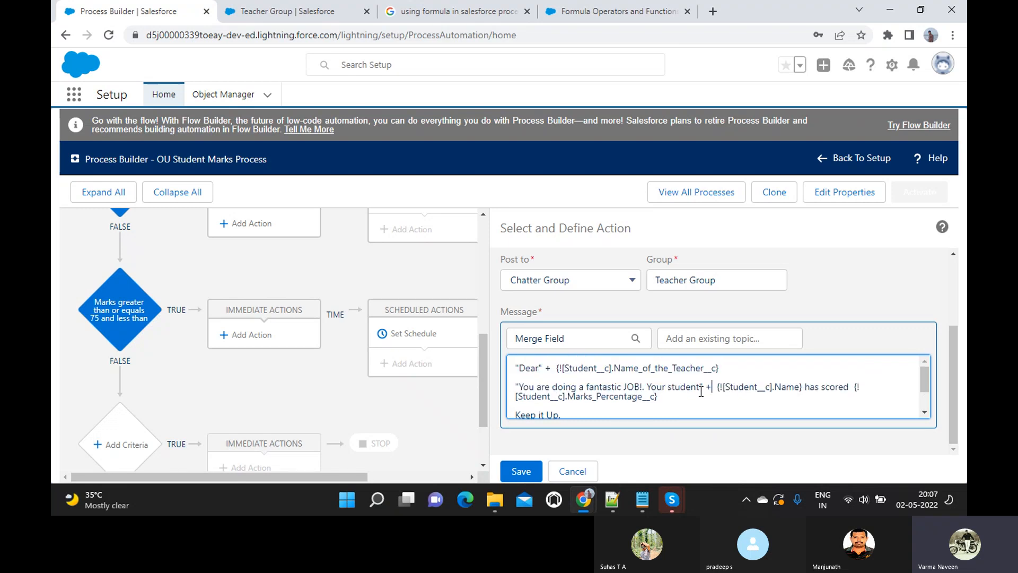
scroll(701, 391, "down", 2)
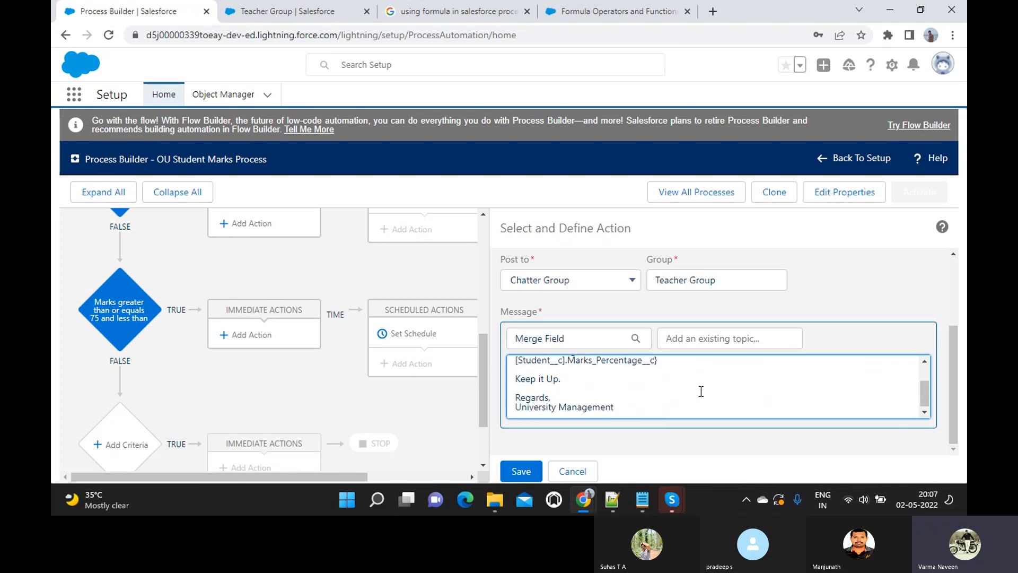
left_click(519, 378)
type("\"")
left_click(623, 404)
type("\"")
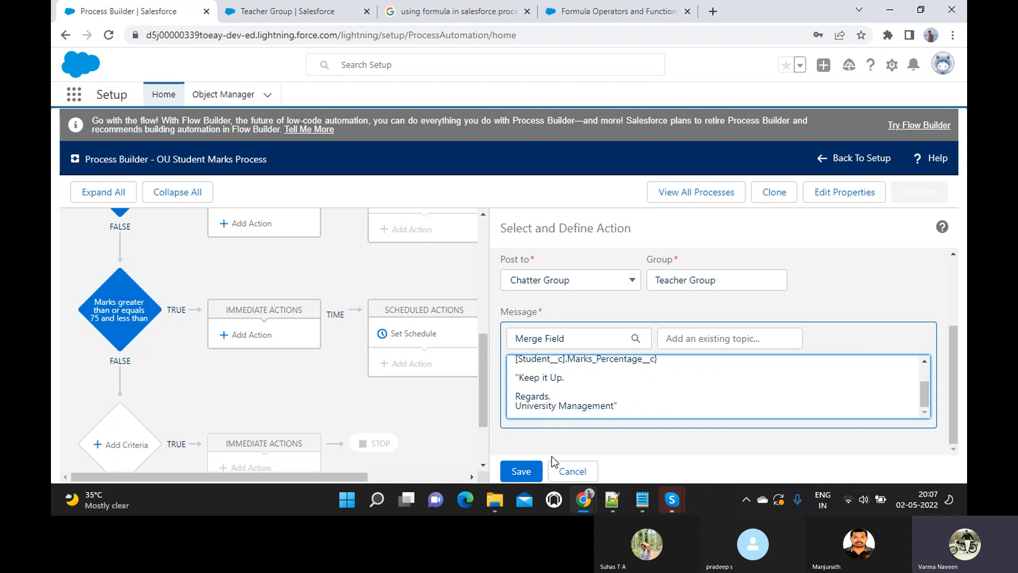
left_click(526, 471)
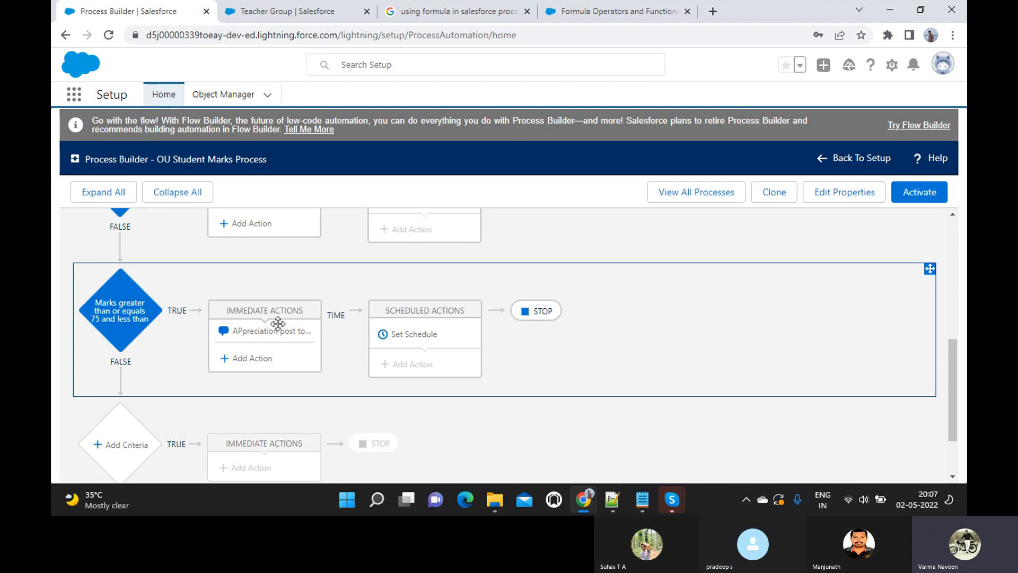
- Activate and confirm the process version, then go to the Teacher Group page
left_click(918, 197)
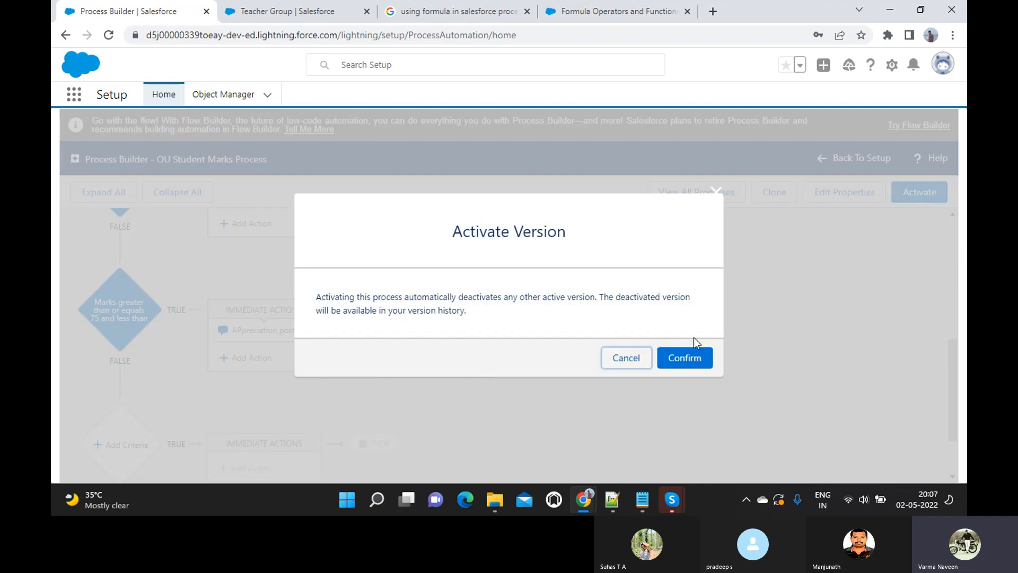
left_click(685, 360)
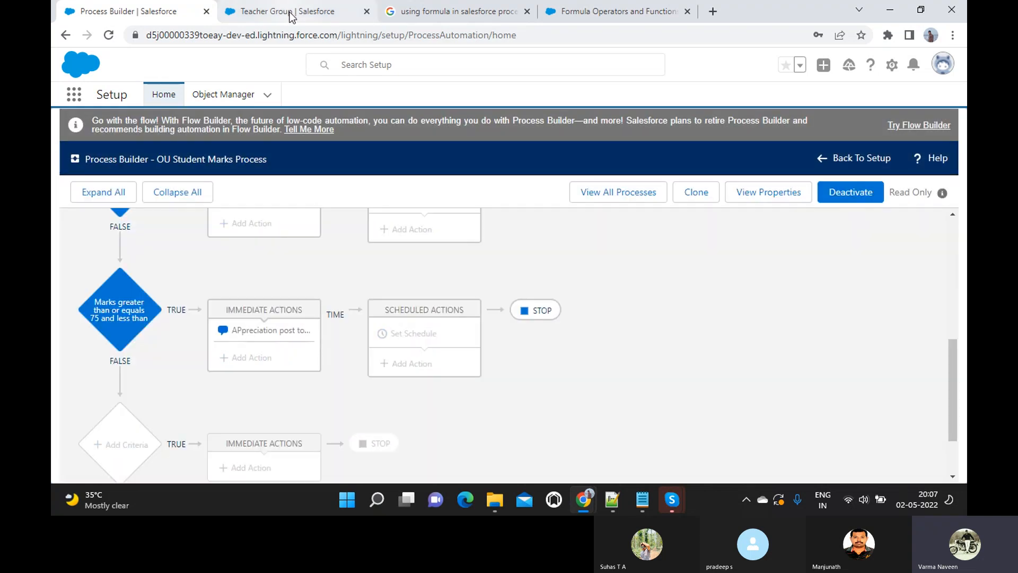
left_click(291, 16)
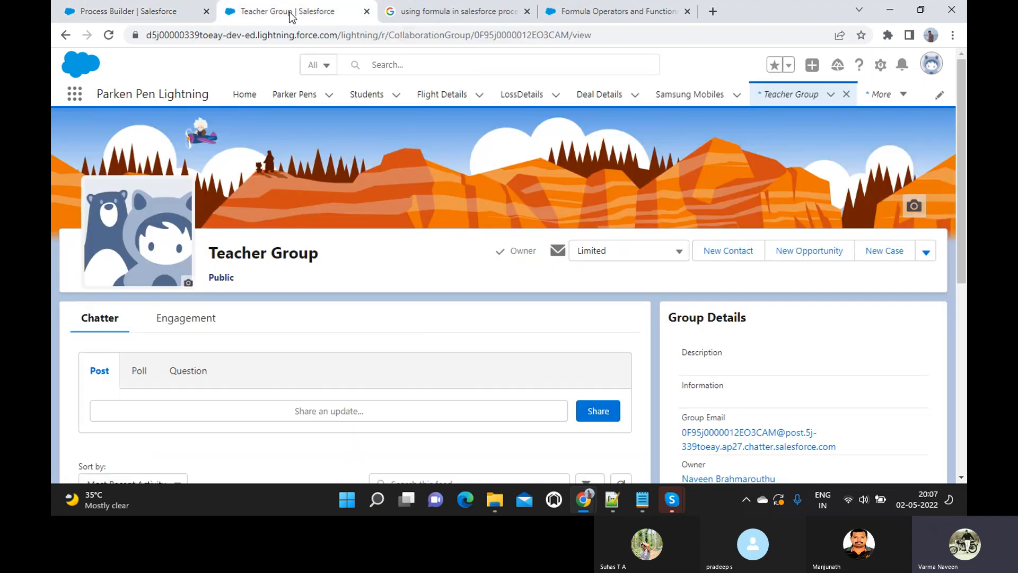
- Save a new Student with 78 marks percentage, plus the student's name, teacher's name and teacher's email
left_click(395, 97)
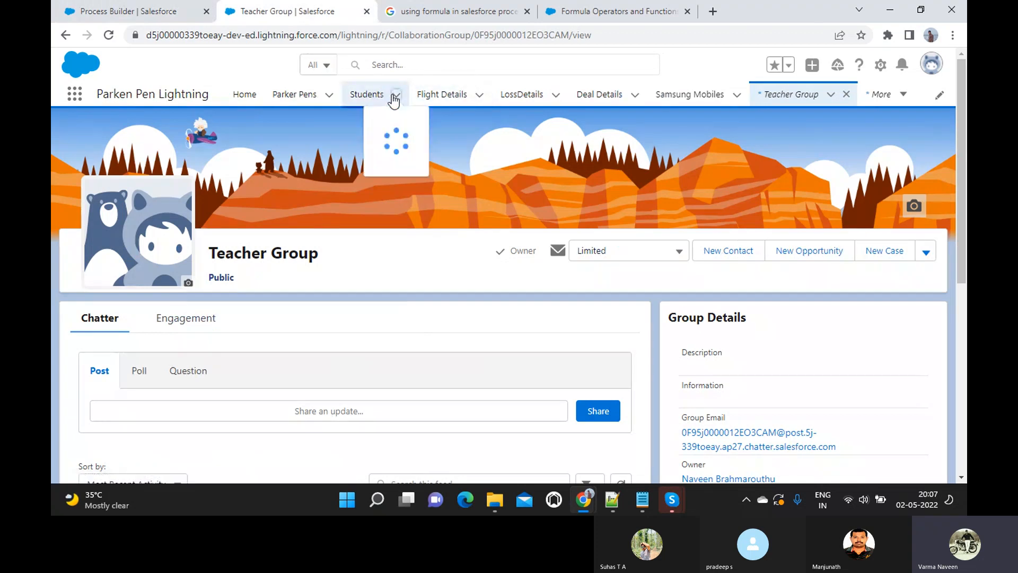
left_click(384, 122)
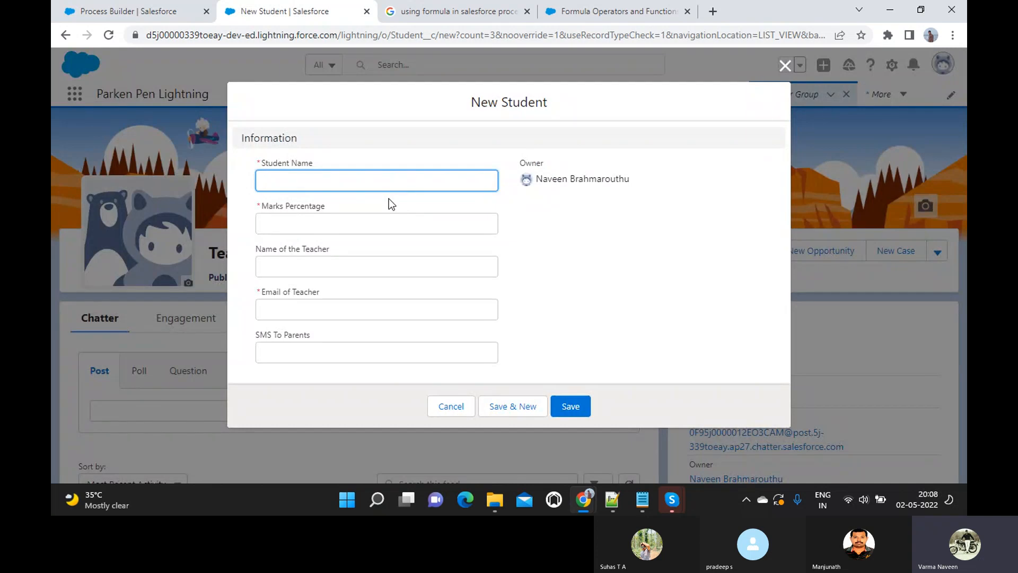
type("Pradeep")
key("Tab")
type("78")
left_click(339, 265)
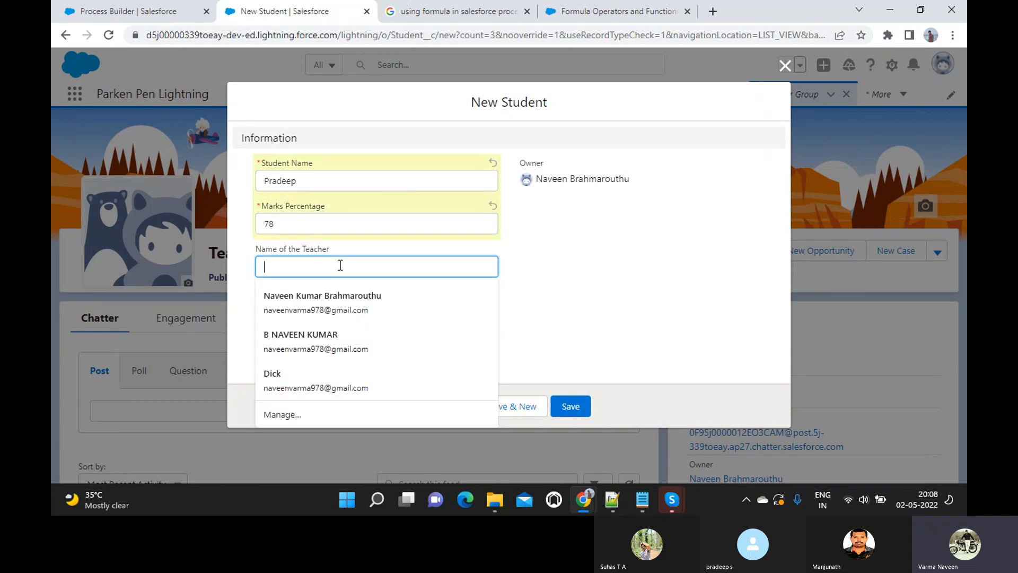
type("Naveen")
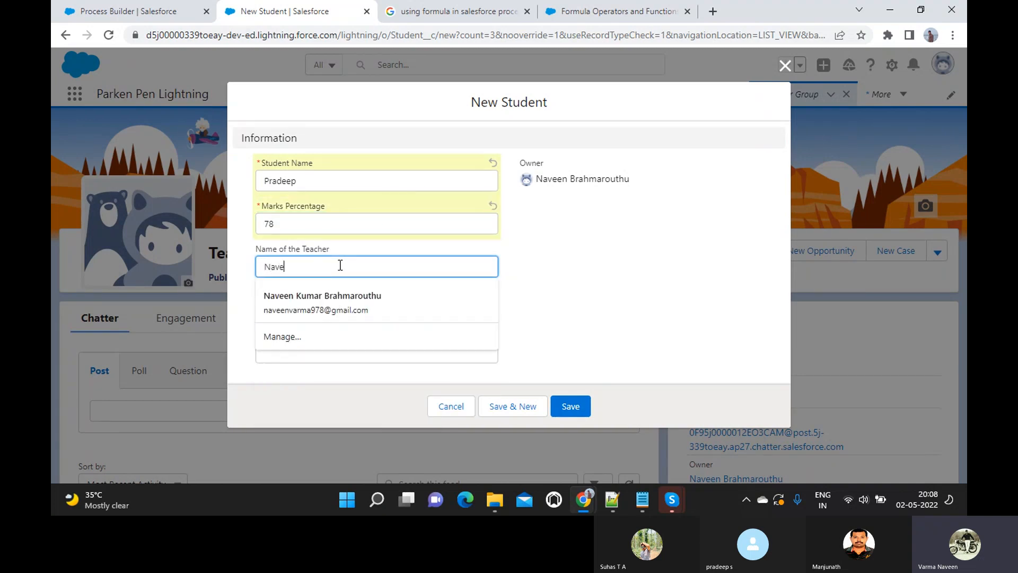
left_click(602, 295)
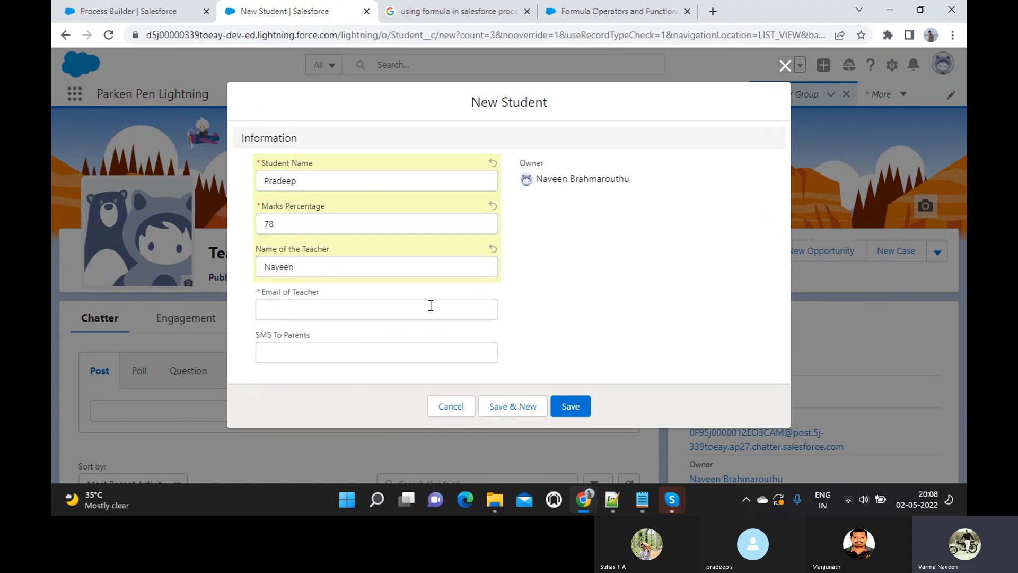
left_click(414, 309)
left_click(376, 342)
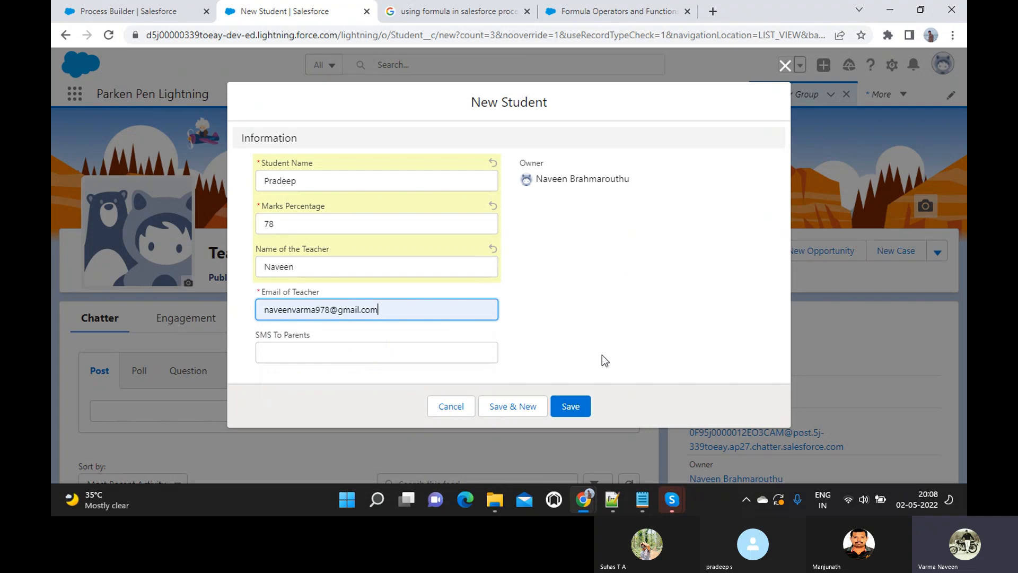
left_click(578, 409)
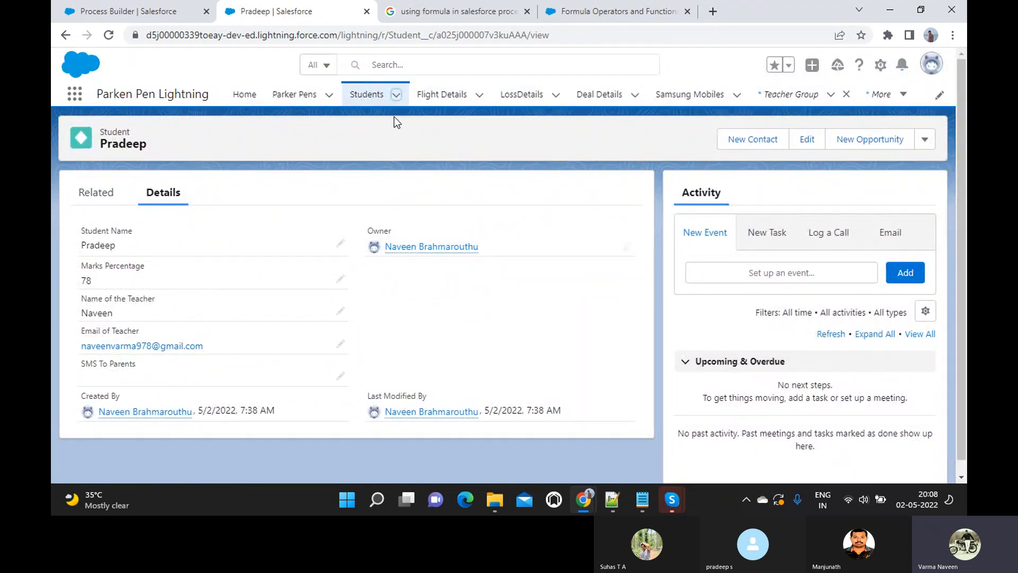
- Open the Teacher Group feed and read the automated appreciation post for the student scoring 78
left_click(779, 98)
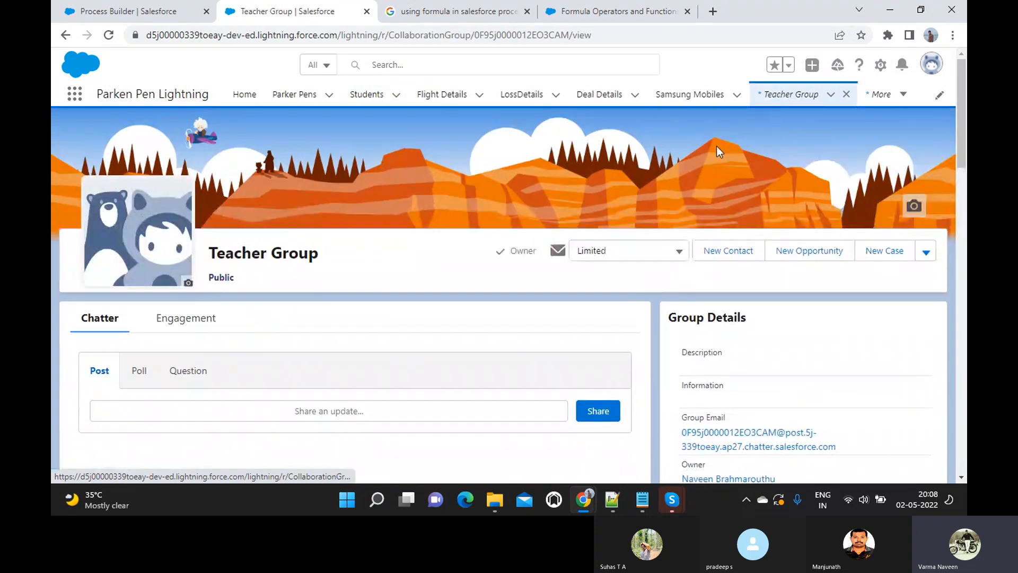
scroll(589, 242, "down", 5)
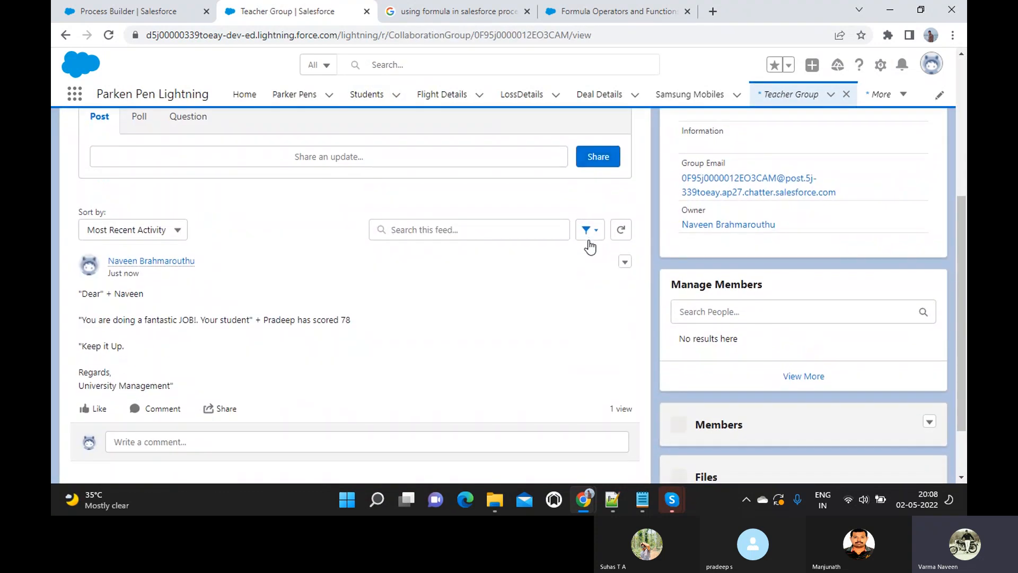
left_click_drag(79, 294, 177, 383)
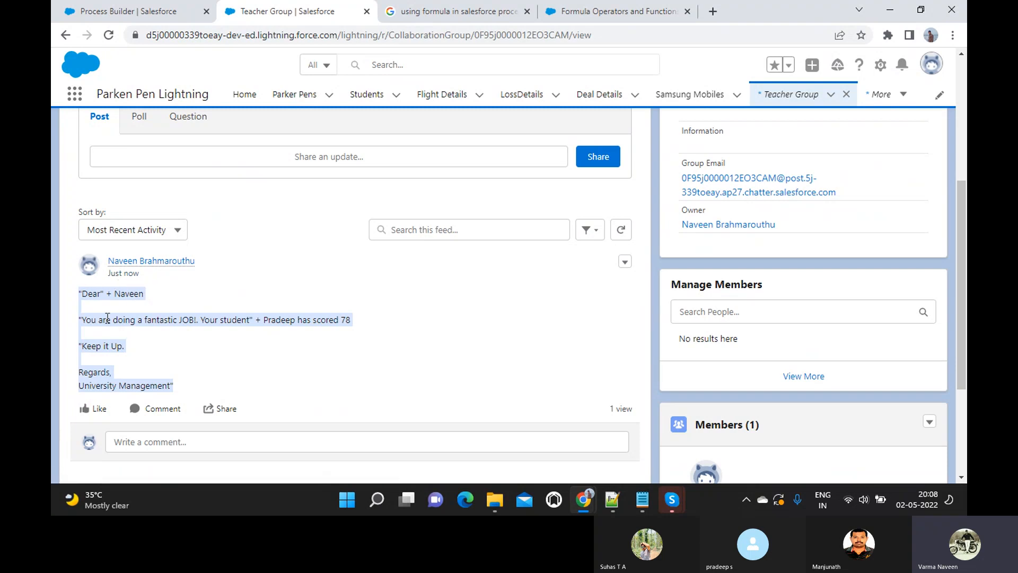
left_click(80, 294)
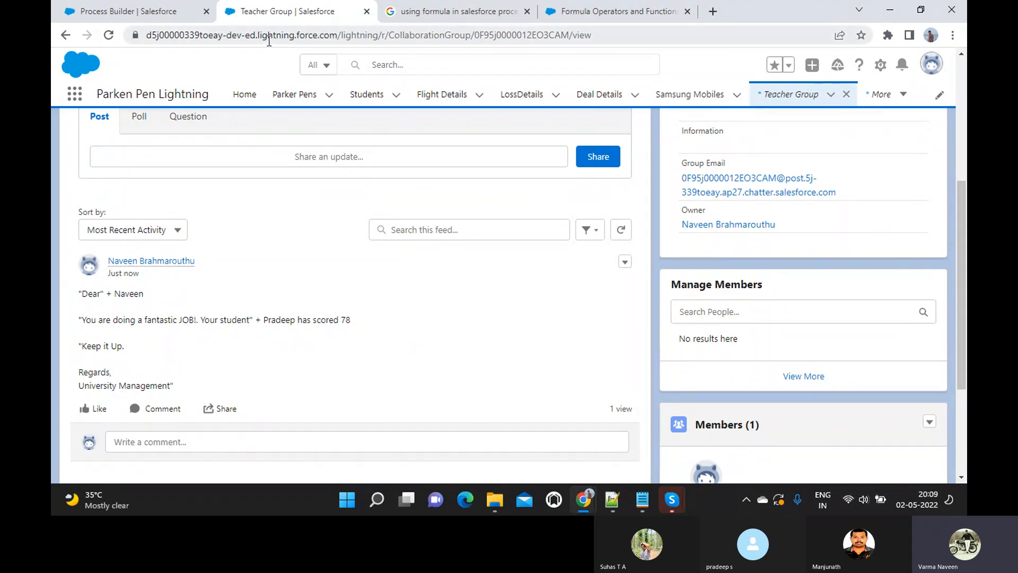
- Deactivate the current process version and save a clone as a new version
left_click(140, 10)
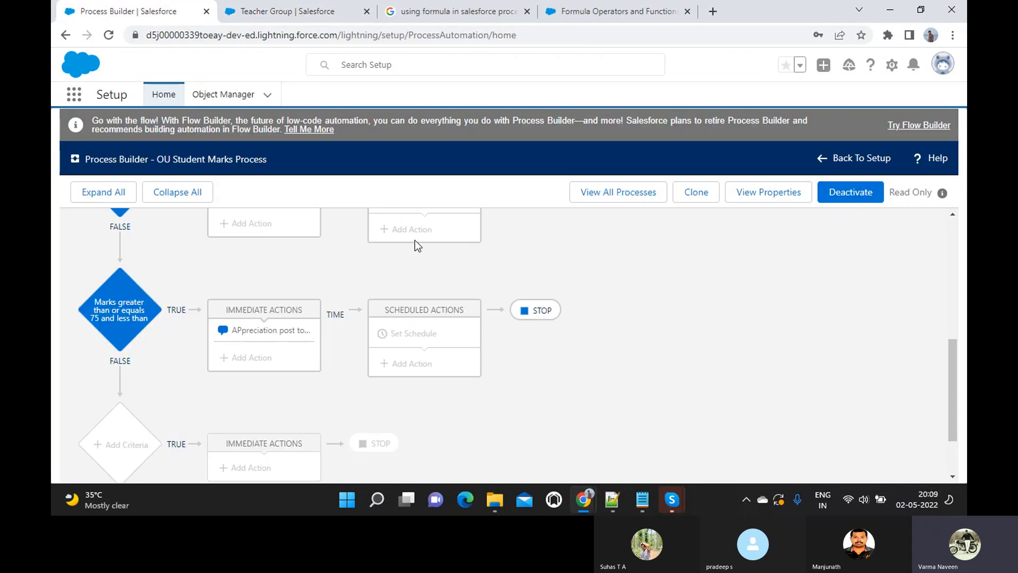
left_click(844, 192)
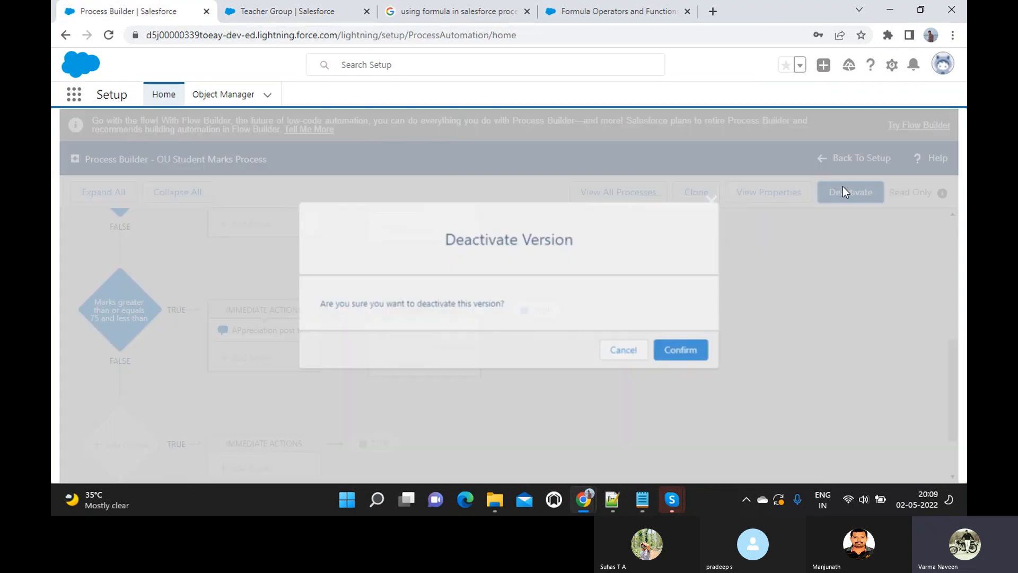
left_click(675, 353)
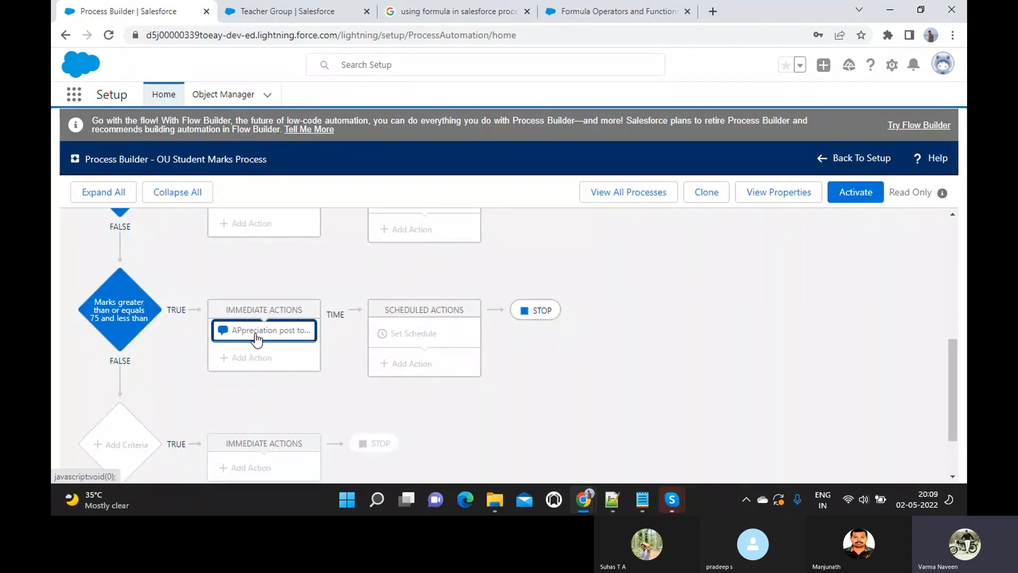
left_click(706, 192)
left_click(748, 377)
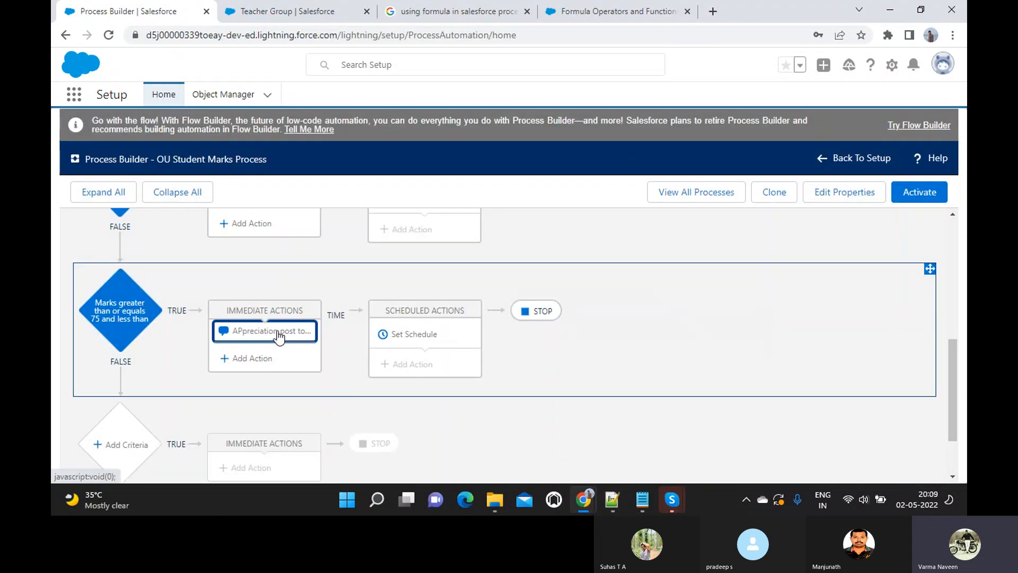
- In the Post to Chatter action, strip the stray quotes and plus sign around 'Dear' and 'fantastic JOB'
left_click(278, 334)
scroll(518, 367, "down", 1)
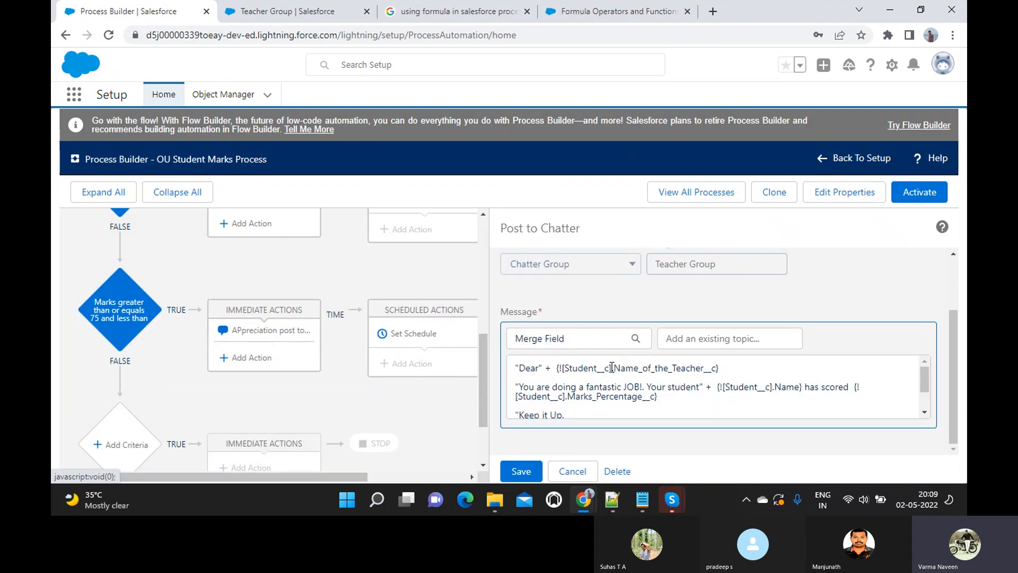
left_click(518, 367)
key("BackSpace")
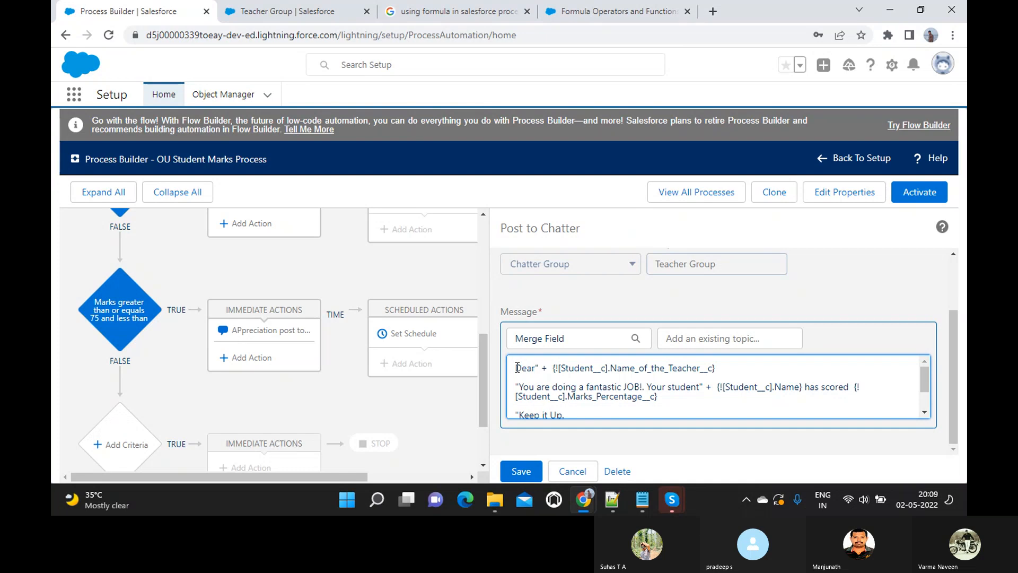
key("BackSpace")
key("BackSpace")
key("BackSpace")
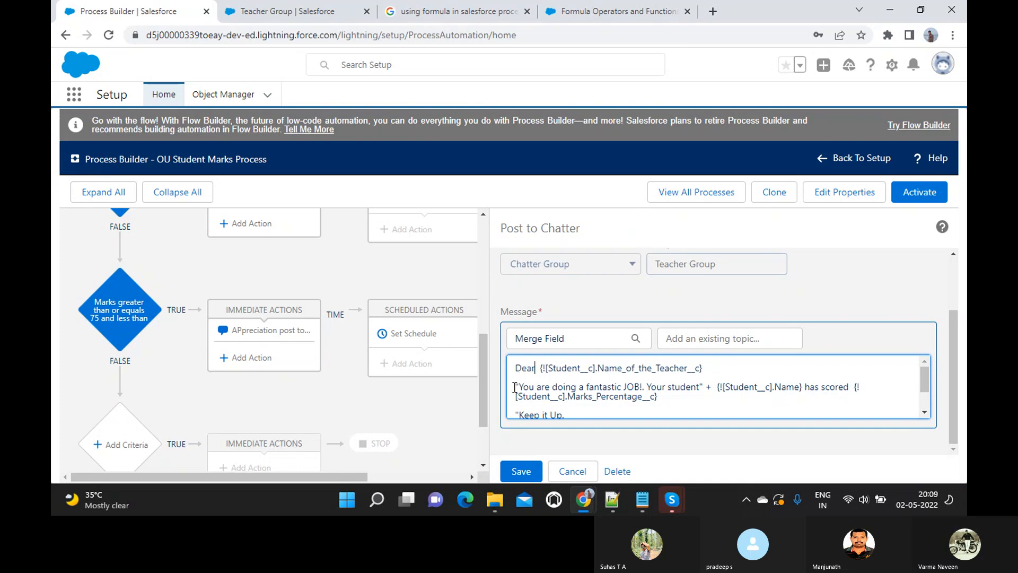
left_click(515, 387)
key("BackSpace")
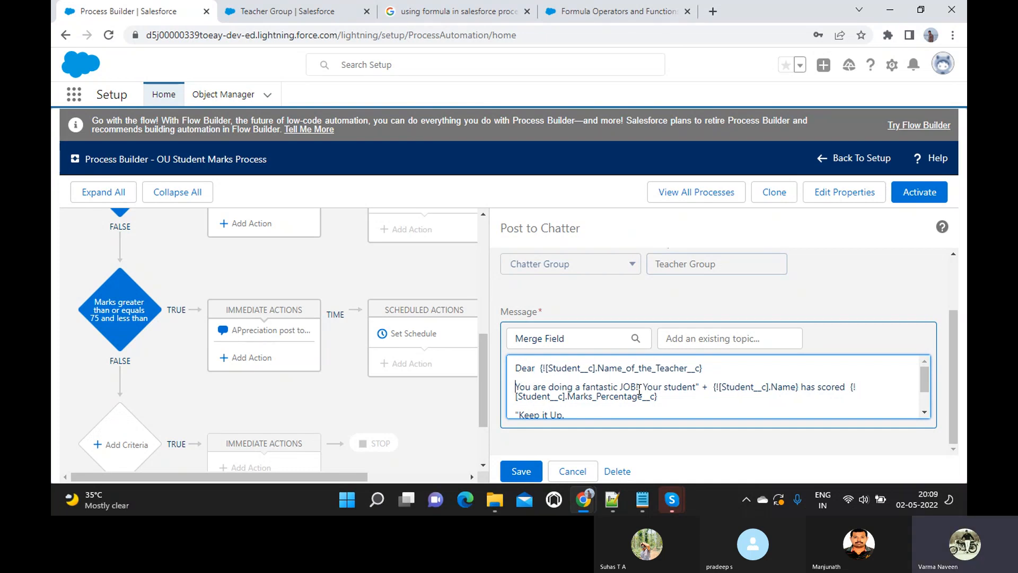
- Remove the leftover quote and plus sign after 'Your student' and the quote before 'Keep it Up.'
left_click(700, 386)
key("BackSpace")
key("BackSpace")
key("BackSpace")
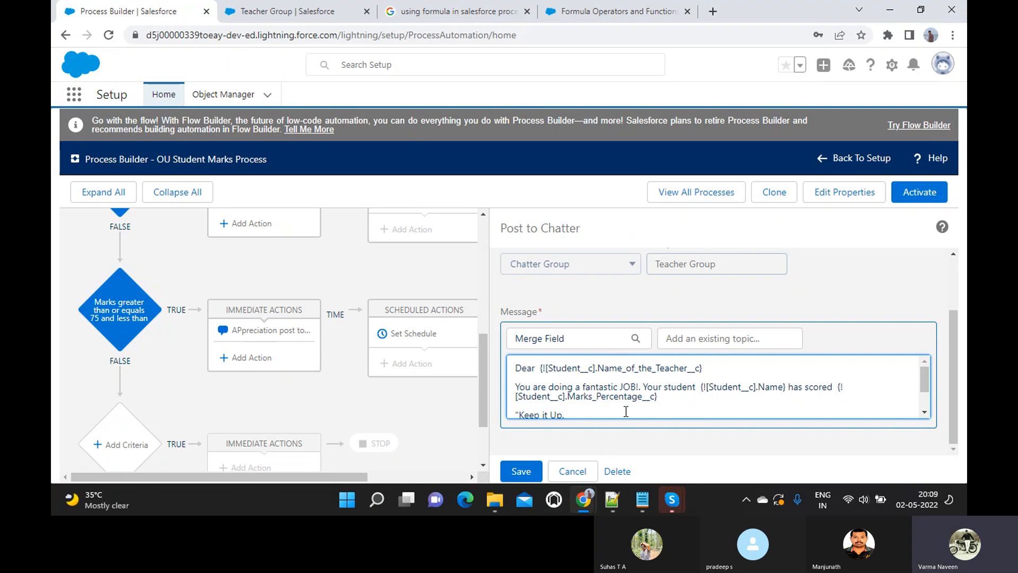
scroll(562, 400, "down", 1)
left_click(514, 377)
key("Delete")
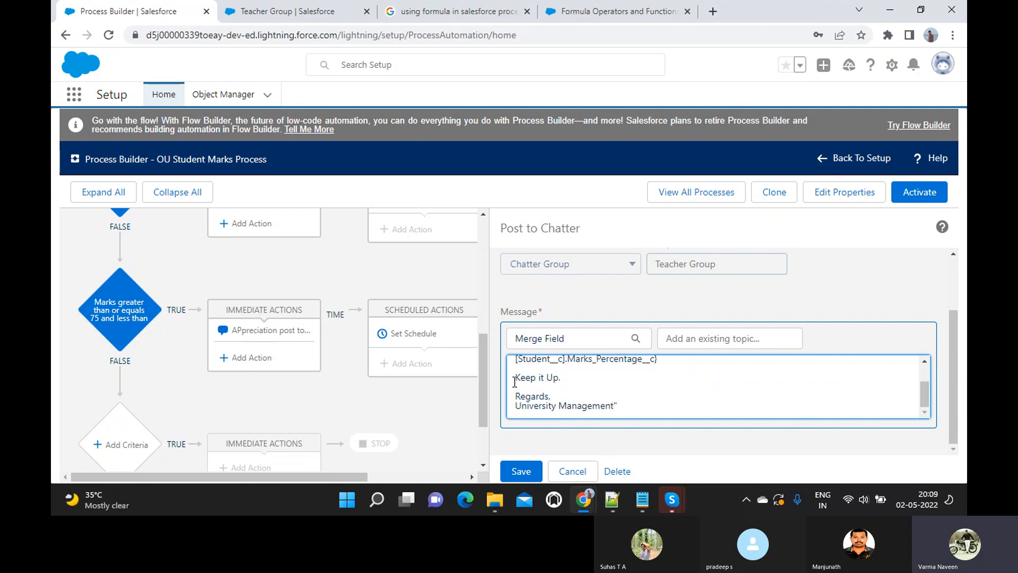
left_click(628, 407)
- Save the cleaned Chatter message and activate the new process version
left_click(522, 471)
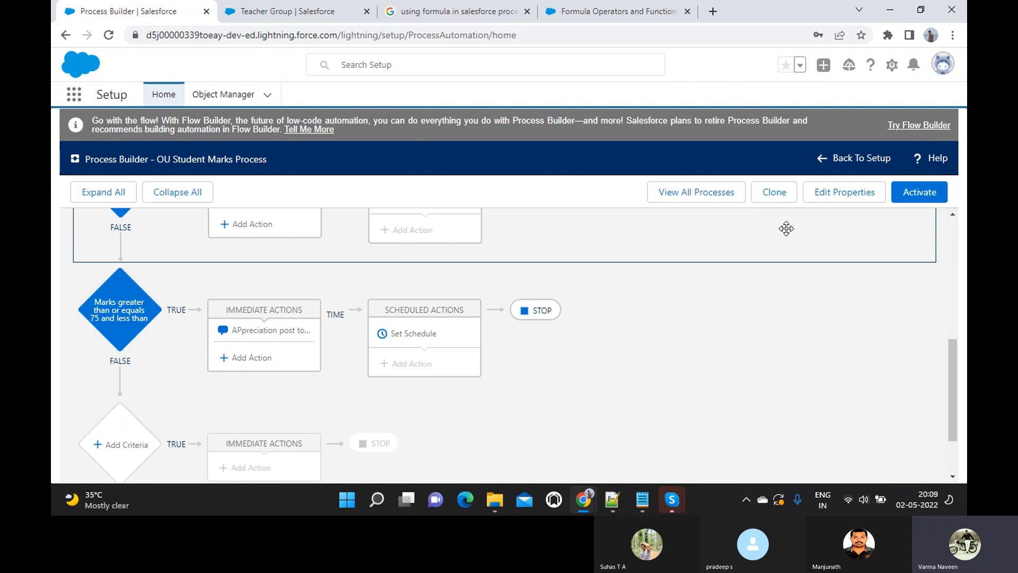
left_click(914, 201)
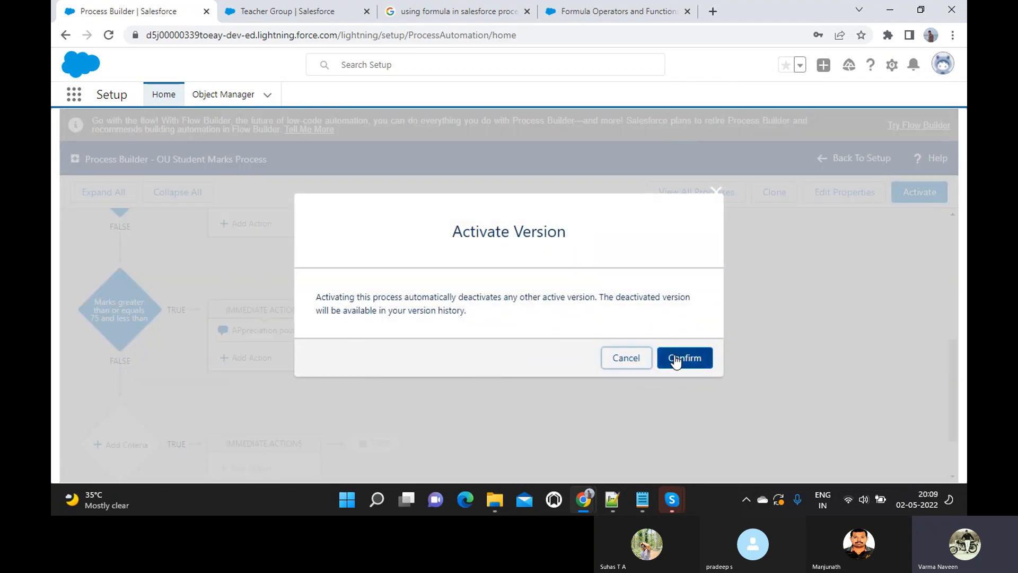
left_click(675, 362)
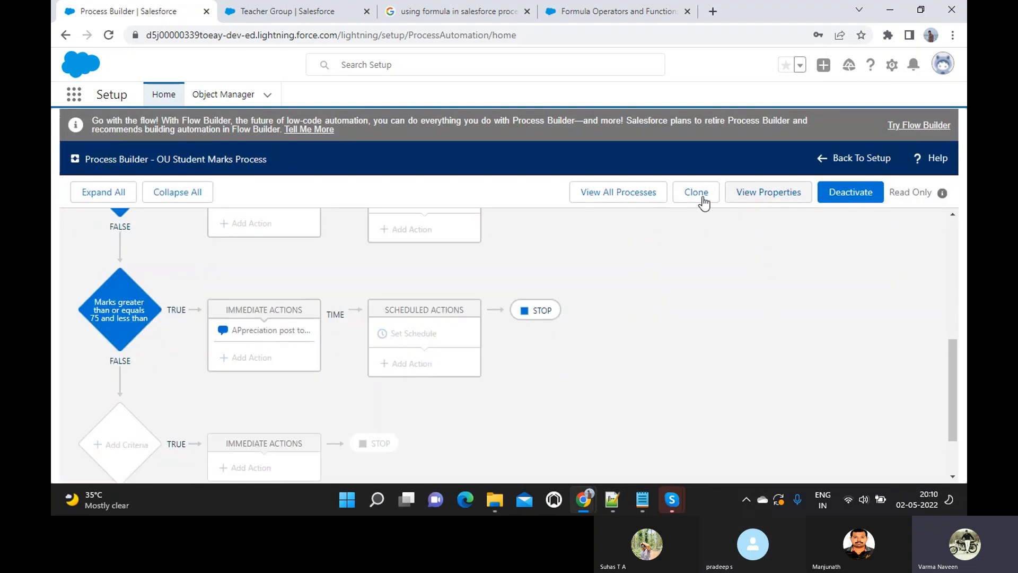
left_click(287, 11)
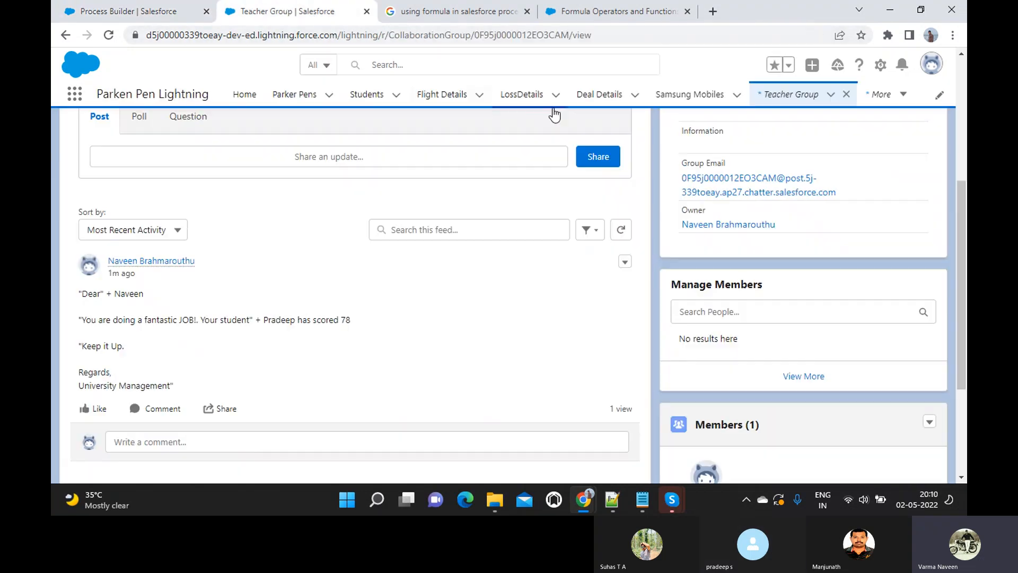
- Save a new Student with 88 marks percentage, plus the student's name, teacher's name and teacher's e-mail
left_click(395, 95)
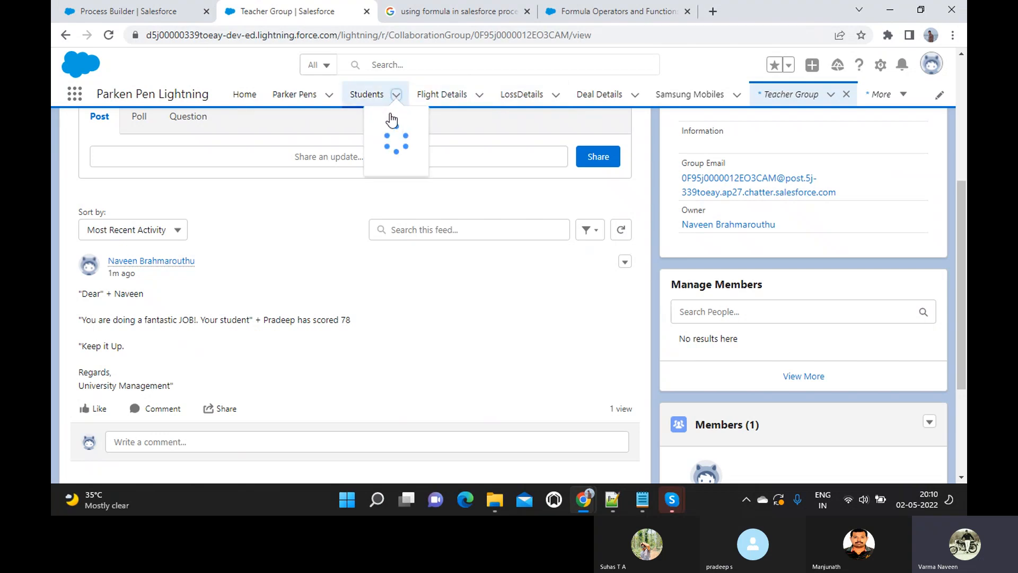
left_click(391, 123)
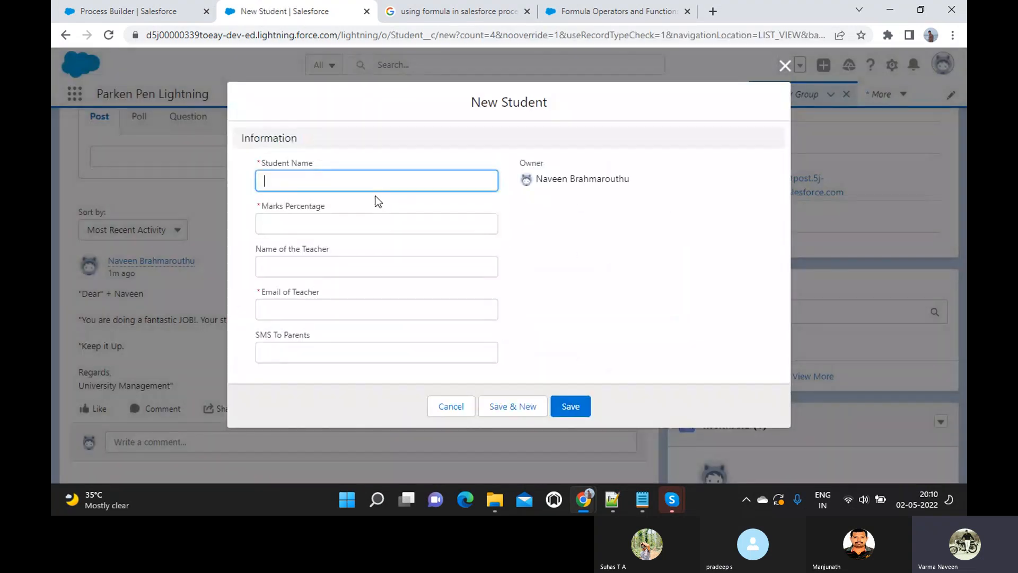
type("Rajesh")
key("Tab")
type("88")
key("Tab")
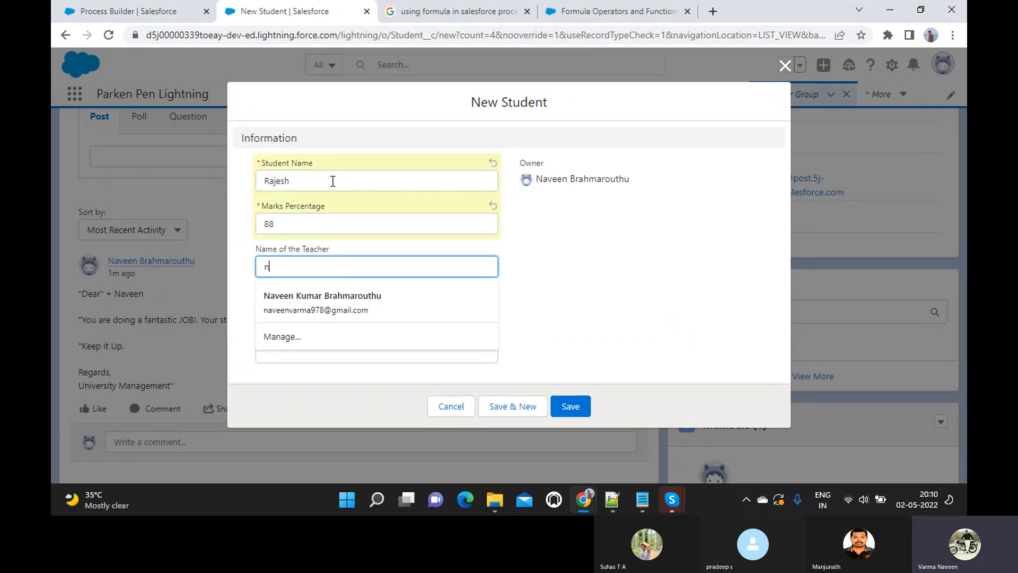
type("Varma")
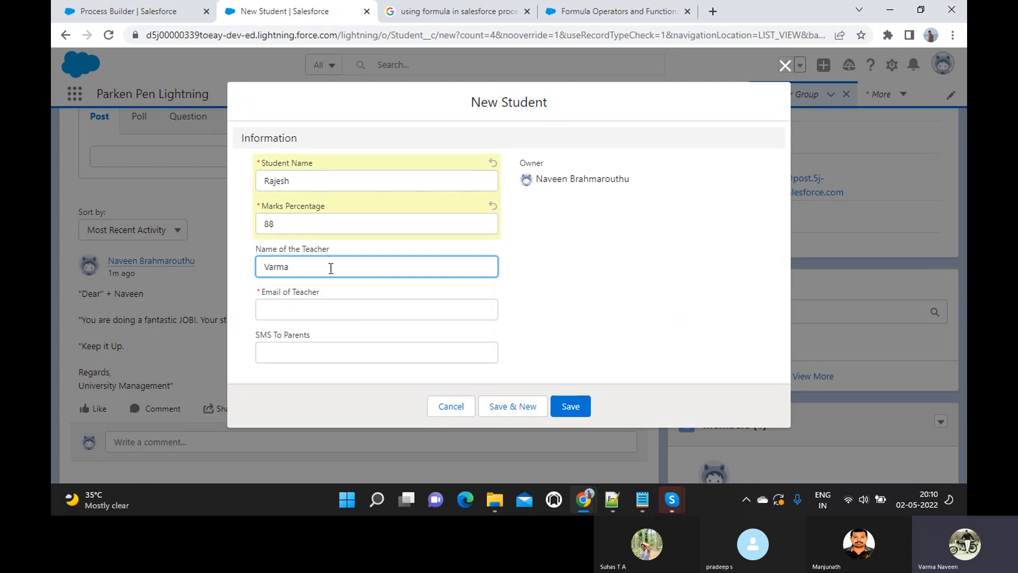
left_click(331, 309)
type("test@test.com")
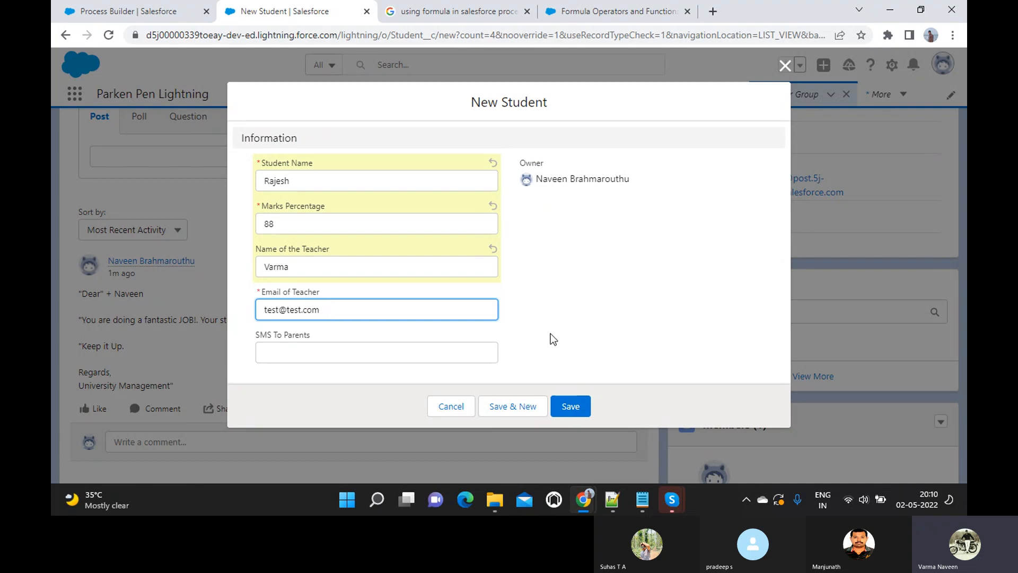
left_click(564, 406)
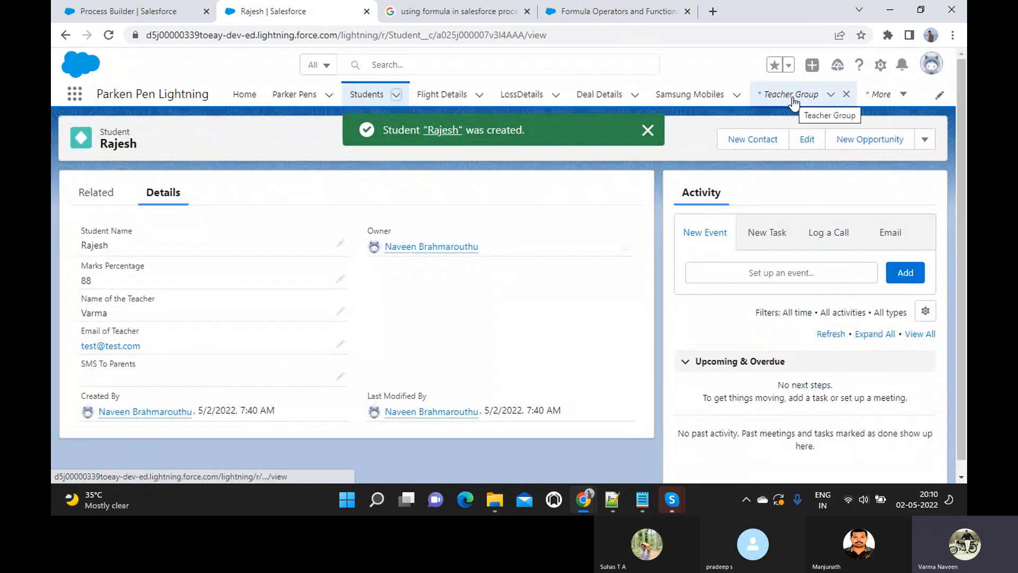
- Open the Teacher Group page and scroll down to the new appreciation post
left_click(793, 100)
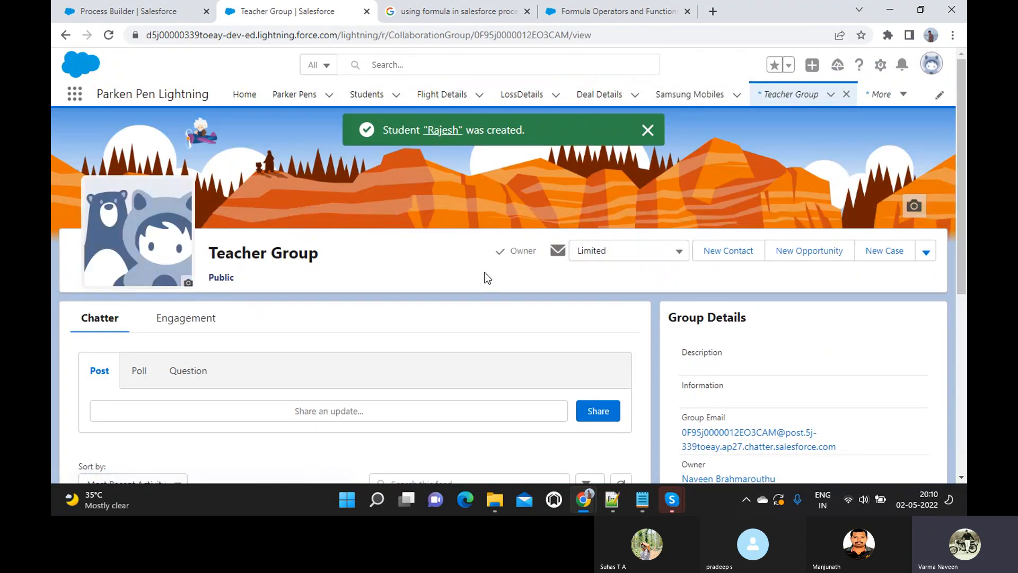
scroll(465, 295, "down", 4)
scroll(464, 295, "down", 1)
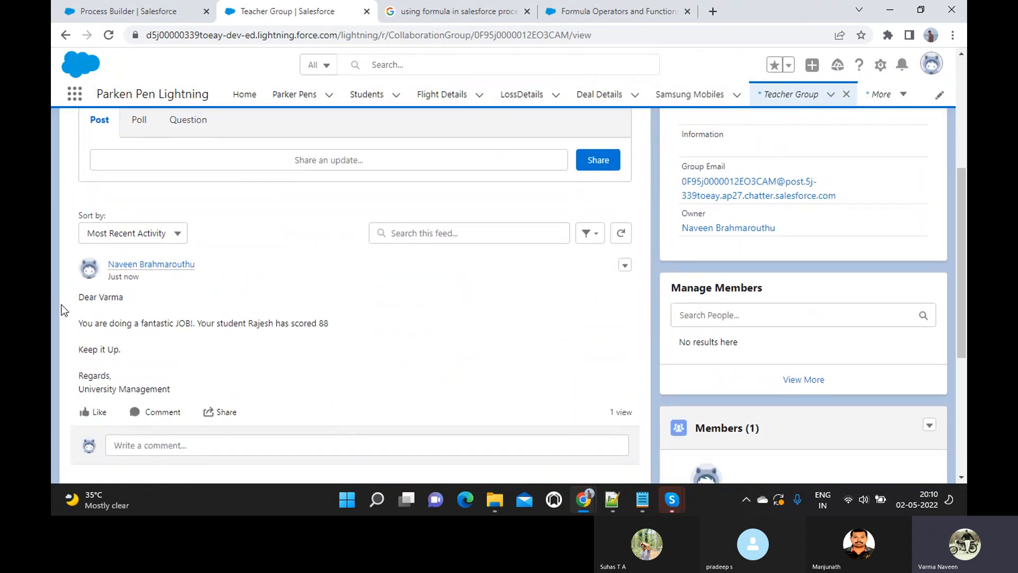
left_click_drag(79, 298, 134, 374)
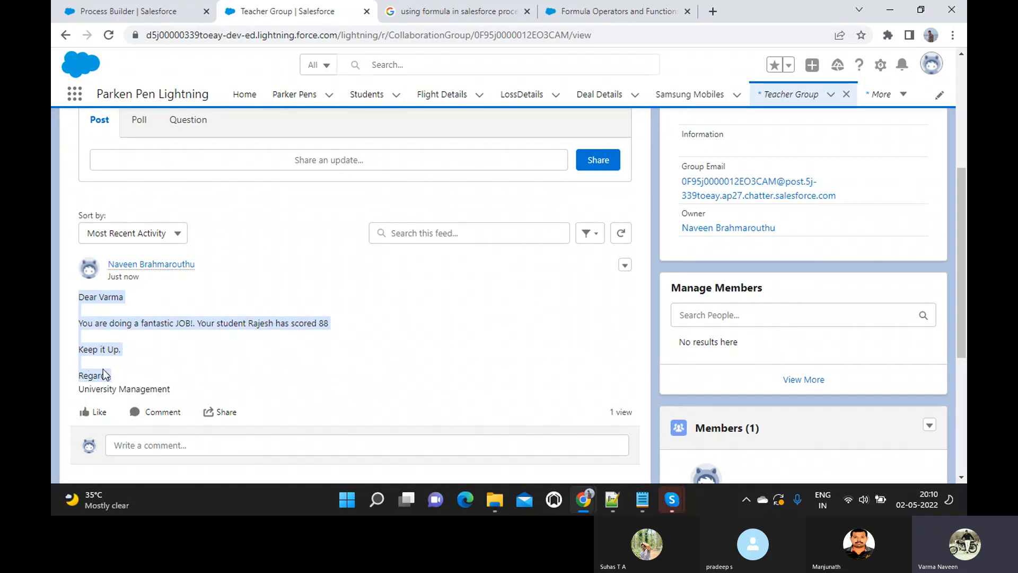
left_click_drag(182, 388, 81, 286)
scroll(259, 298, "down", 4)
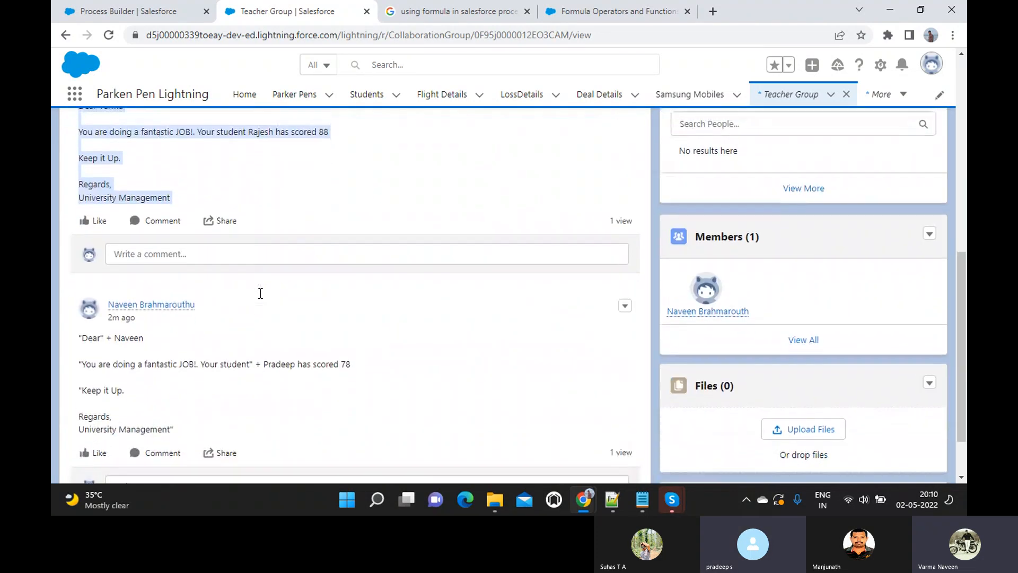
scroll(259, 294, "up", 3)
scroll(259, 294, "down", 1)
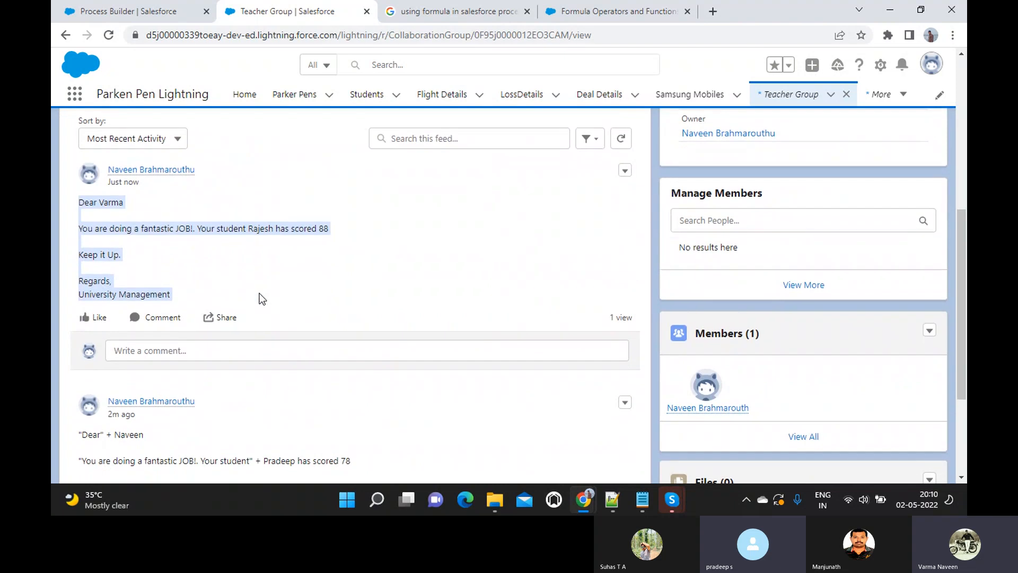
scroll(259, 298, "down", 3)
scroll(235, 316, "up", 2)
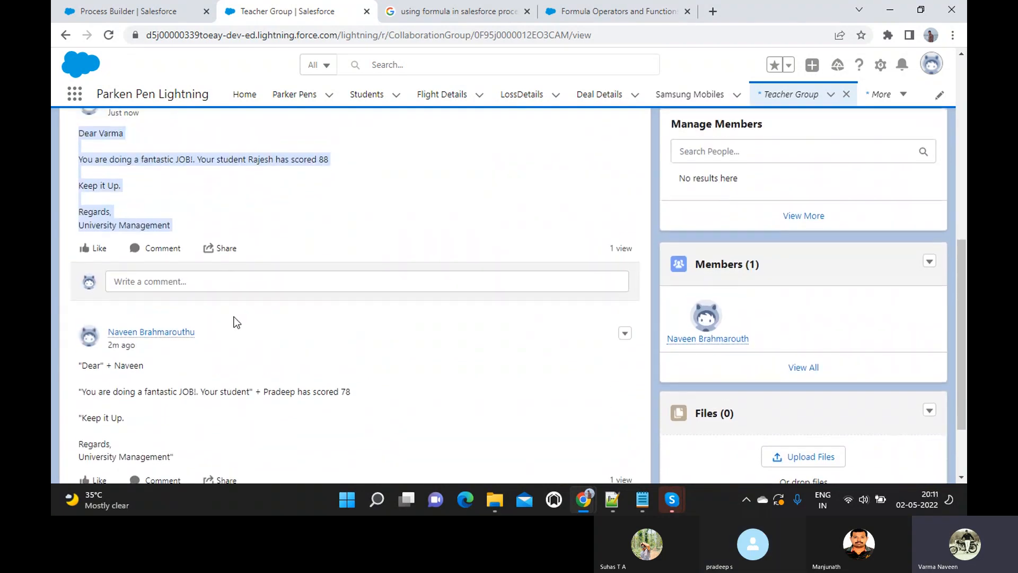
scroll(130, 384, "up", 1)
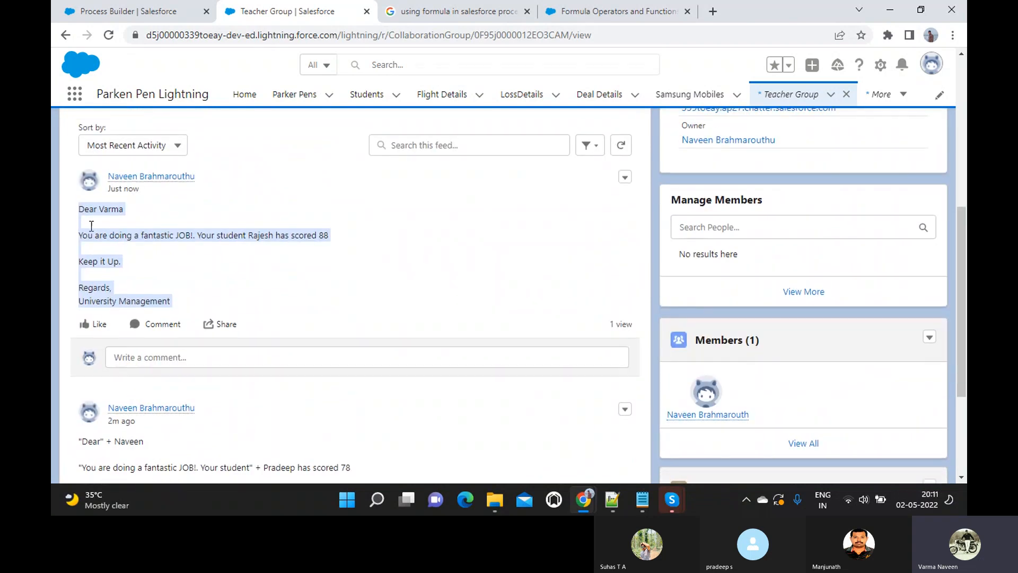
scroll(133, 352, "down", 1)
scroll(136, 351, "up", 3)
scroll(136, 352, "up", 4)
scroll(135, 352, "down", 1)
scroll(136, 351, "up", 2)
scroll(136, 351, "down", 4)
scroll(134, 350, "down", 5)
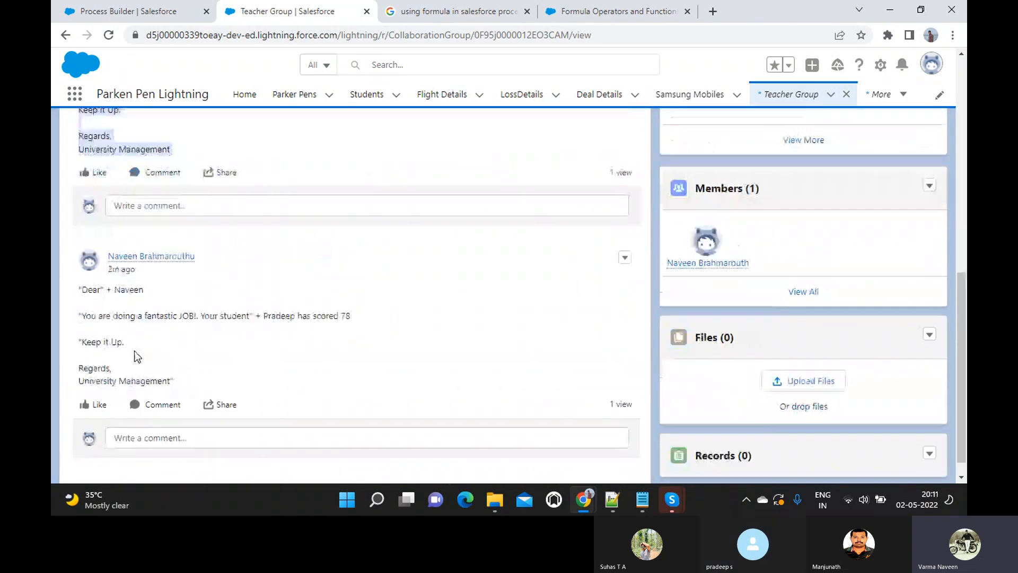
scroll(135, 351, "up", 5)
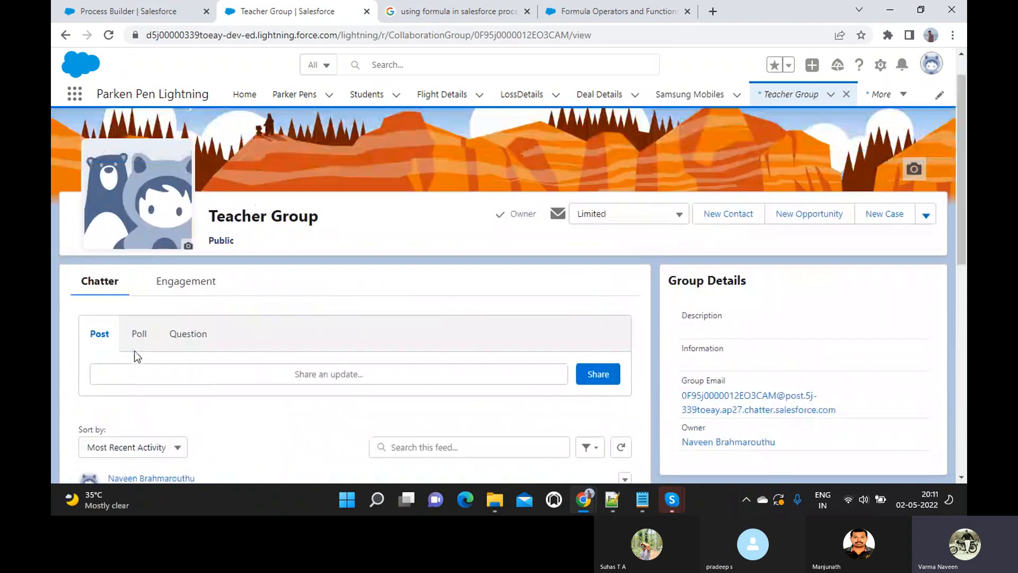
scroll(134, 351, "down", 5)
scroll(134, 350, "down", 1)
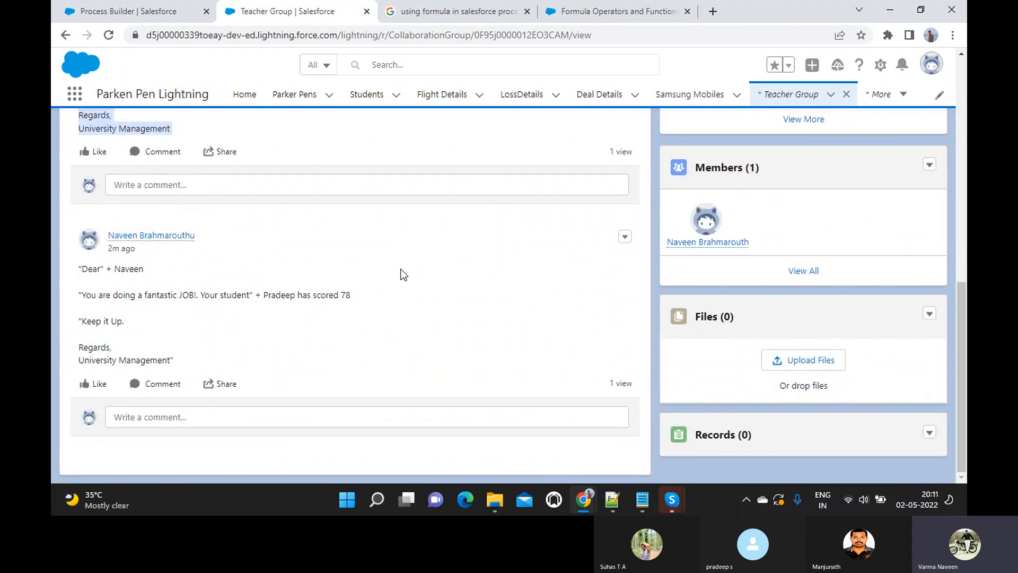
scroll(403, 274, "up", 10)
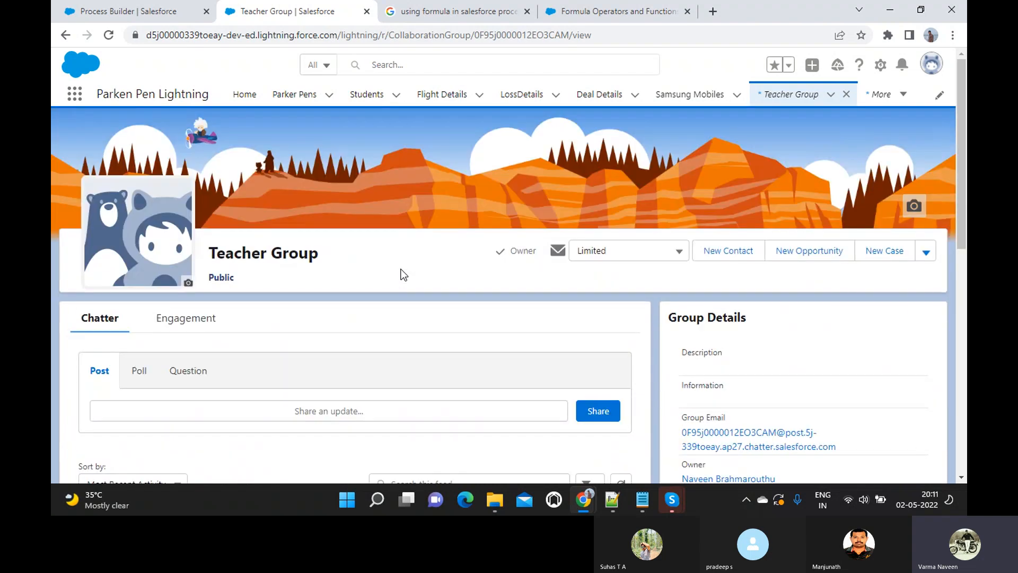
scroll(403, 274, "down", 5)
scroll(403, 274, "up", 5)
scroll(403, 274, "down", 10)
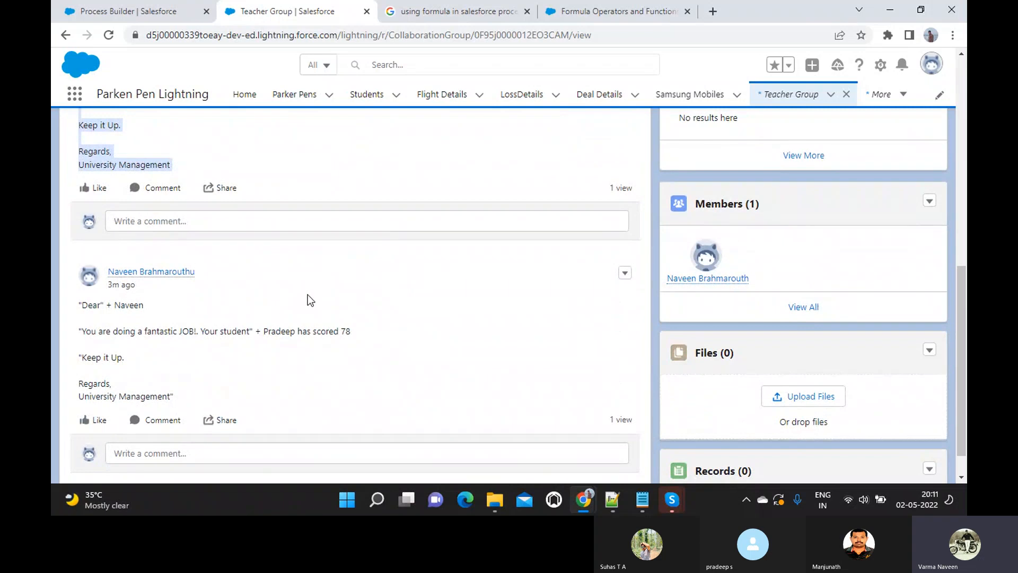
scroll(308, 295, "down", 1)
scroll(307, 294, "up", 11)
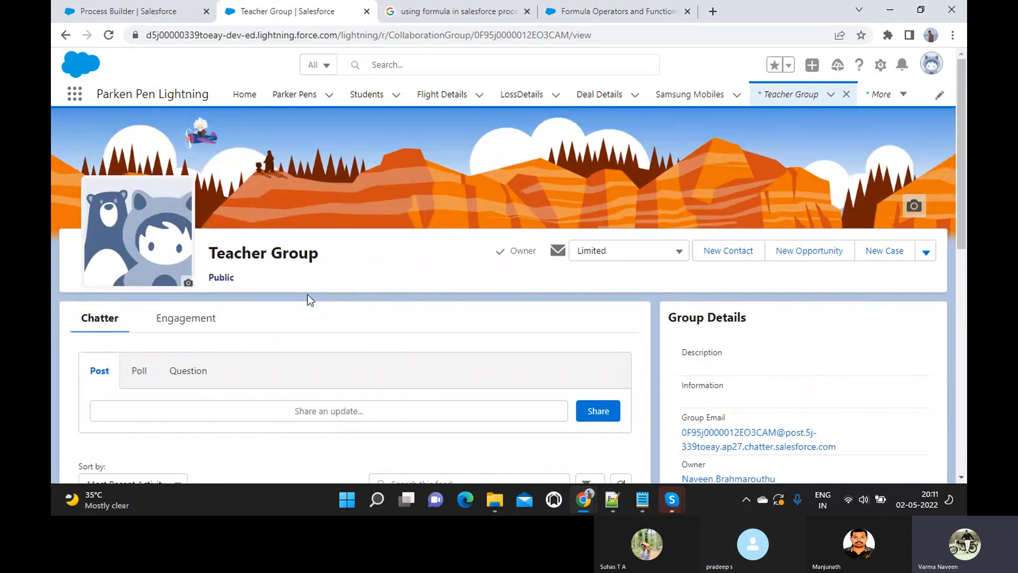
scroll(308, 294, "down", 6)
scroll(309, 295, "down", 2)
scroll(309, 294, "up", 10)
scroll(309, 294, "down", 3)
scroll(309, 295, "up", 3)
mouse_move(677, 504)
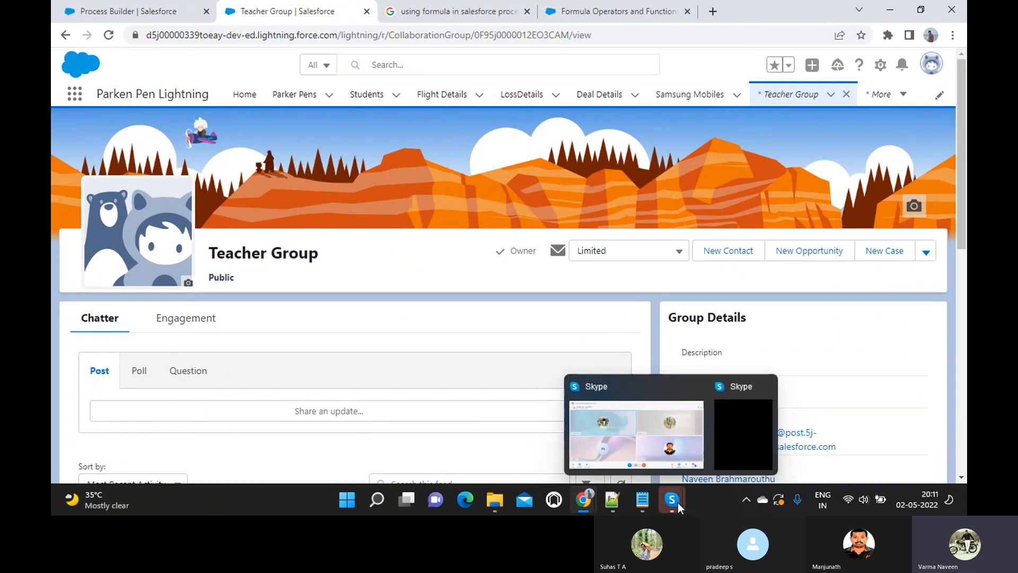
- Bring the Skype call forward, then show the PB_Imp_Questions notes in Notepad
left_click(655, 429)
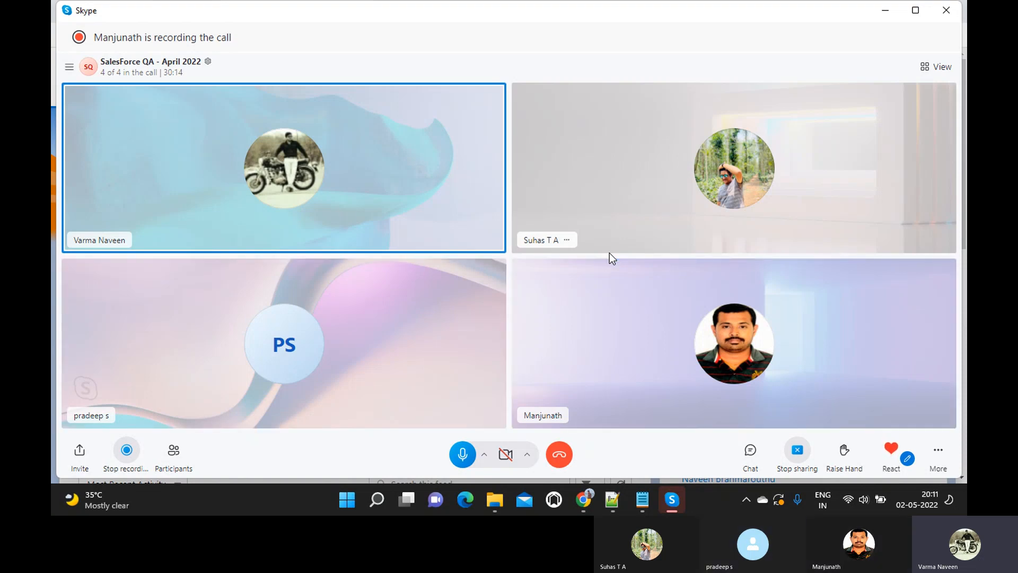
mouse_move(643, 503)
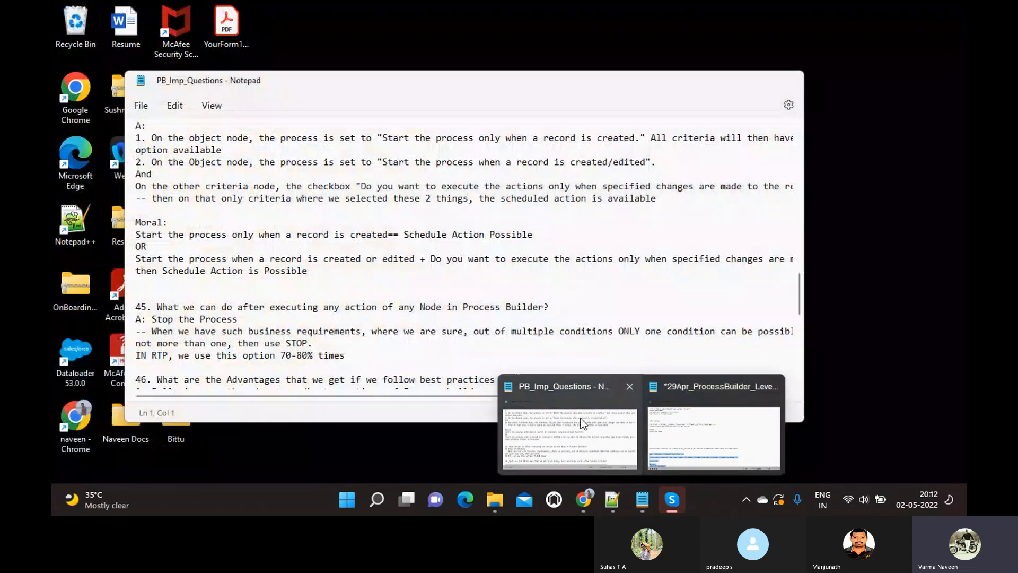
left_click(581, 418)
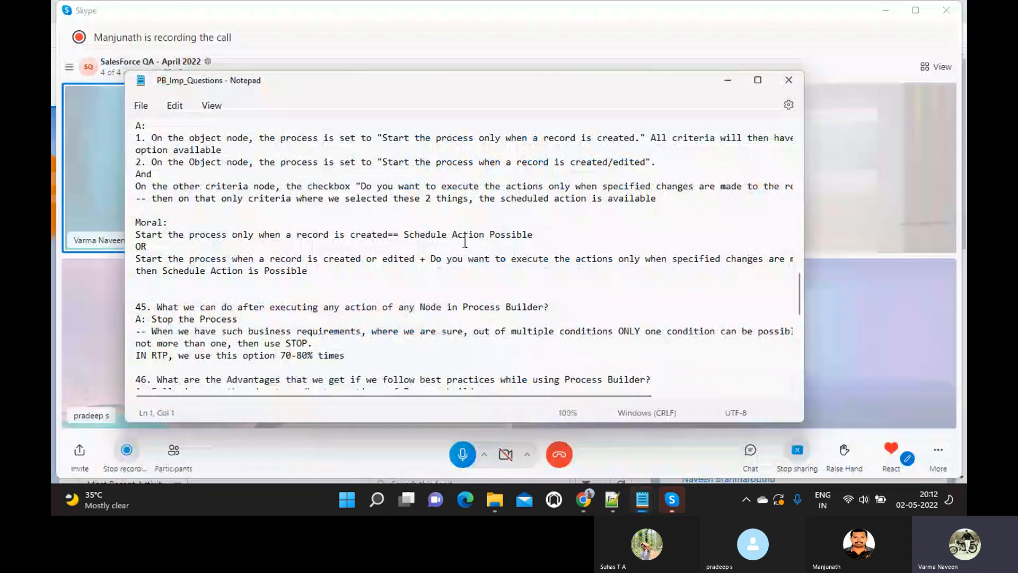
- Maximize the notes and highlight the best-practices answer to question 46
left_click(758, 80)
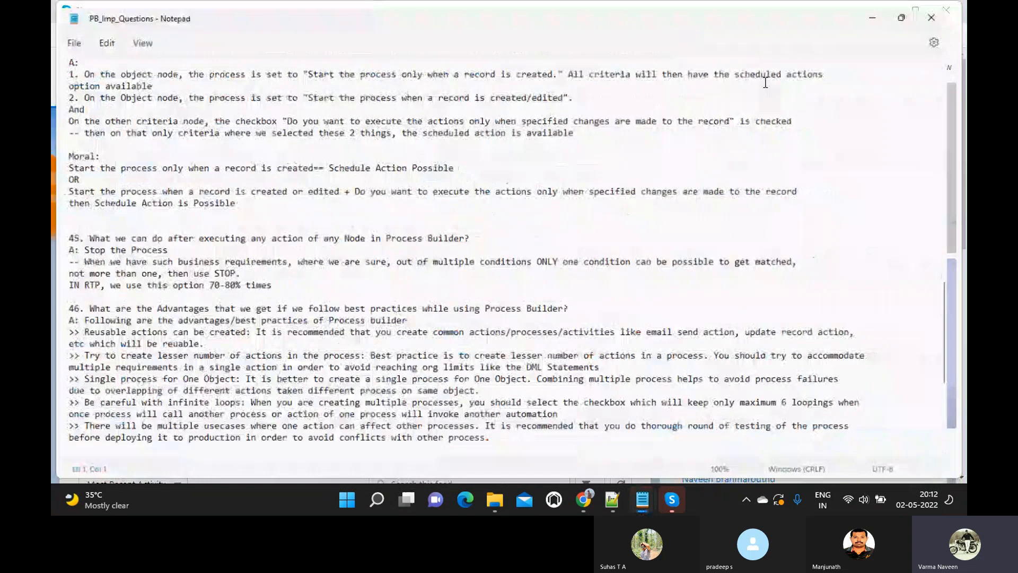
scroll(532, 265, "down", 7)
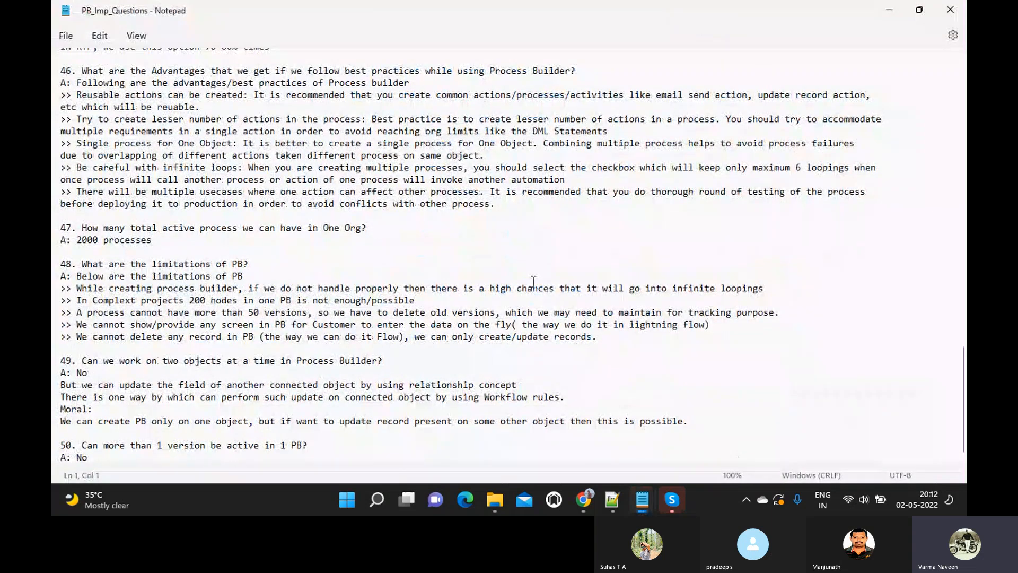
scroll(534, 282, "up", 10)
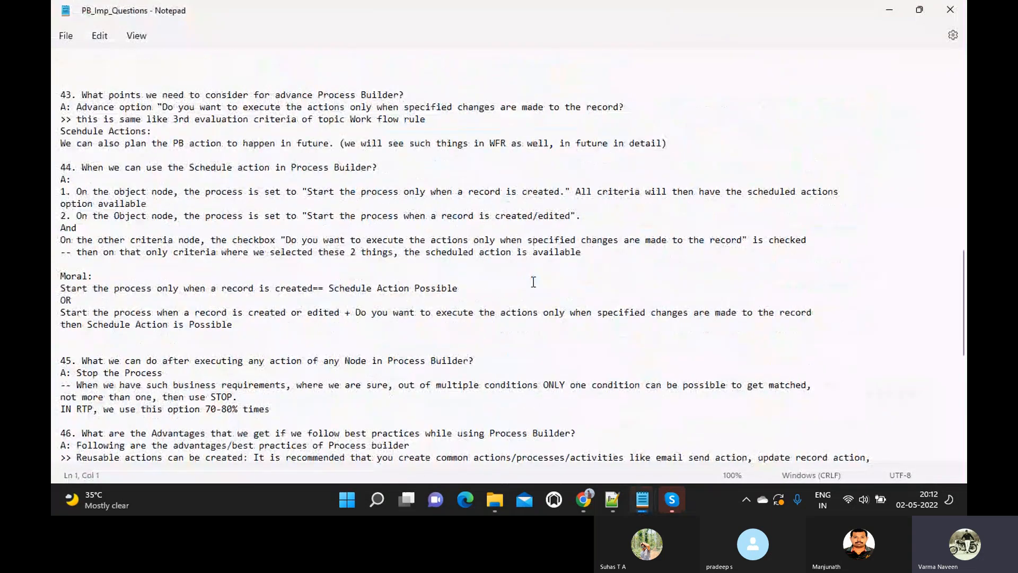
scroll(366, 297, "down", 4)
scroll(369, 299, "down", 2)
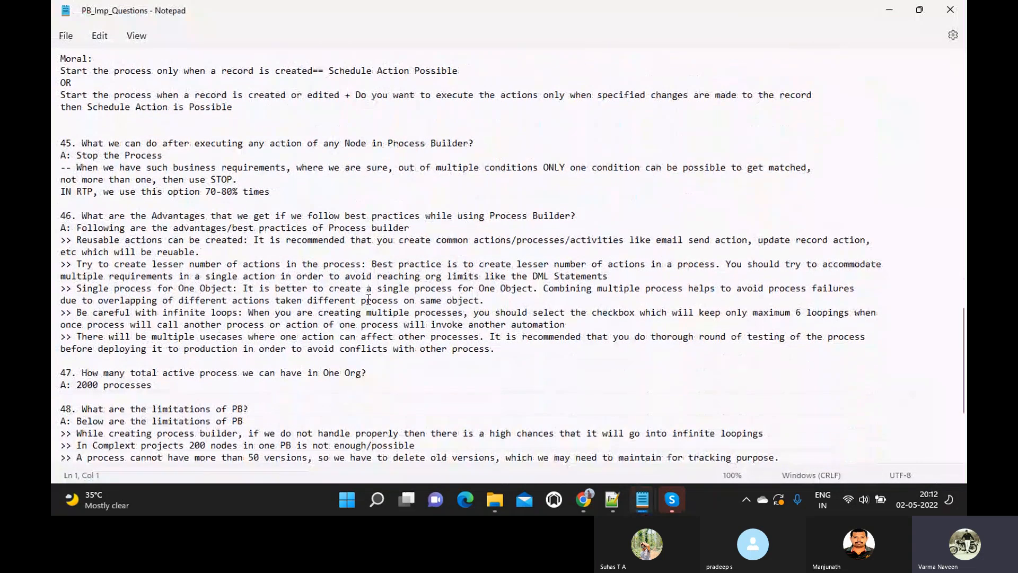
scroll(243, 174, "down", 1)
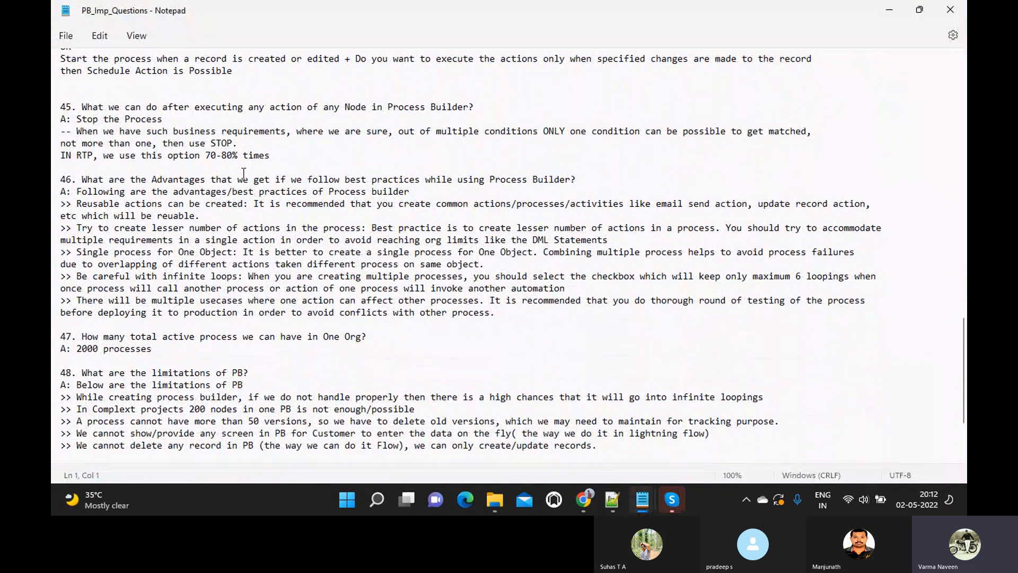
scroll(243, 174, "down", 2)
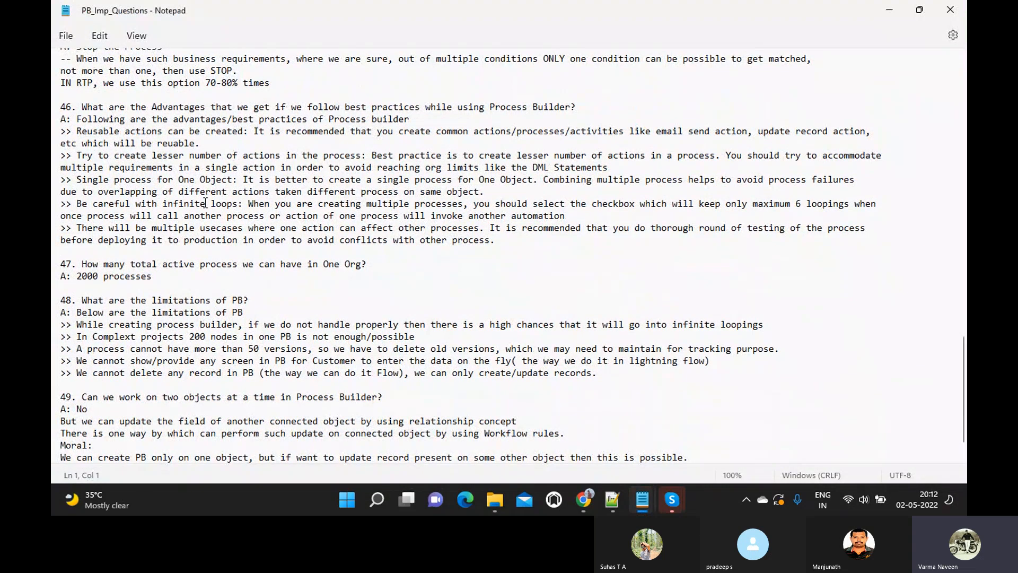
left_click_drag(83, 104, 471, 254)
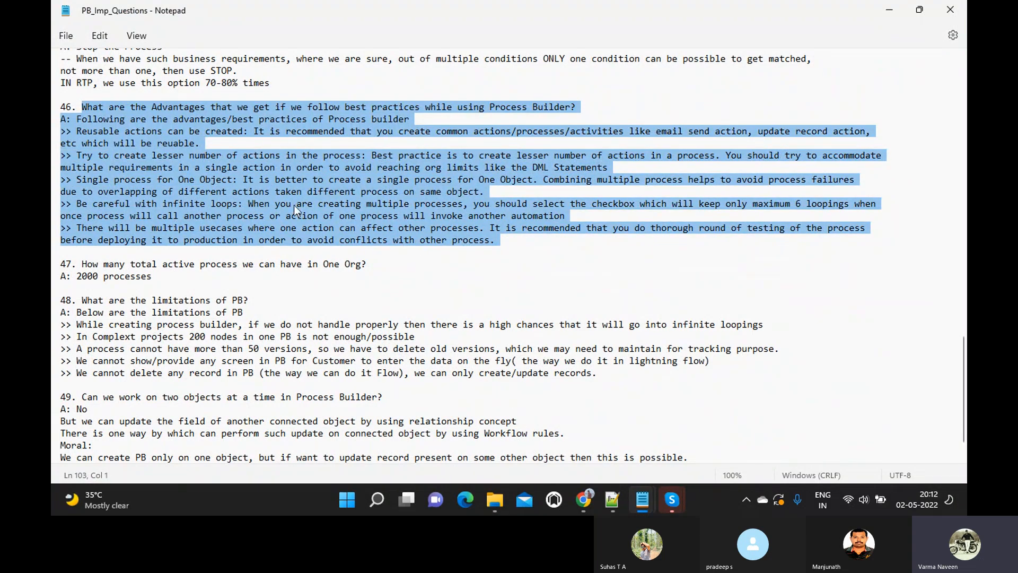
left_click(120, 275)
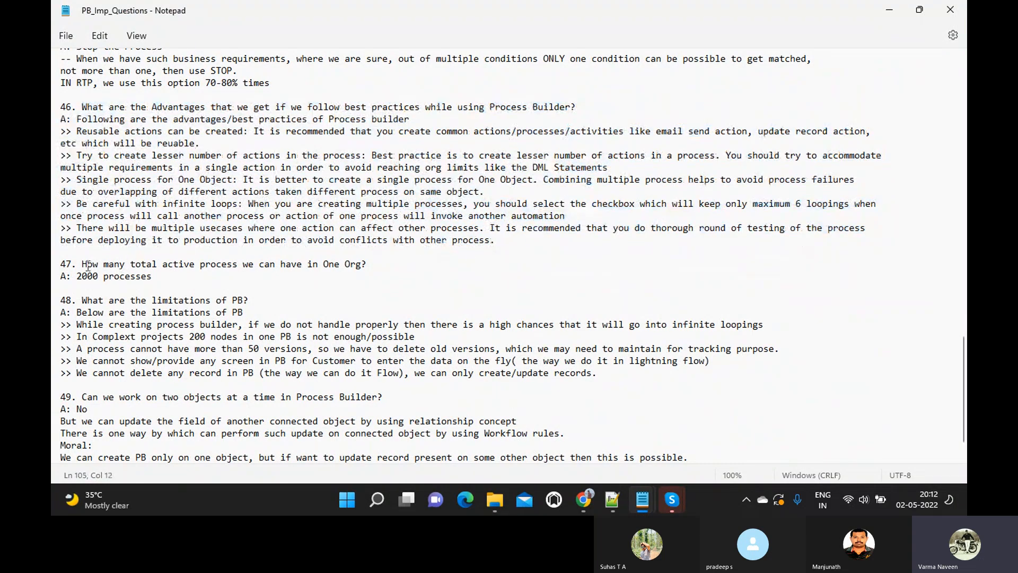
- Highlight question 47 and its answer, 2000 processes
left_click_drag(83, 263, 381, 272)
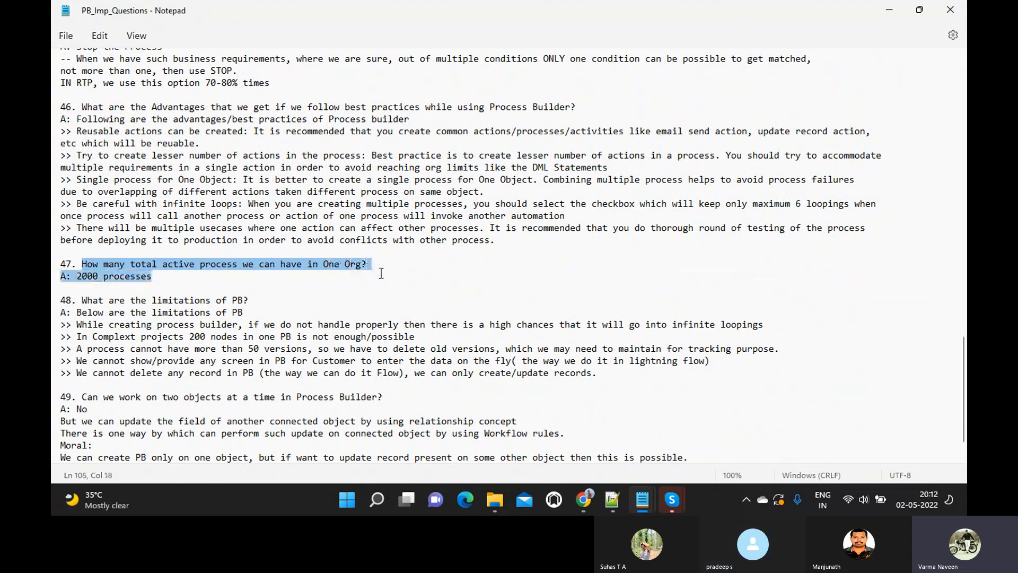
left_click_drag(155, 276, 54, 277)
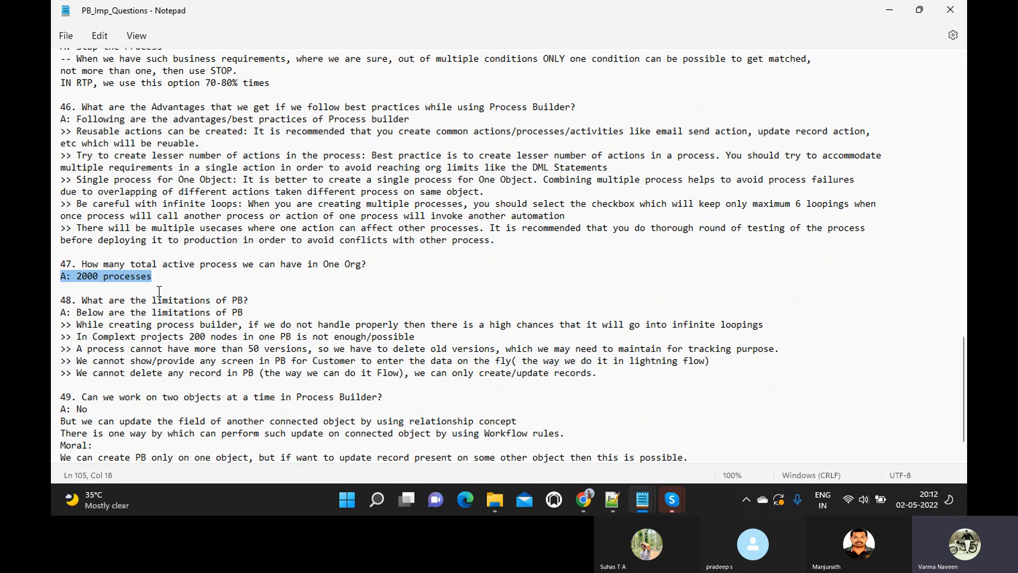
scroll(159, 291, "down", 1)
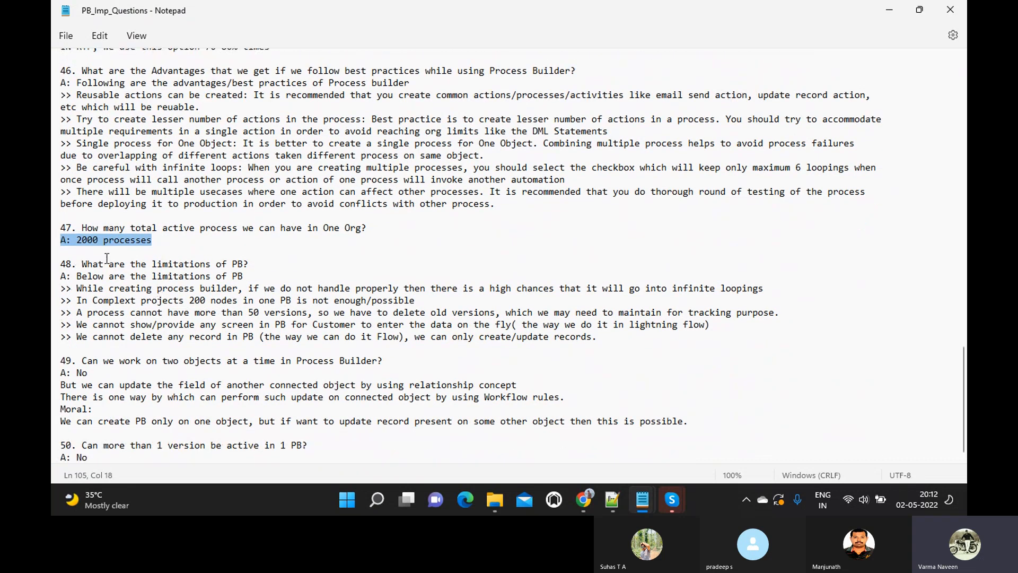
- Select the infinite loopings line, the first bullet under question 48
left_click_drag(77, 288, 767, 284)
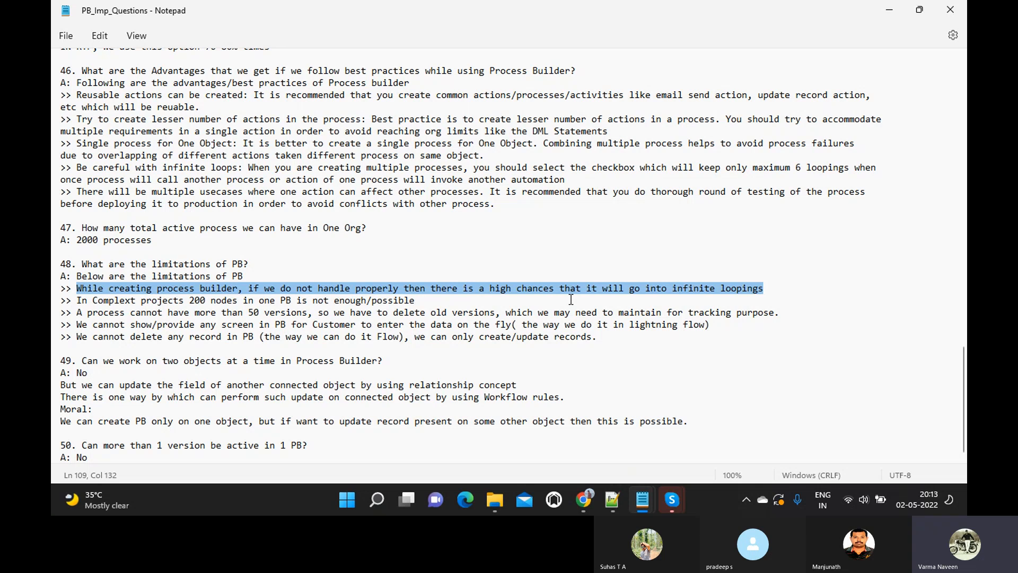
- Return to Chrome and the OU Student Marks Process page
mouse_move(588, 503)
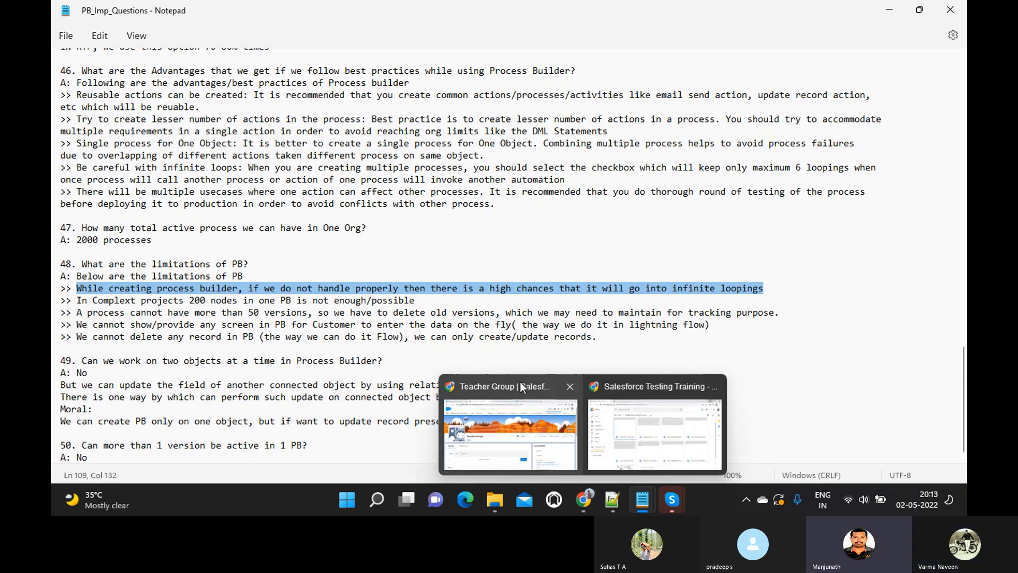
left_click(511, 421)
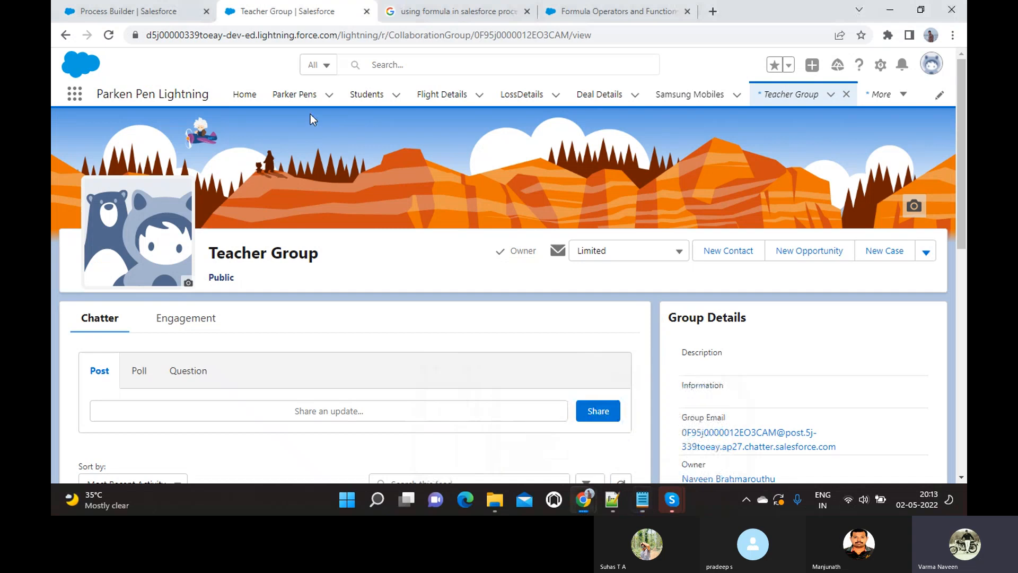
left_click(127, 12)
scroll(334, 291, "down", 1)
scroll(334, 290, "up", 4)
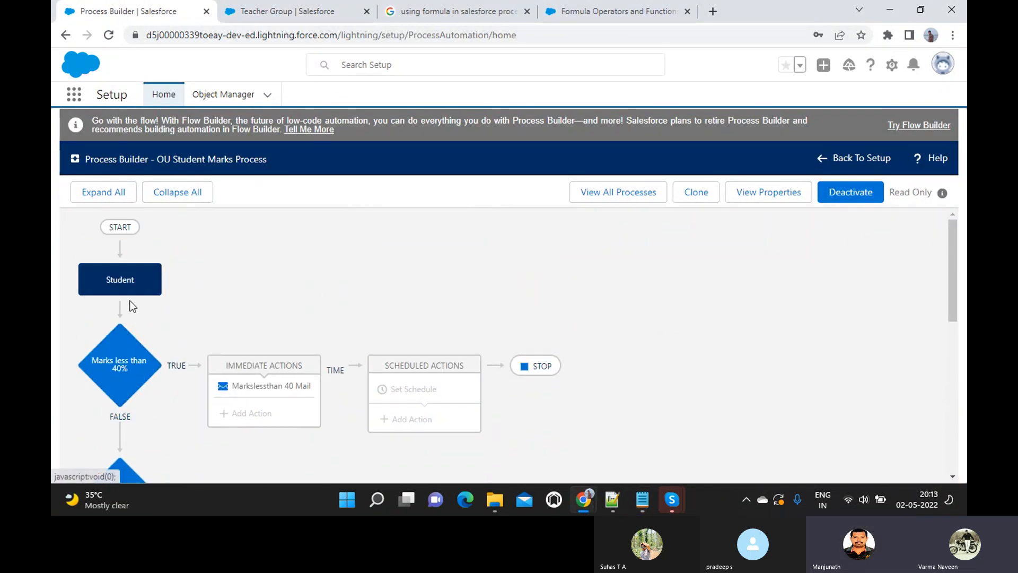
- Show the Student object's start settings with the recursion option, then the Marks less than 40% conditions
left_click(139, 282)
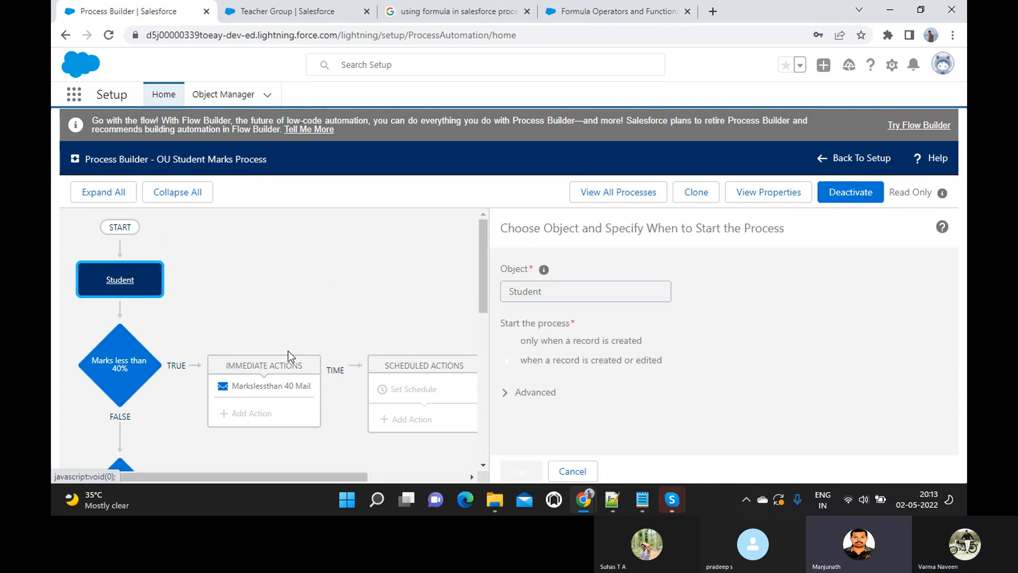
scroll(291, 352, "down", 2)
scroll(291, 352, "up", 1)
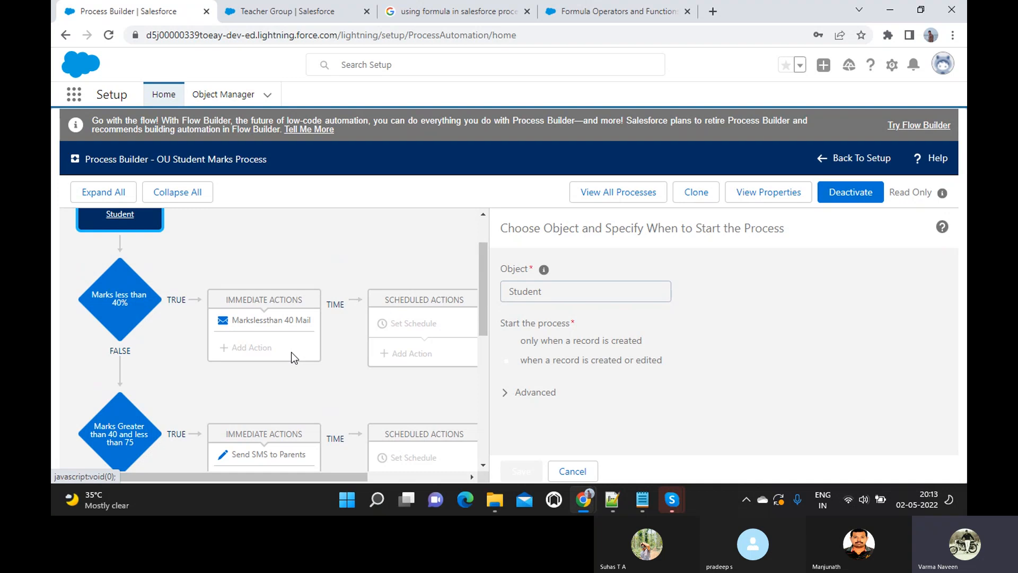
scroll(292, 351, "up", 1)
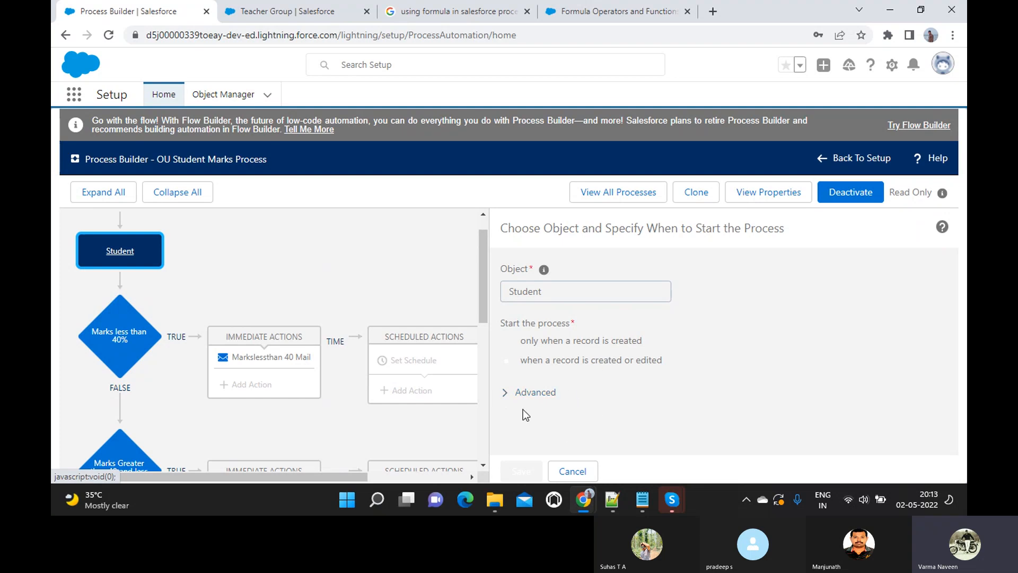
left_click(507, 398)
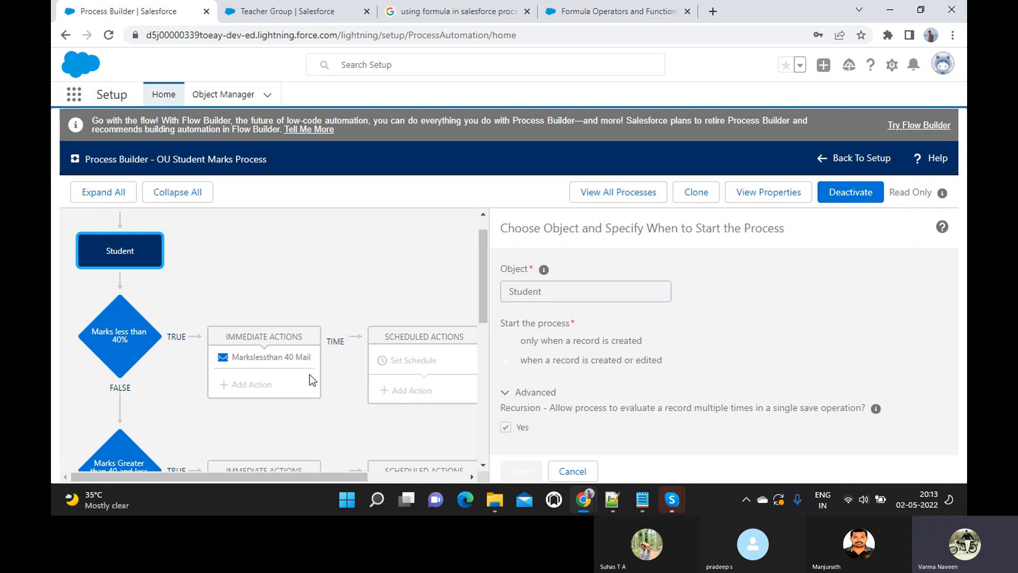
left_click(136, 346)
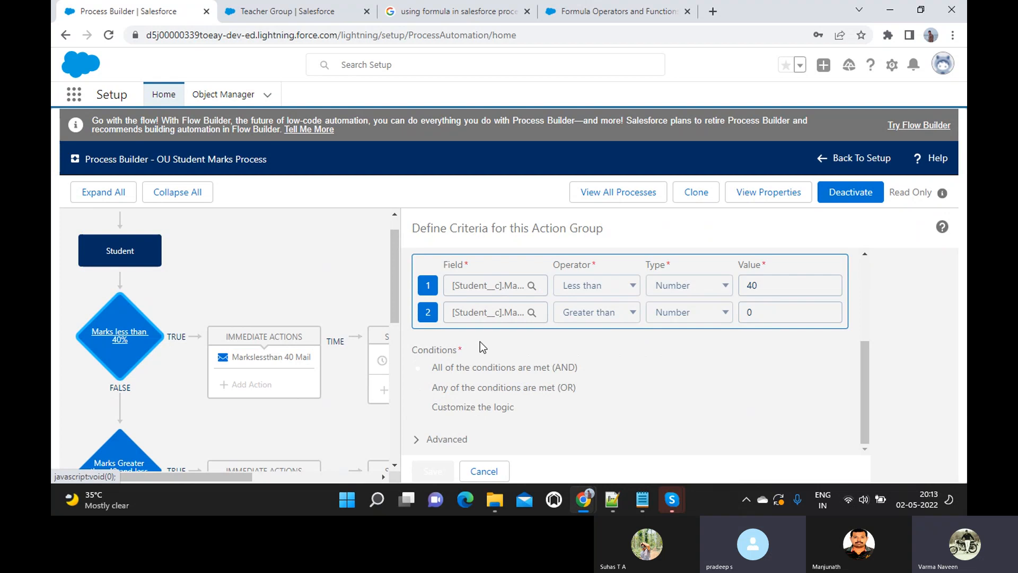
- Reveal the option to act only on specified changes, then show the Student start settings again
left_click(430, 442)
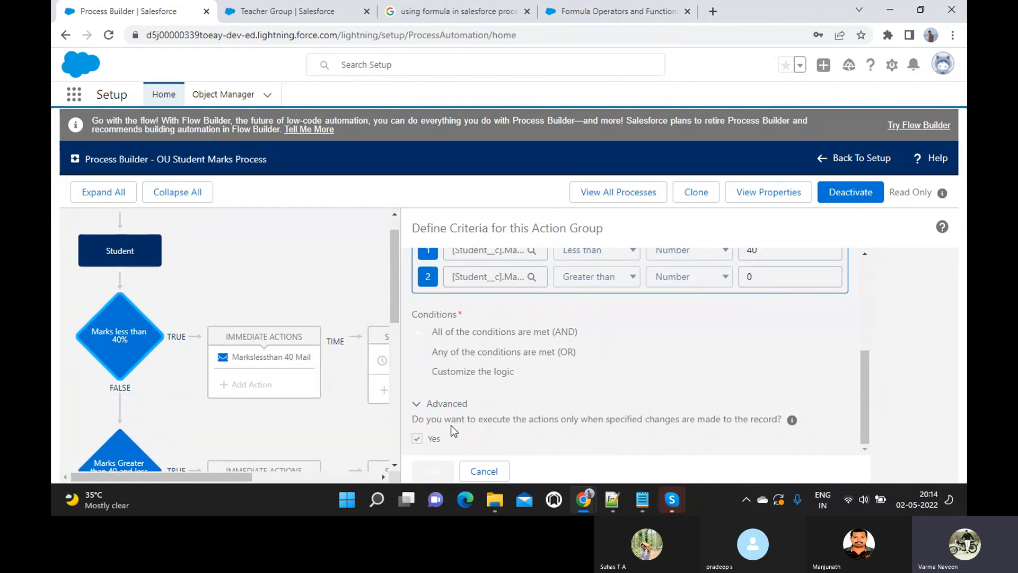
scroll(486, 423, "up", 1)
key("alt+Tab")
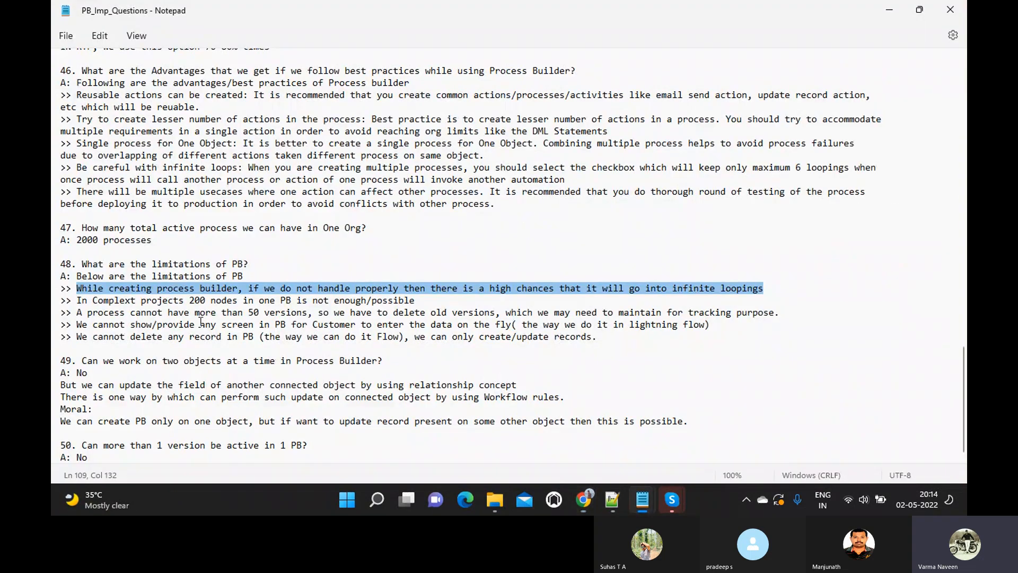
key("alt+Tab")
left_click(139, 255)
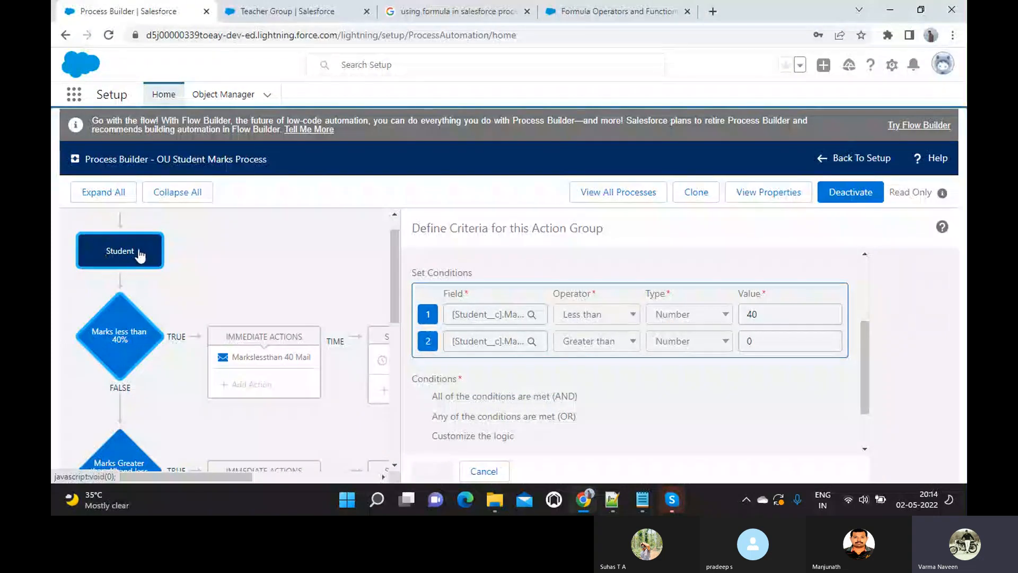
- Highlight the 200 nodes limitation in the notes, then return to the process diagram
key("alt+Tab")
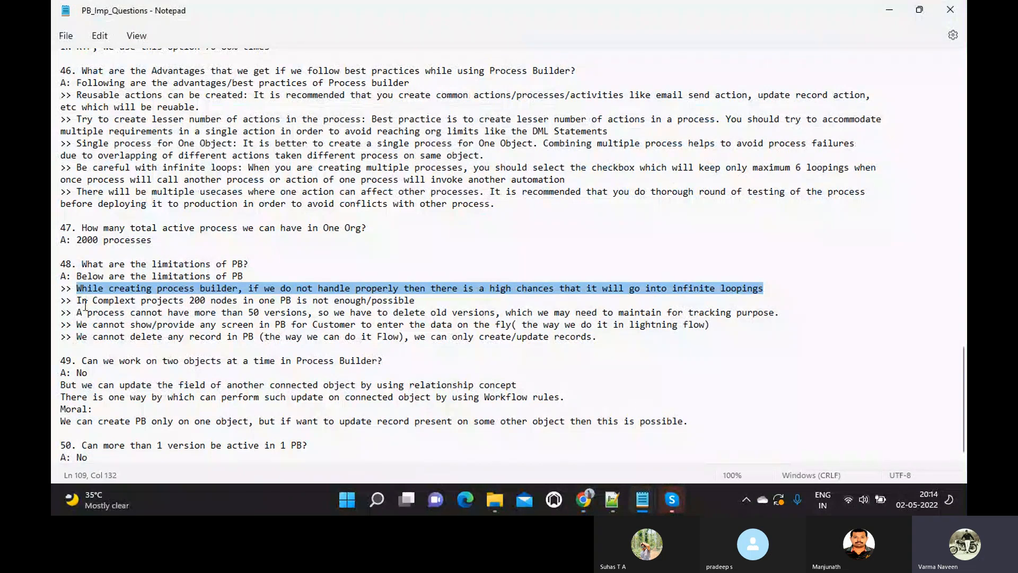
left_click_drag(78, 300, 437, 296)
key("alt+Tab")
scroll(281, 313, "down", 5)
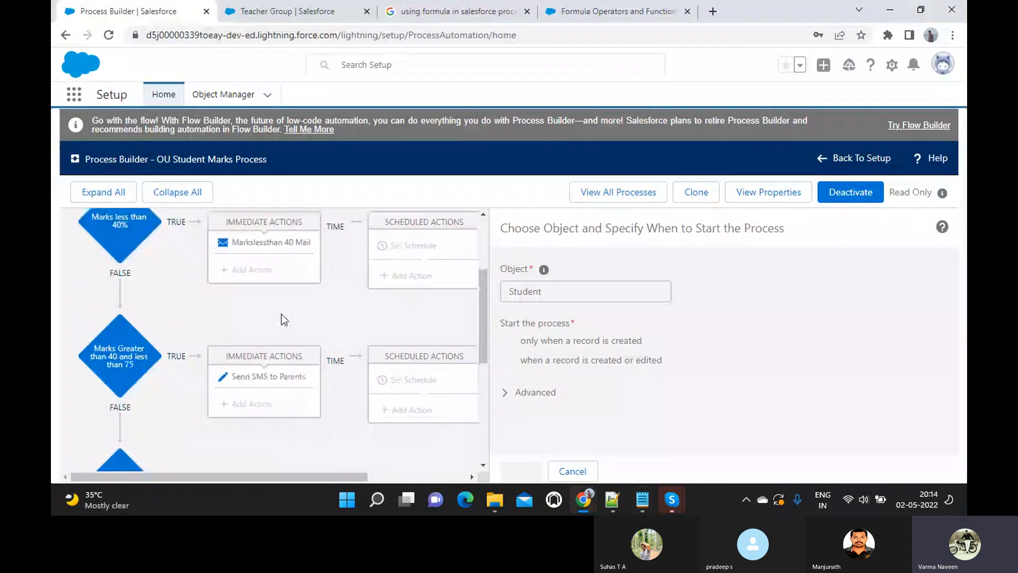
scroll(281, 314, "up", 3)
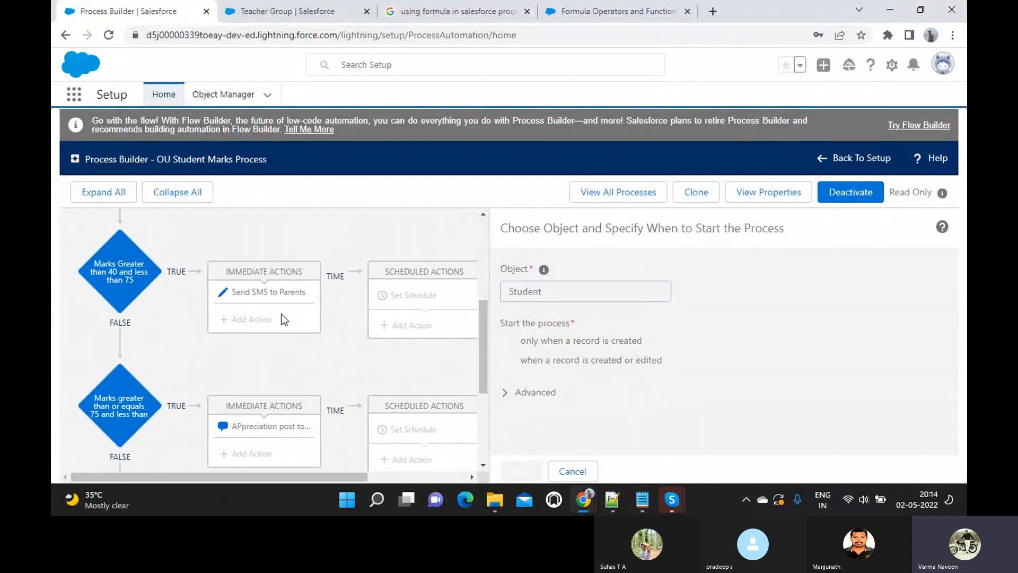
scroll(233, 300, "up", 5)
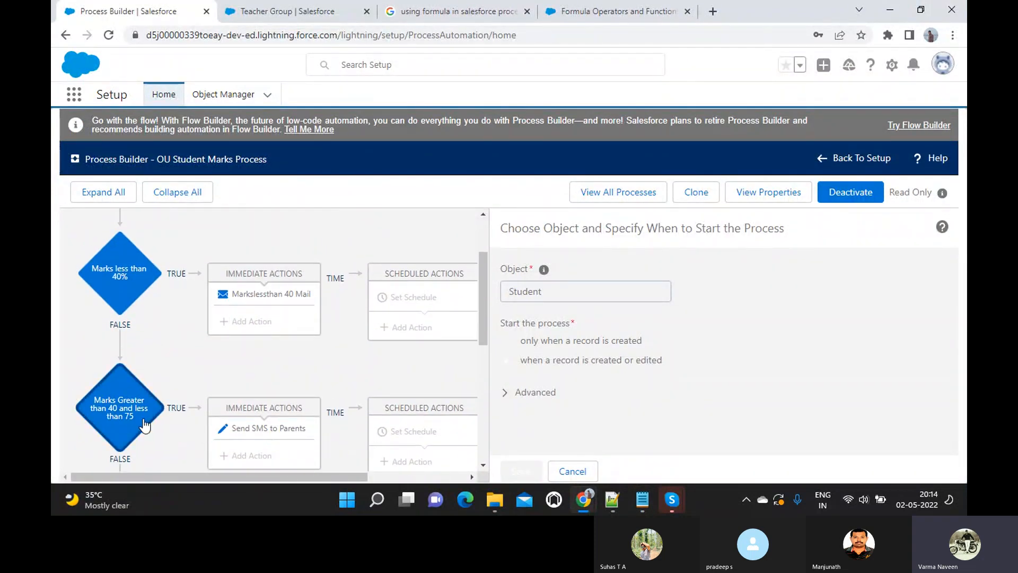
scroll(141, 403, "down", 8)
- Compare the marks criteria branches with the notes, ending on the 200-node limitation in Notepad
scroll(157, 351, "up", 10)
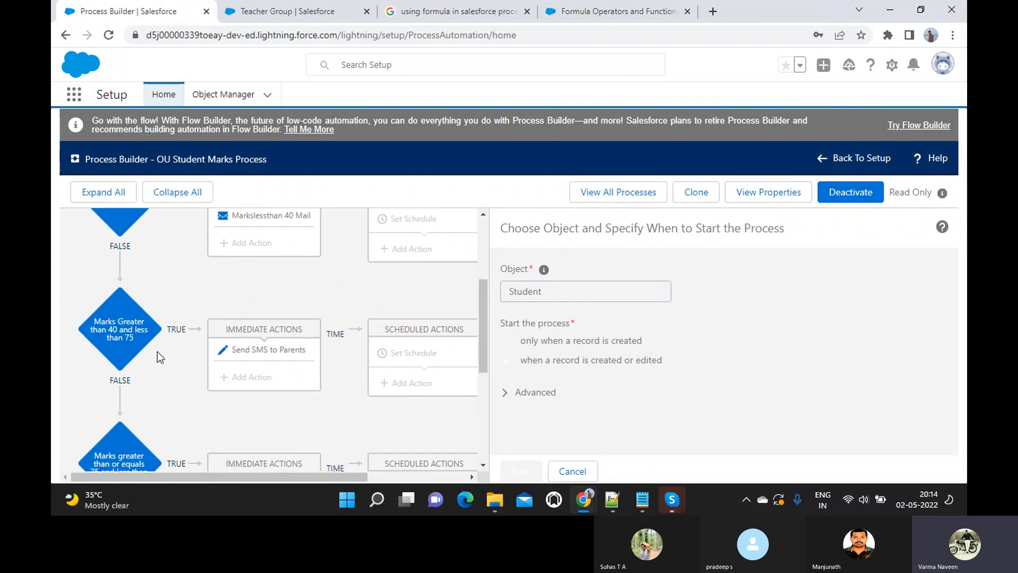
scroll(157, 356, "down", 8)
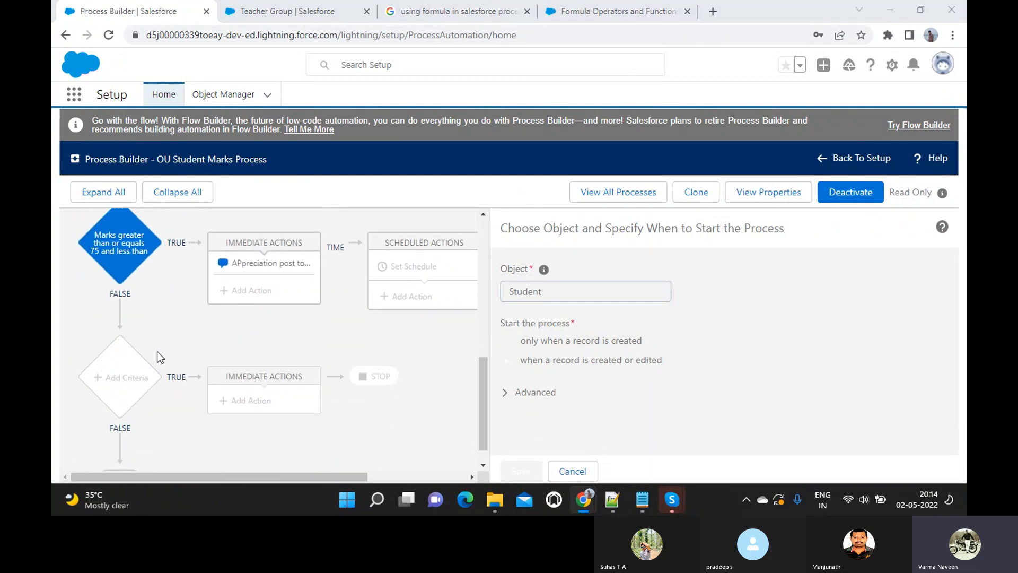
key("alt+Tab")
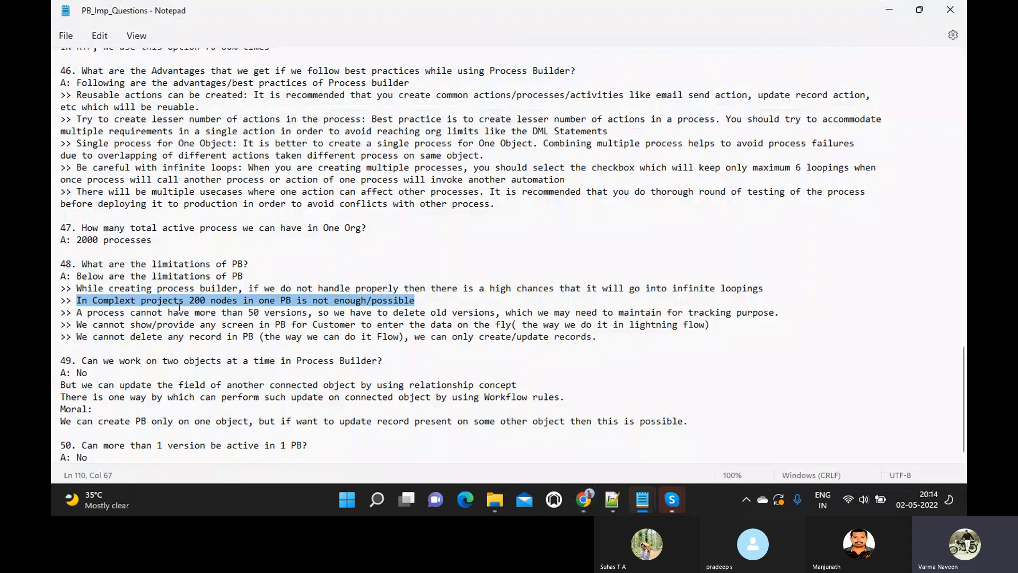
key("alt+Tab")
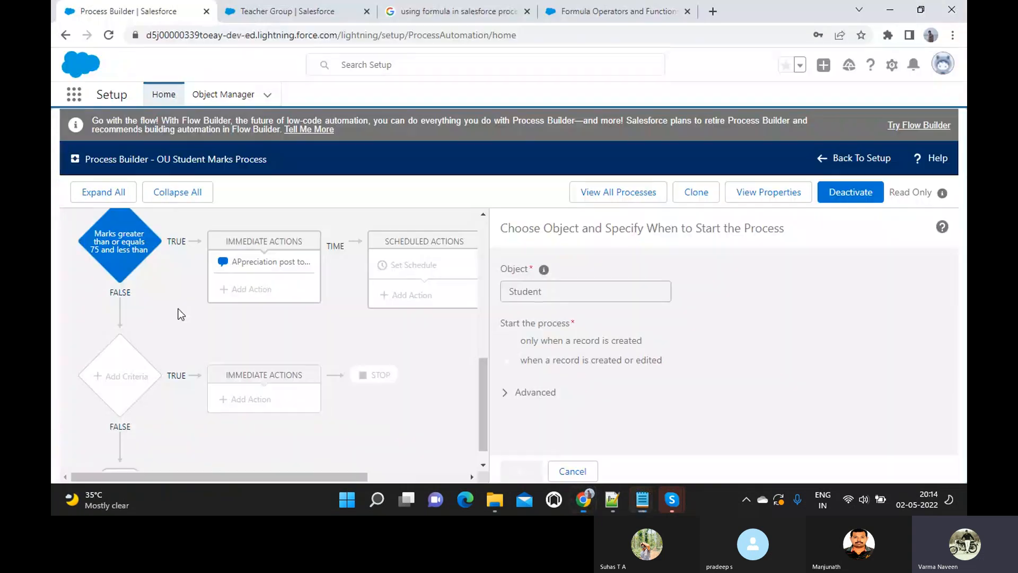
scroll(145, 333, "down", 2)
scroll(144, 333, "up", 5)
scroll(144, 332, "down", 2)
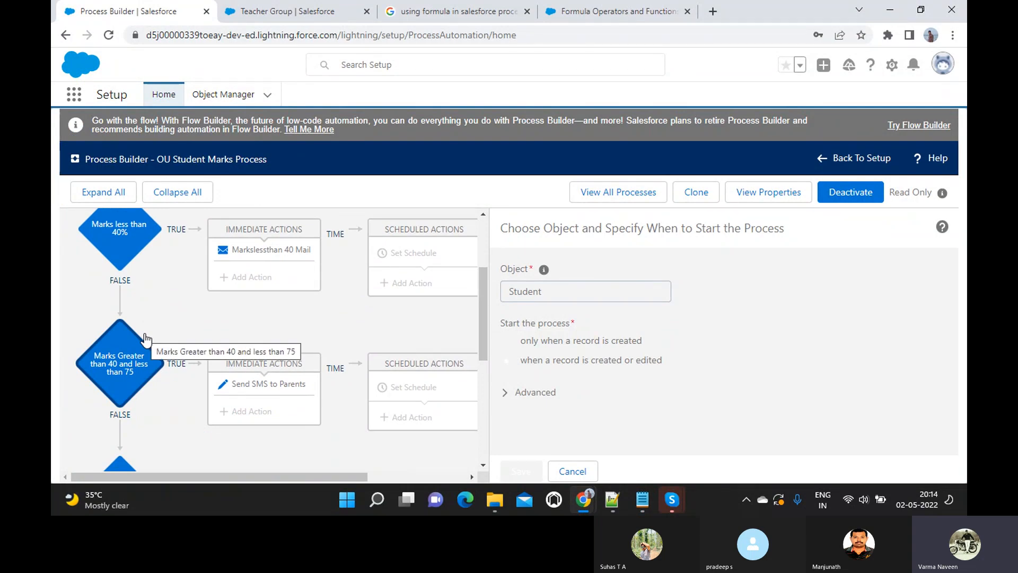
scroll(146, 337, "down", 3)
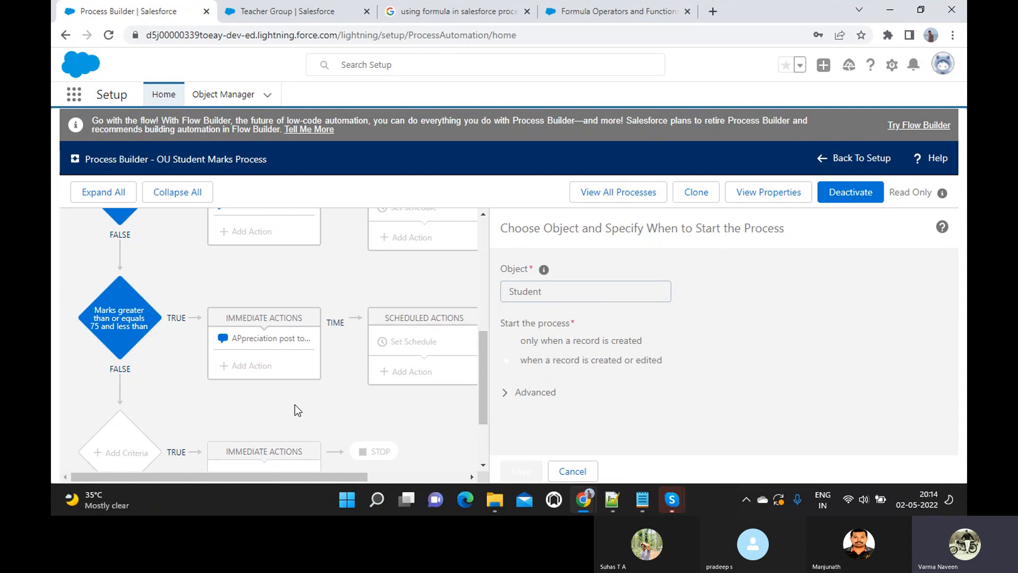
key("alt+Tab")
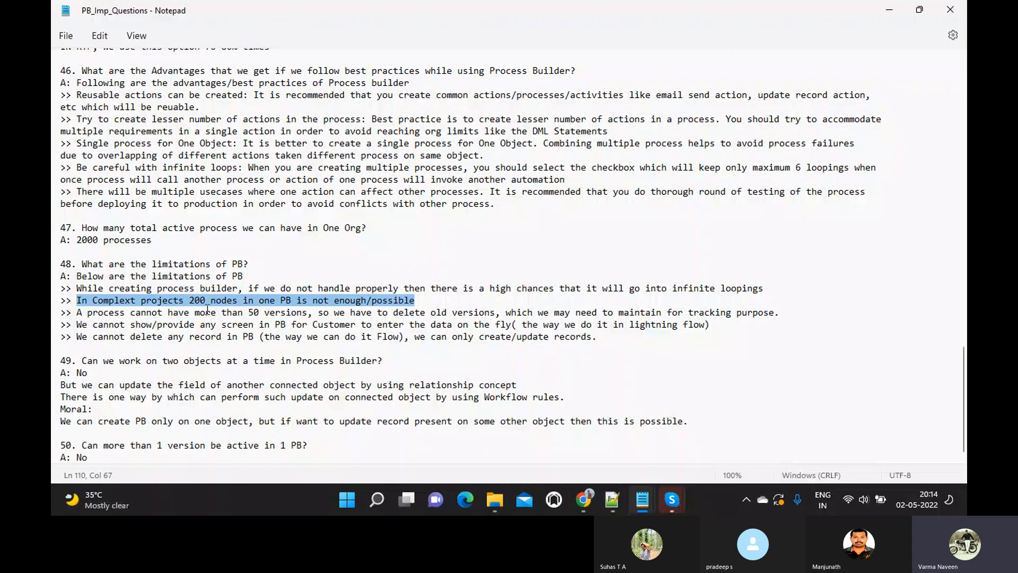
key("alt+Tab")
key("alt+Tab")
key("alt+Tab")
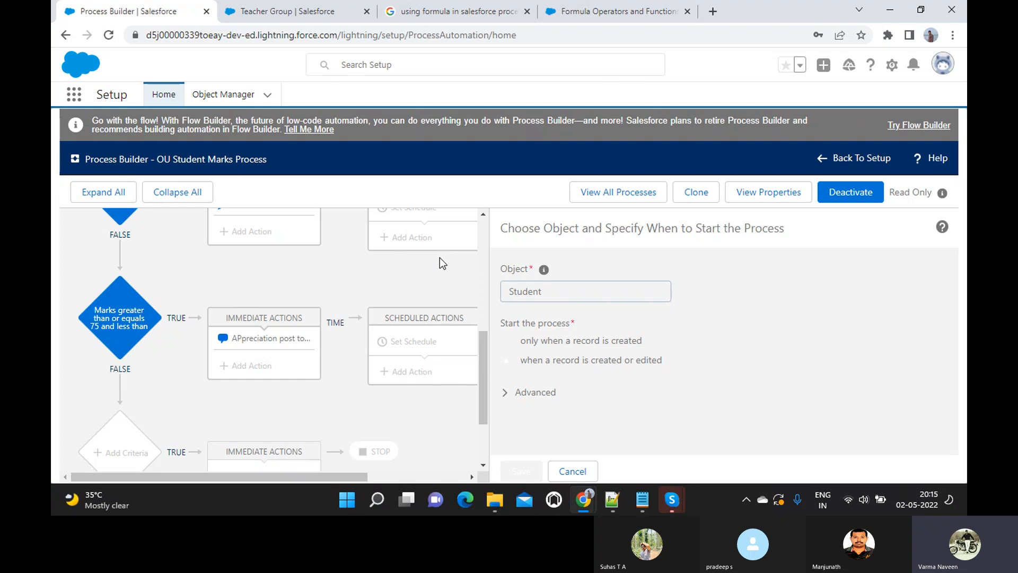
key("alt+Tab")
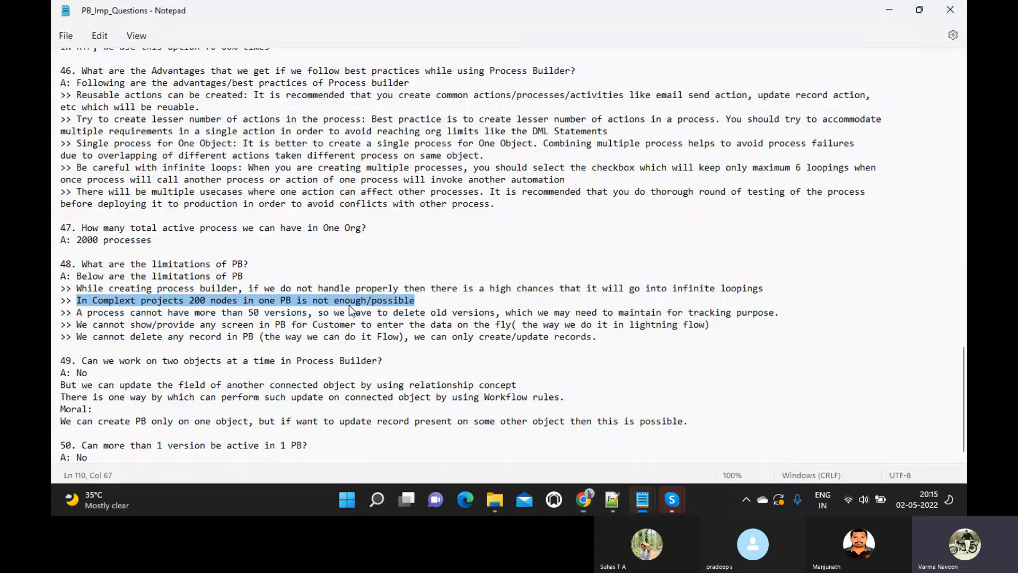
- Highlight the notes' limitations about the 50-version cap and not showing screens
left_click_drag(80, 316, 793, 324)
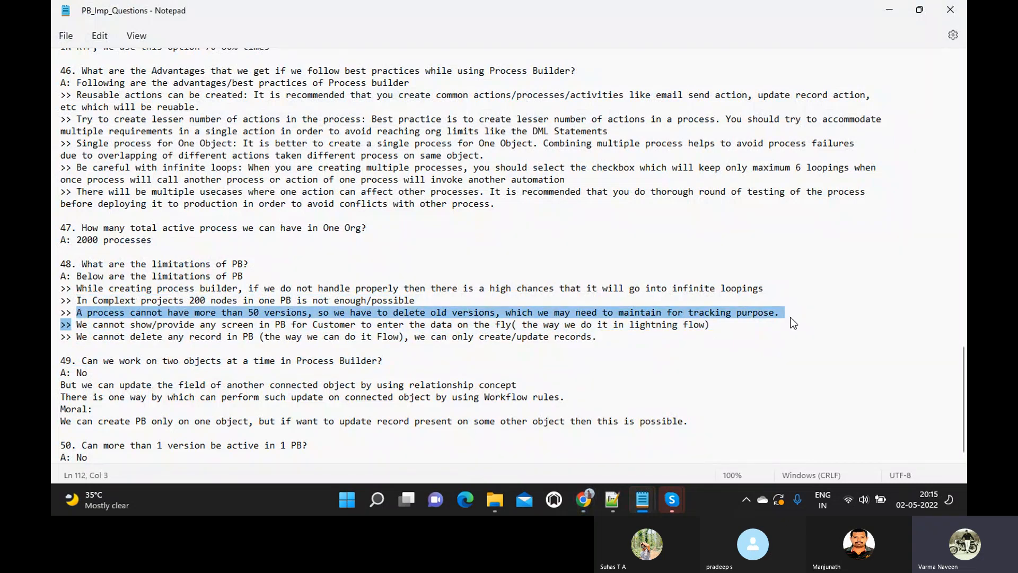
left_click(78, 326)
left_click_drag(77, 328, 713, 324)
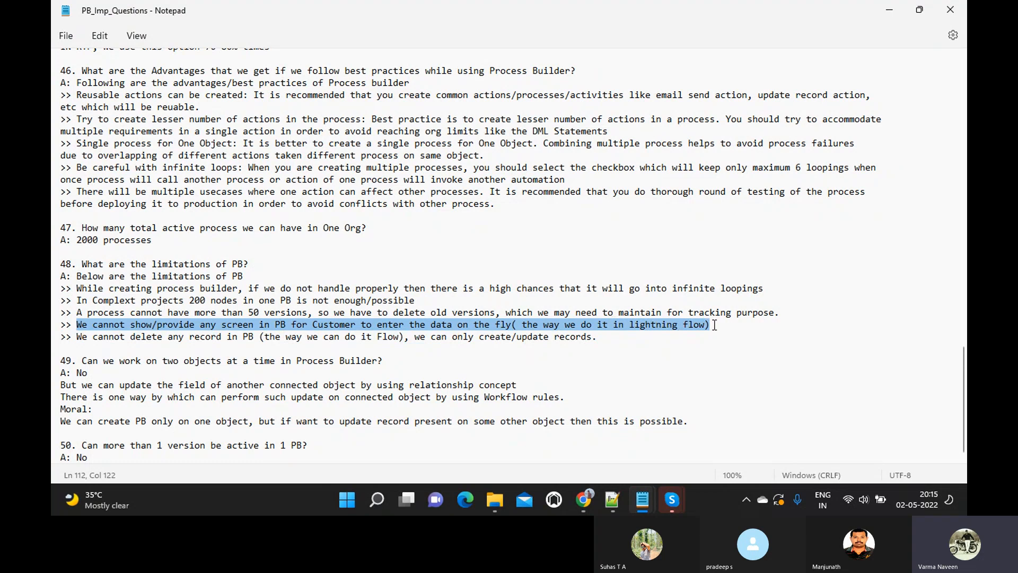
- Back in Process Builder, pan around the OU Student Marks Process diagram
key("alt+Tab")
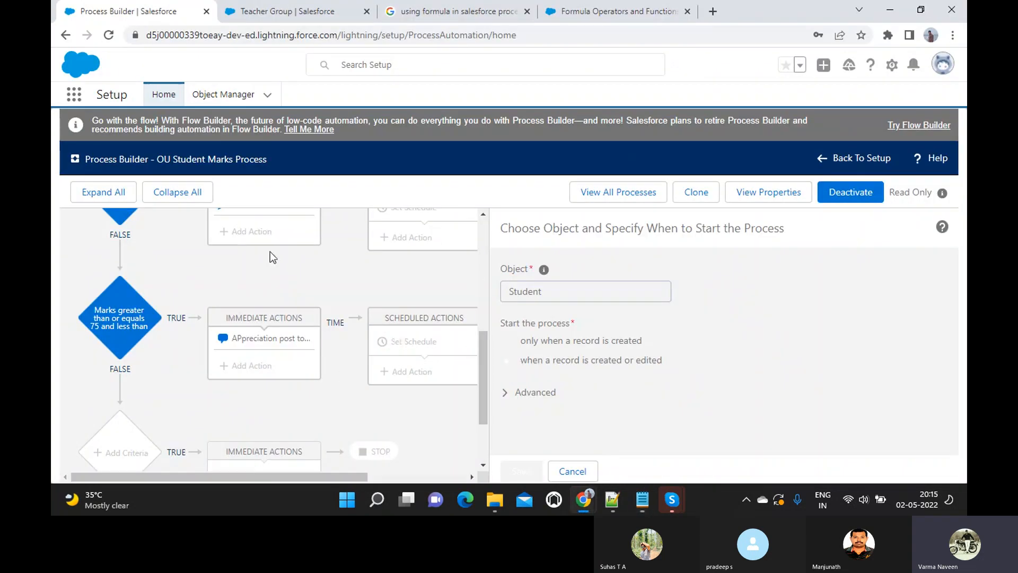
scroll(318, 306, "up", 5)
scroll(318, 306, "right", 1)
scroll(318, 306, "left", 1)
scroll(318, 307, "down", 1)
scroll(318, 306, "up", 1)
scroll(318, 306, "right", 1)
scroll(318, 306, "left", 1)
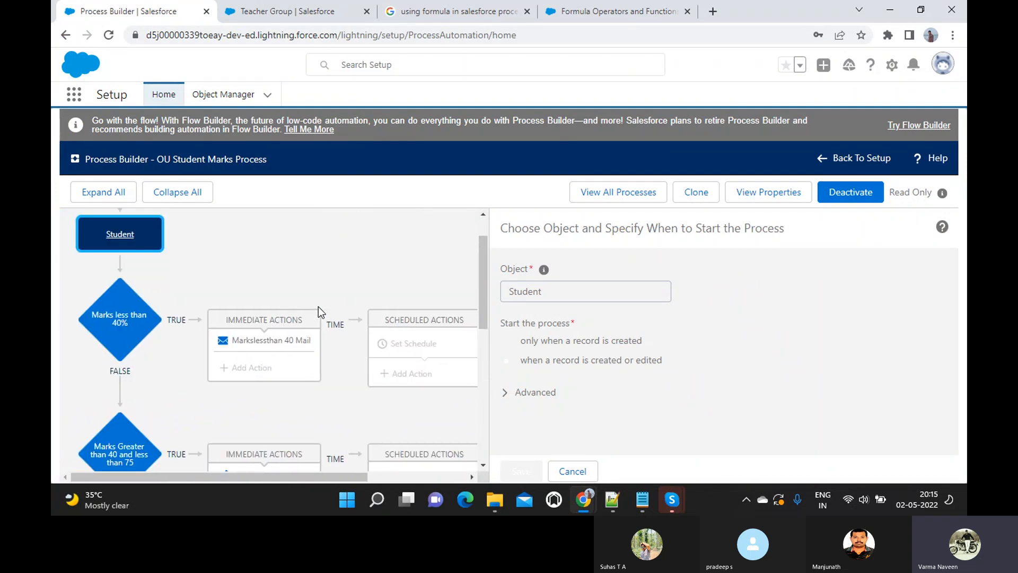
scroll(318, 307, "down", 2)
scroll(318, 307, "up", 3)
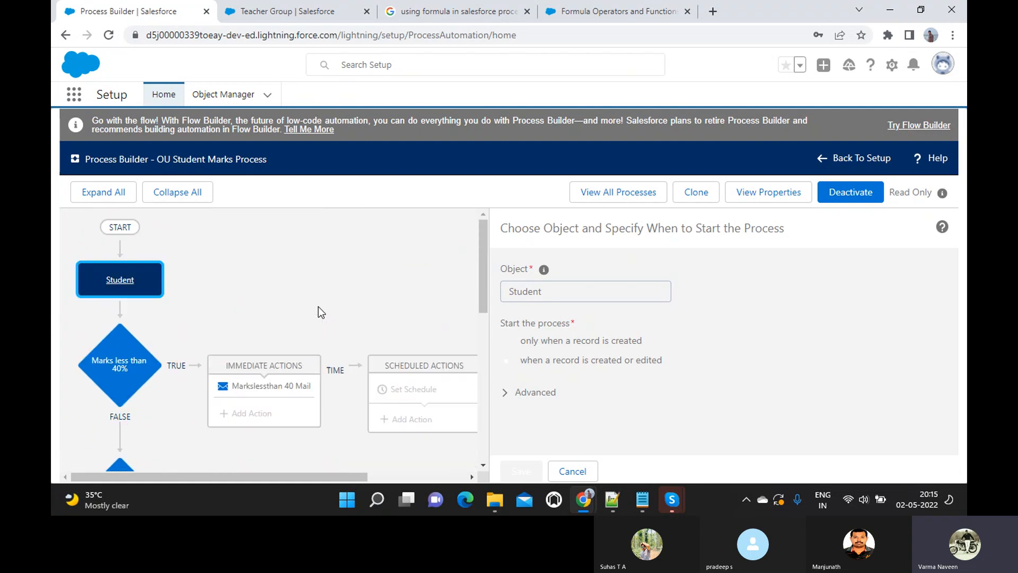
scroll(318, 307, "down", 3)
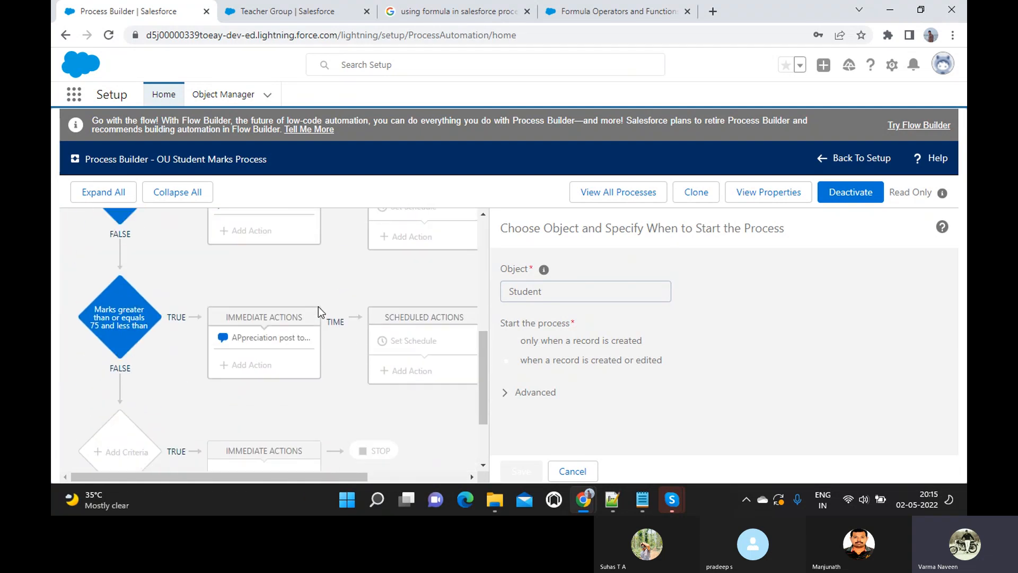
scroll(318, 307, "up", 2)
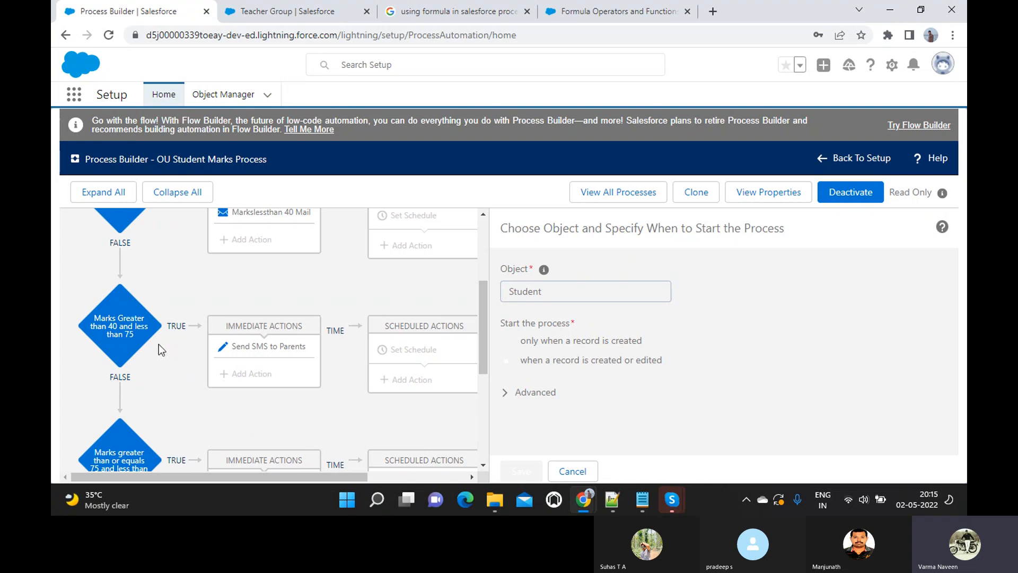
scroll(158, 345, "right", 3)
scroll(158, 344, "left", 3)
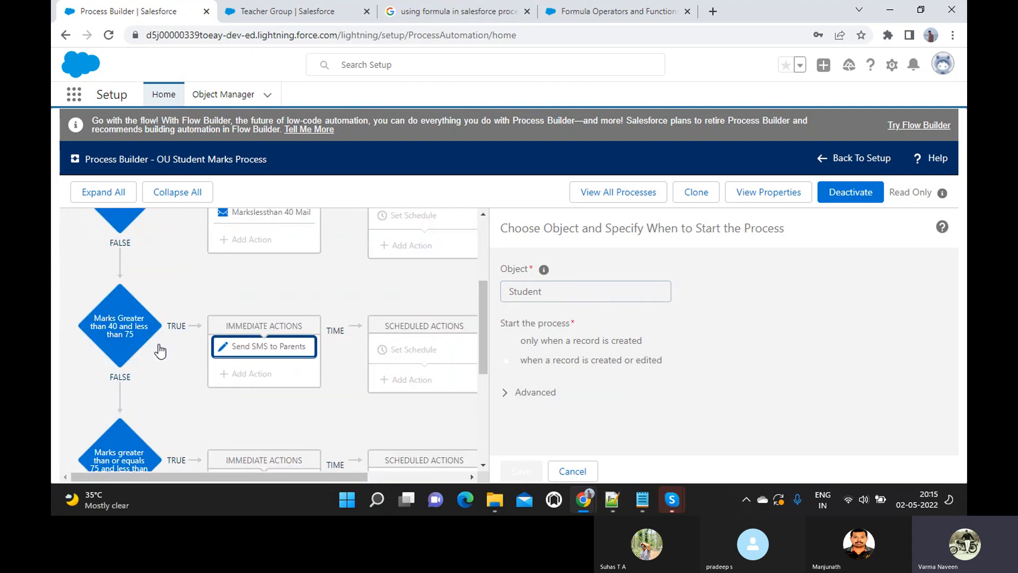
scroll(160, 351, "up", 5)
- Select the 'We cannot delete any record' limitation line, then return to Process Builder
key("alt+Tab")
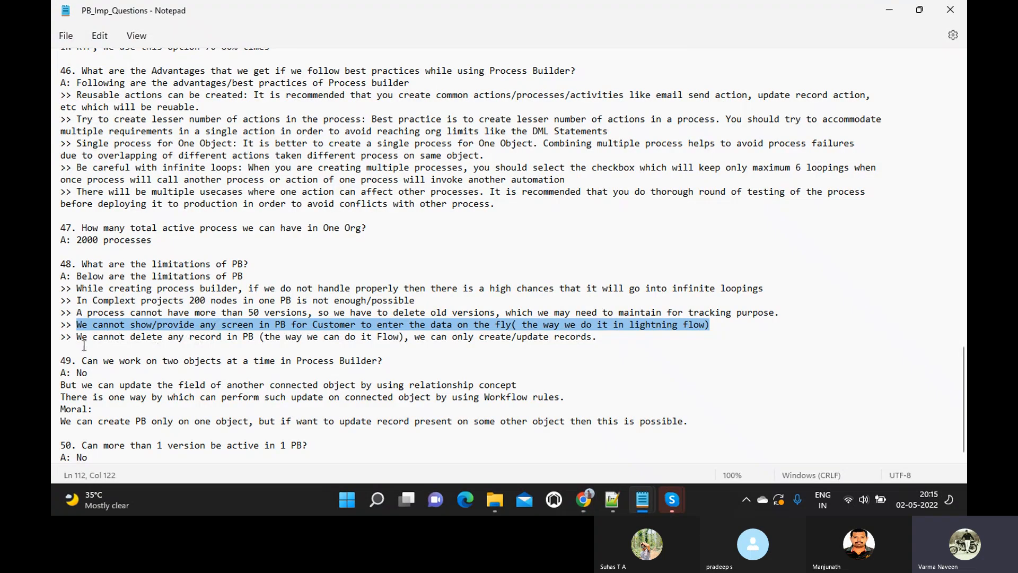
triple_click(81, 339)
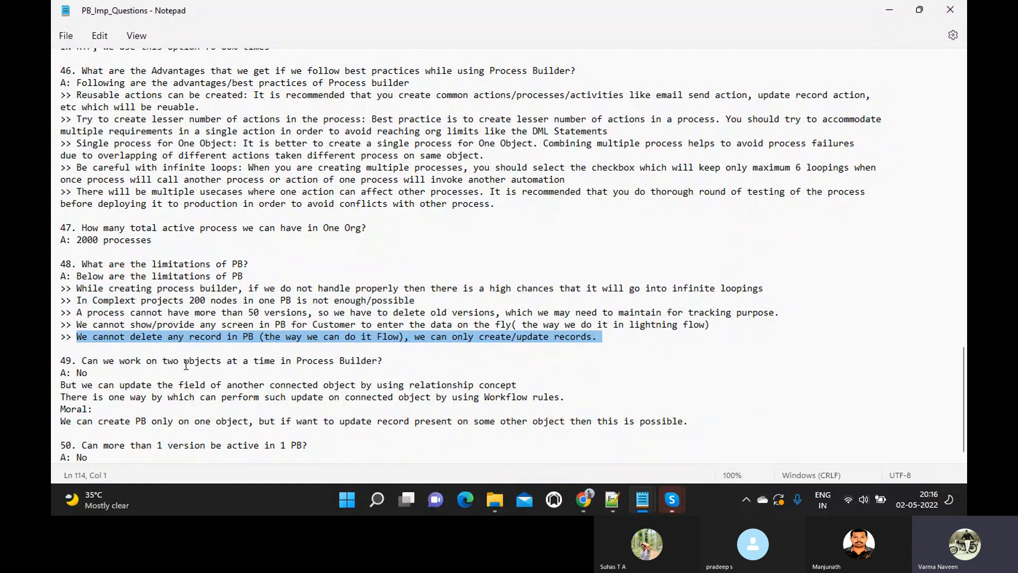
key("alt+Tab")
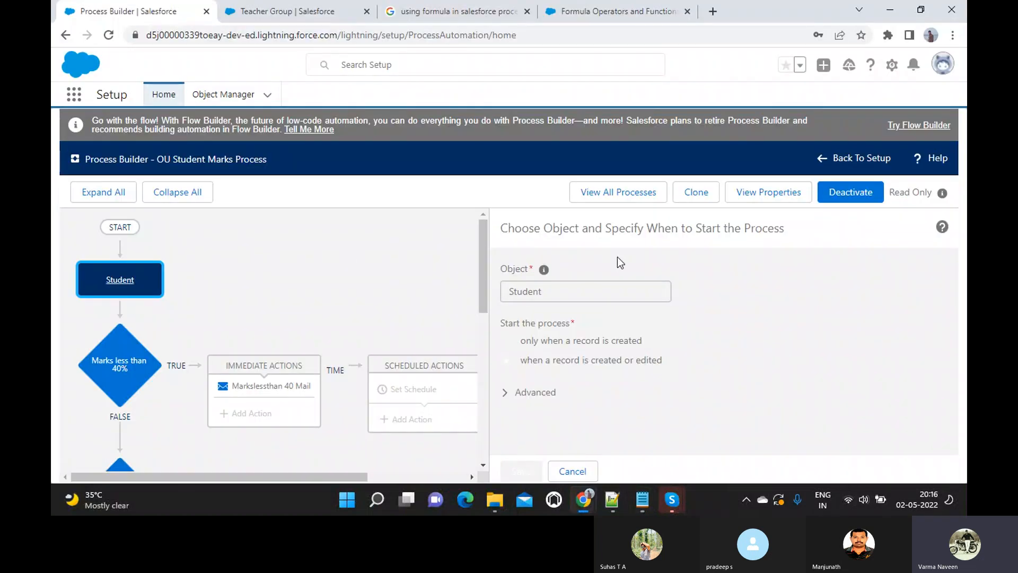
- Inspect the Marks less than 40% criterion and its Markslessthan 40 Mail email alert
left_click(119, 366)
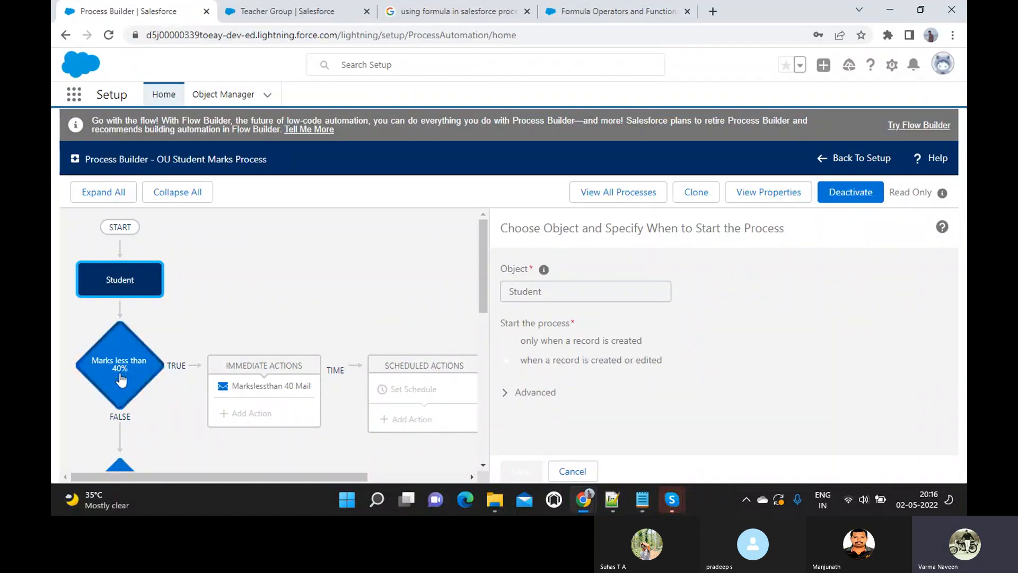
left_click(264, 391)
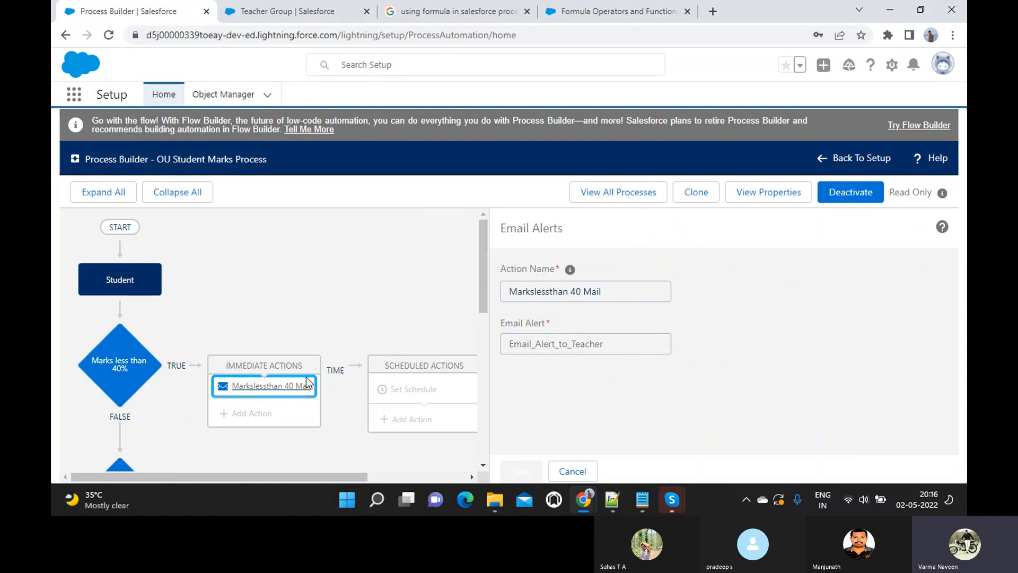
scroll(307, 382, "down", 3)
- Review the Send SMS to Parents update action's settings, then go back to the notes
left_click(254, 413)
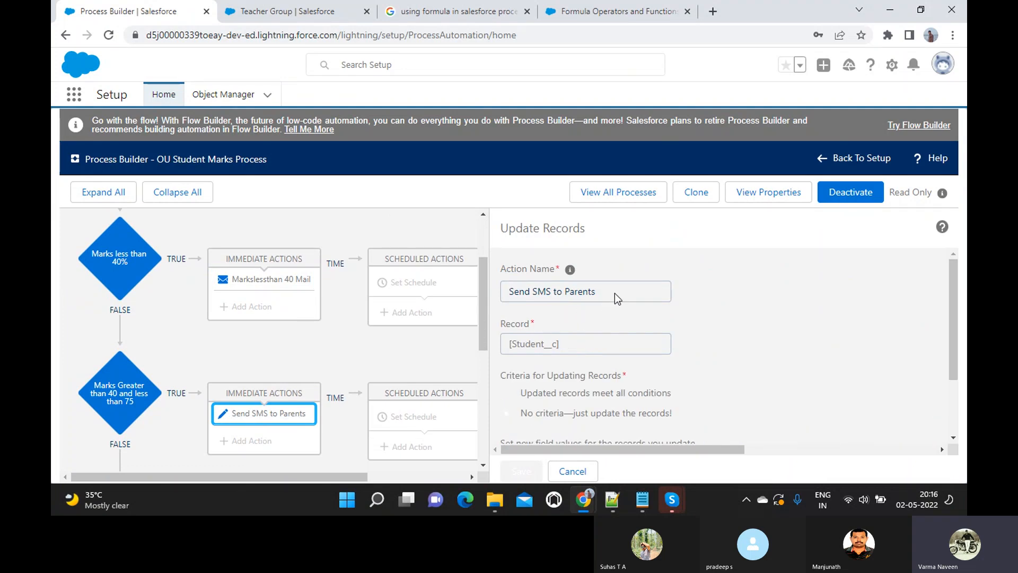
scroll(615, 294, "down", 2)
scroll(613, 295, "up", 2)
scroll(580, 347, "down", 2)
scroll(580, 347, "up", 2)
scroll(581, 345, "down", 2)
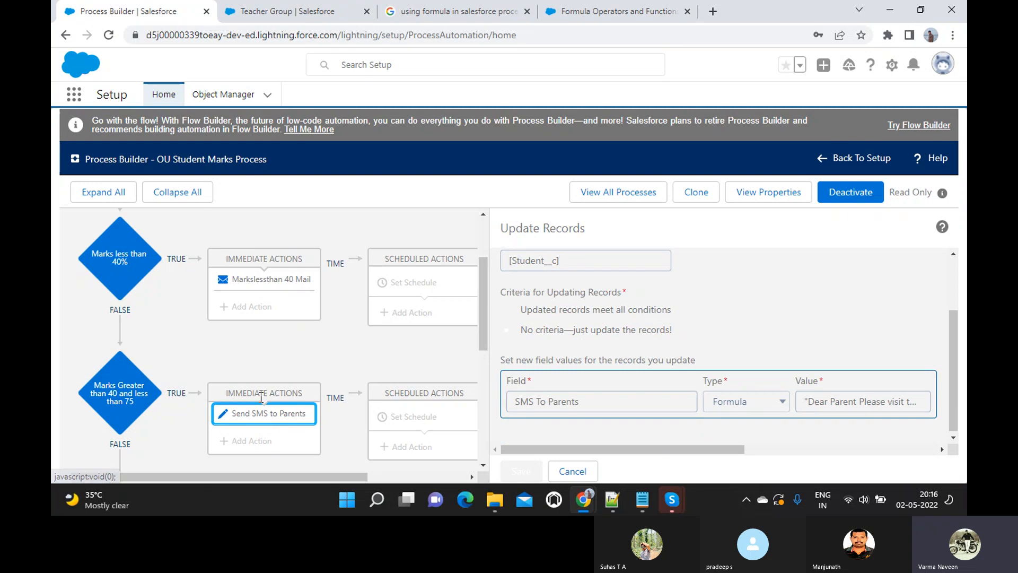
scroll(572, 290, "up", 2)
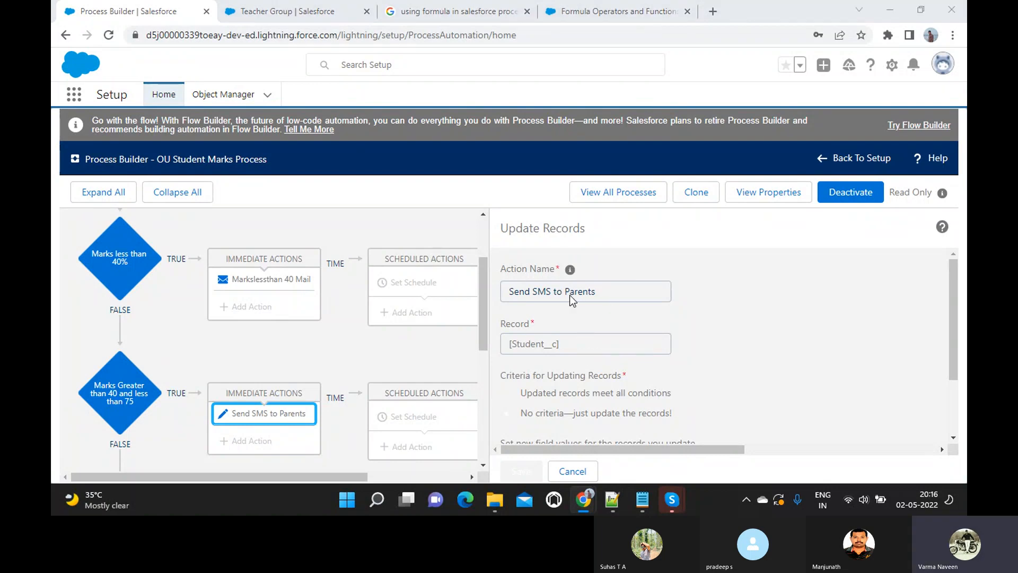
key("alt+Tab")
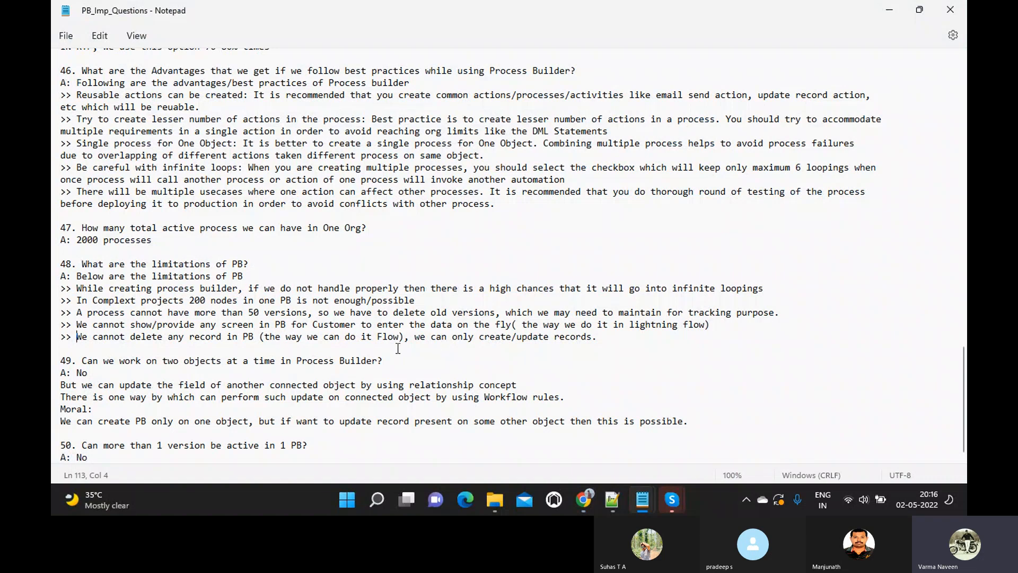
left_click(605, 342)
left_click(53, 282, "shift")
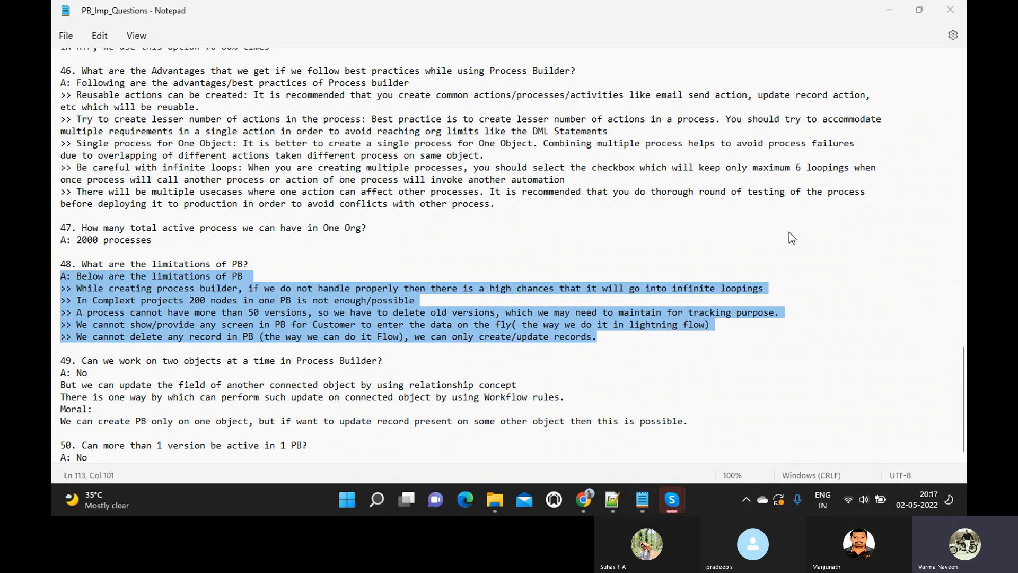
left_click(497, 326)
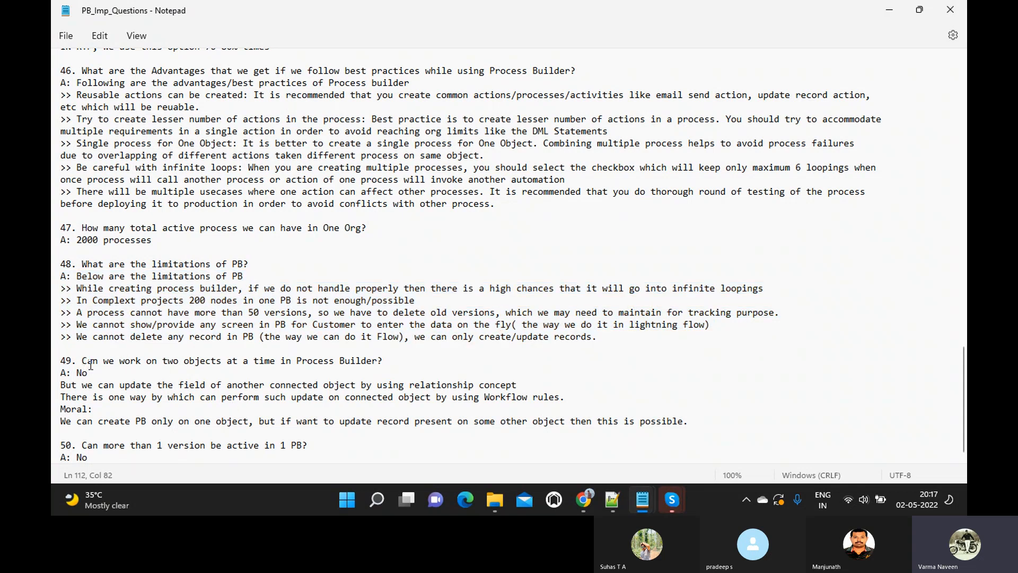
left_click(671, 500)
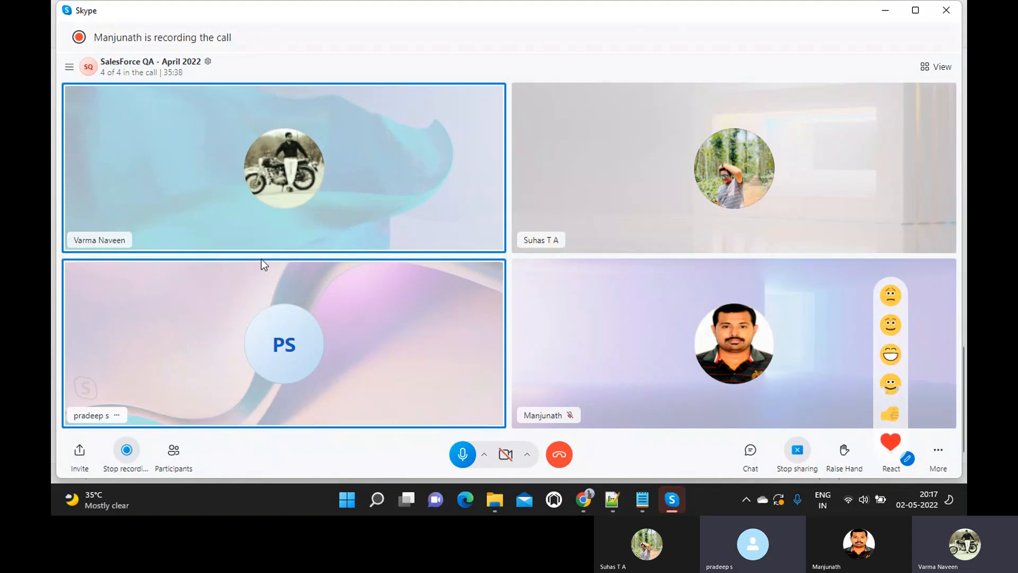
key("alt+Tab")
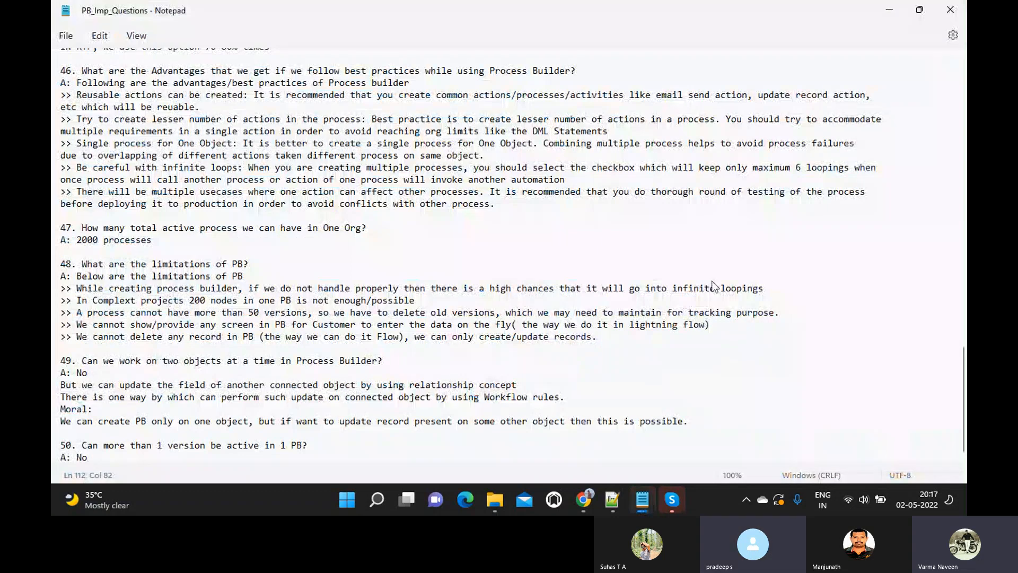
- Highlight the limits about versions and input screens in the notes, then clear the highlight
key("alt+Tab")
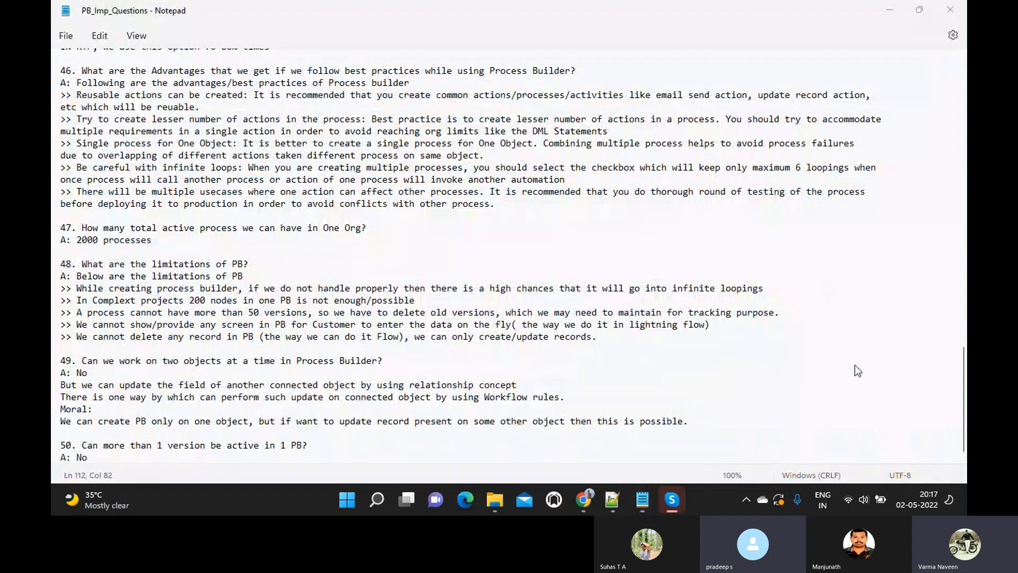
left_click(417, 353)
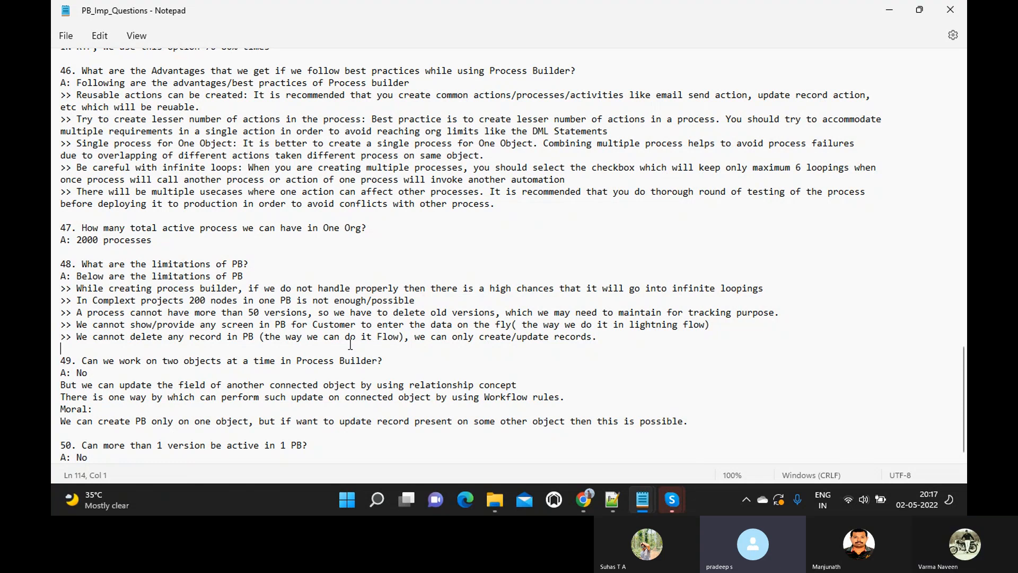
left_click_drag(215, 313, 475, 327)
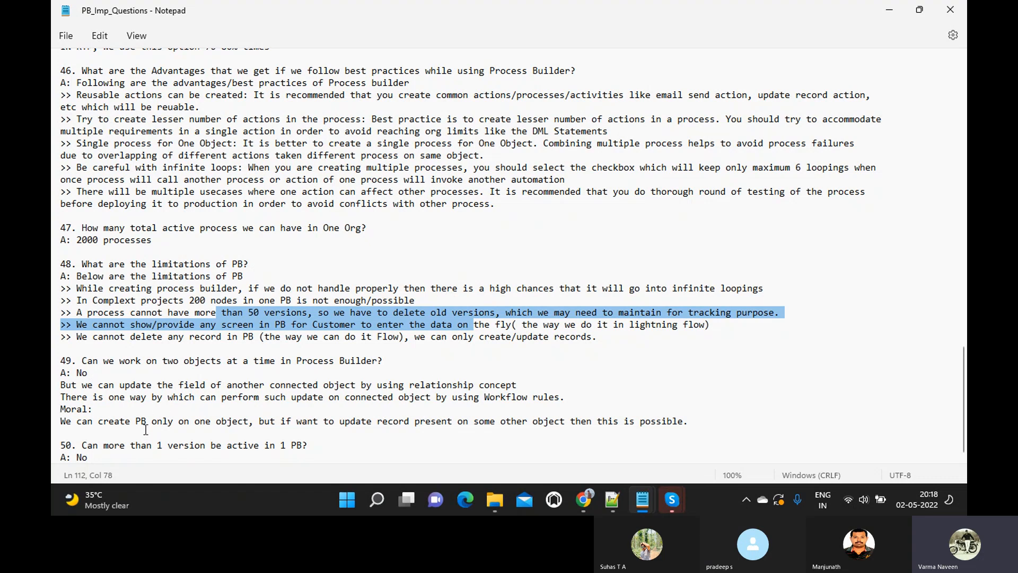
left_click(311, 443)
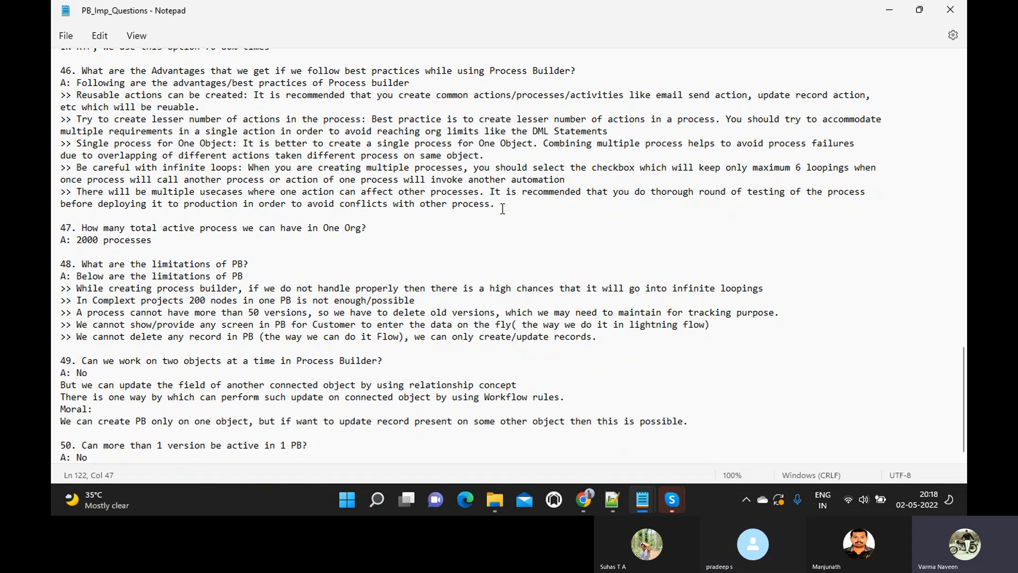
- Delete the blank lines above question 43 in the notes
scroll(502, 208, "up", 20)
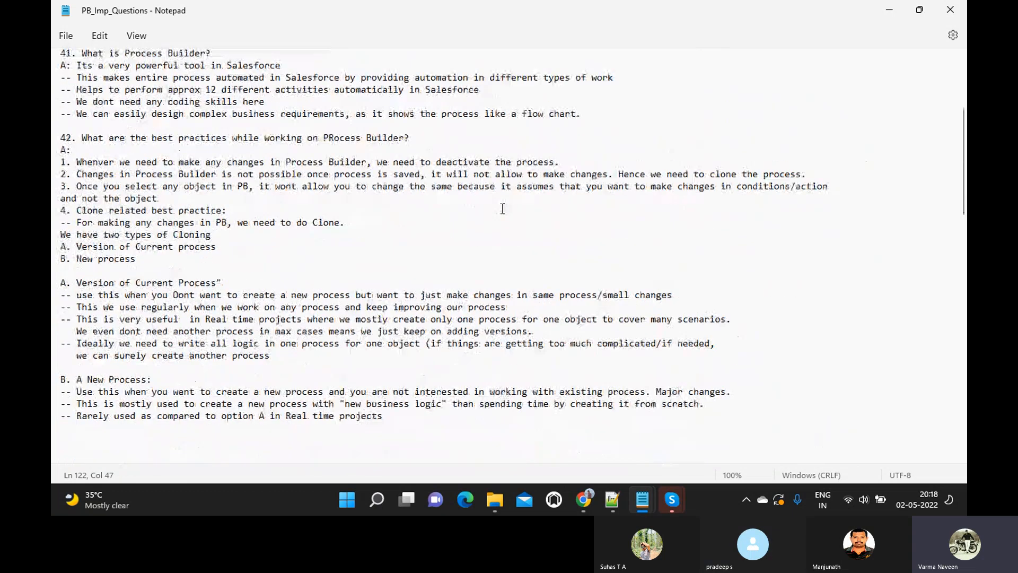
scroll(503, 209, "down", 8)
left_click(74, 184)
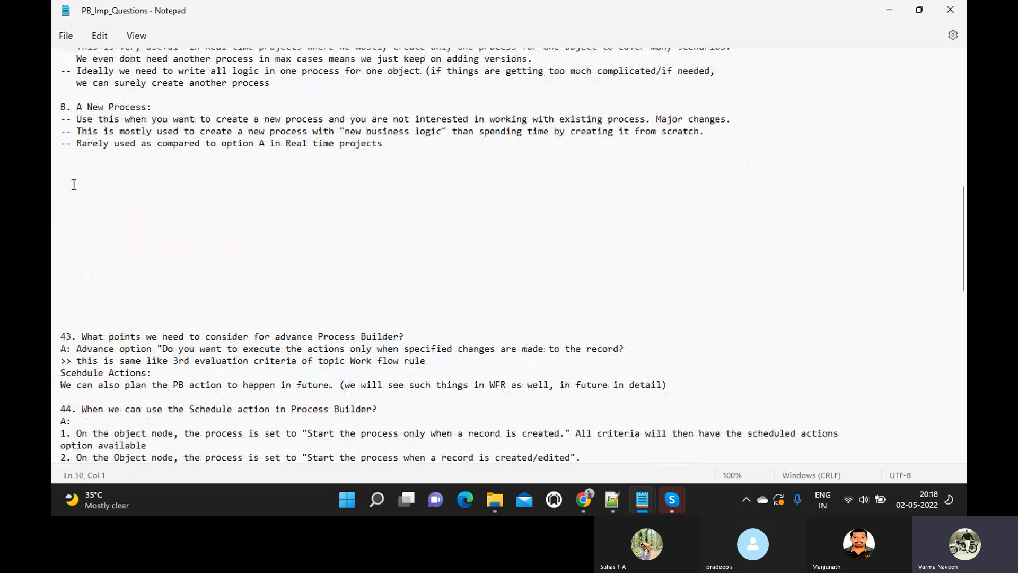
key("Delete")
key("Delete")
key("Delete")
key("Delete")
key("Delete")
key("Delete")
key("Delete")
key("Delete")
key("Delete")
key("Delete")
key("Delete")
key("Delete")
key("Delete")
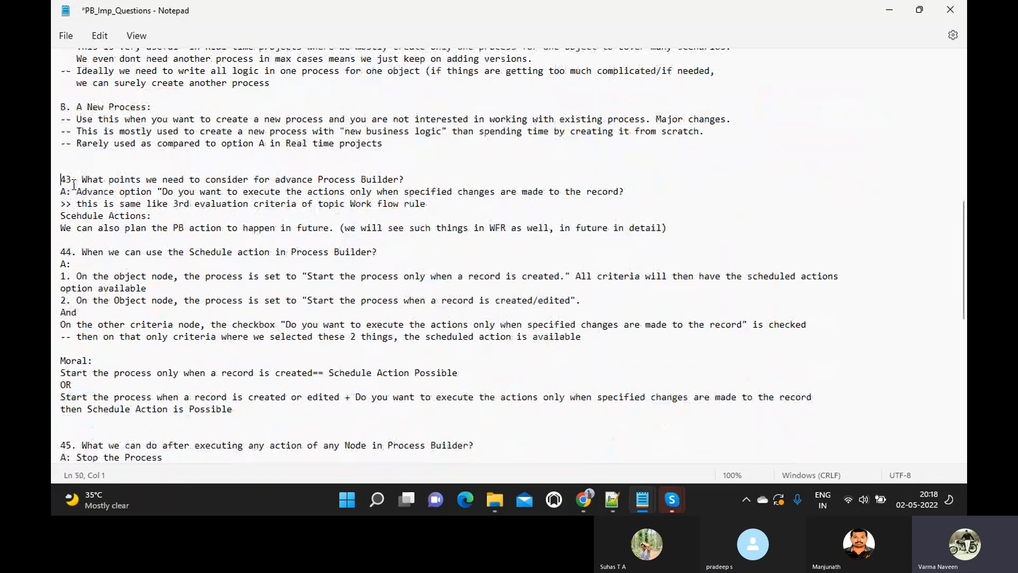
left_click(172, 238)
scroll(174, 238, "up", 15)
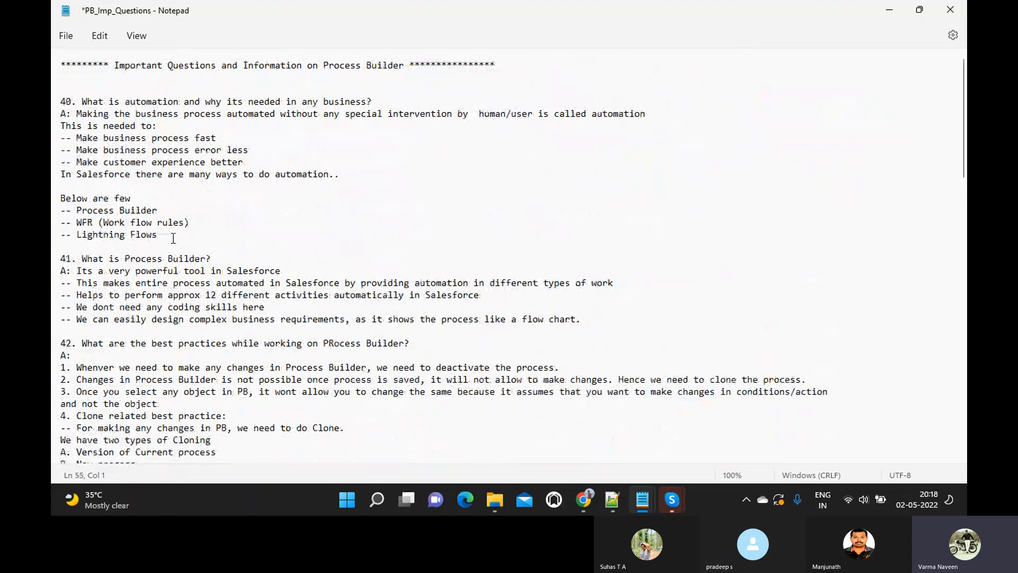
scroll(173, 238, "down", 20)
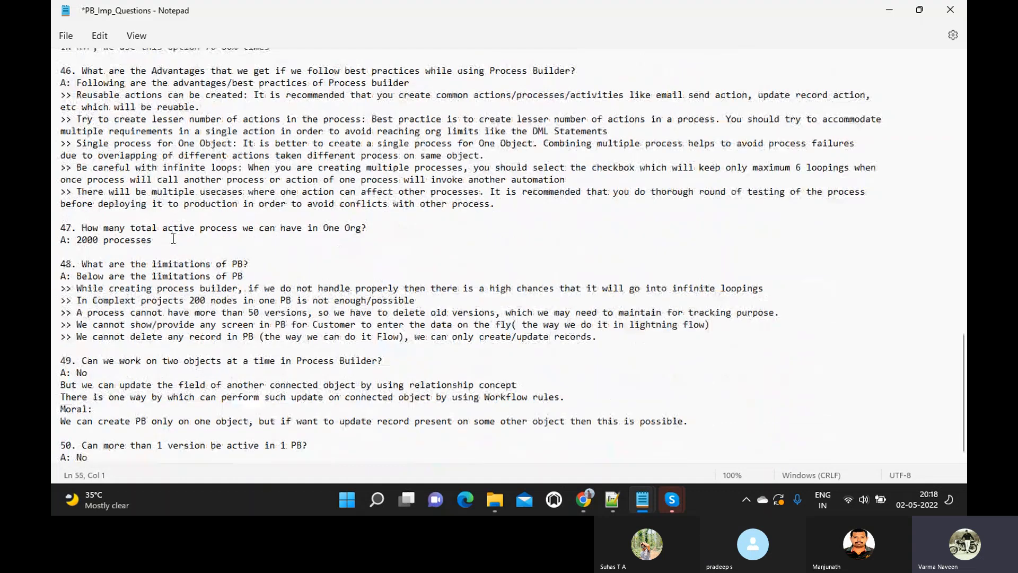
- Bring the SalesForce QA - April 2022 Skype call window to the front
left_click(857, 410)
mouse_move(672, 498)
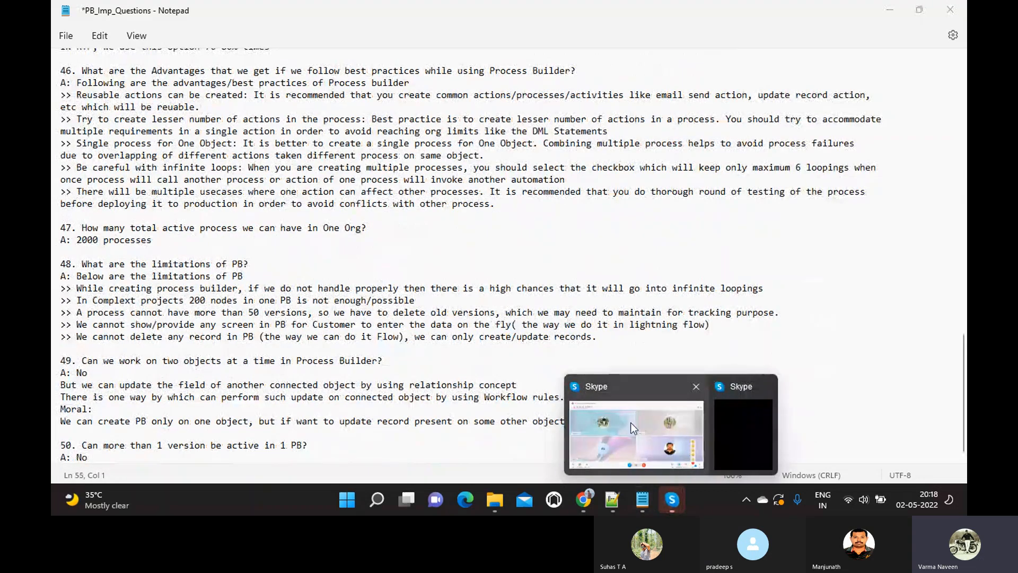
left_click(645, 446)
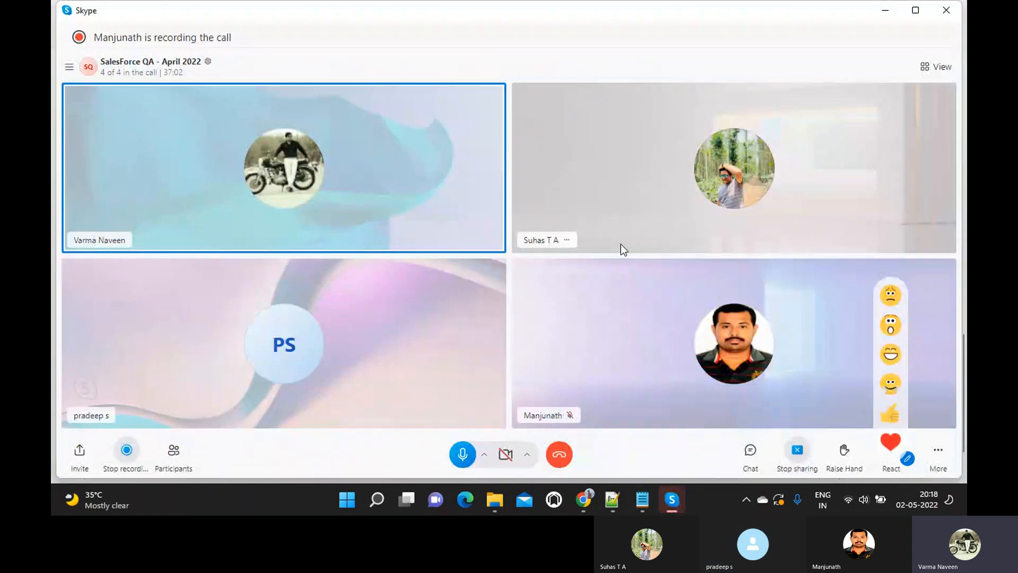